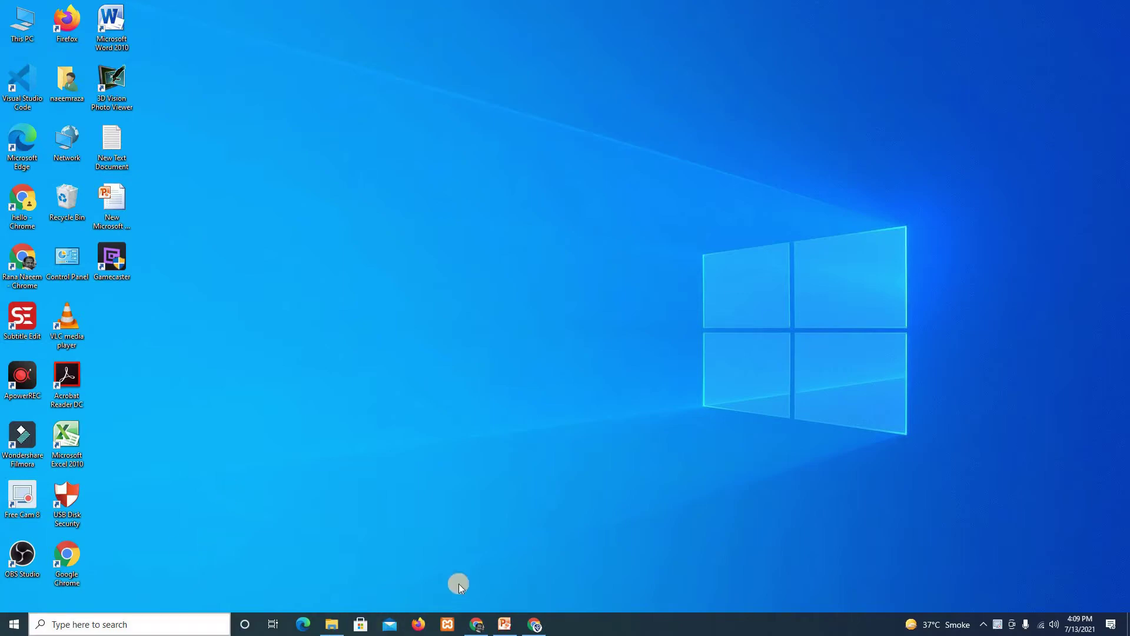
Bring up the WordPress Contact Forms list and open a Gmail tab beside it.
click(471, 627)
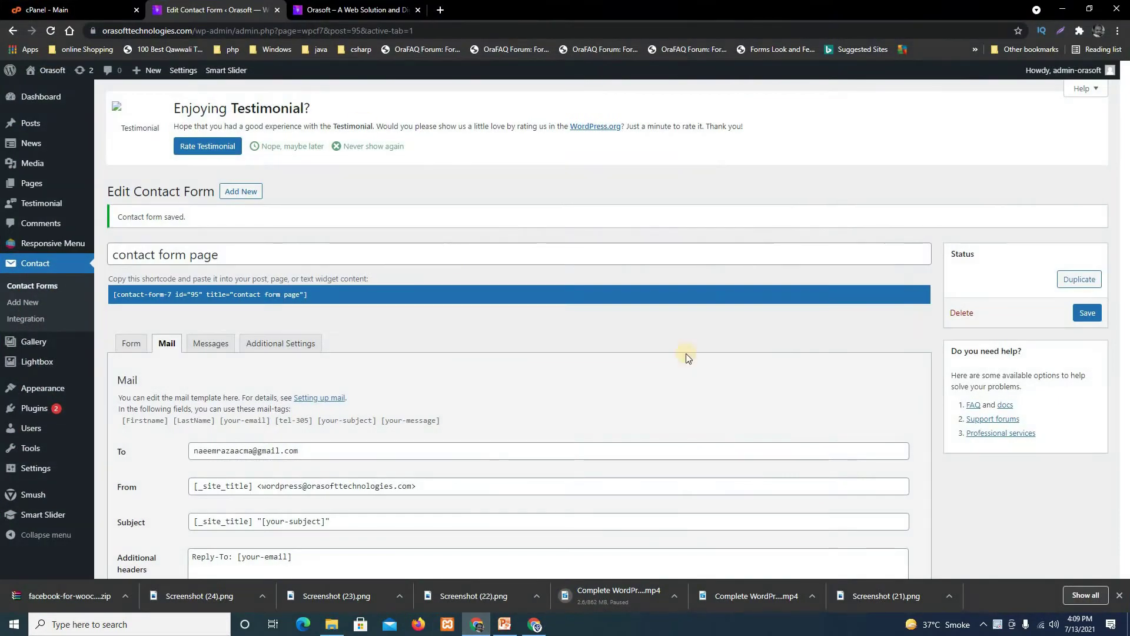
click(38, 286)
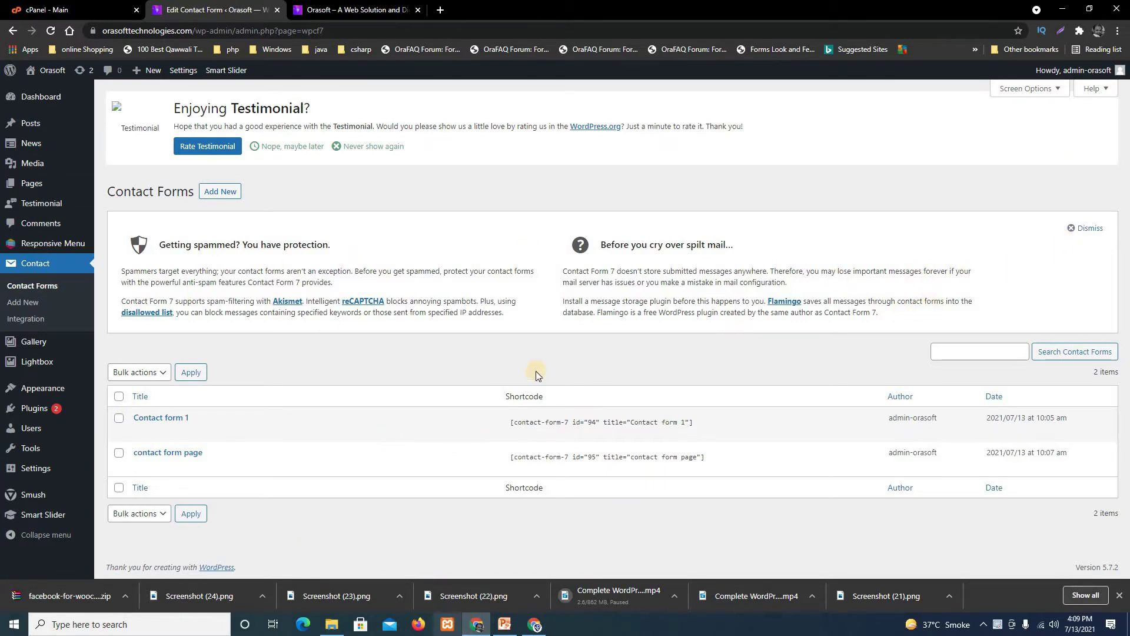
click(373, 10)
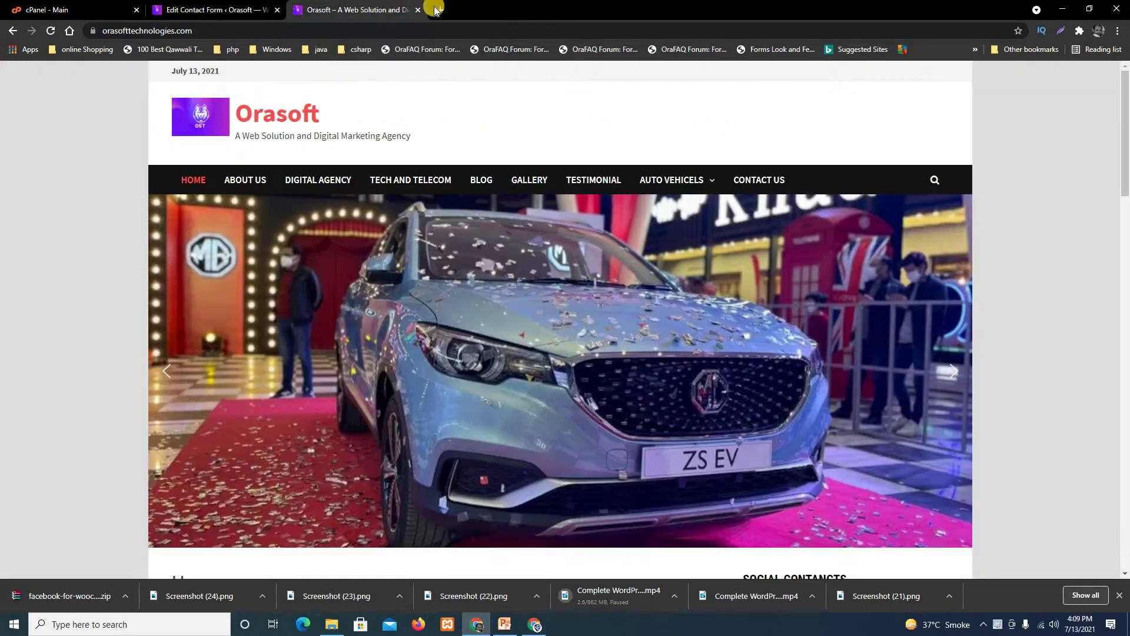
click(439, 10)
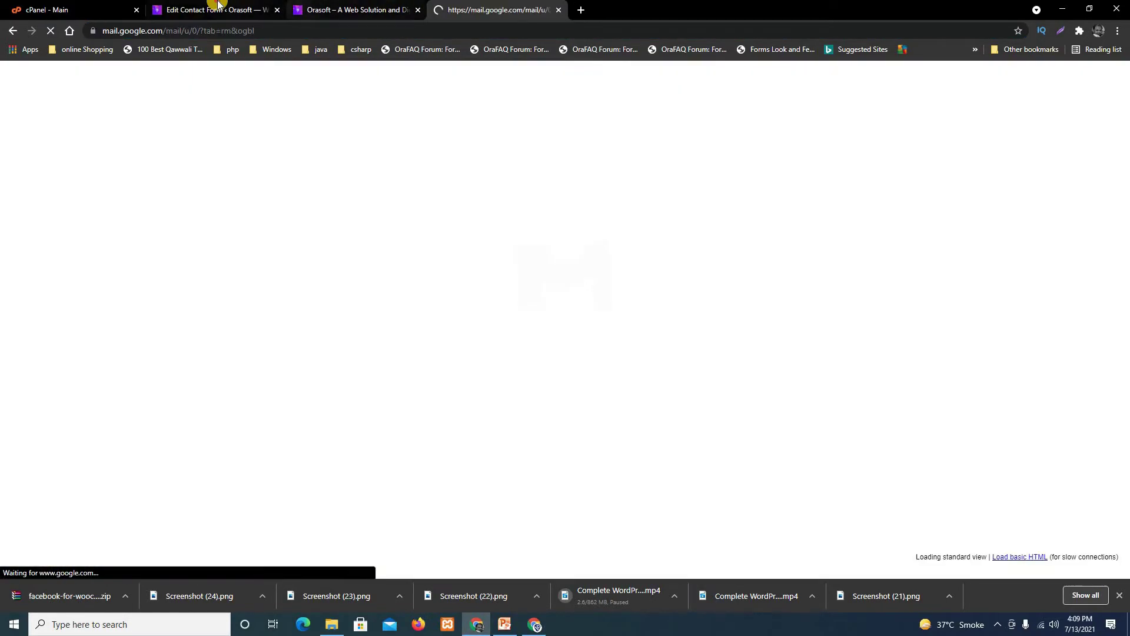
click(214, 8)
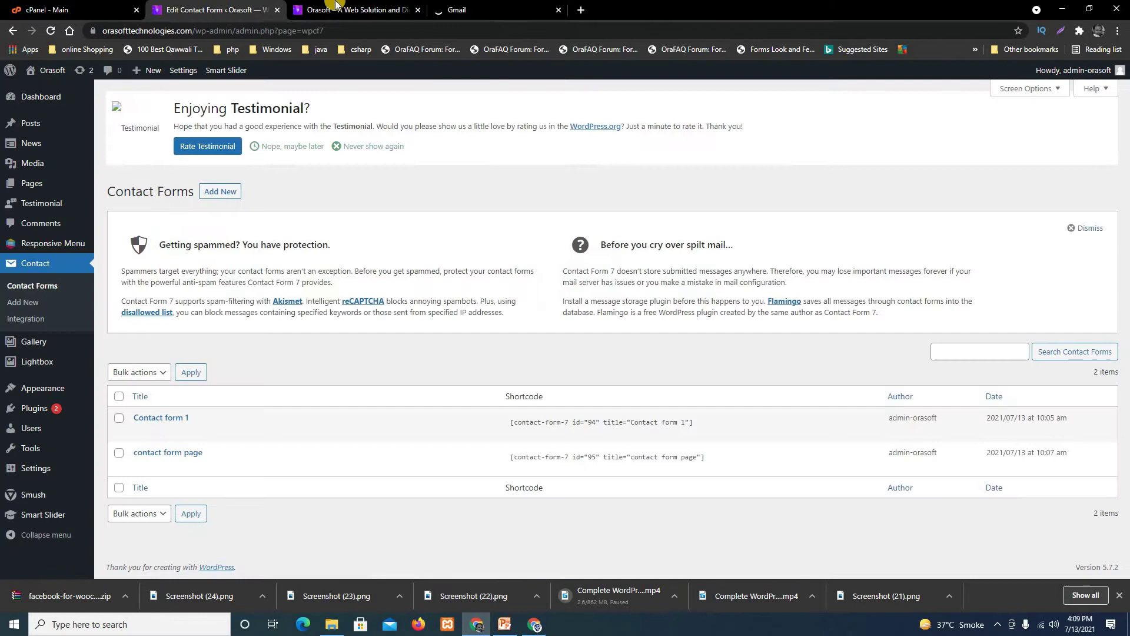
click(478, 6)
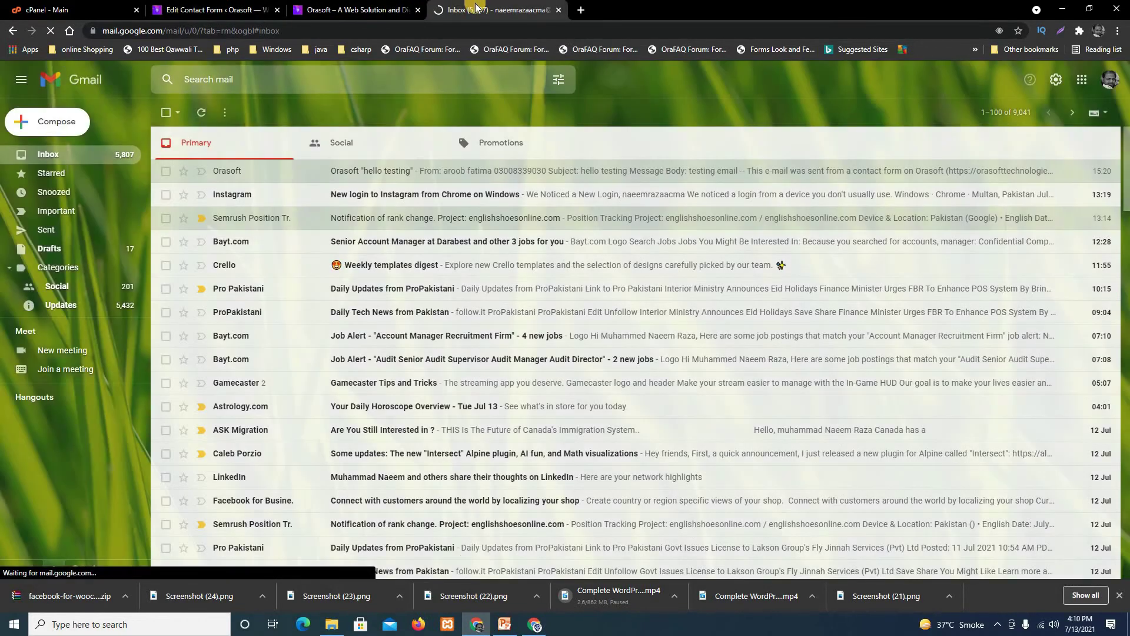
click(163, 6)
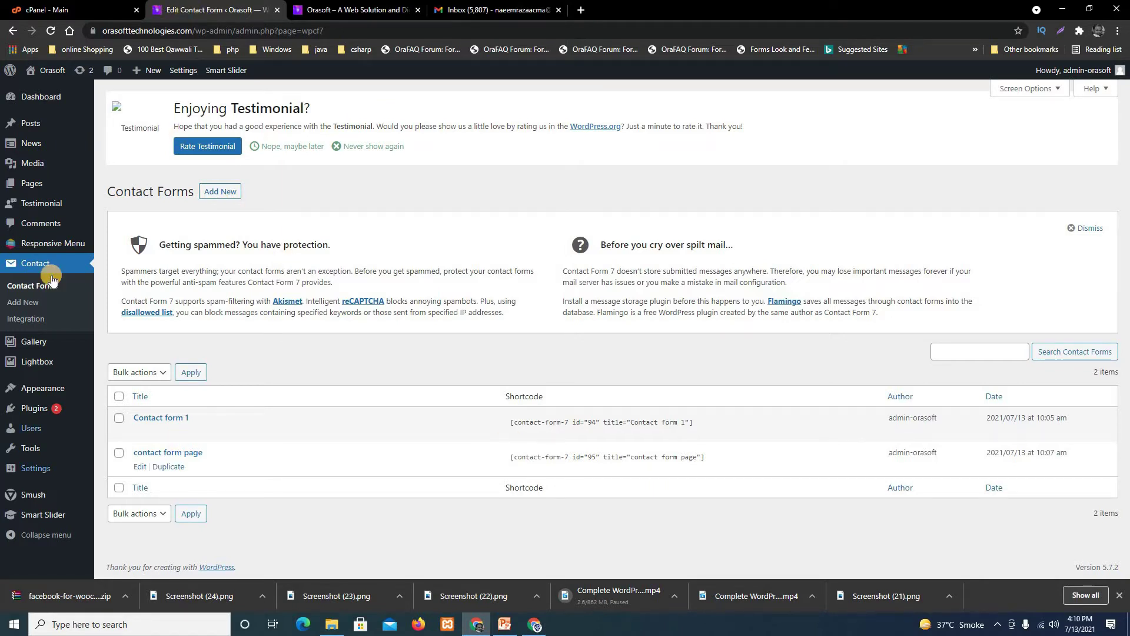
Search the plugin directory for 'contact form 7 addon'.
mouse_move(40, 418)
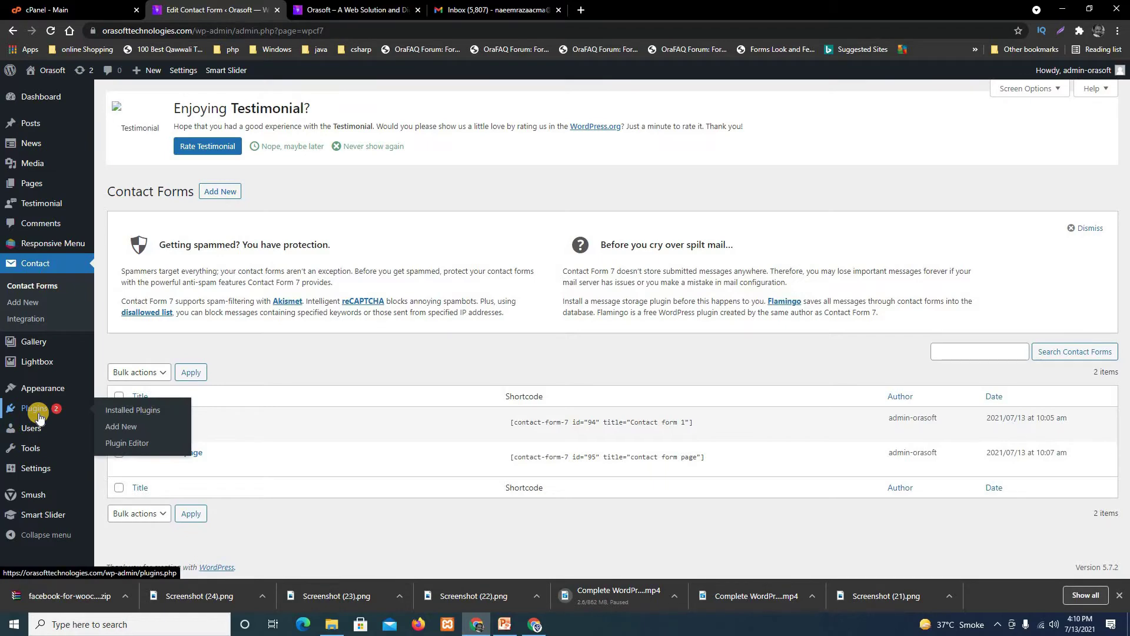
click(131, 432)
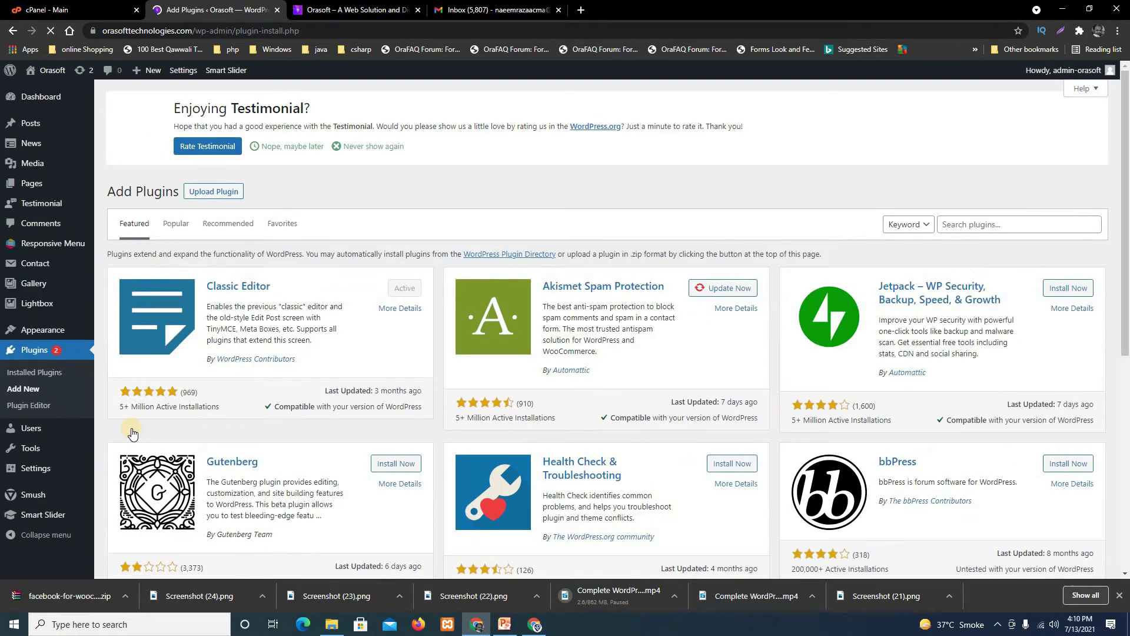
click(992, 222)
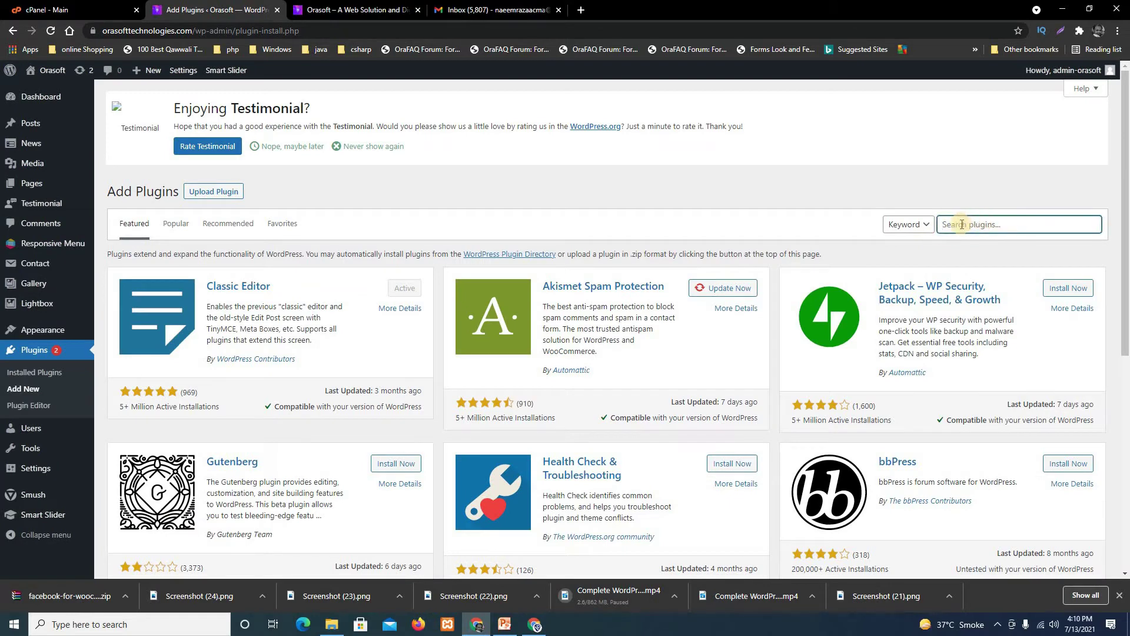
text(contact form 7)
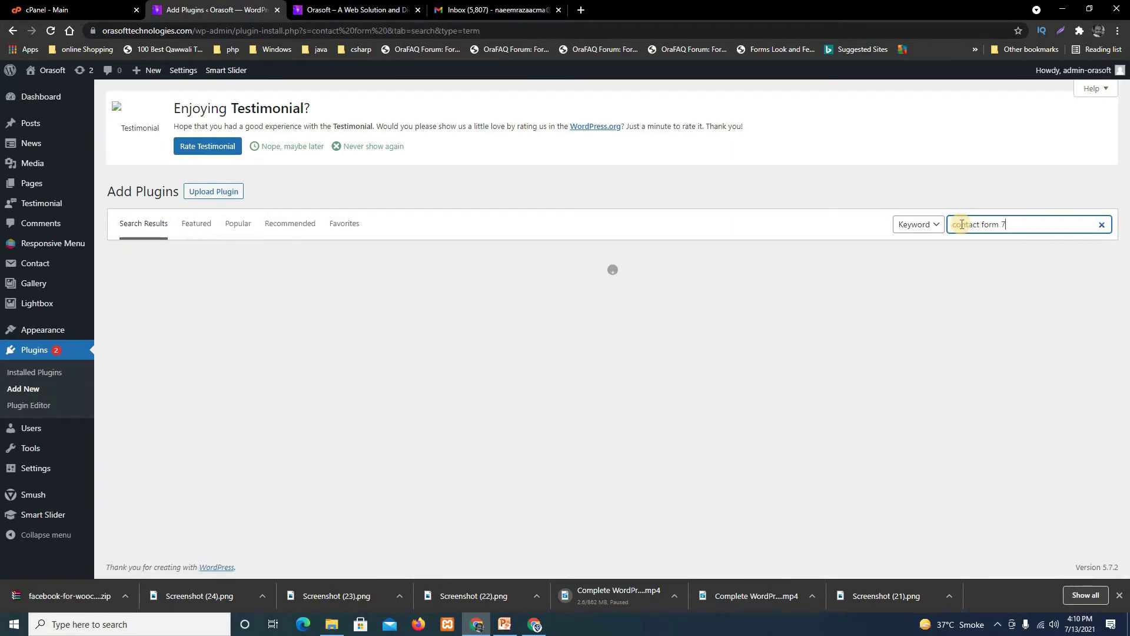
text( add)
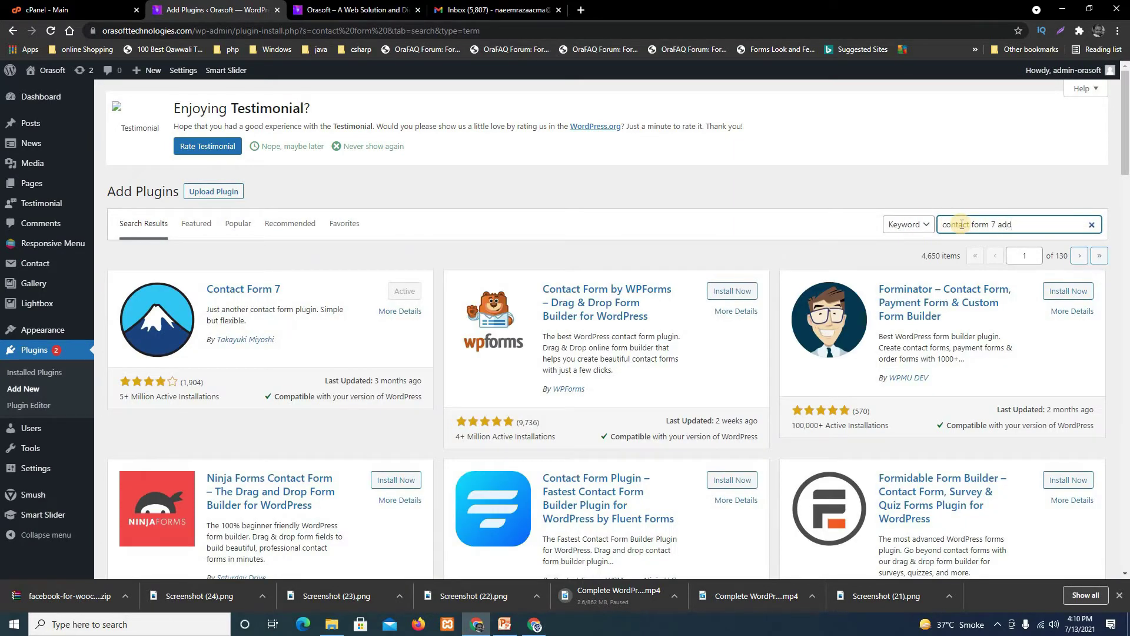
text(o)
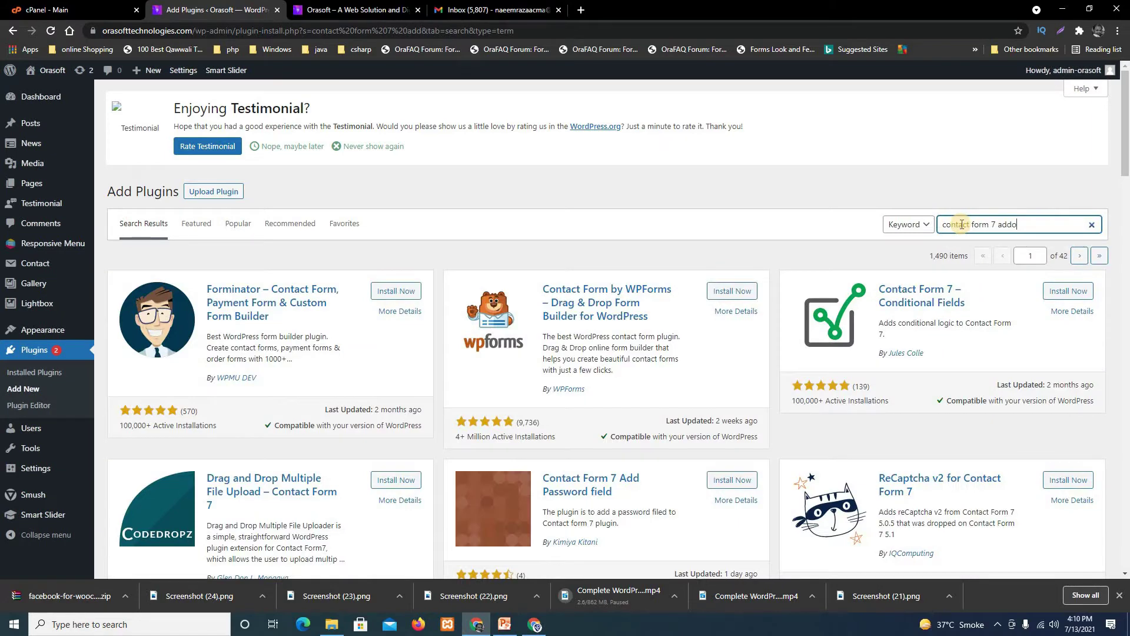
text(n)
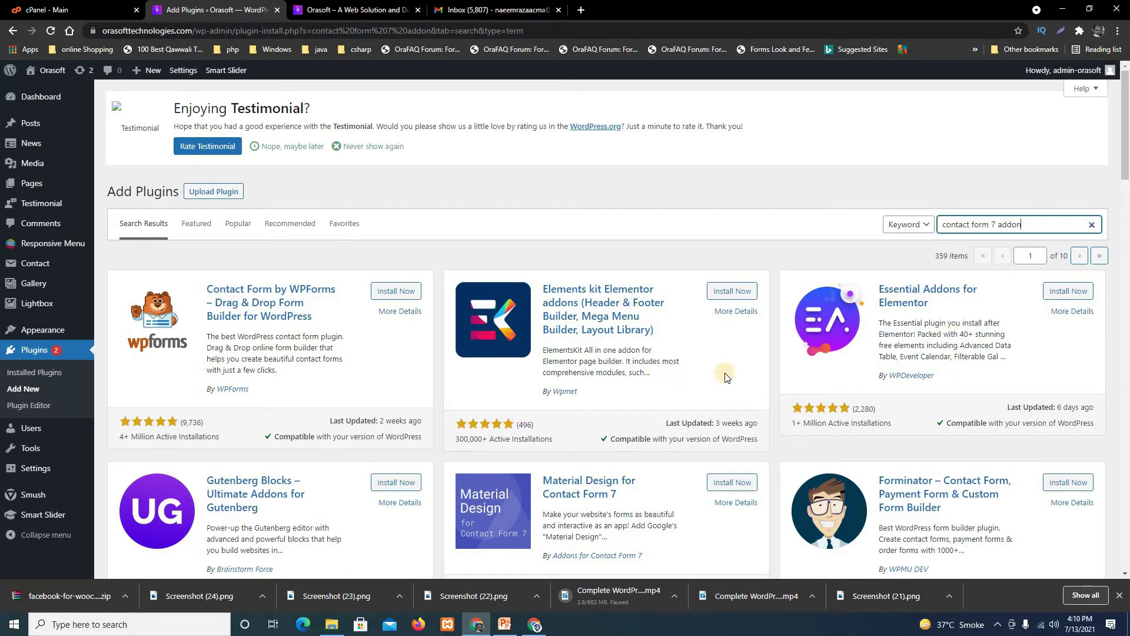
Install and activate the Contact Form 7 Database Addon – CFDB7 plugin.
scroll(726, 376, down, 5)
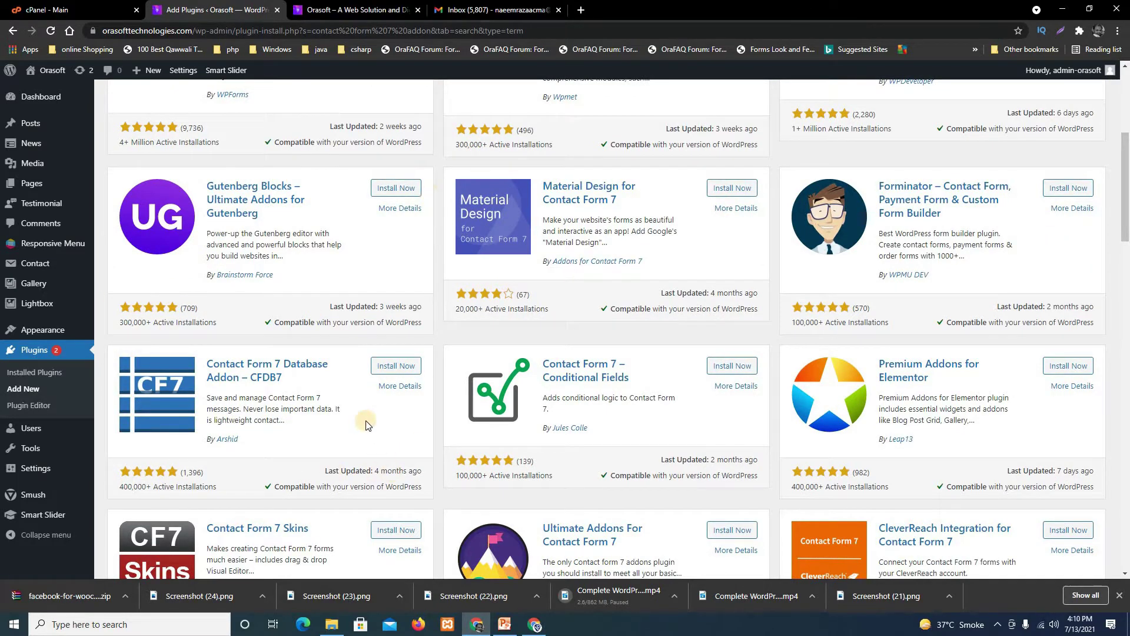
scroll(362, 415, down, 1)
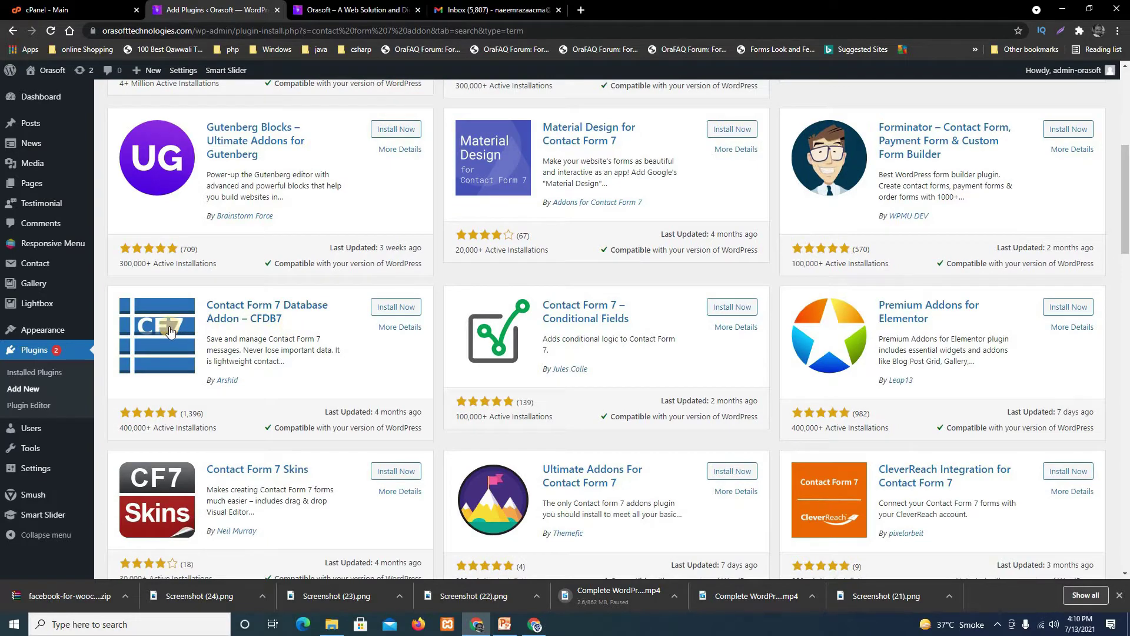
click(397, 309)
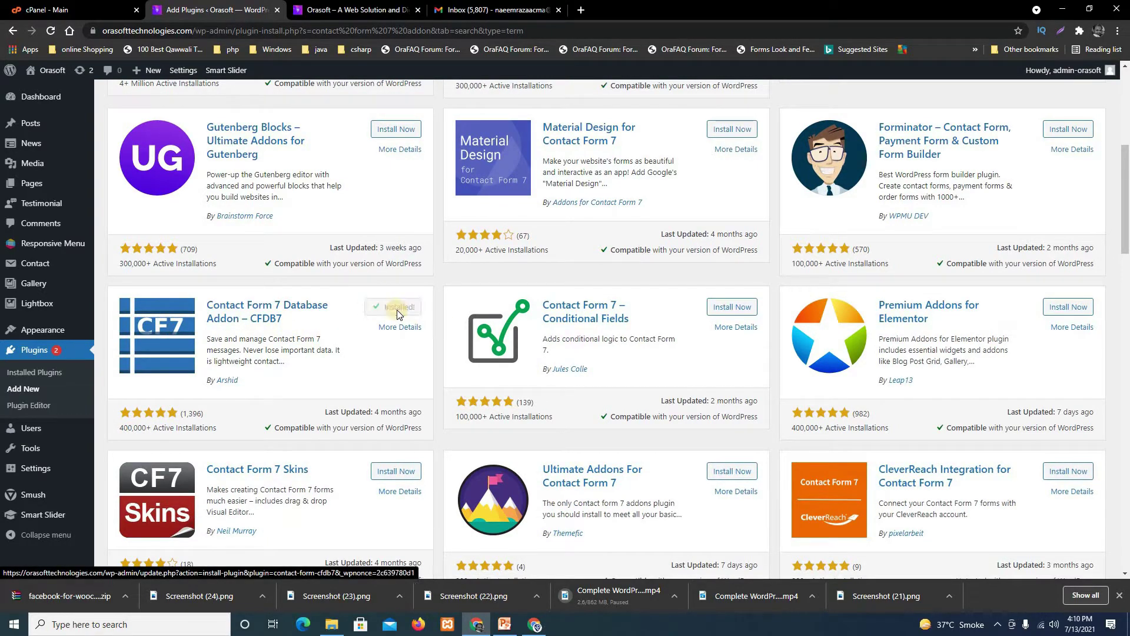
click(400, 309)
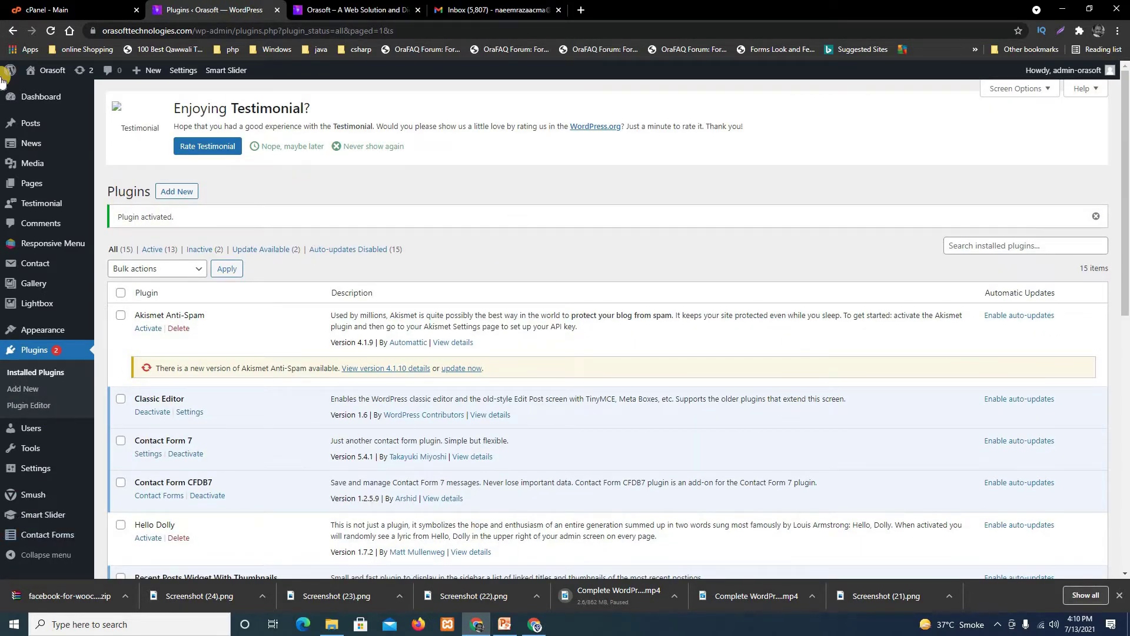
View the CFDB7 list showing Contact form 1 and contact form page at 0 entries, then switch to Orasoft.
mouse_move(59, 539)
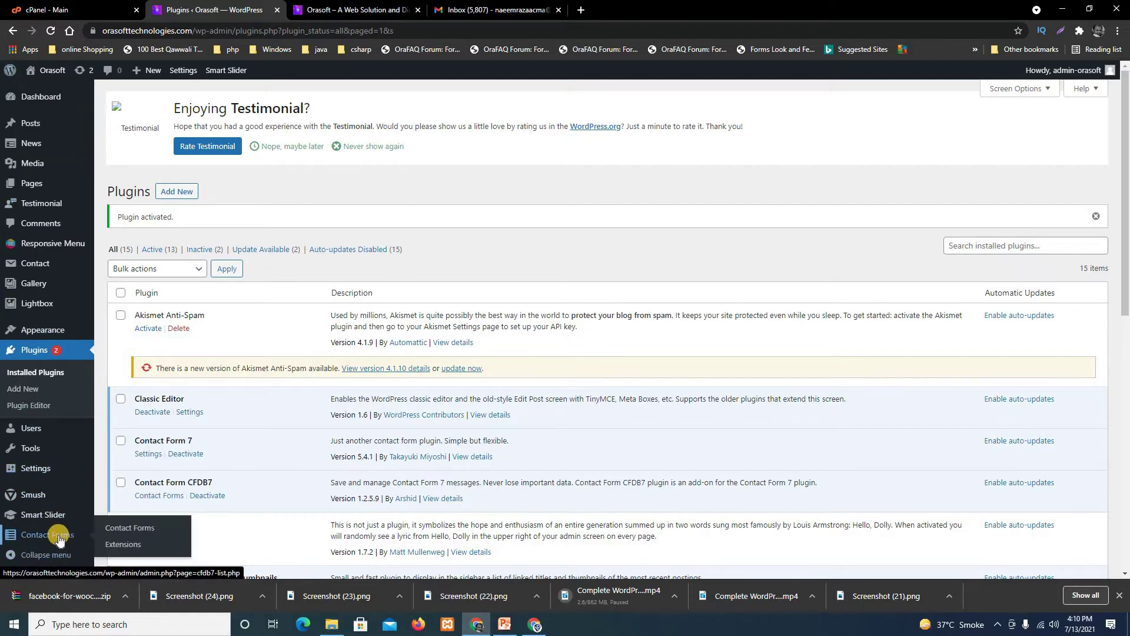
click(141, 529)
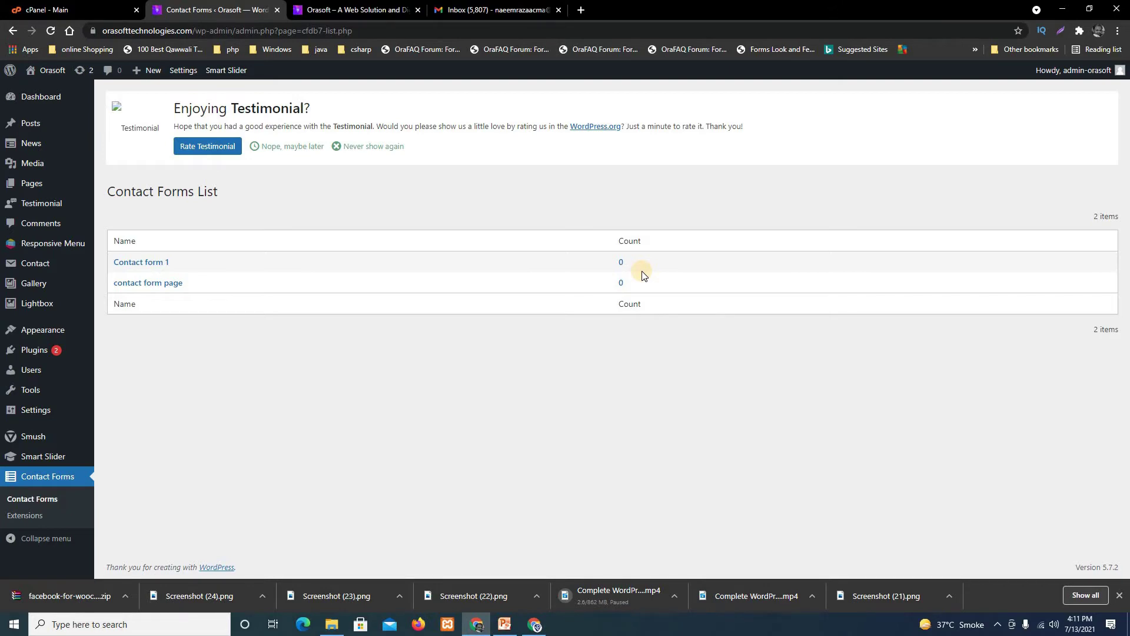
click(385, 8)
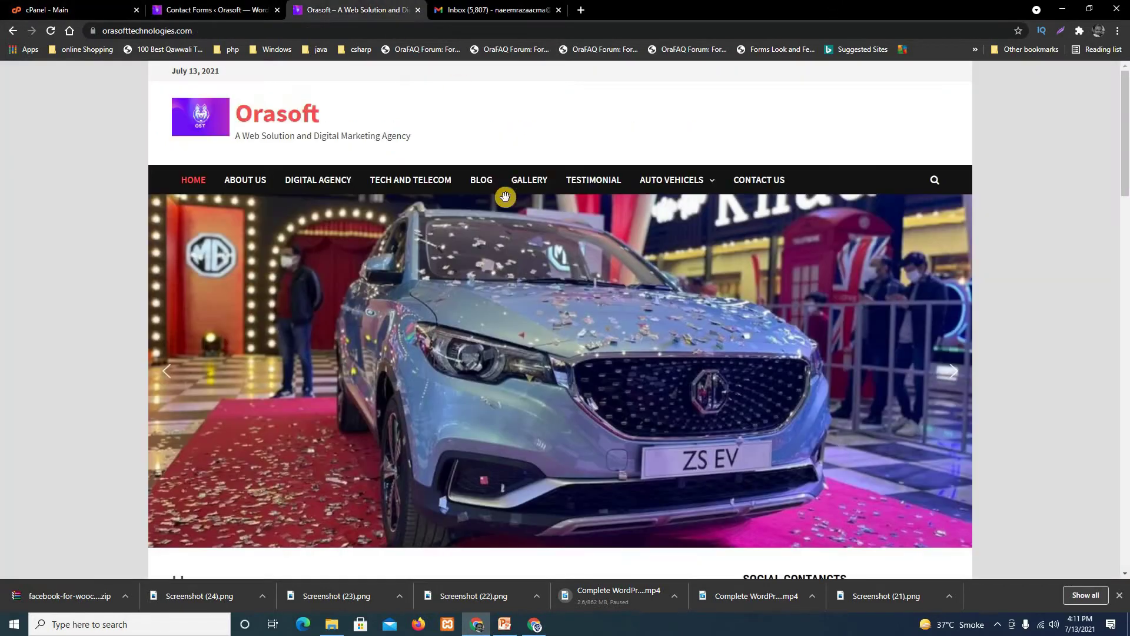
On the Orasoft contact us page, enter the sender's first and last name, e-mail and mobile number.
click(774, 183)
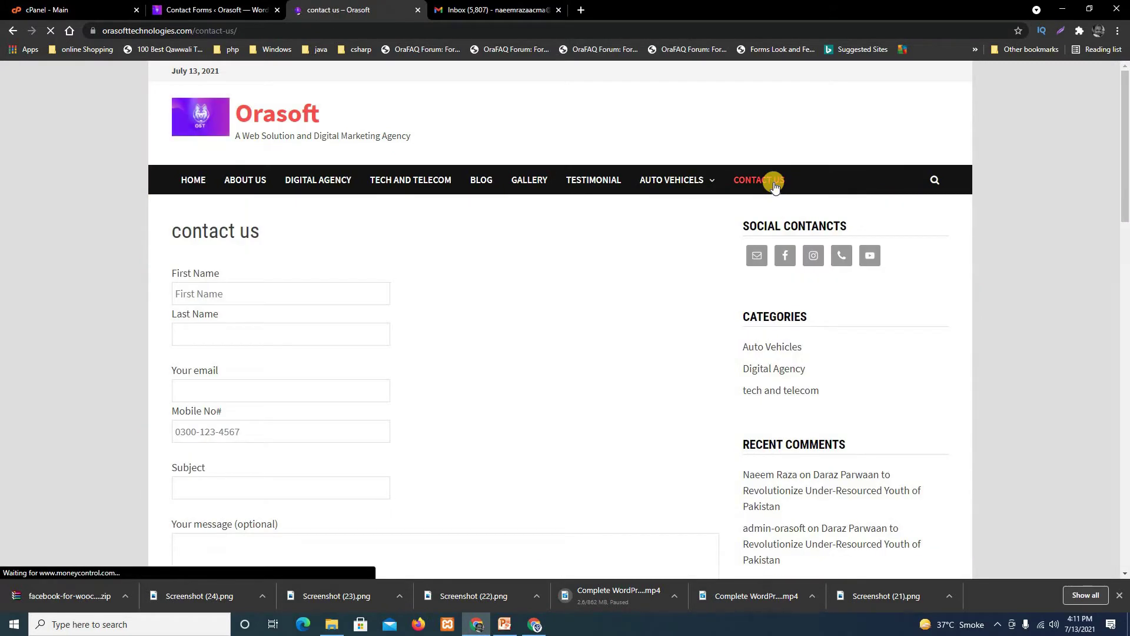
click(258, 295)
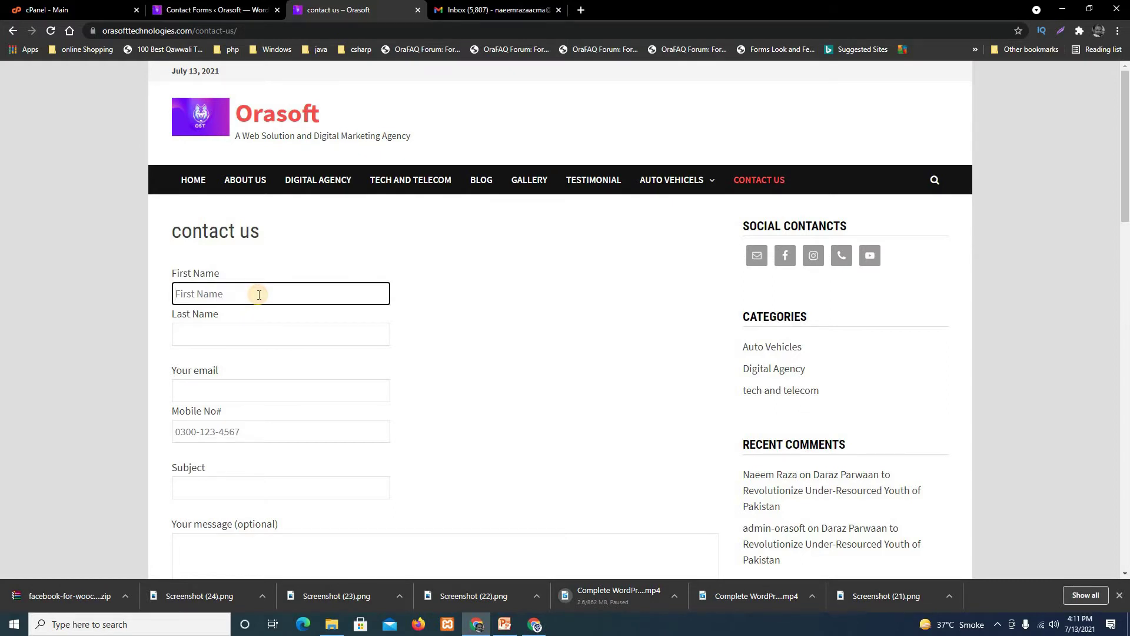
click(265, 328)
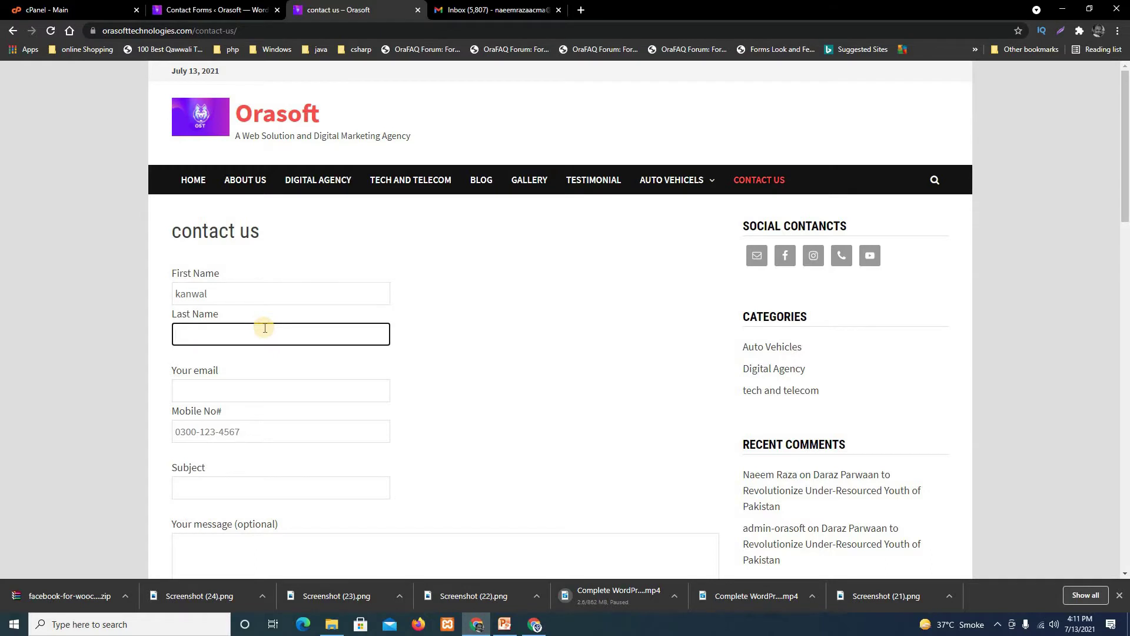
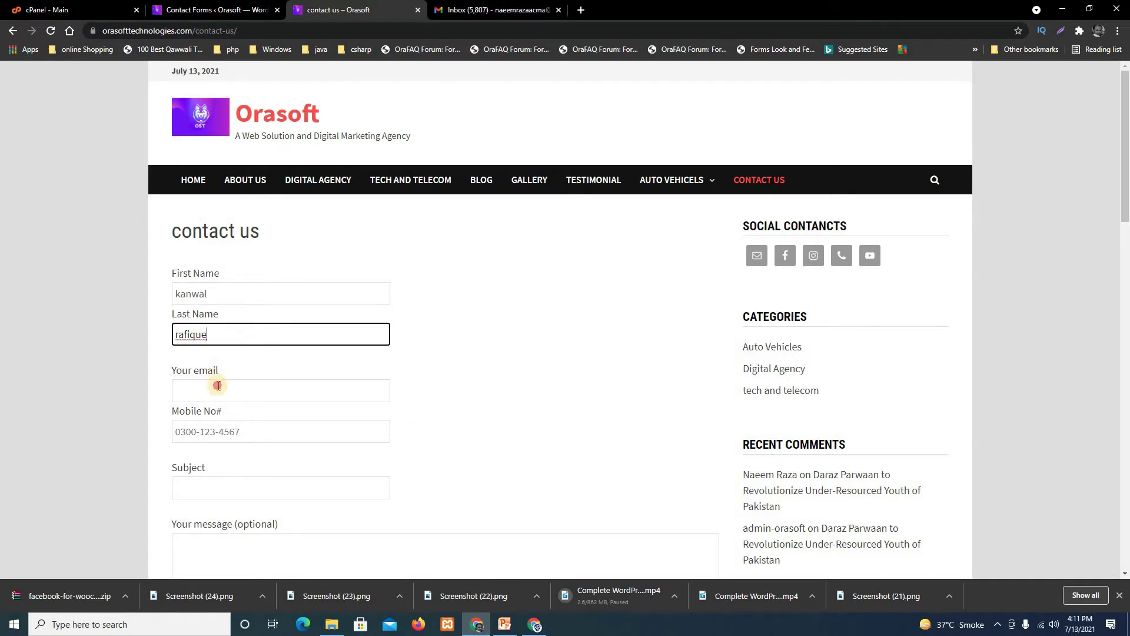
click(218, 385)
text(r)
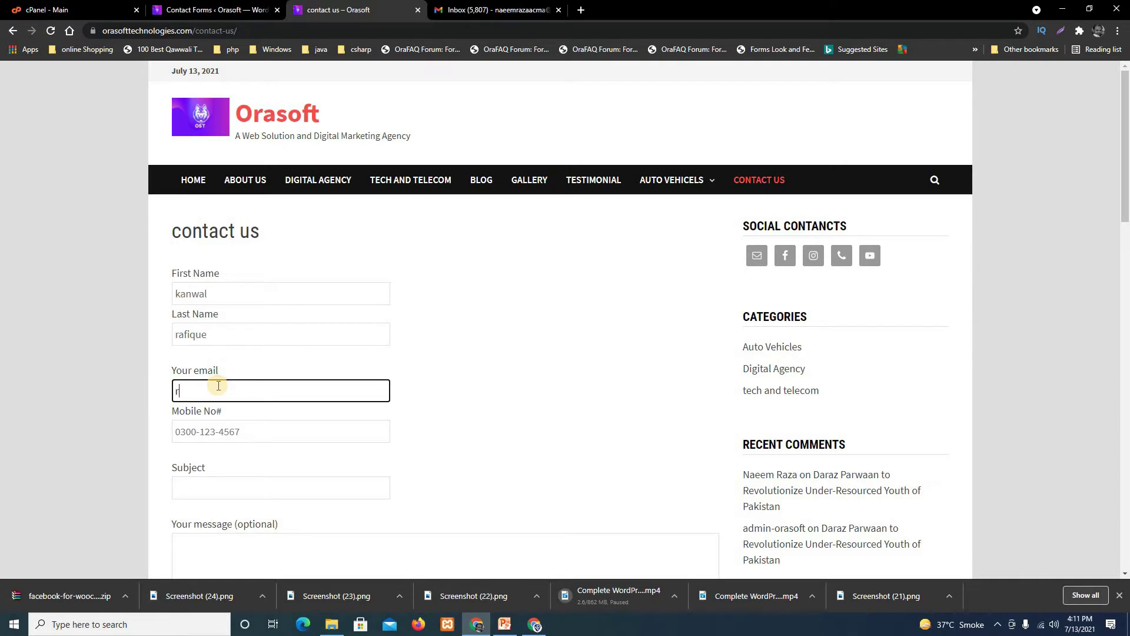
text(a)
key(BackSpace)
key(BackSpace)
click(260, 430)
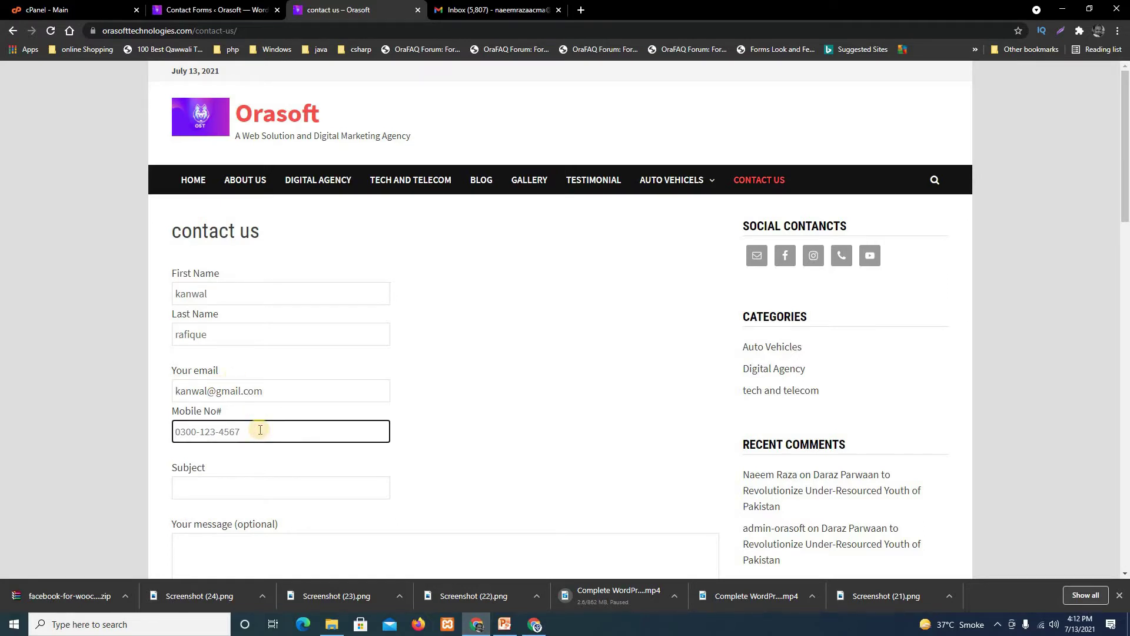
Enter subject 'testing2' and message 'message checking for count', then submit the form.
click(238, 488)
text(tes)
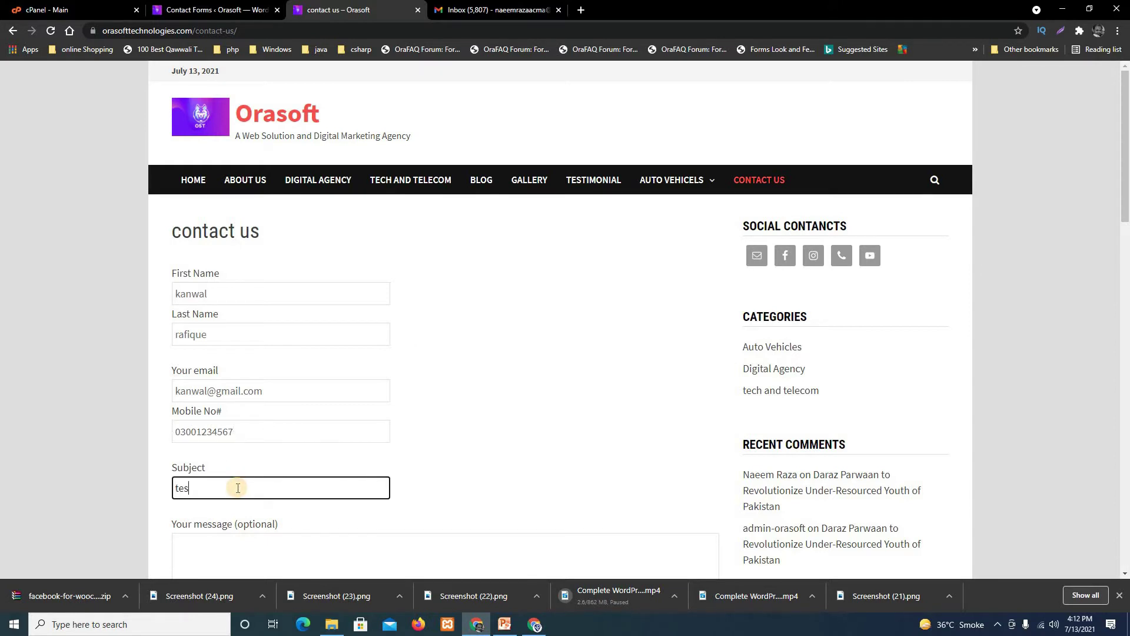
text(ting2)
scroll(325, 507, down, 3)
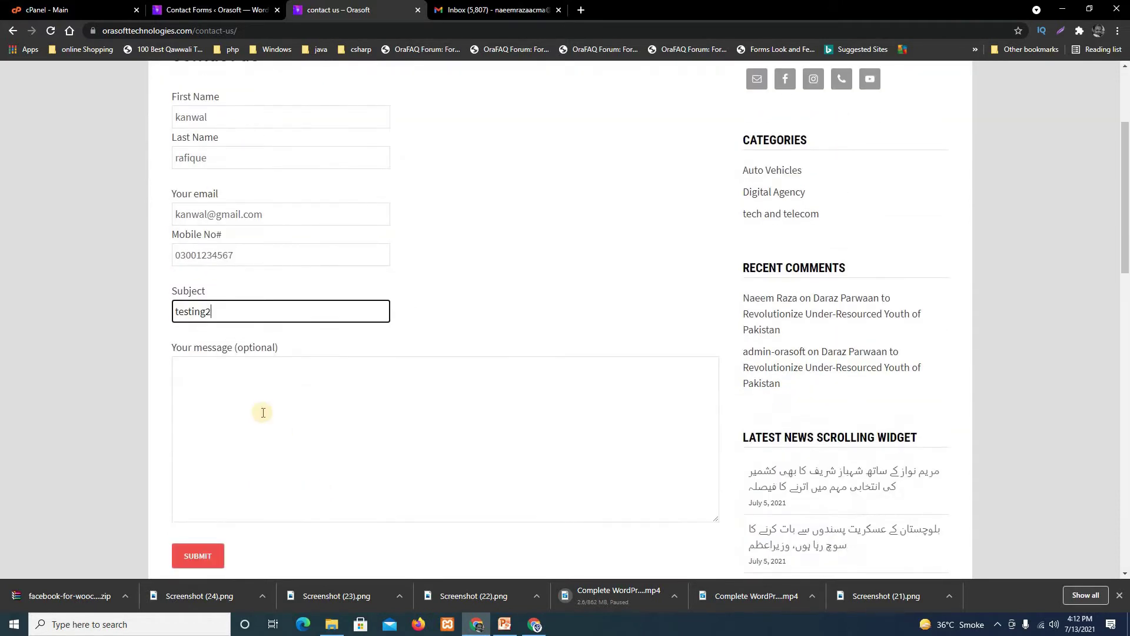
click(262, 411)
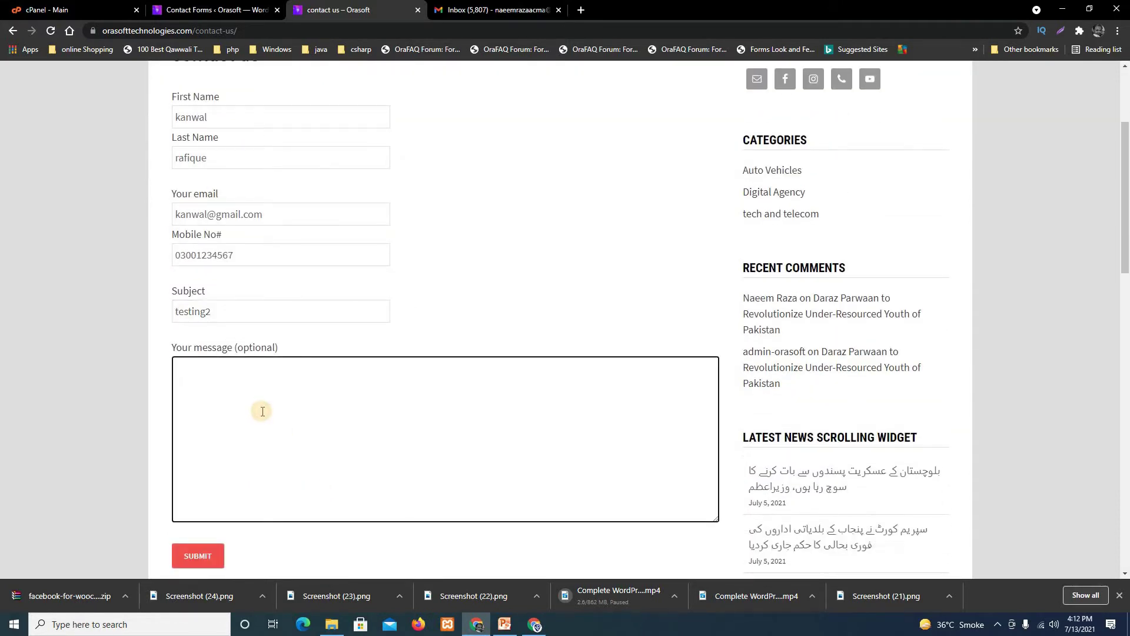
text(counte)
key(BackSpace)
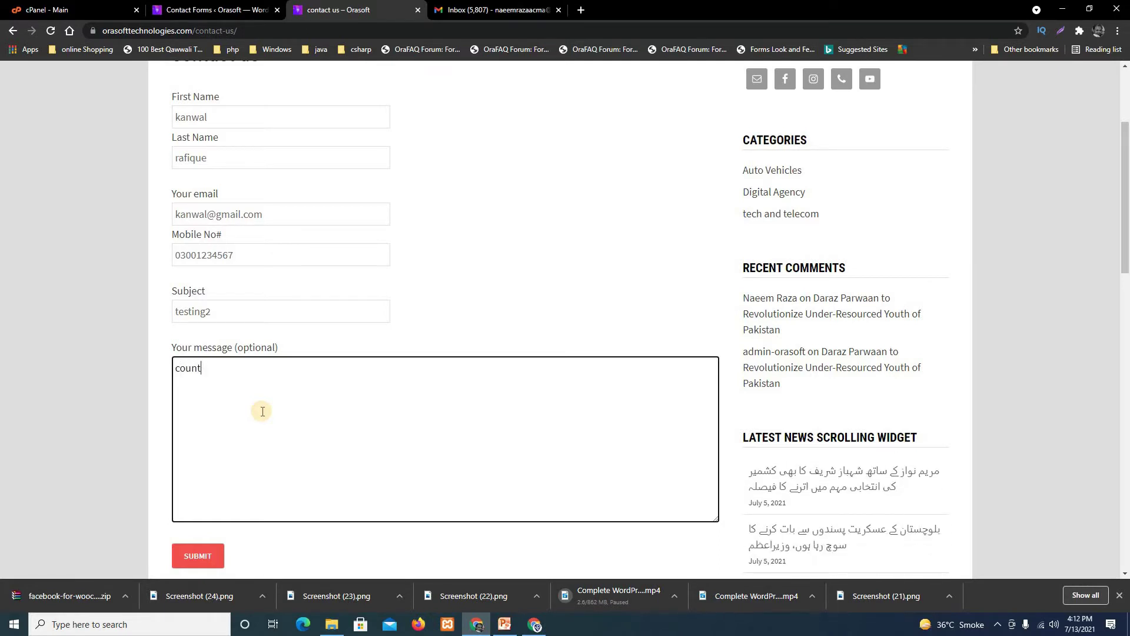
key(BackSpace)
key(BackSpace)
key(BackSpace)
key(BackSpace)
key(BackSpace)
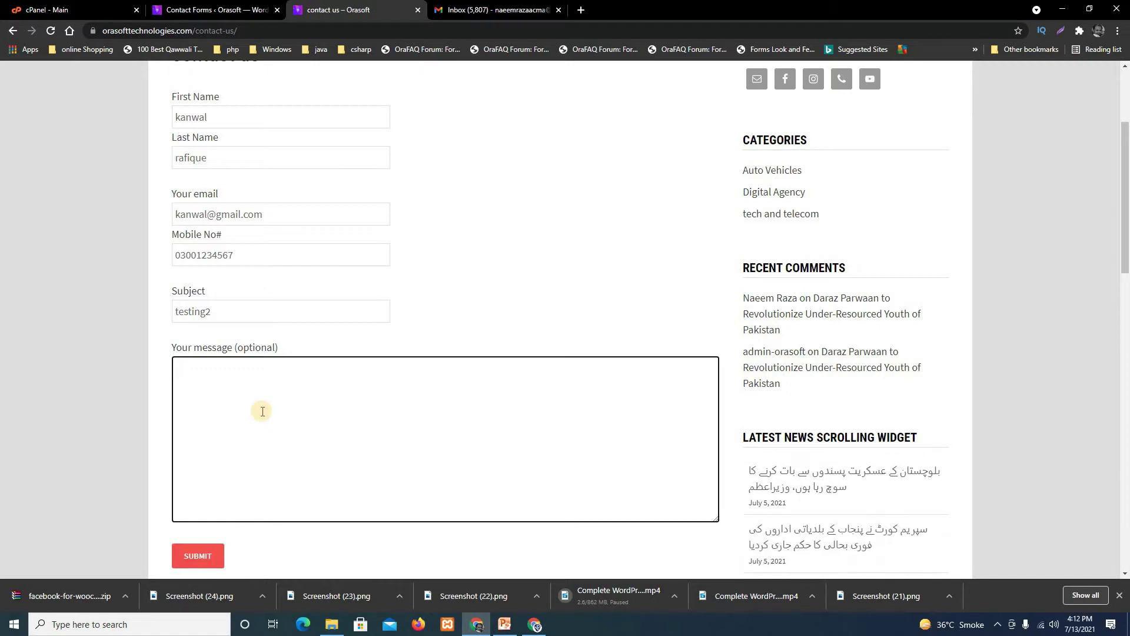
text(messa)
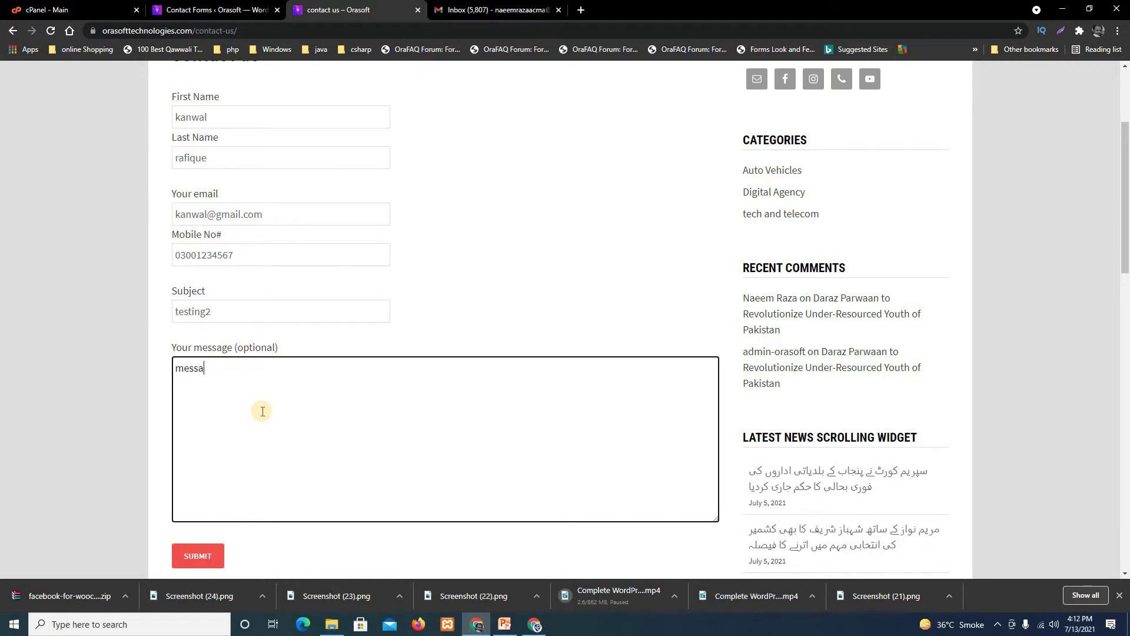
text(ge c)
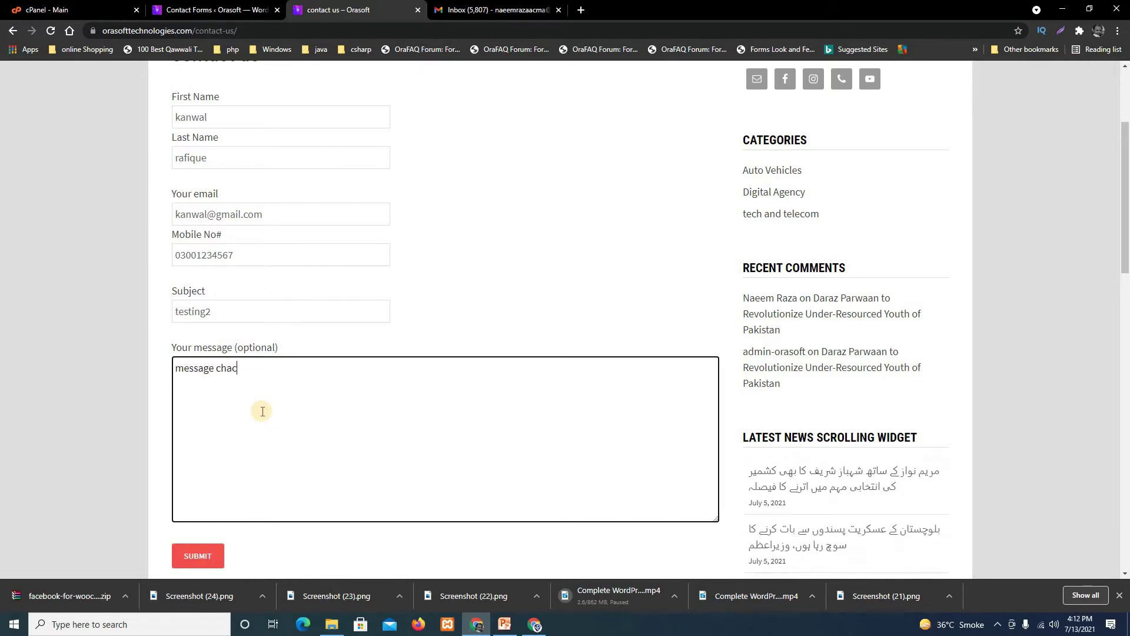
text(hecking fo)
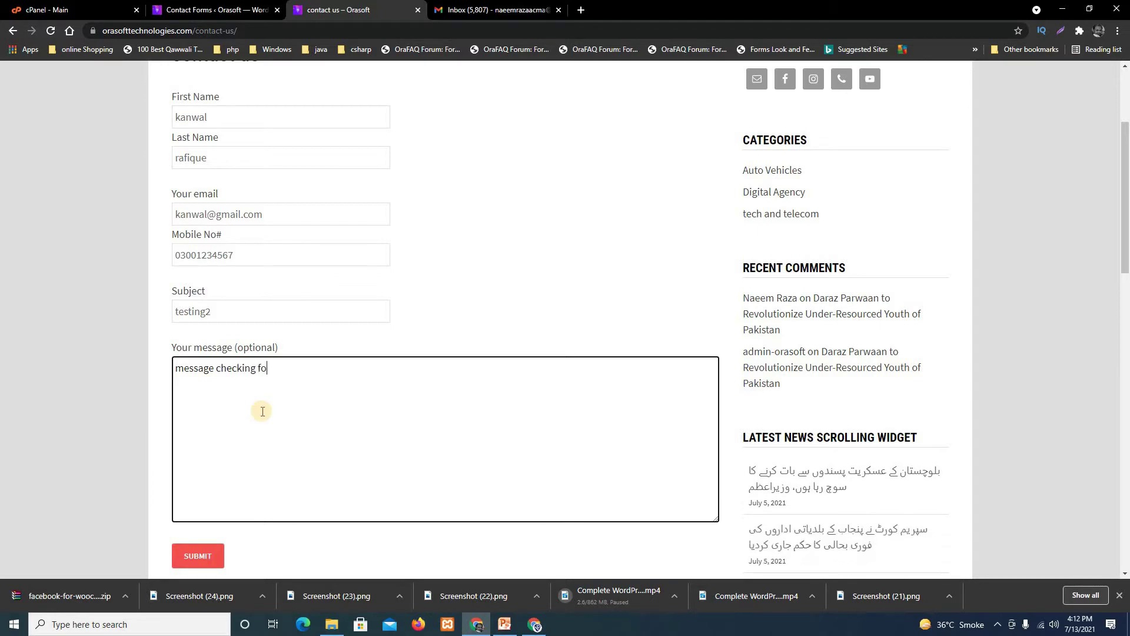
text(r count)
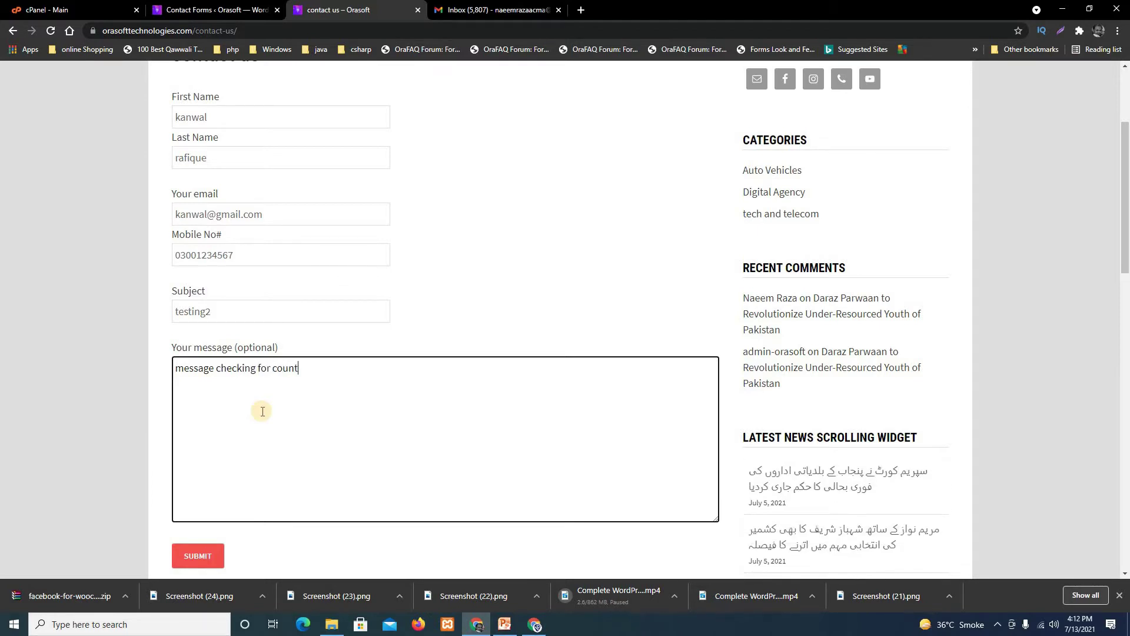
click(202, 555)
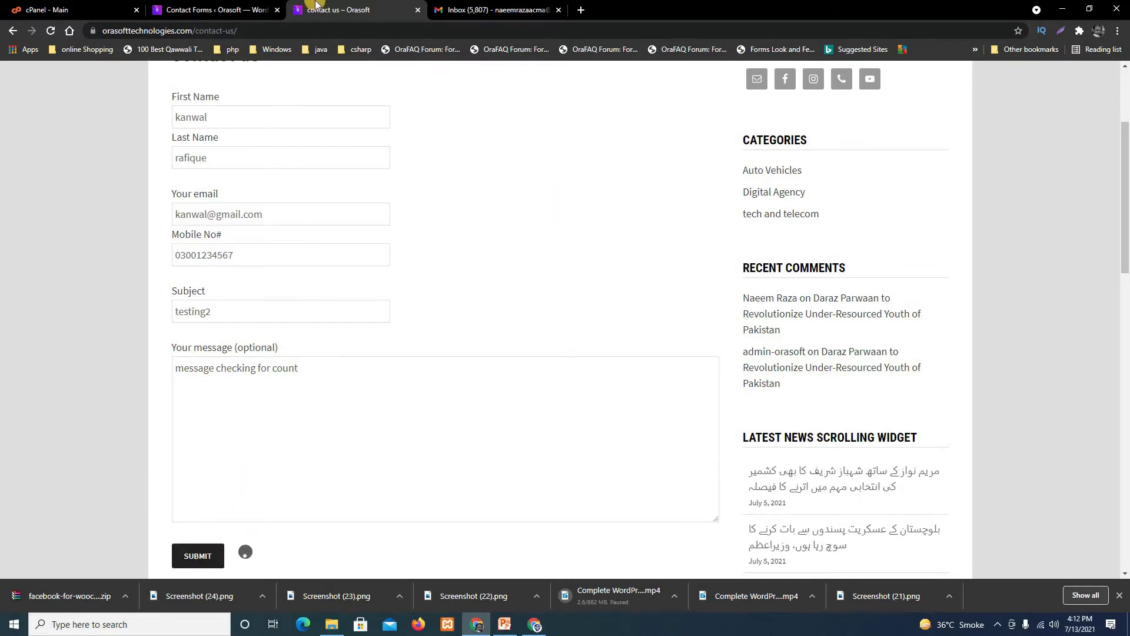
click(218, 5)
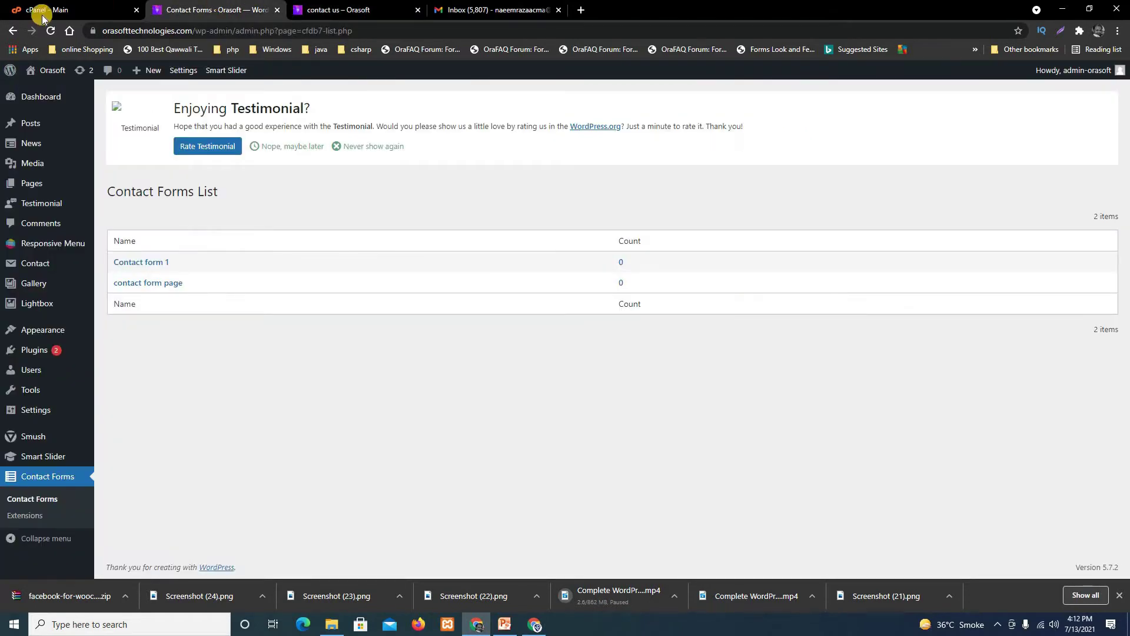
Refresh the CFDB7 list and open contact form page's stored testing2 submission to check its message.
click(50, 31)
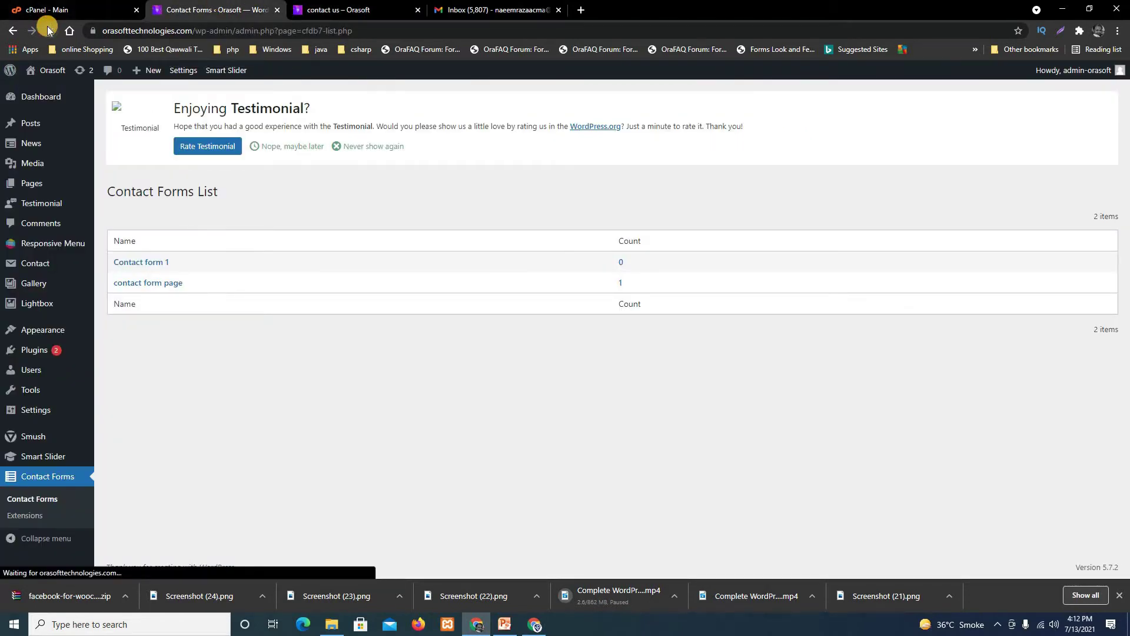
click(621, 282)
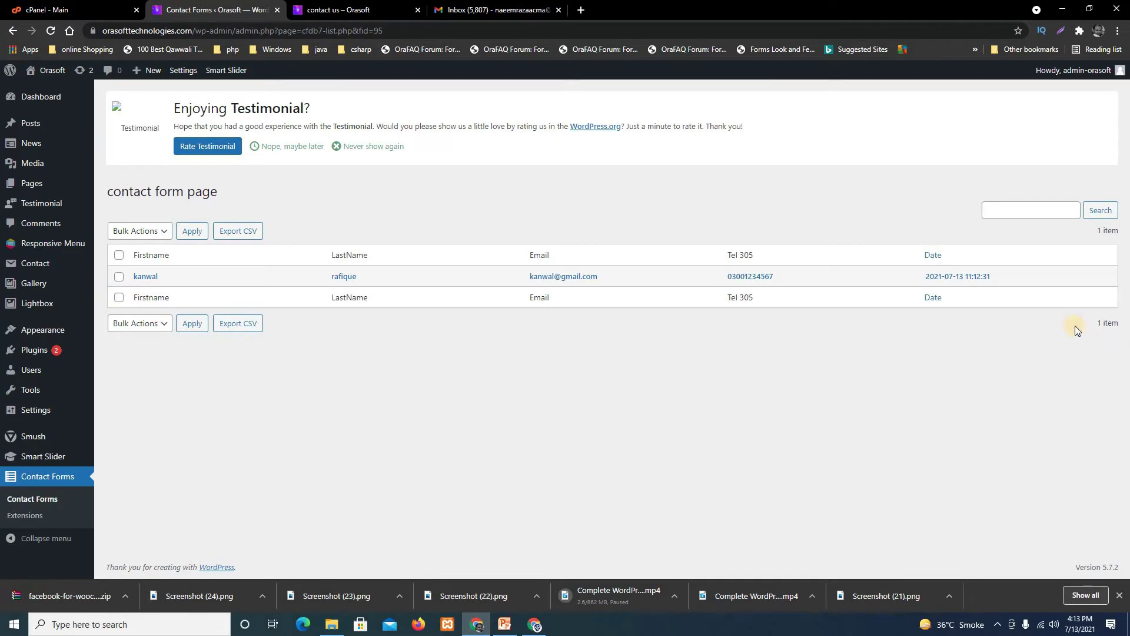
click(146, 277)
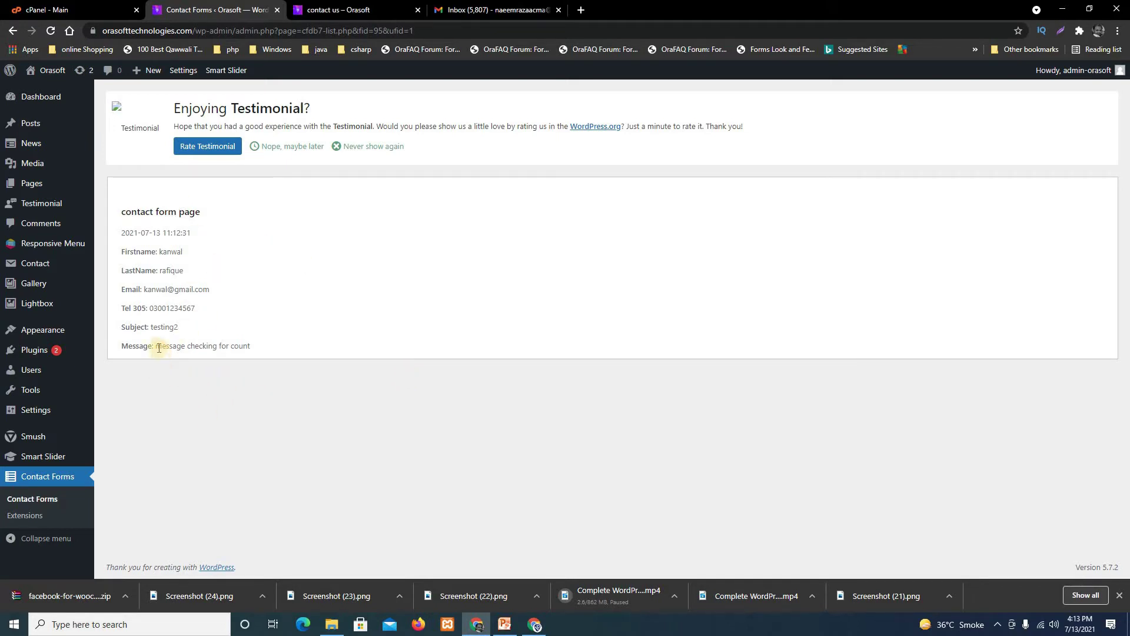
drag(156, 346, 195, 354)
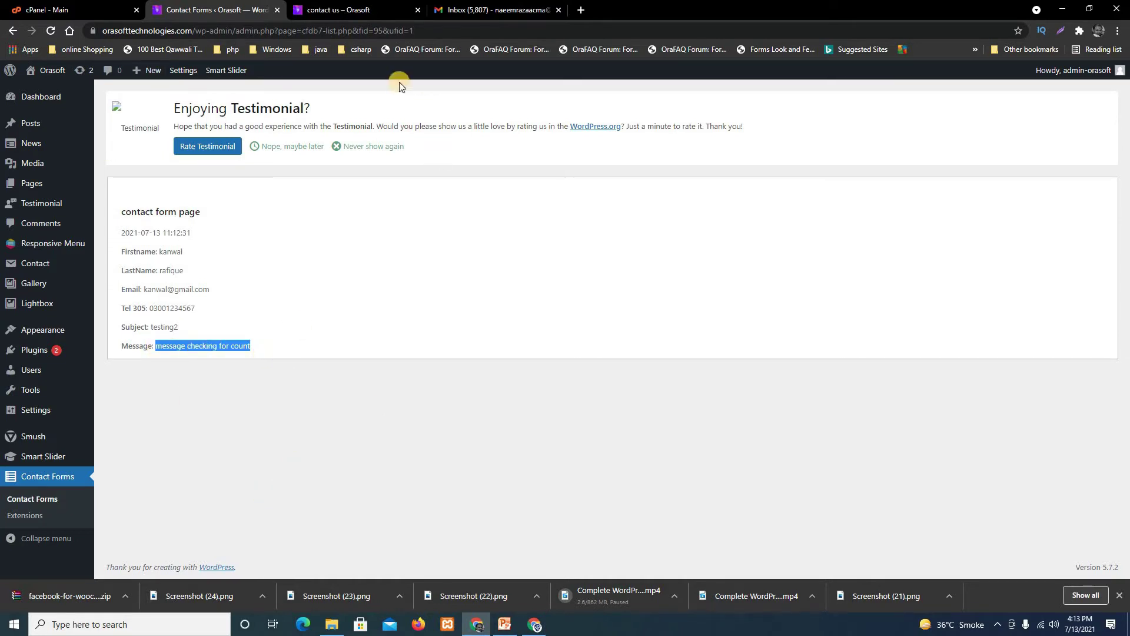
click(339, 9)
Fill in the sender's first name, e-mail and mobile number on the contact form.
scroll(481, 410, up, 3)
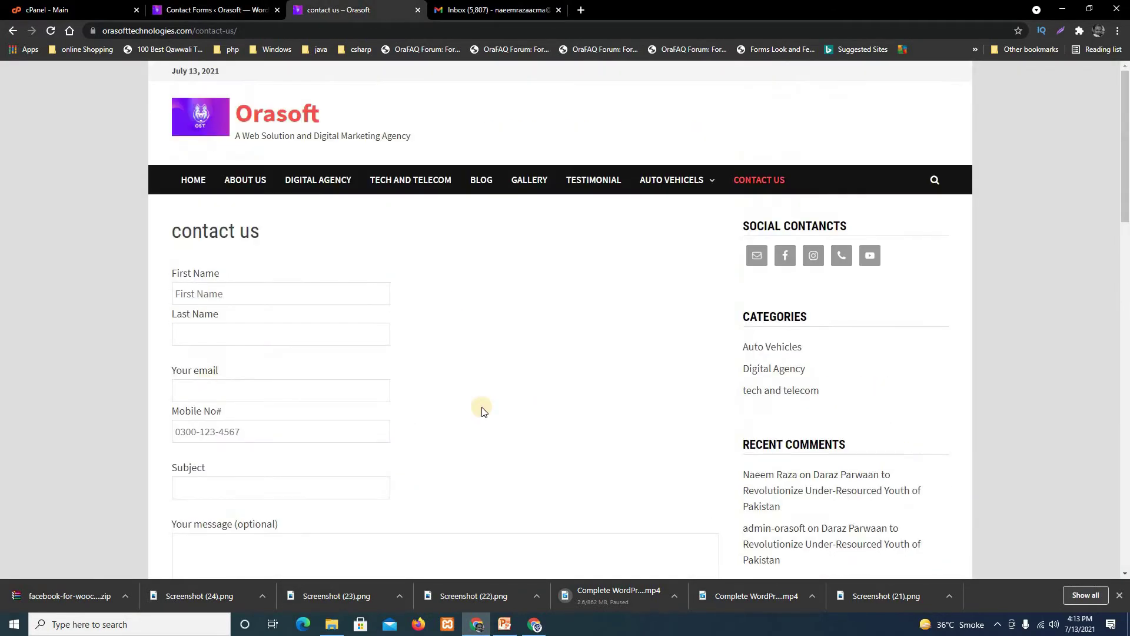
click(264, 293)
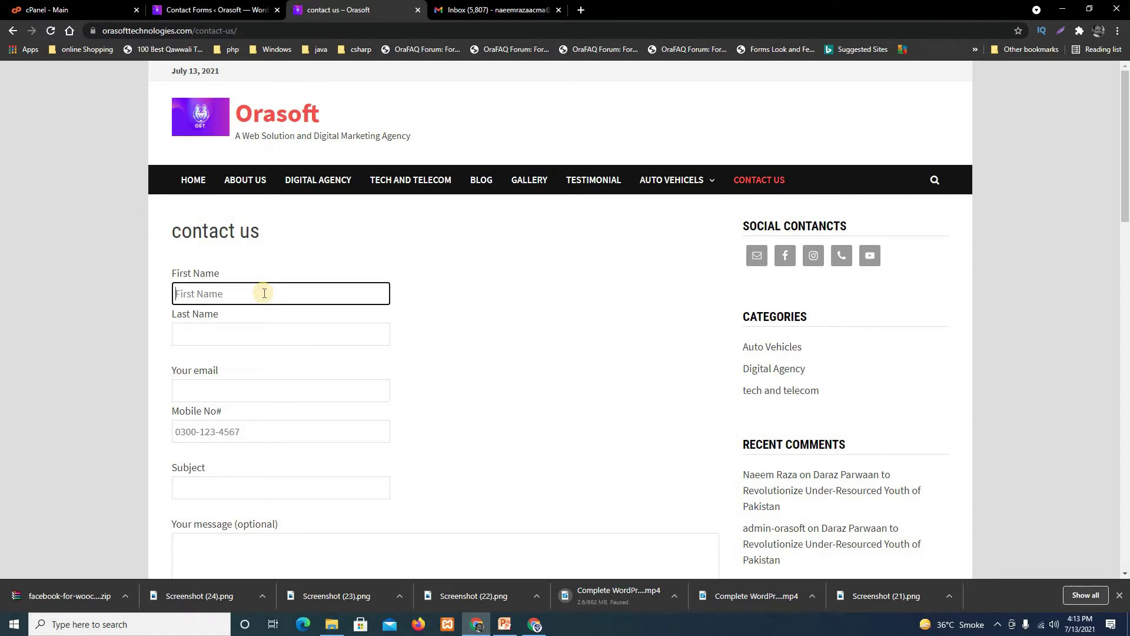
text(fa)
key(BackSpace)
key(BackSpace)
text(r)
click(241, 340)
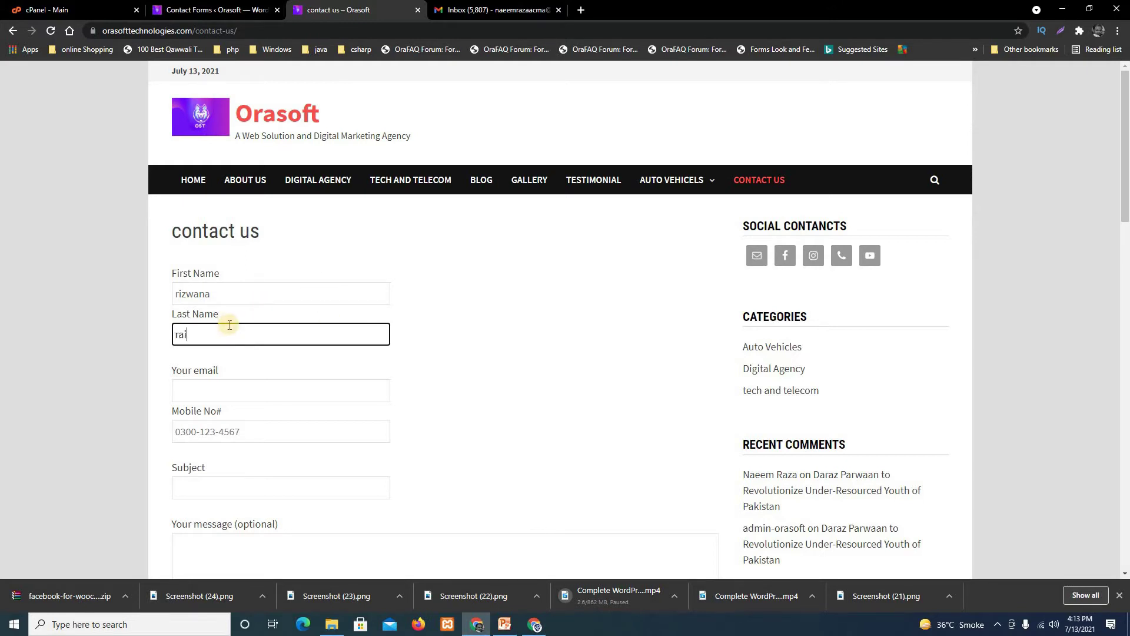
click(227, 396)
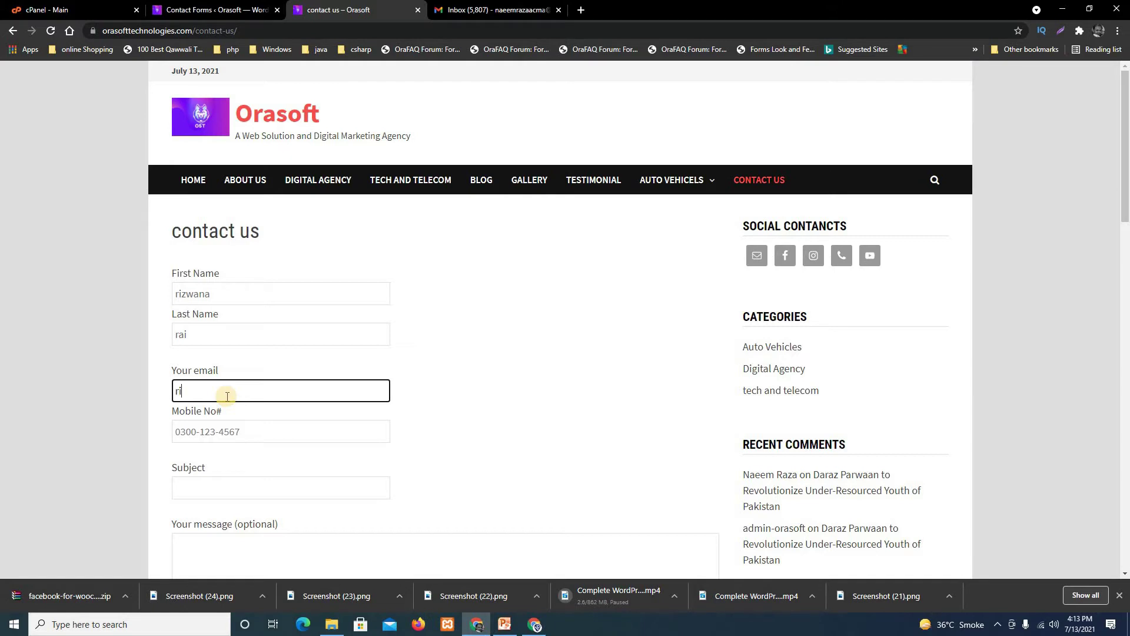
click(281, 439)
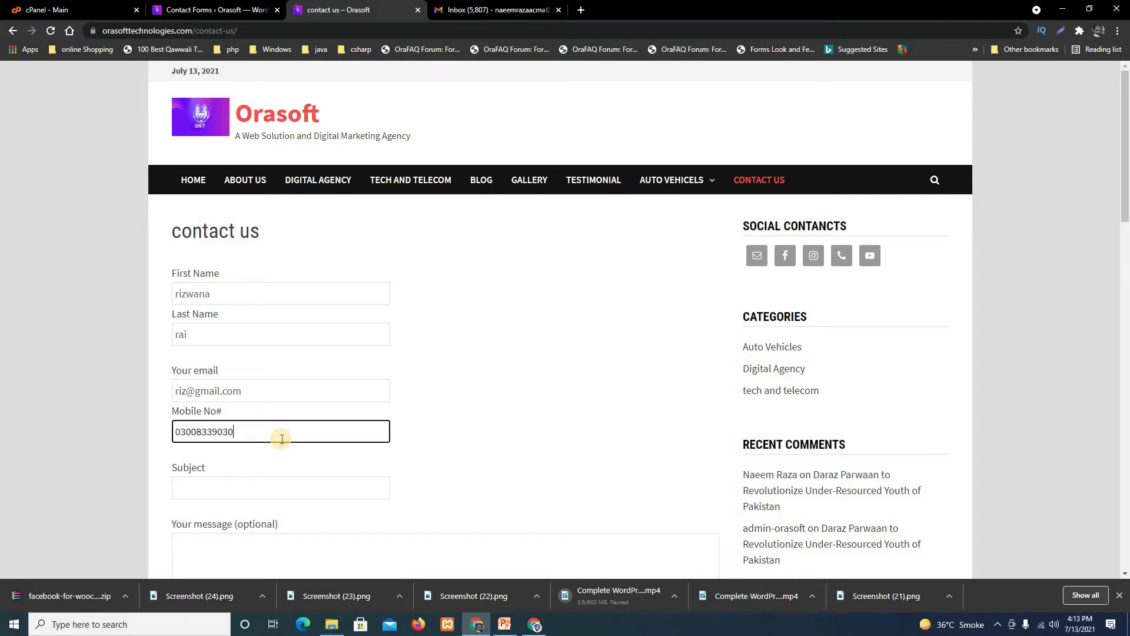
Enter subject 'hi2' and message 'your content is beautiful', then submit the form.
click(258, 484)
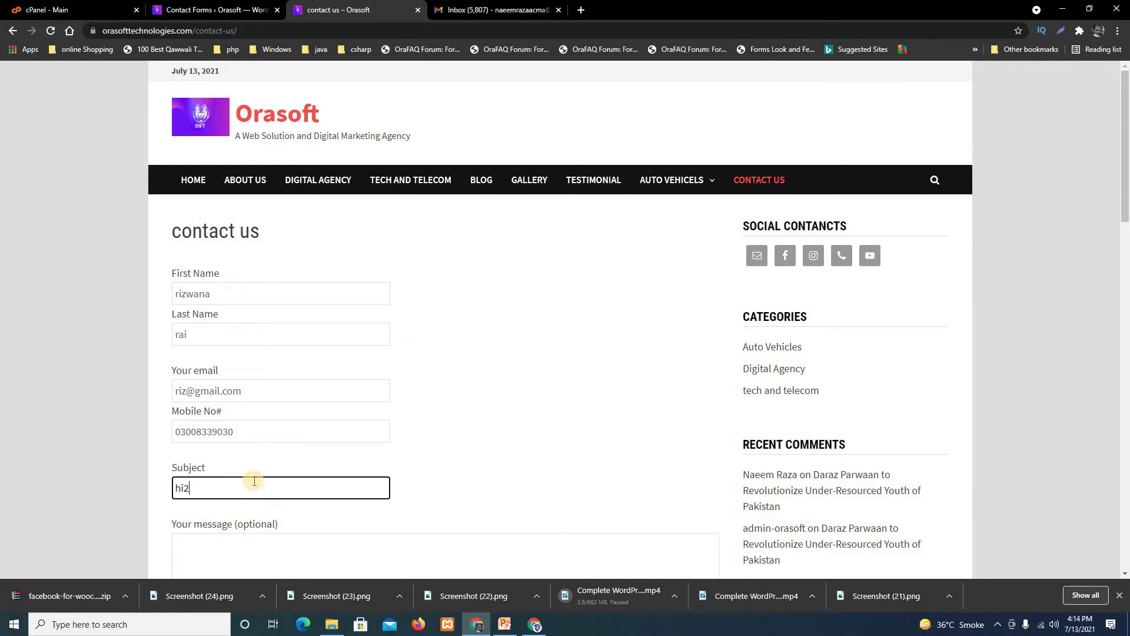
text(hi2)
scroll(487, 474, down, 3)
click(272, 387)
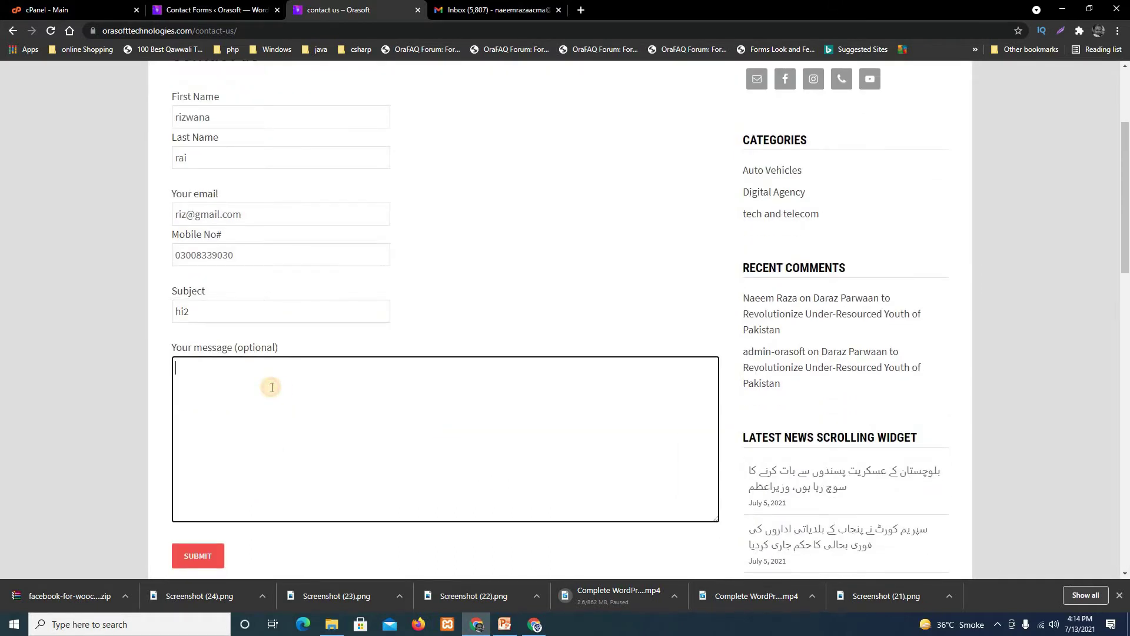
text(your )
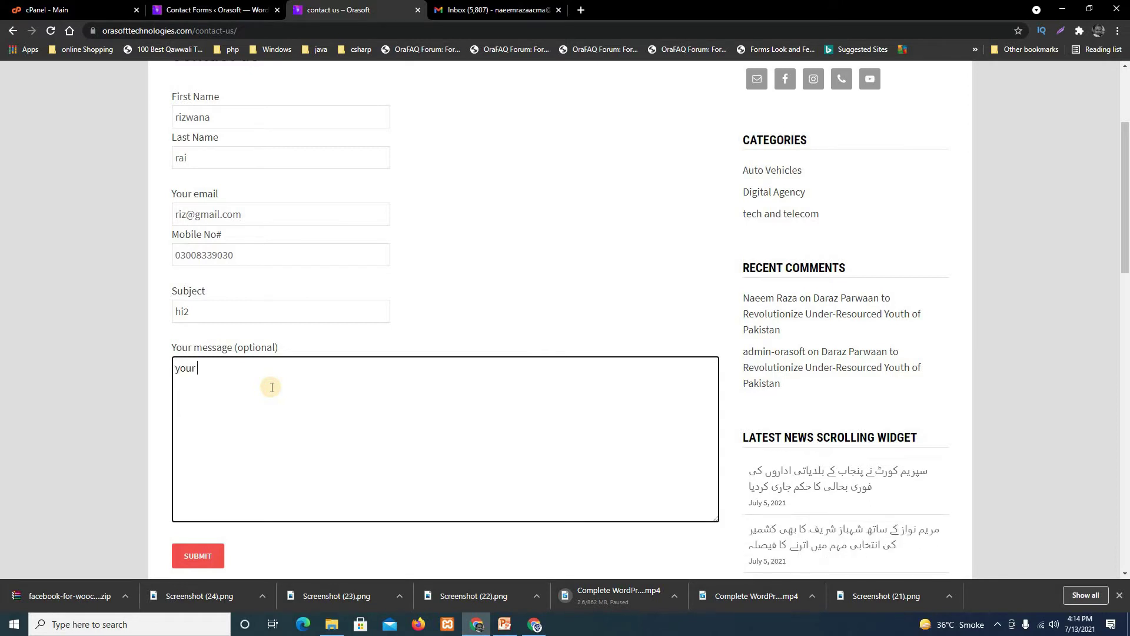
text(content)
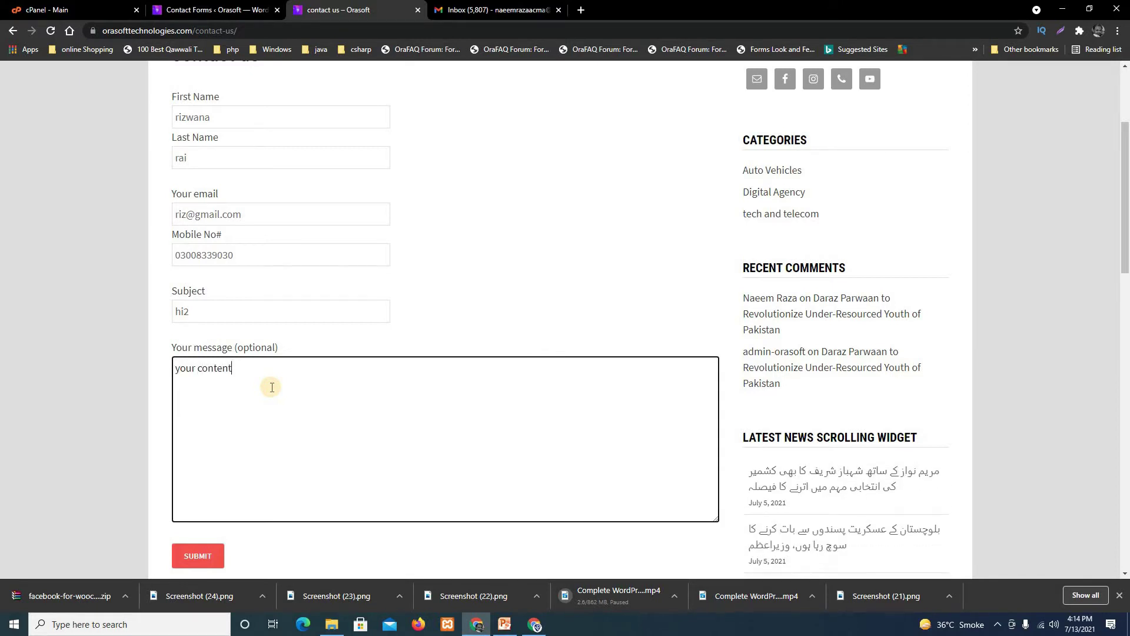
text( is g)
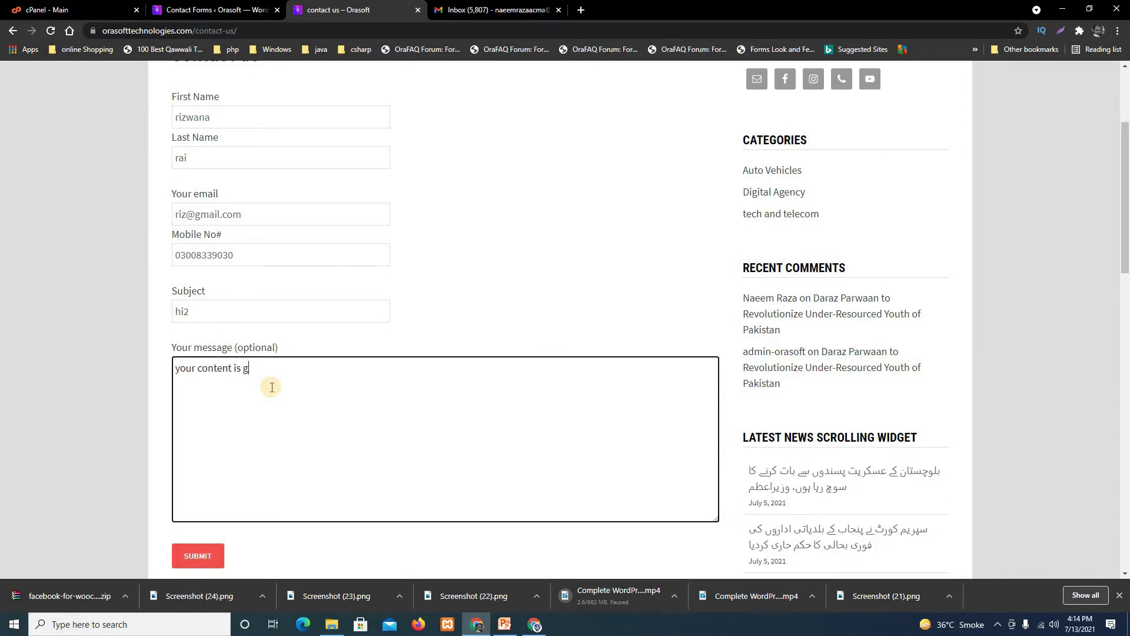
key(BackSpace)
text(bea)
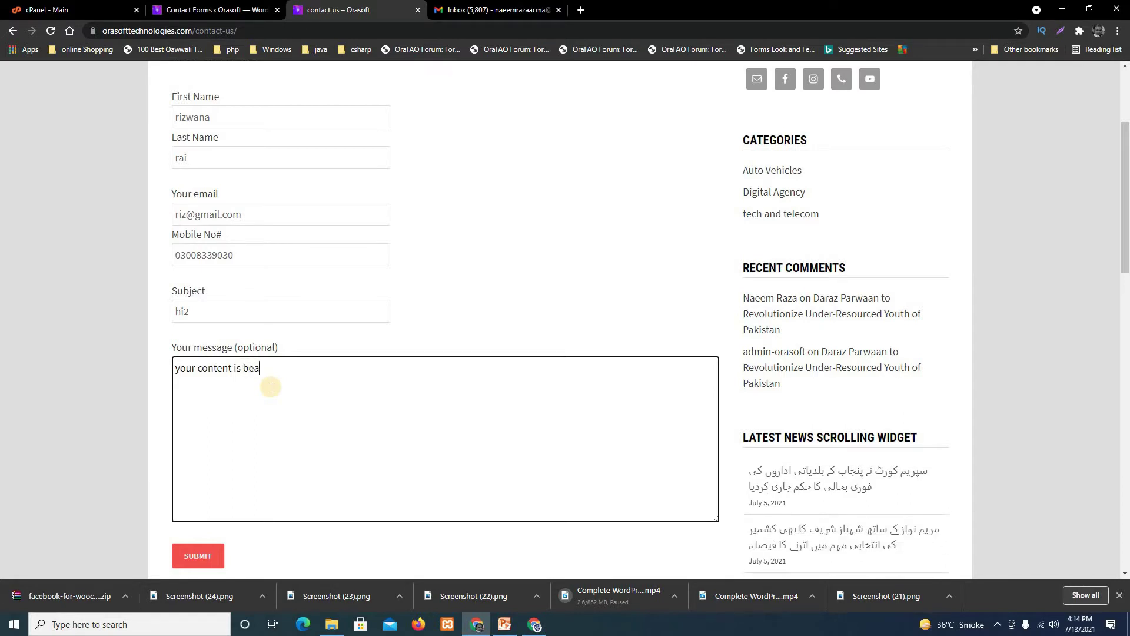
text(utify)
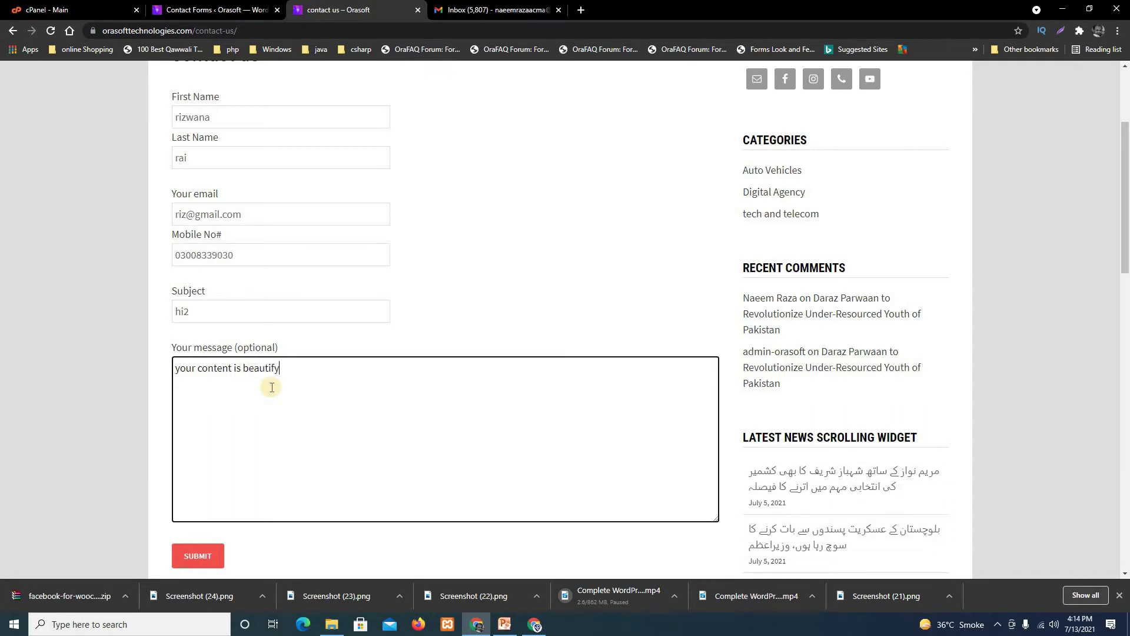
key(BackSpace)
text(ul)
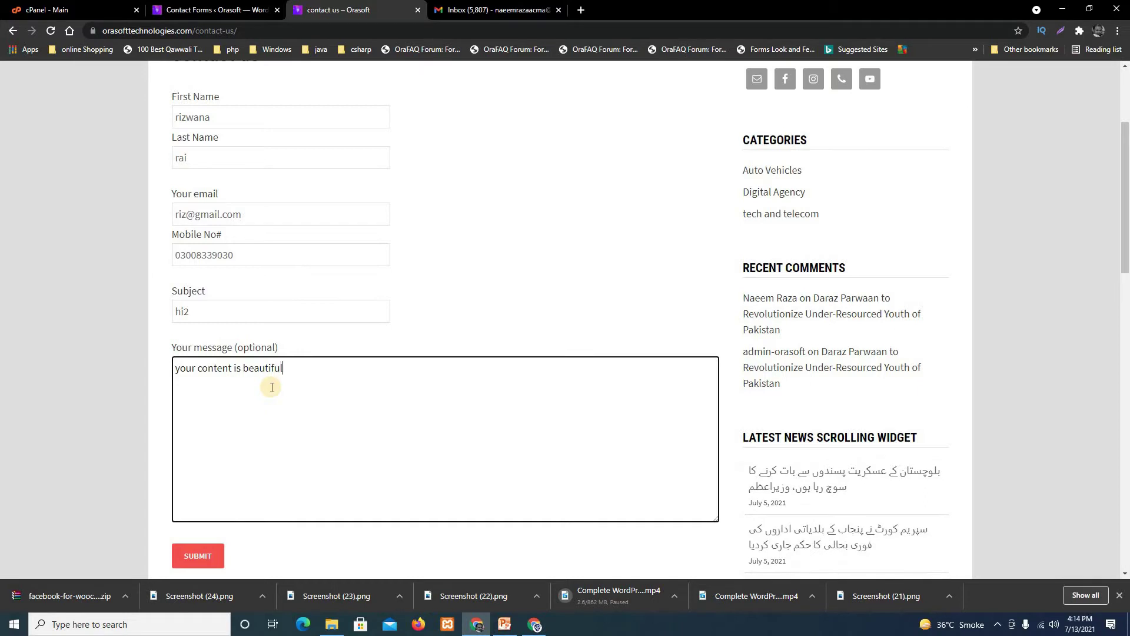
click(211, 556)
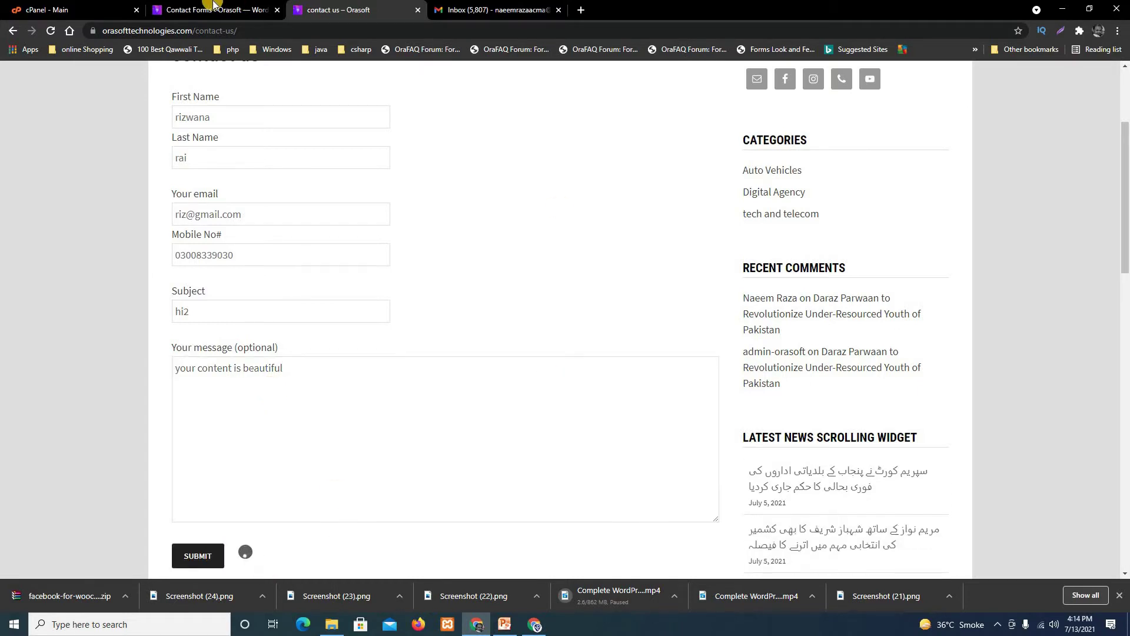
Reload the CFDB7 list and open the first of contact form page's 2 stored submissions.
click(212, 9)
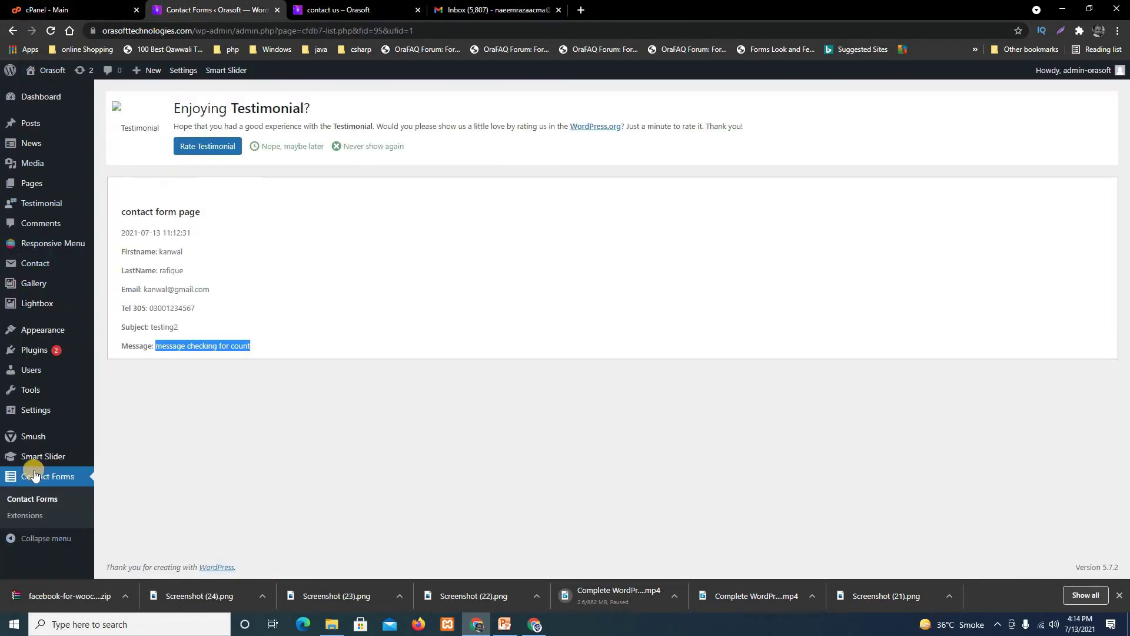
click(37, 497)
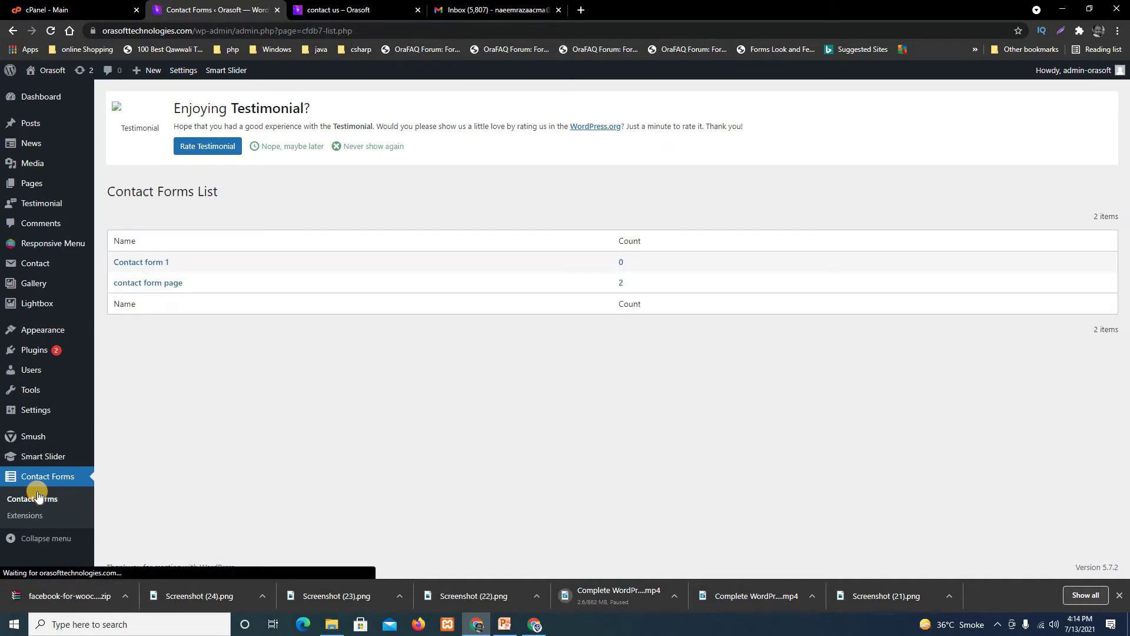
click(622, 285)
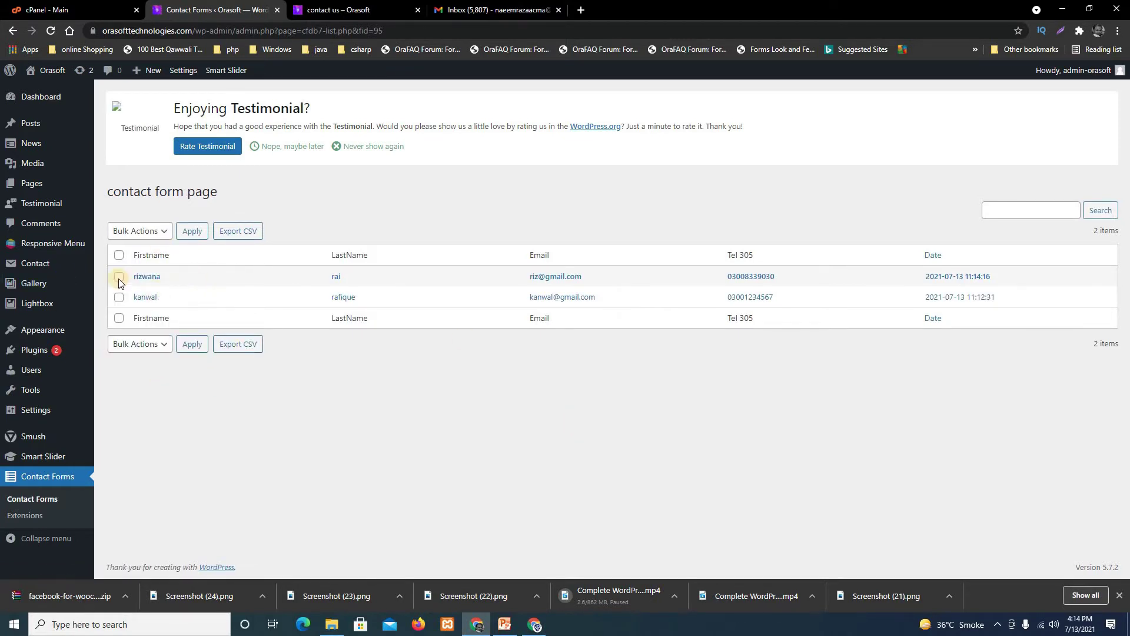
click(148, 279)
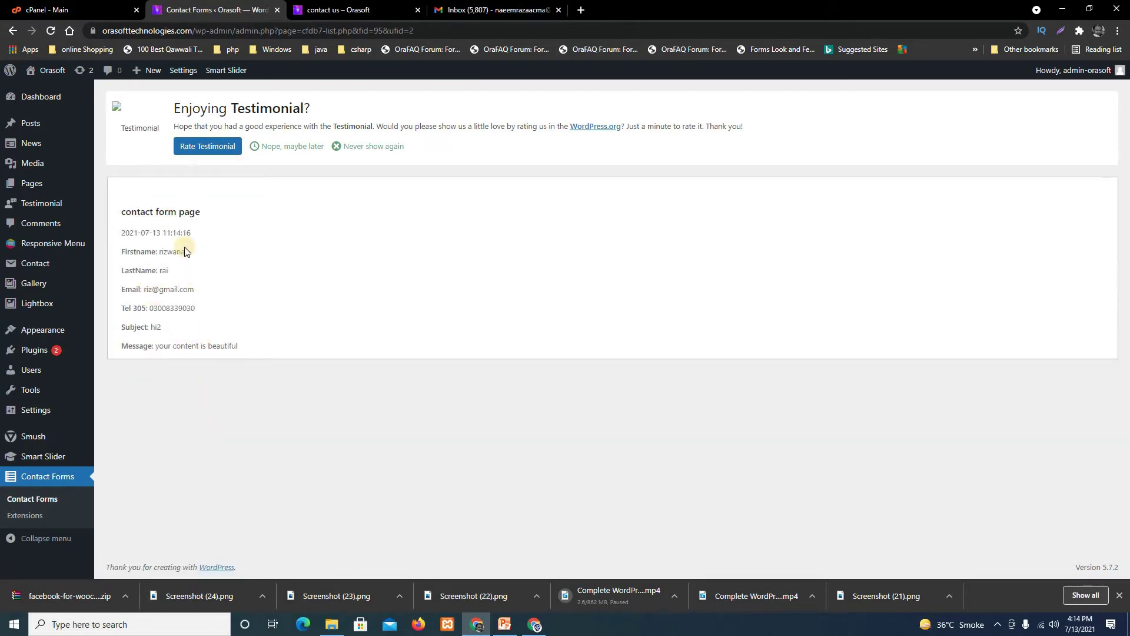
click(497, 10)
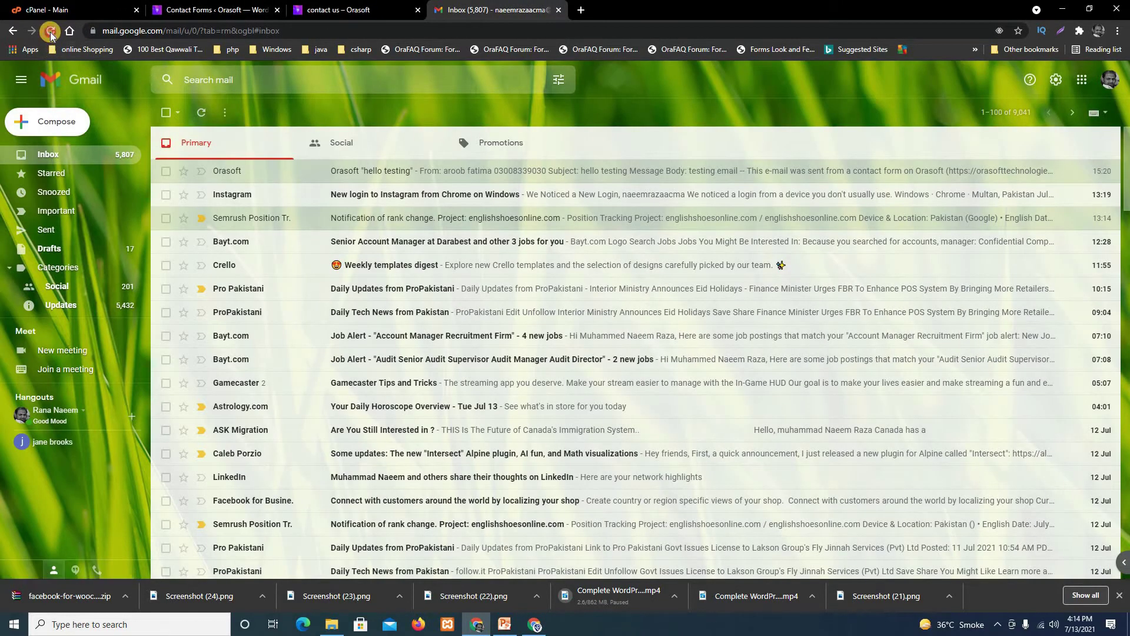
Reload Gmail and open the Spam folder from the expanded folder list.
click(52, 36)
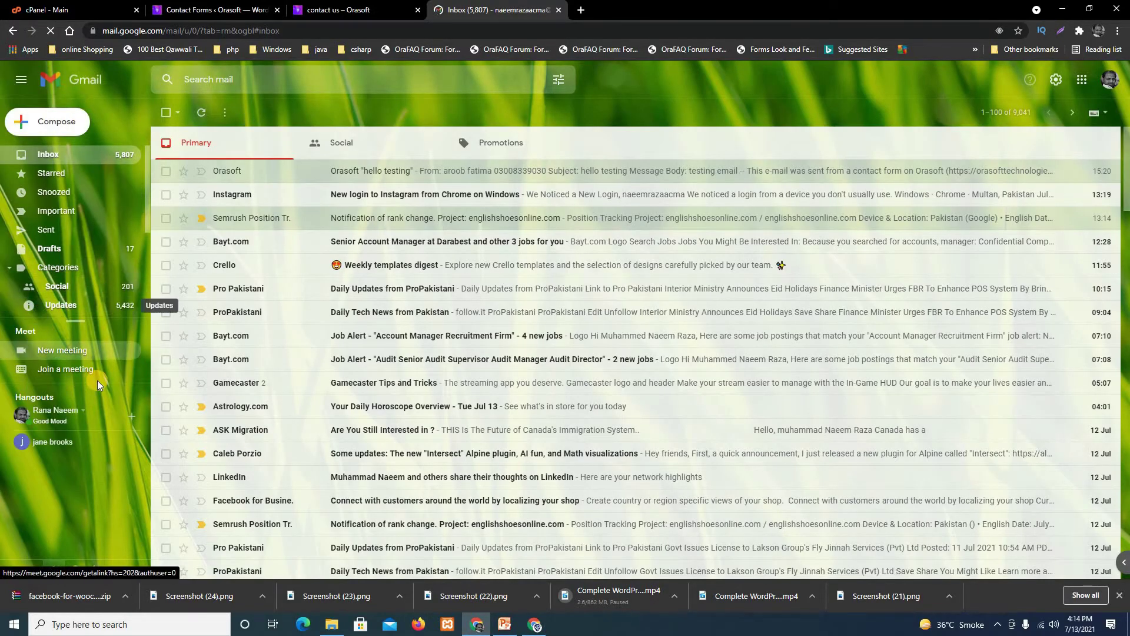
click(47, 307)
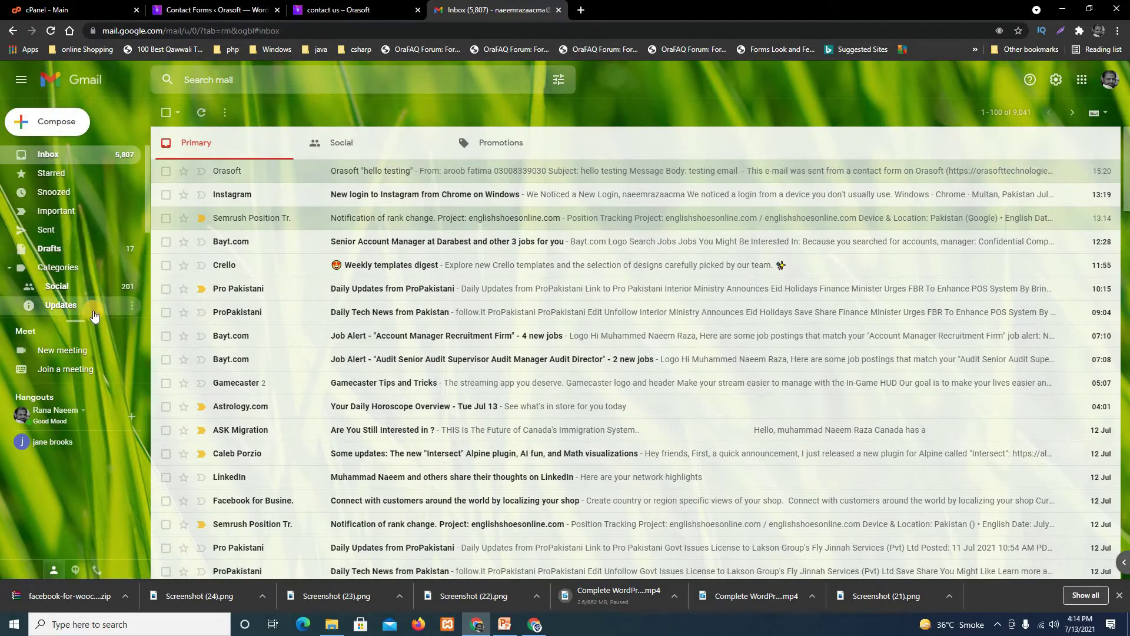
scroll(69, 284, down, 3)
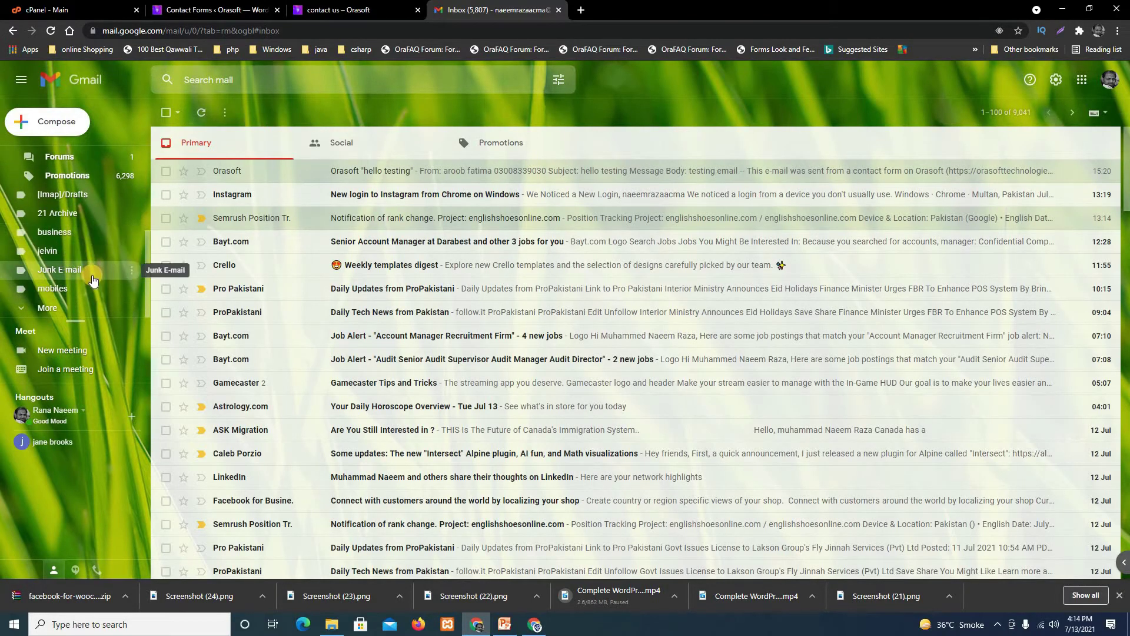
click(55, 307)
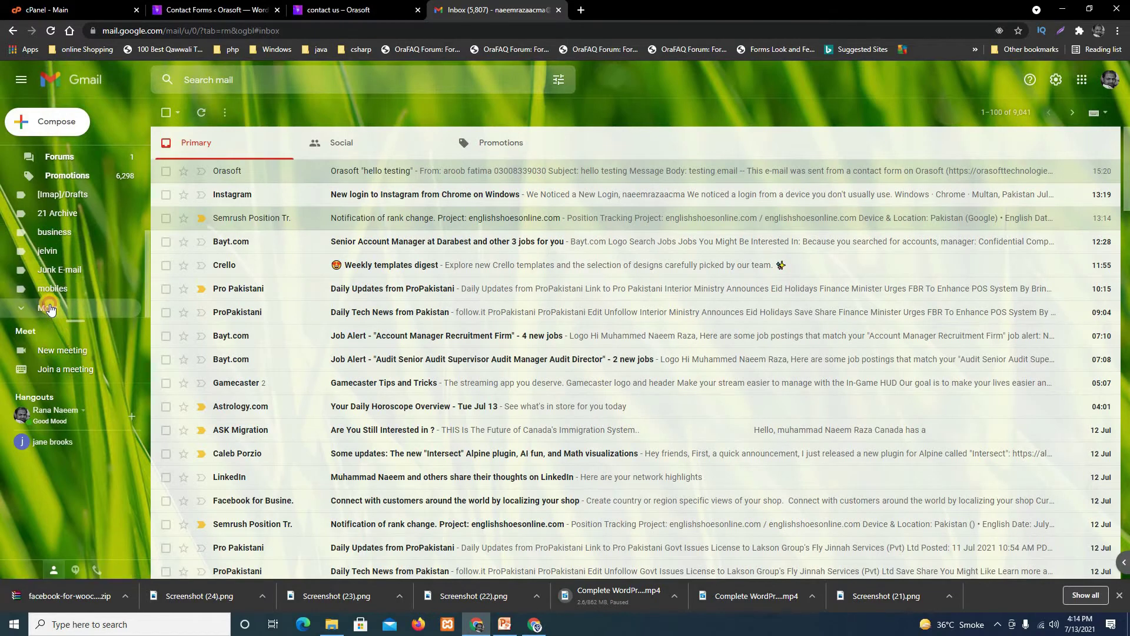
scroll(88, 277, down, 1)
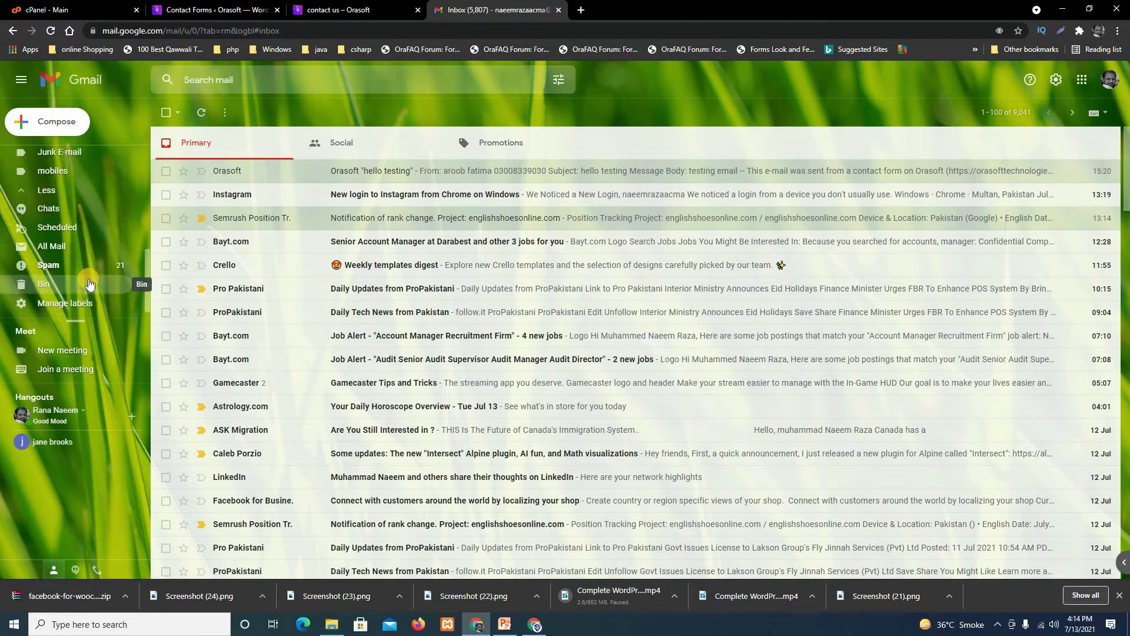
scroll(72, 238, down, 1)
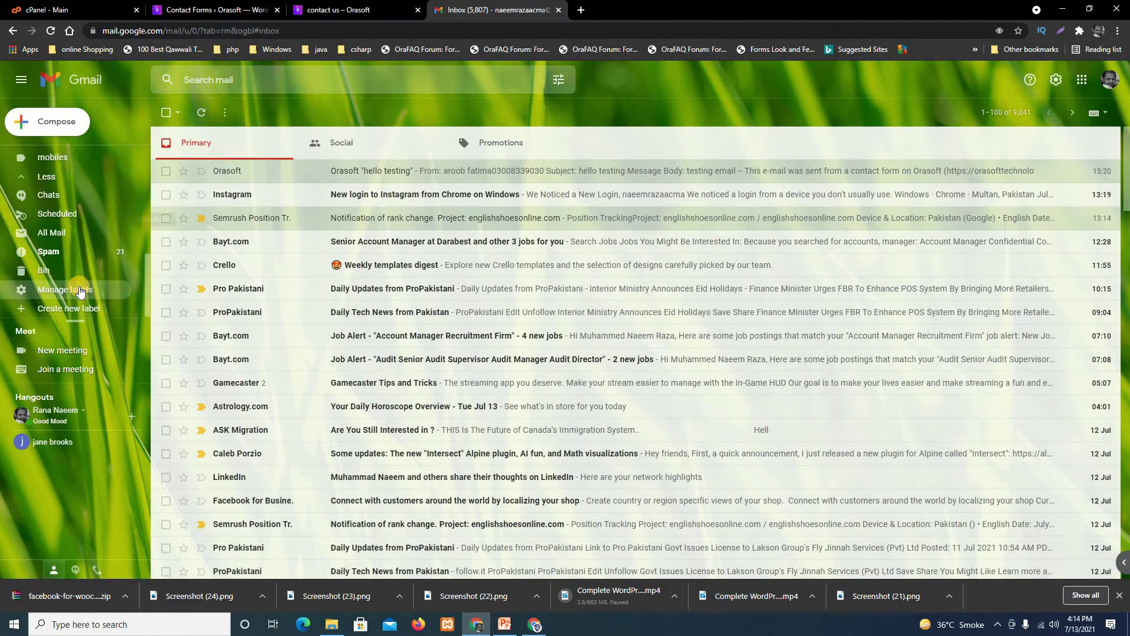
click(53, 252)
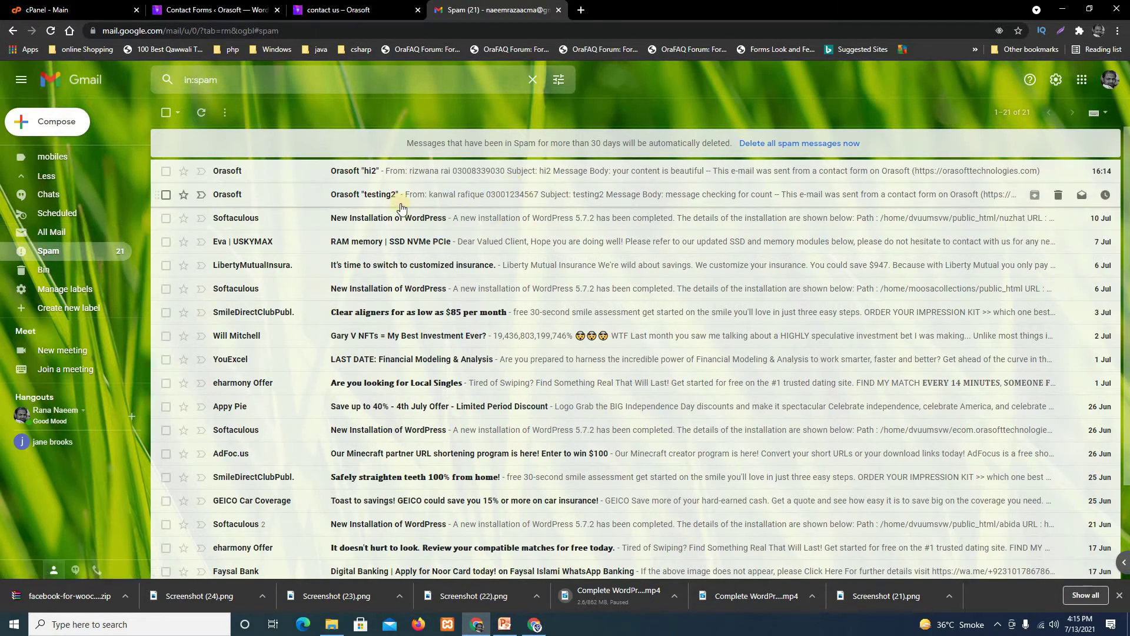
Mark the Orasoft hi2 and testing2 emails as not spam and return to the Inbox.
click(166, 170)
click(165, 218)
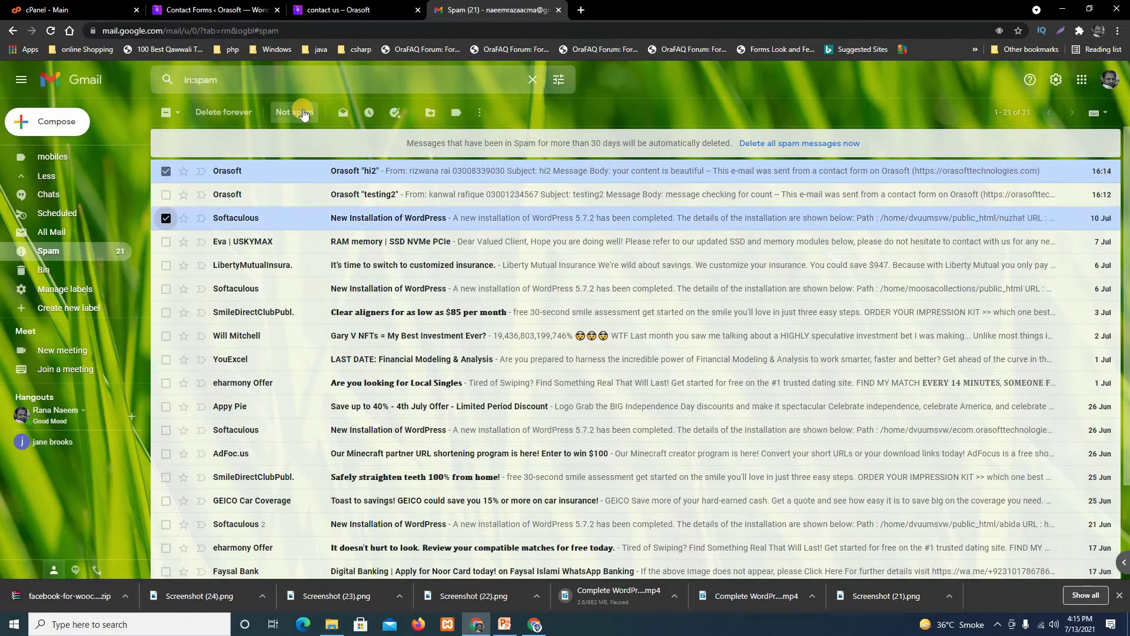
click(165, 218)
click(166, 194)
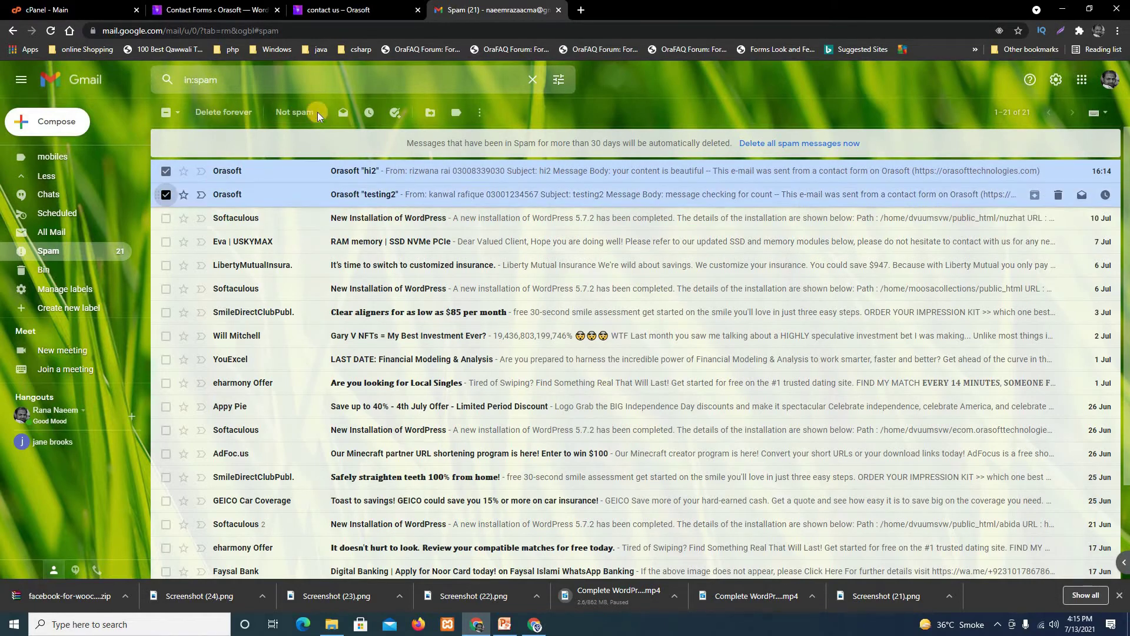
click(300, 112)
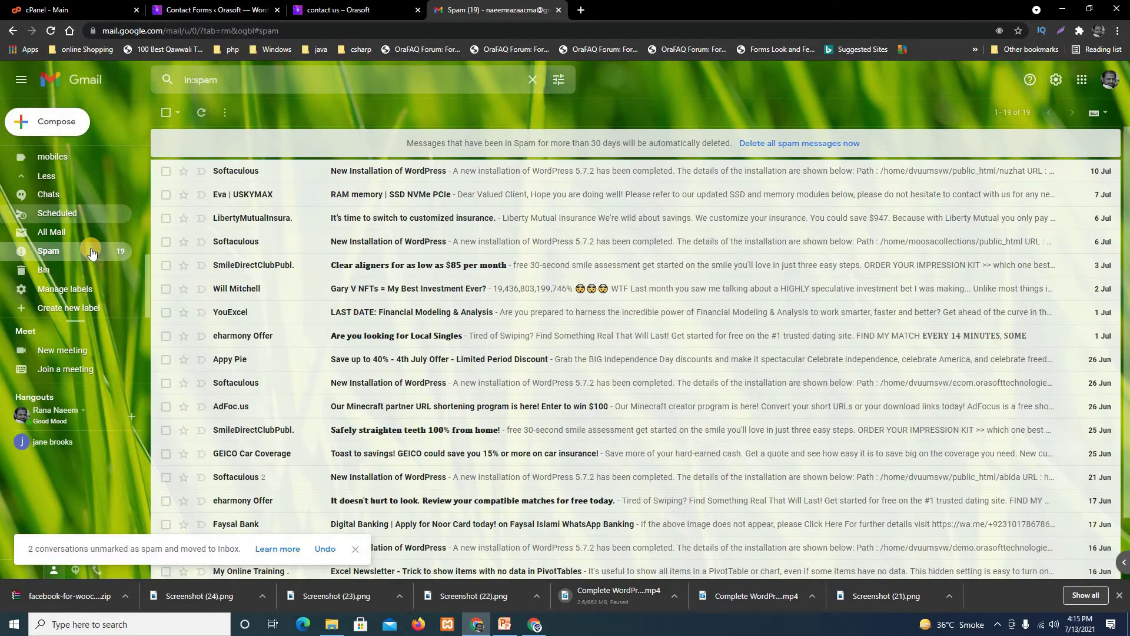
scroll(76, 189, up, 5)
click(48, 154)
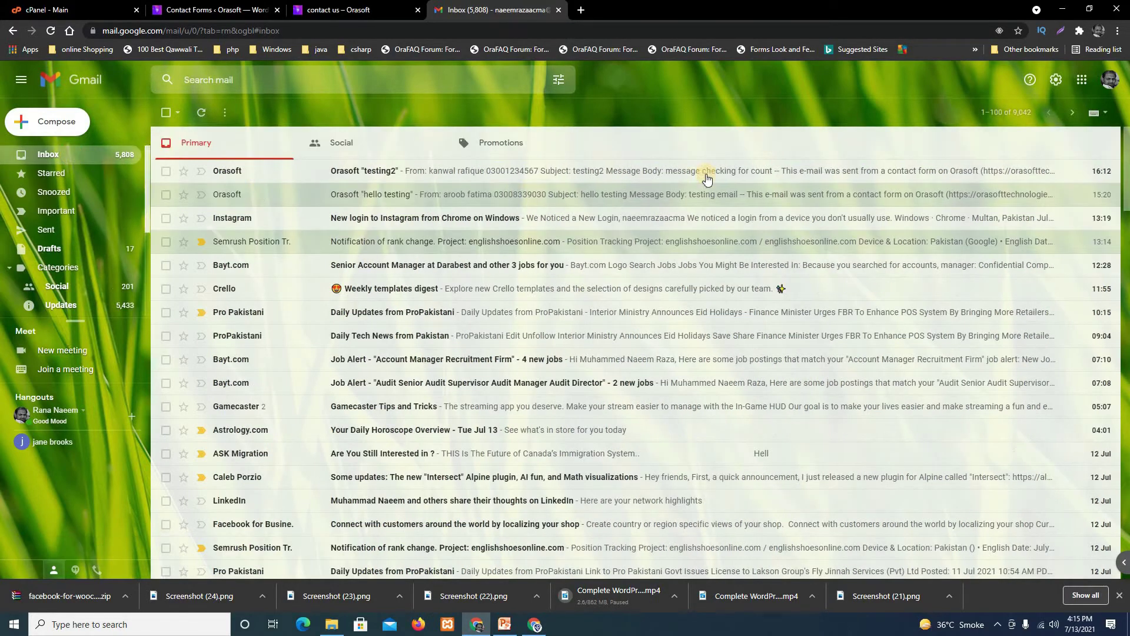
click(438, 178)
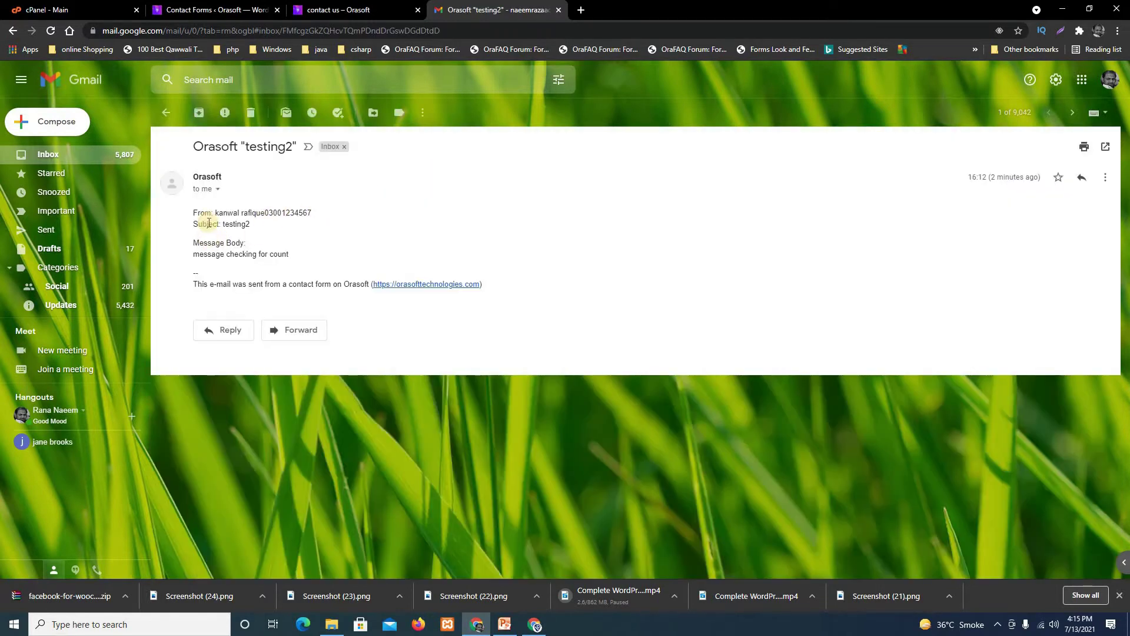
drag(195, 238, 558, 287)
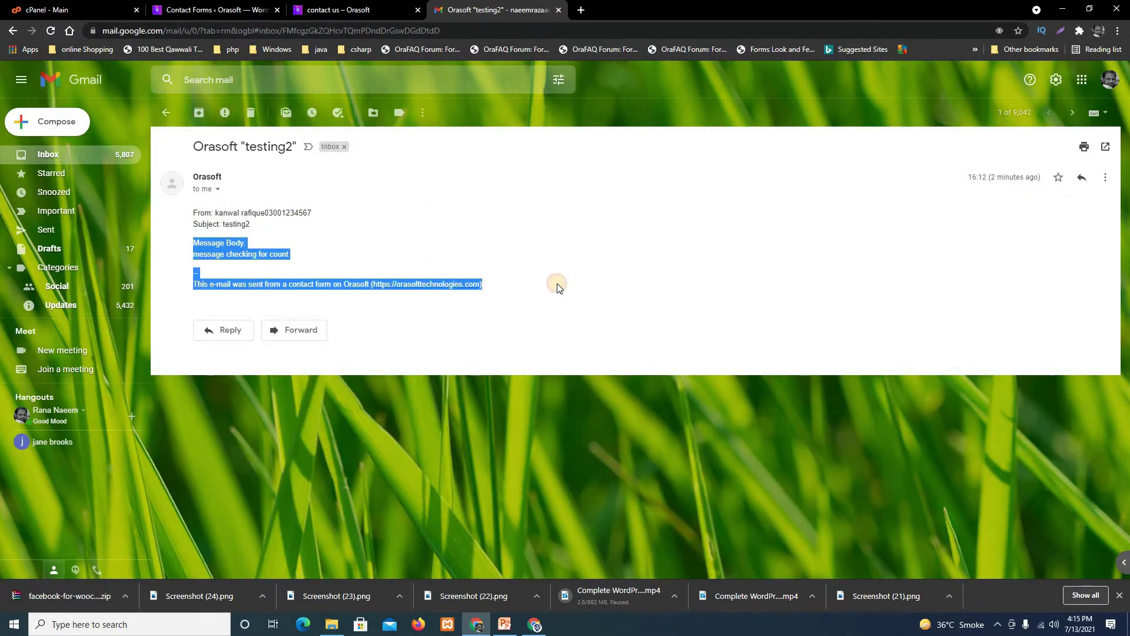
click(558, 288)
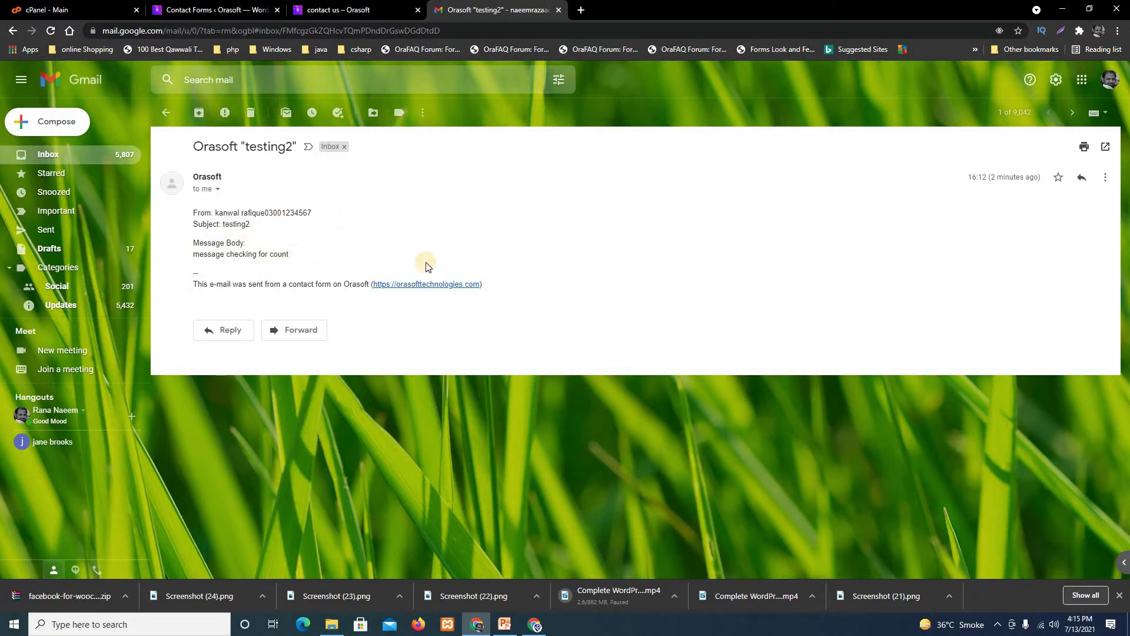
click(103, 154)
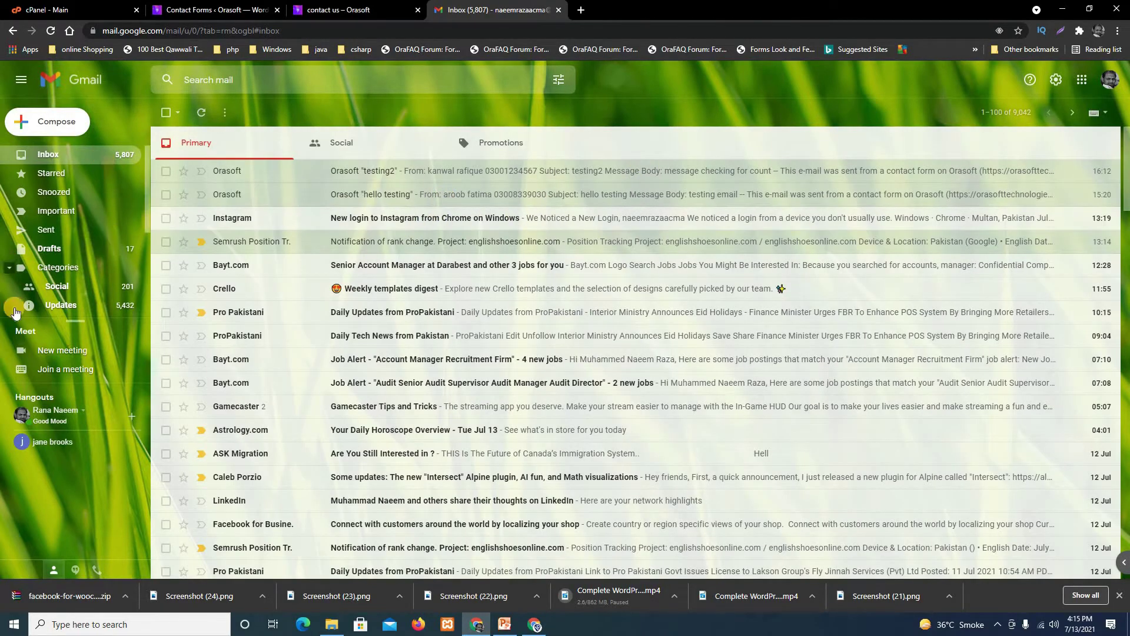
scroll(83, 259, down, 3)
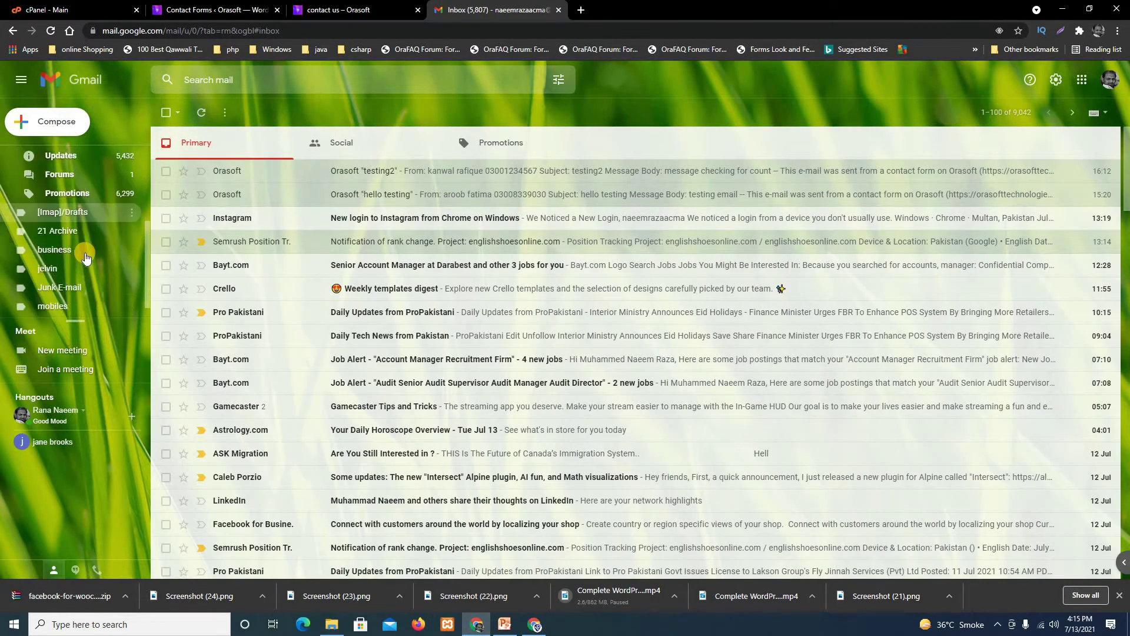
scroll(83, 265, down, 1)
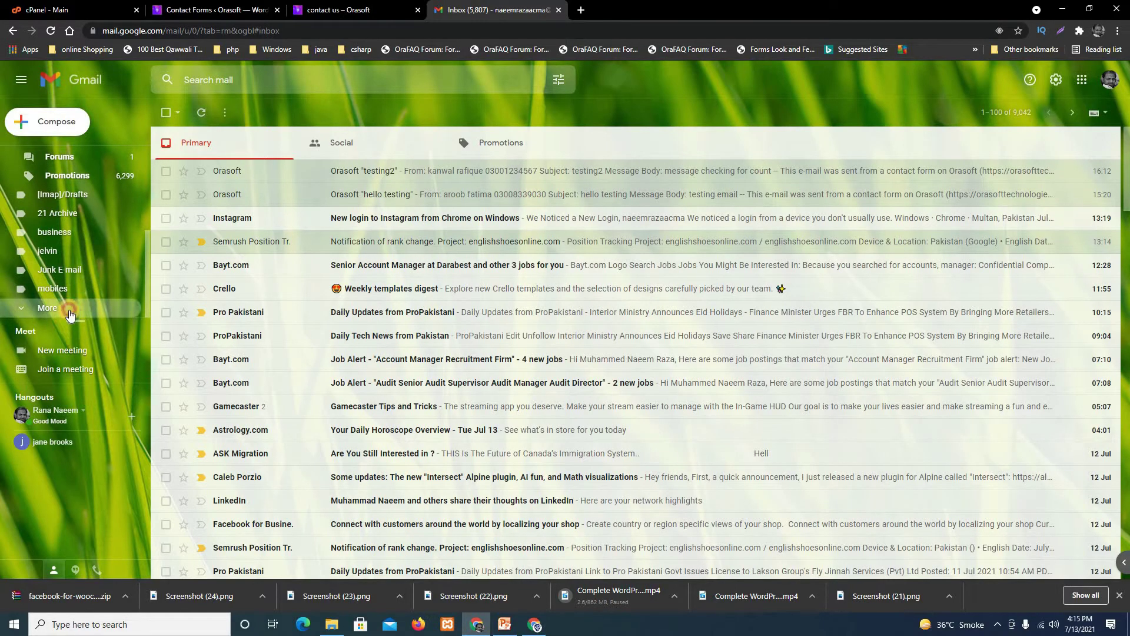
click(47, 308)
scroll(64, 282, down, 2)
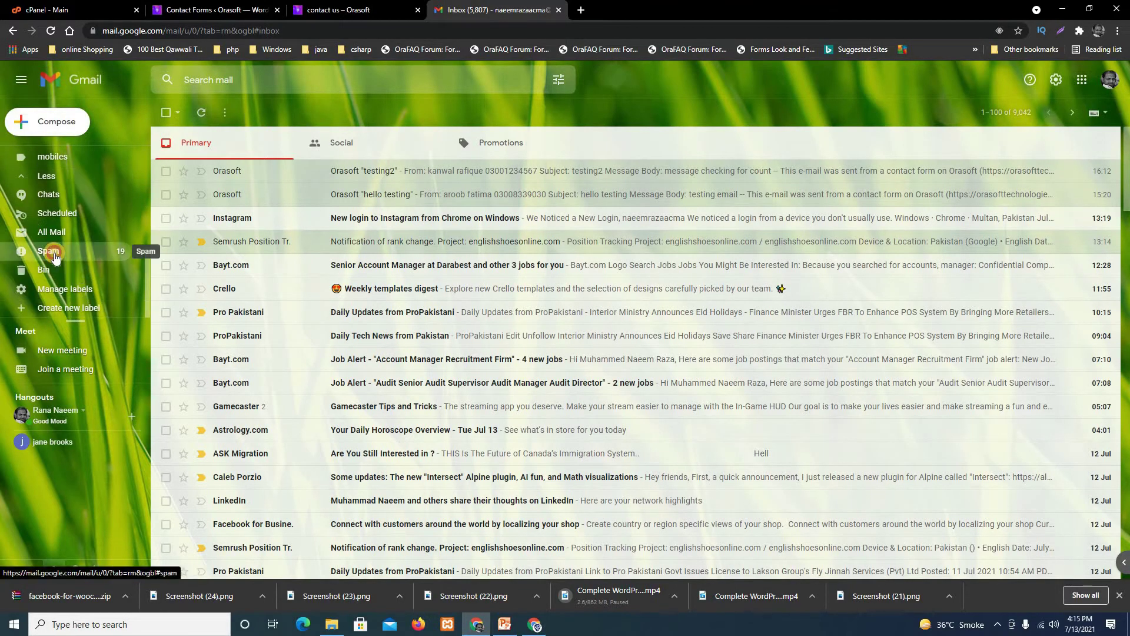
click(53, 251)
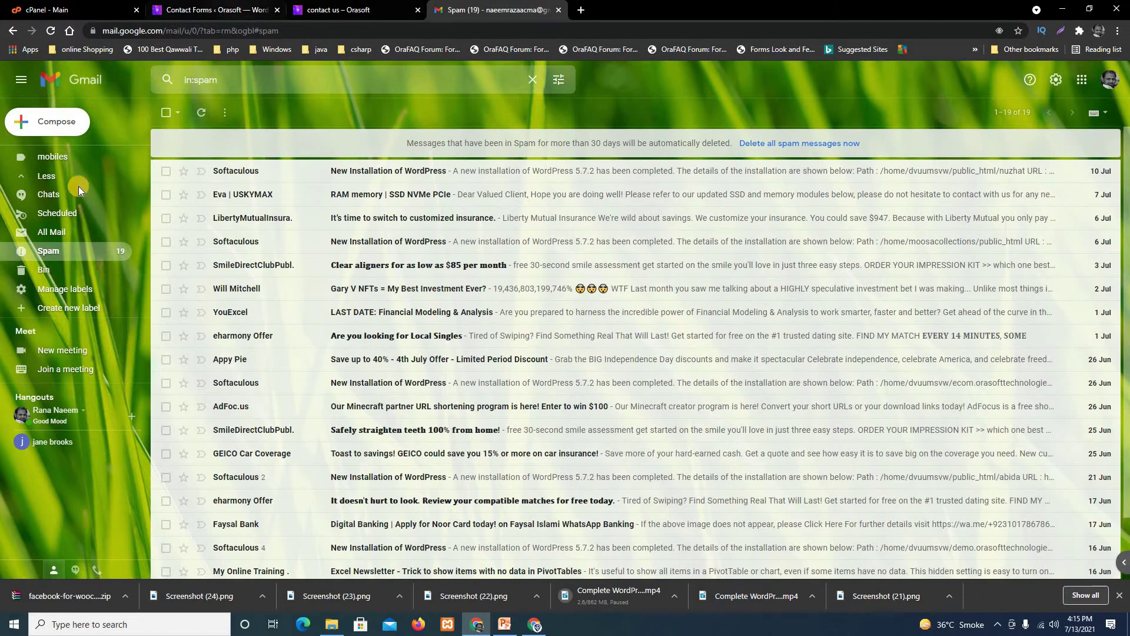
scroll(79, 186, up, 5)
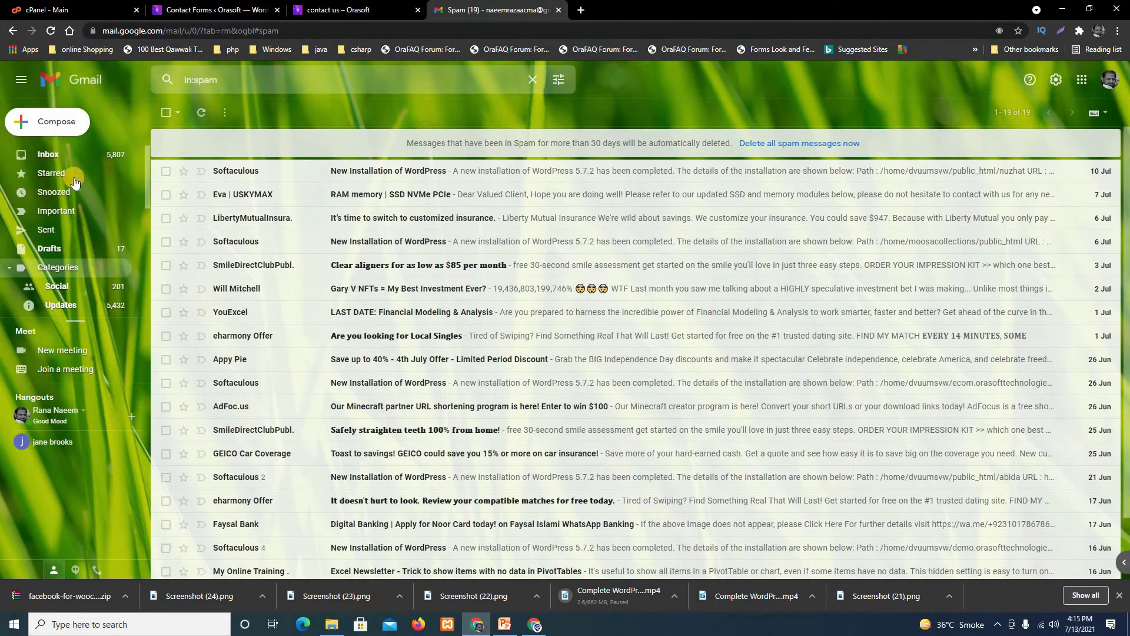
click(59, 154)
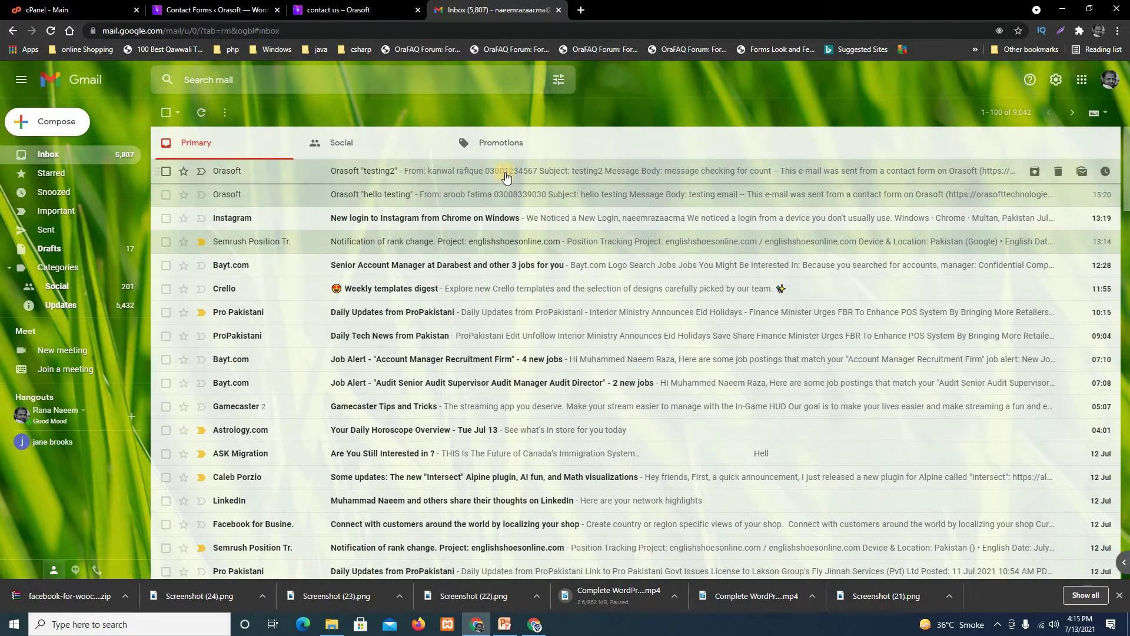
click(505, 177)
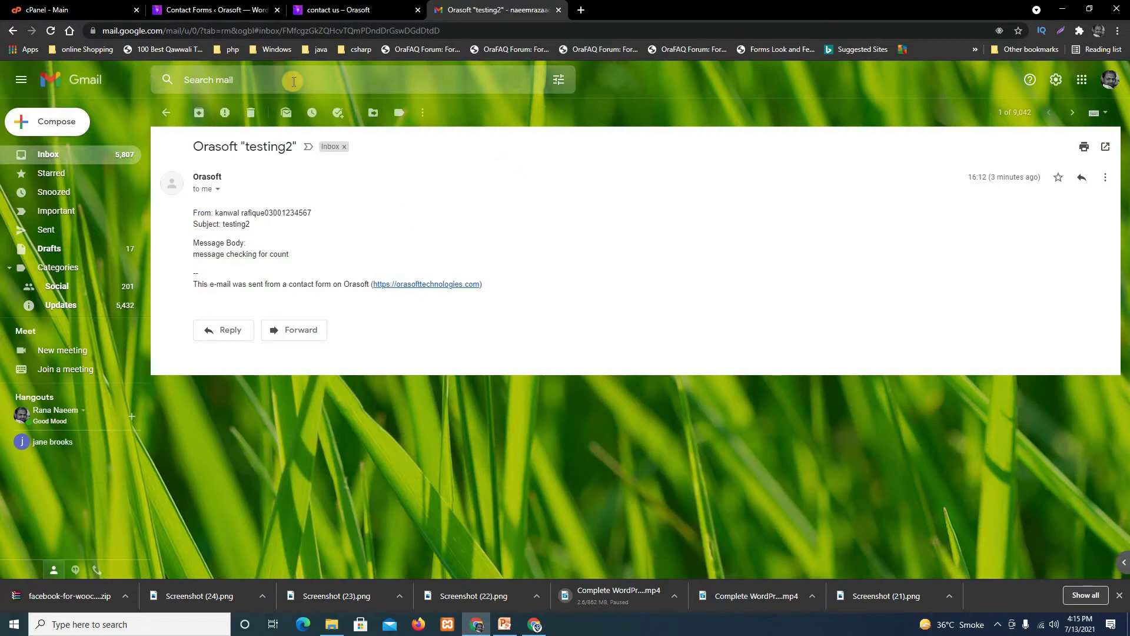
click(166, 113)
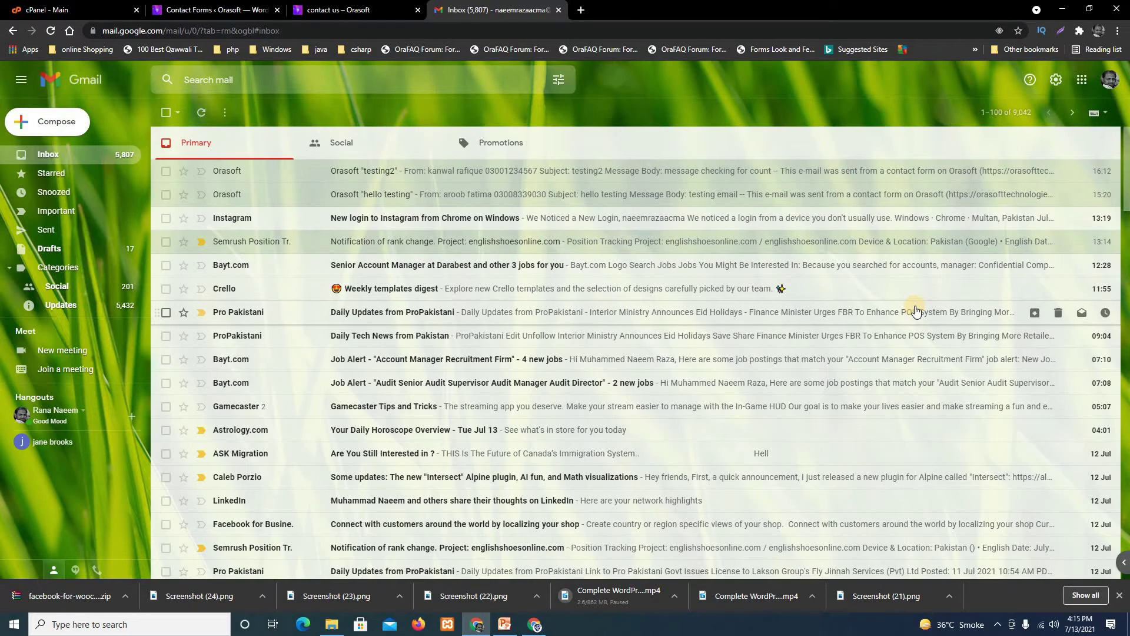
Return to the CFDB7 Contact Forms List showing contact form page at 2 entries.
click(214, 9)
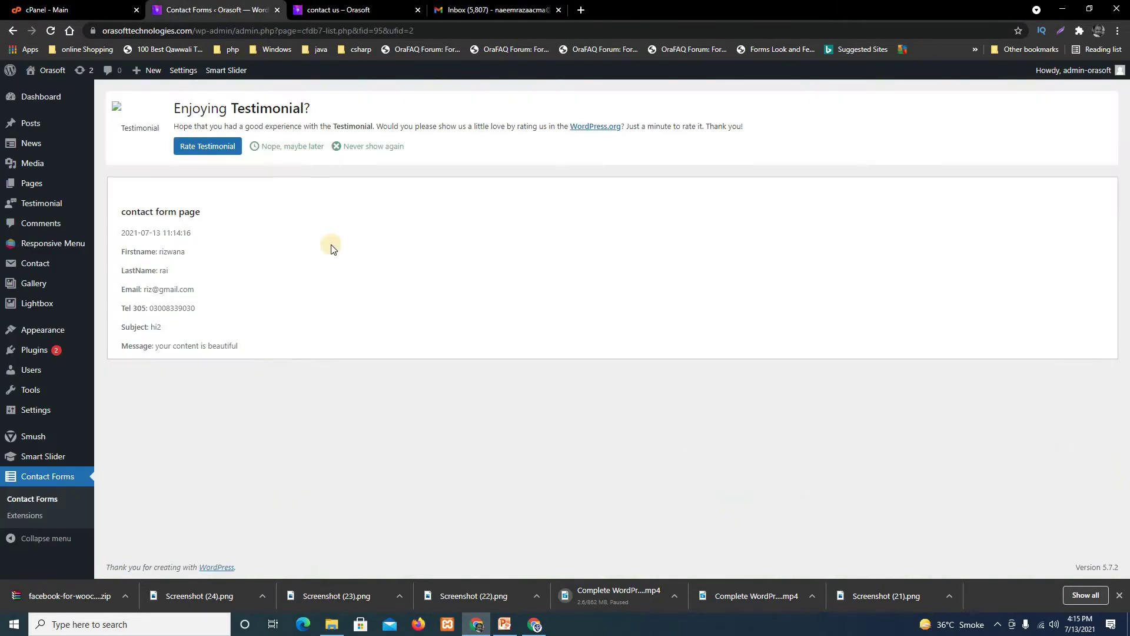
click(38, 501)
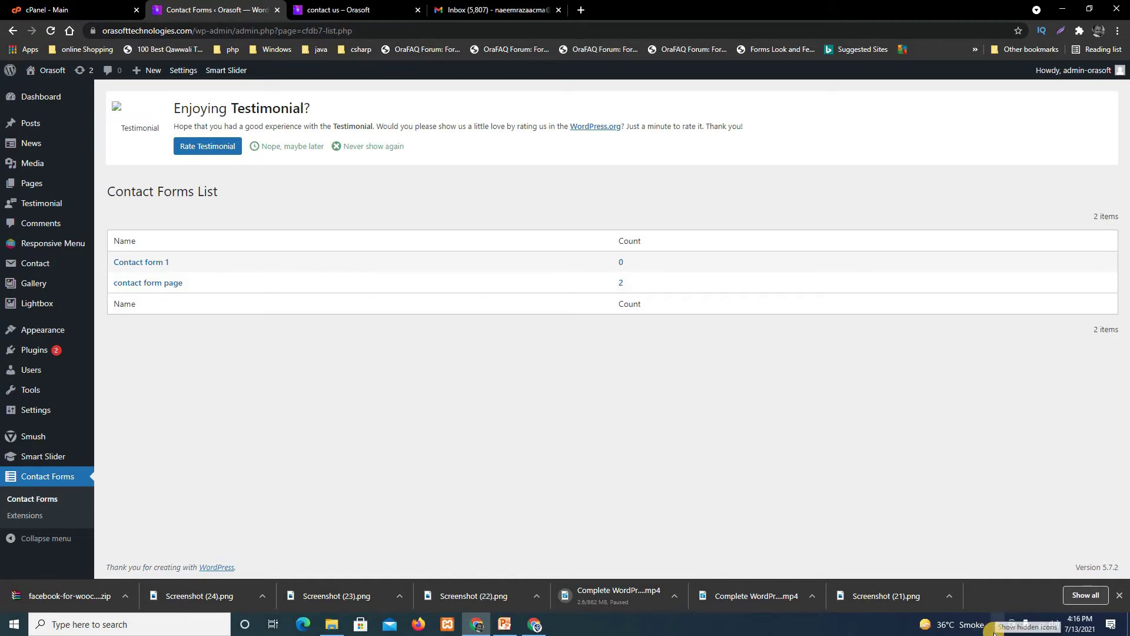
Check the contact us page's 'message has been sent' notice, then open a new blank tab.
click(335, 10)
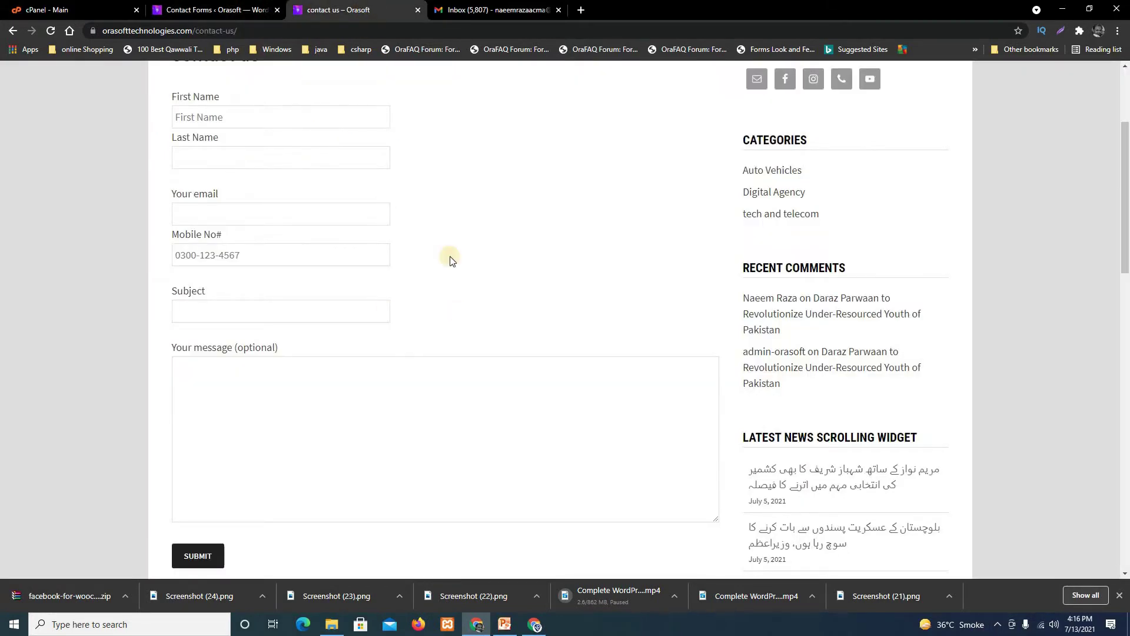
scroll(492, 328, up, 3)
scroll(277, 324, down, 5)
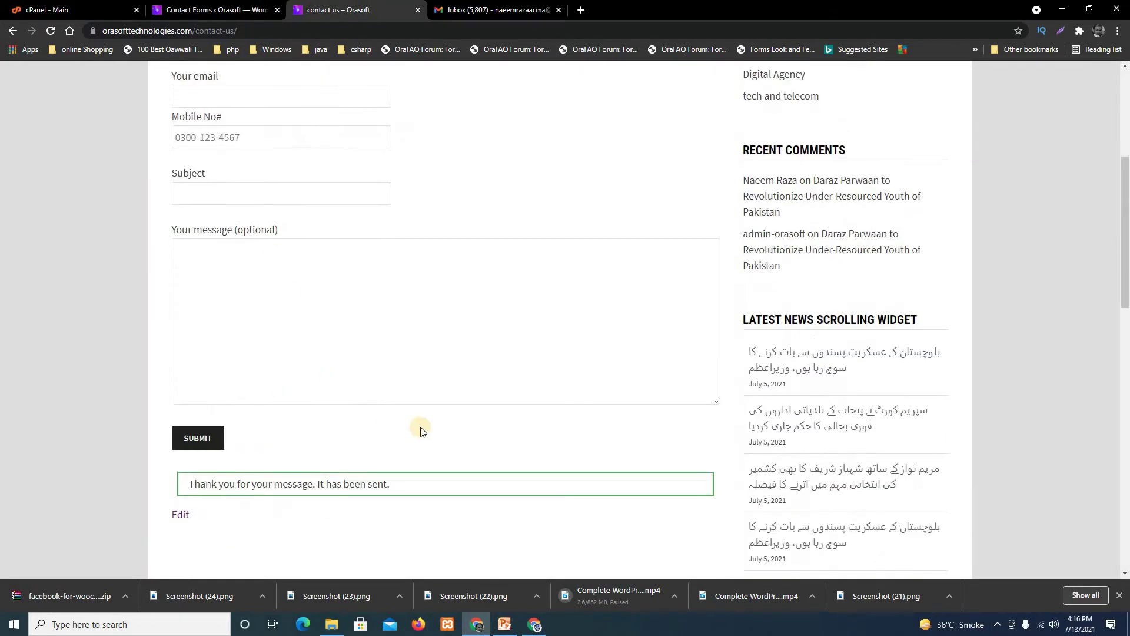
scroll(420, 427, up, 3)
scroll(353, 354, down, 6)
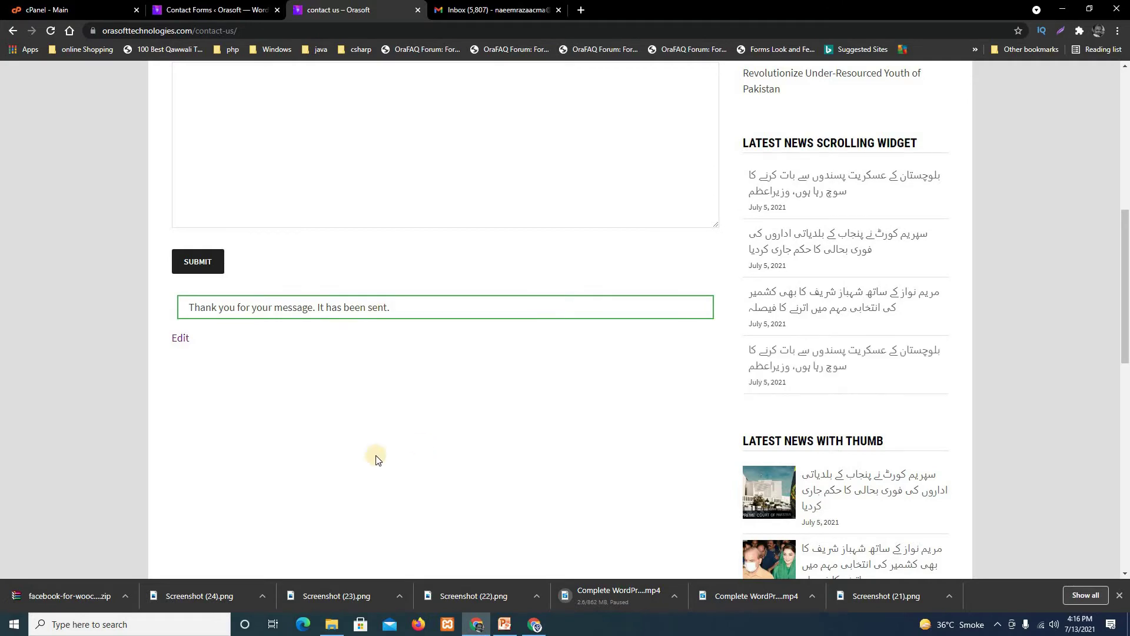
scroll(375, 459, up, 6)
scroll(512, 414, down, 4)
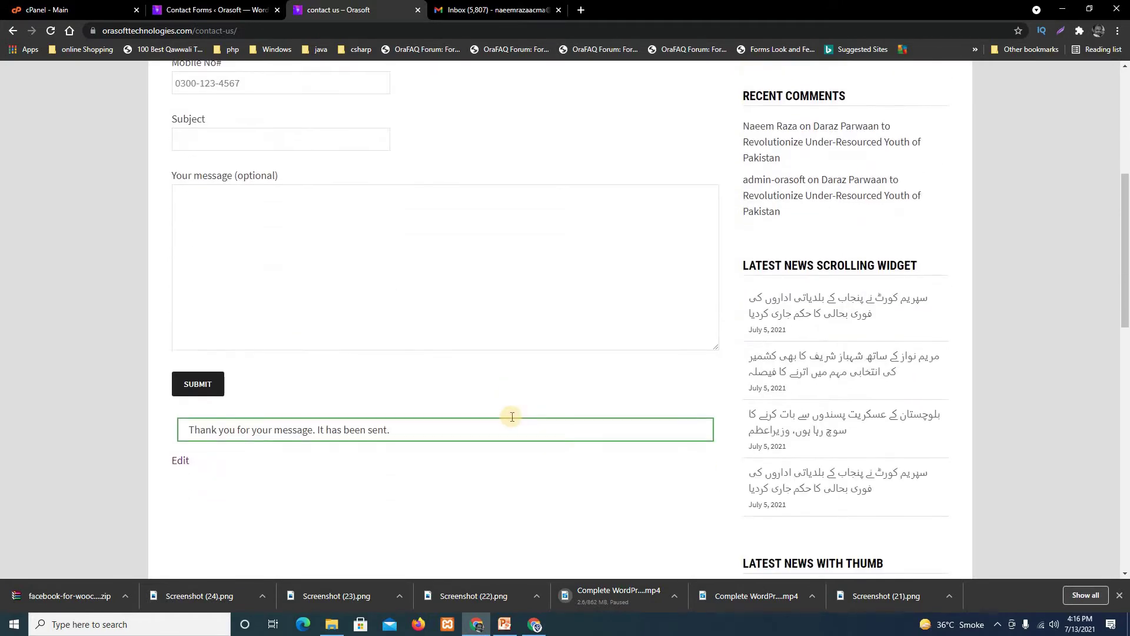
scroll(512, 417, up, 4)
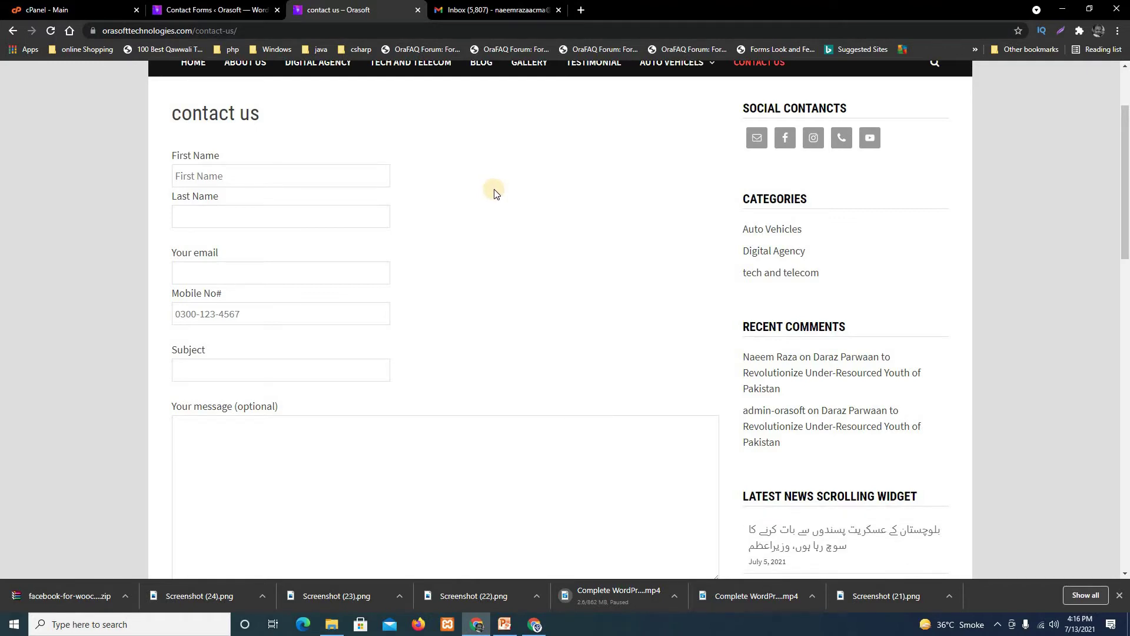
scroll(550, 270, up, 2)
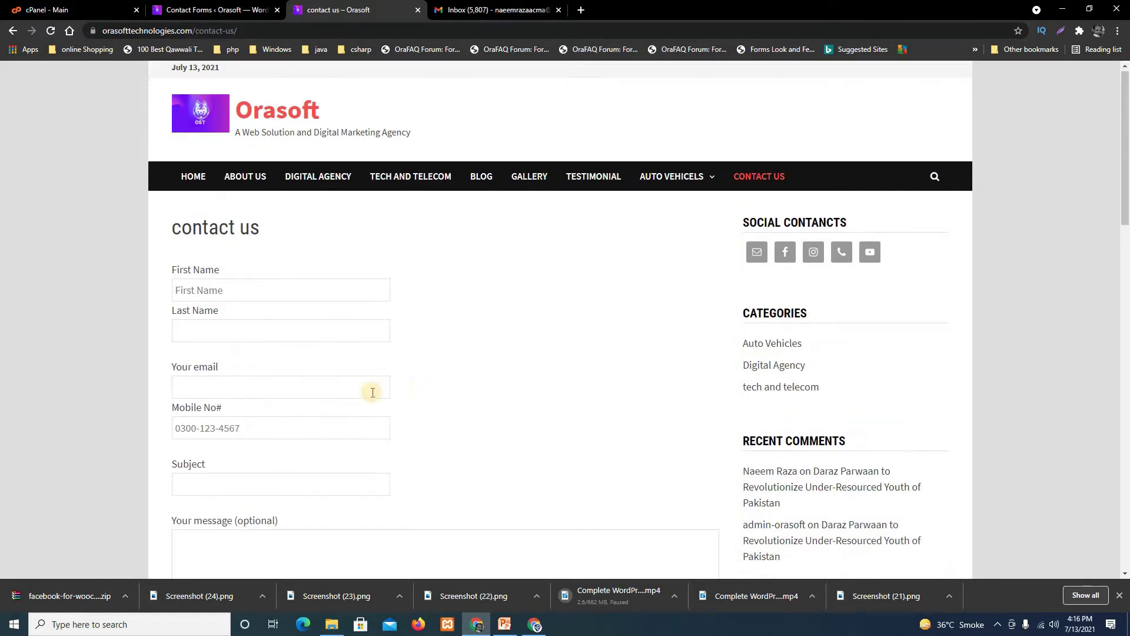
scroll(373, 393, down, 4)
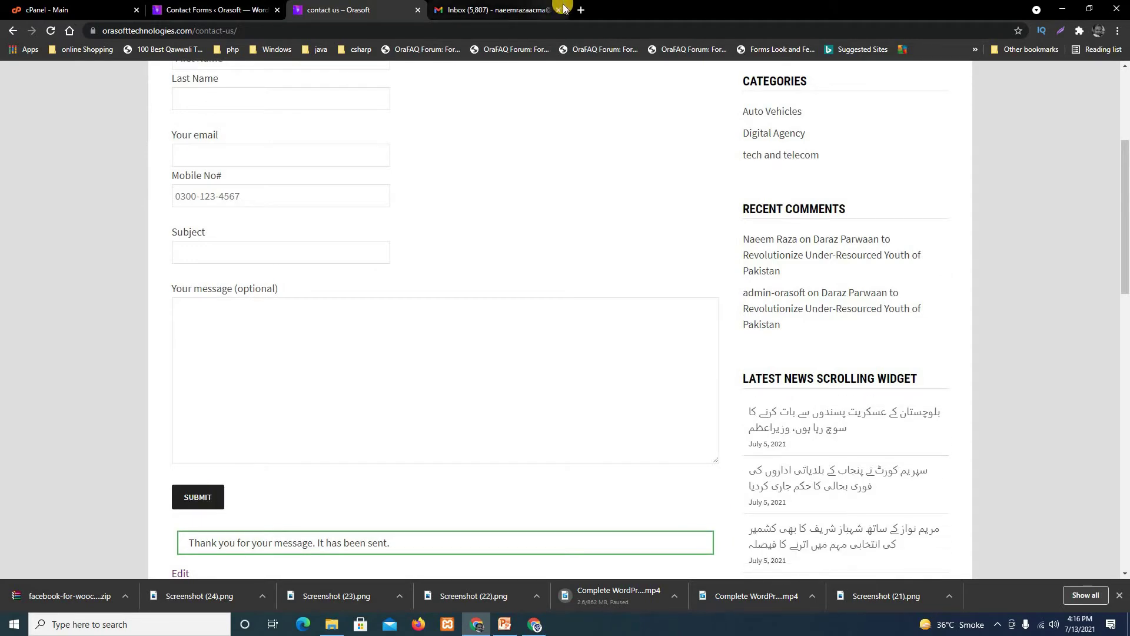
click(581, 10)
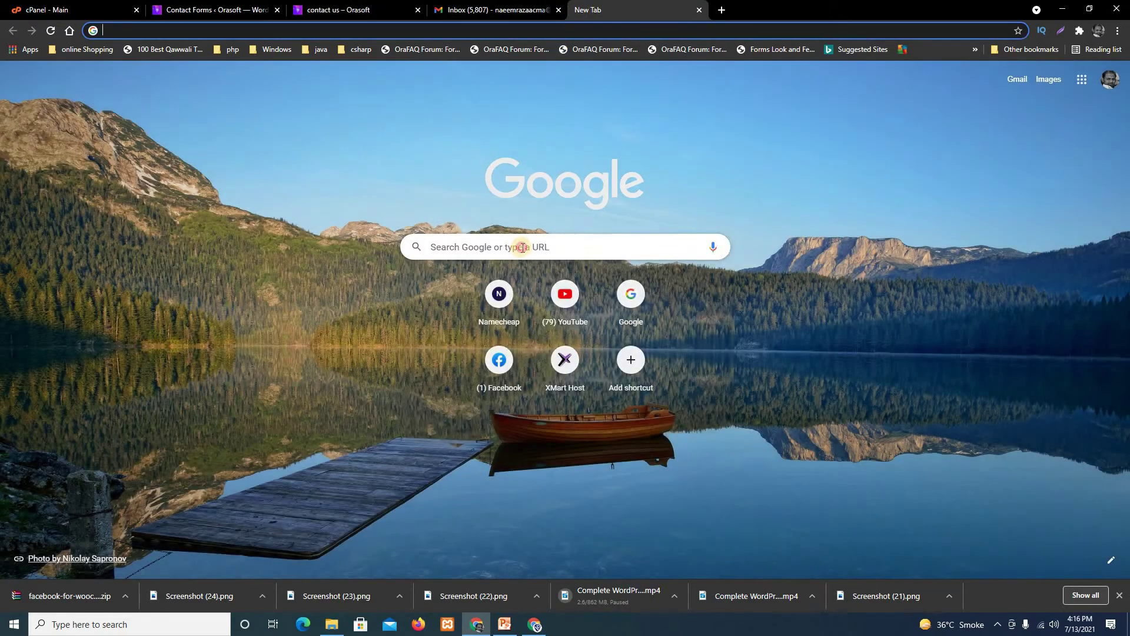
Search Google for 'thank you' and browse the image results.
click(517, 246)
text(than)
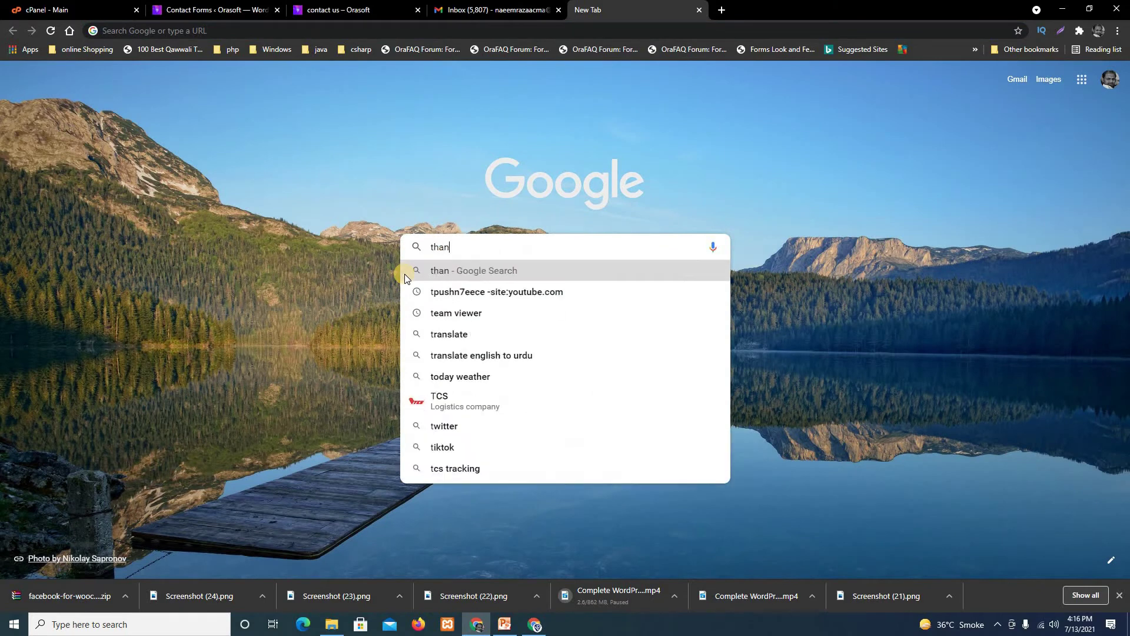
text(k you)
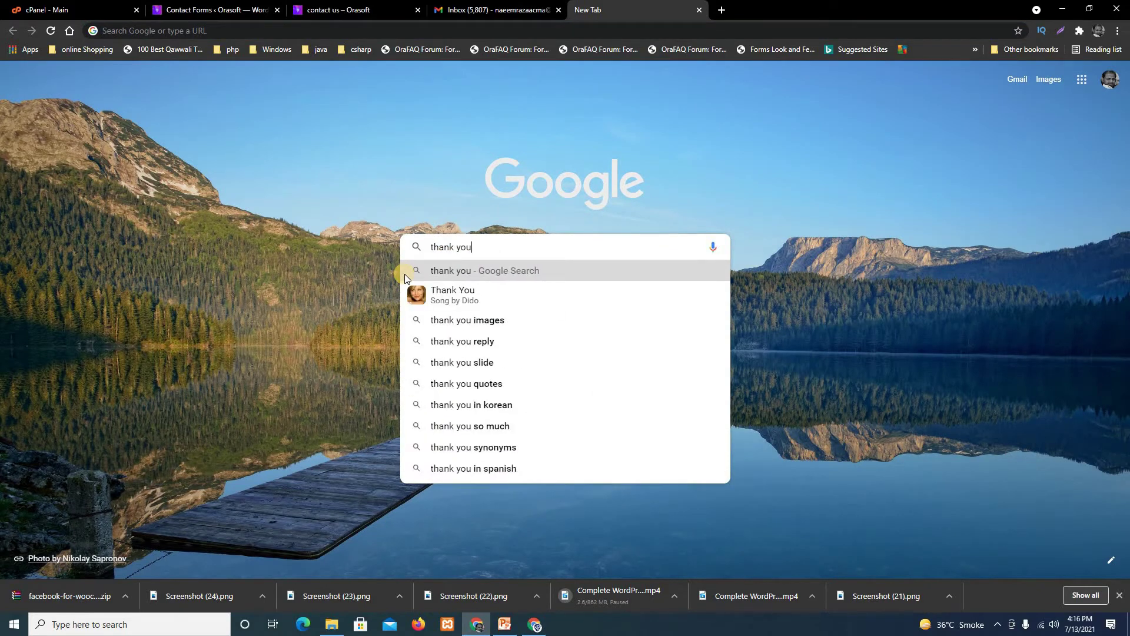
key(Return)
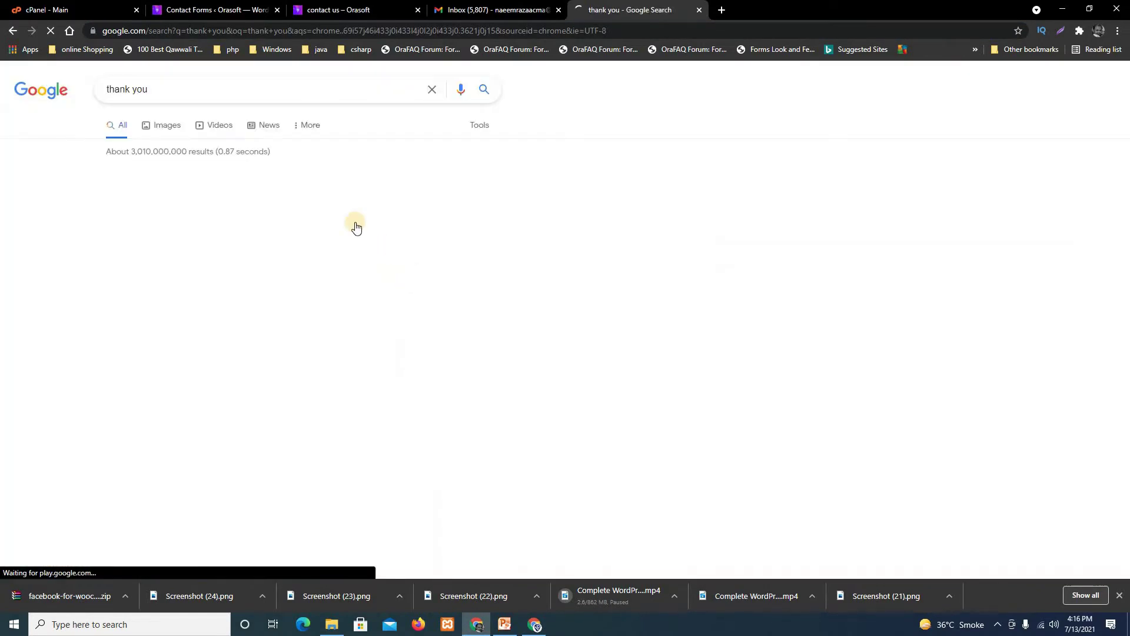
click(166, 127)
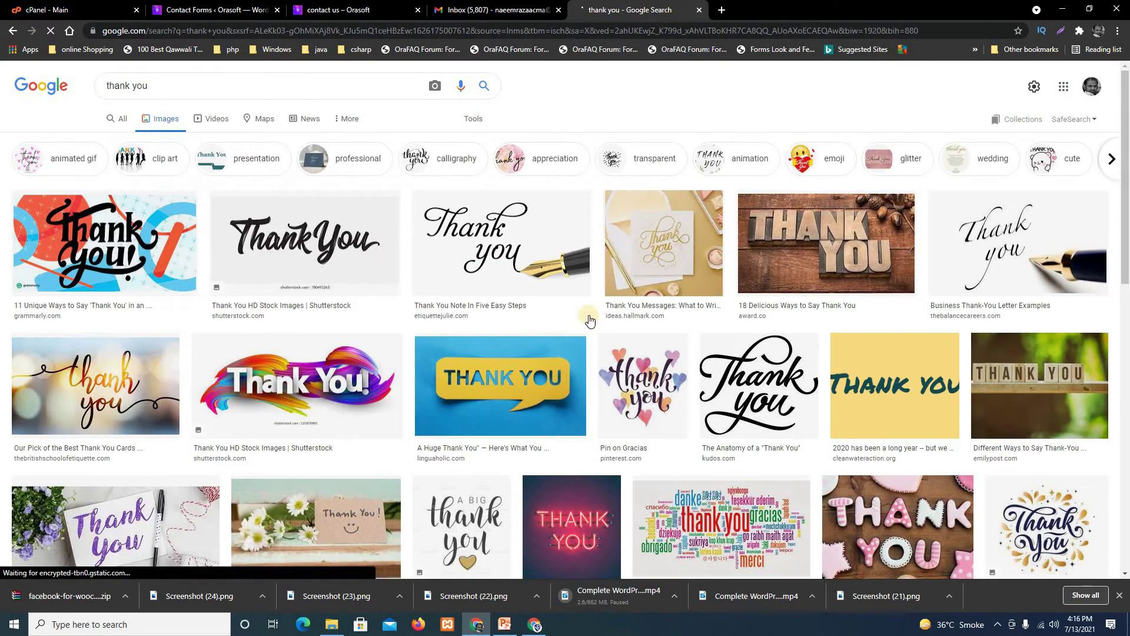
scroll(526, 240, down, 3)
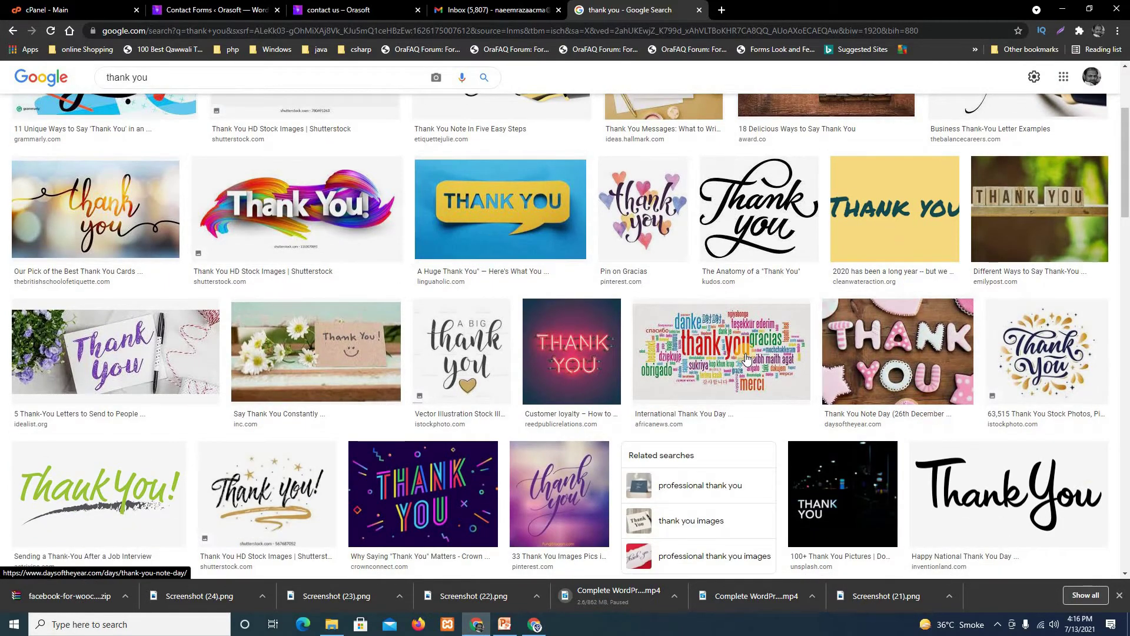
scroll(747, 338, down, 2)
scroll(729, 415, down, 3)
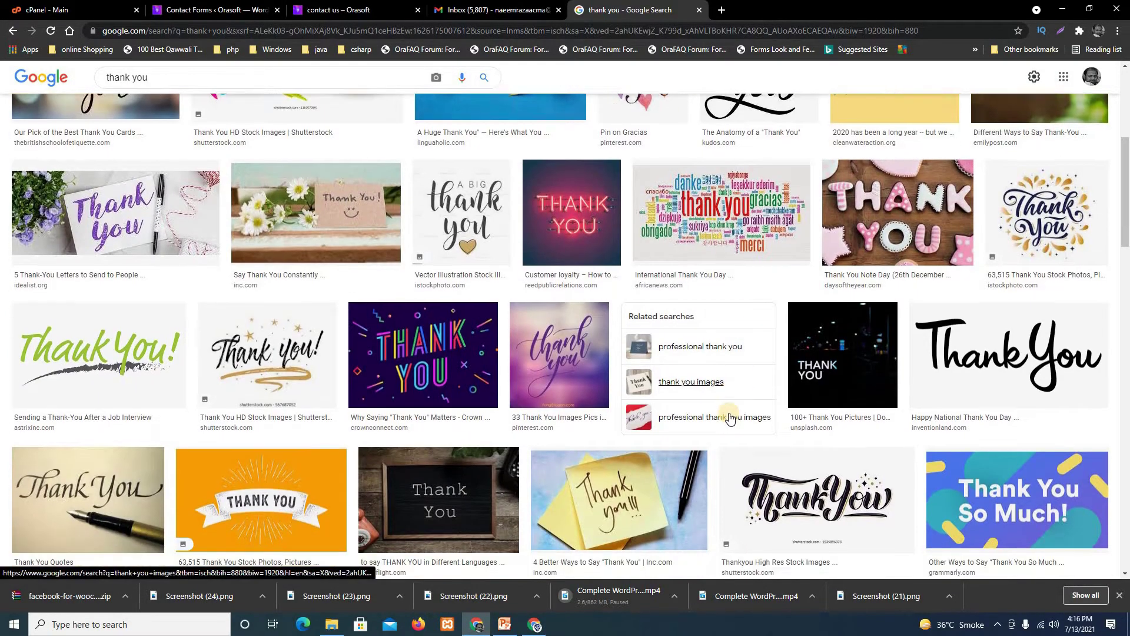
scroll(729, 416, down, 2)
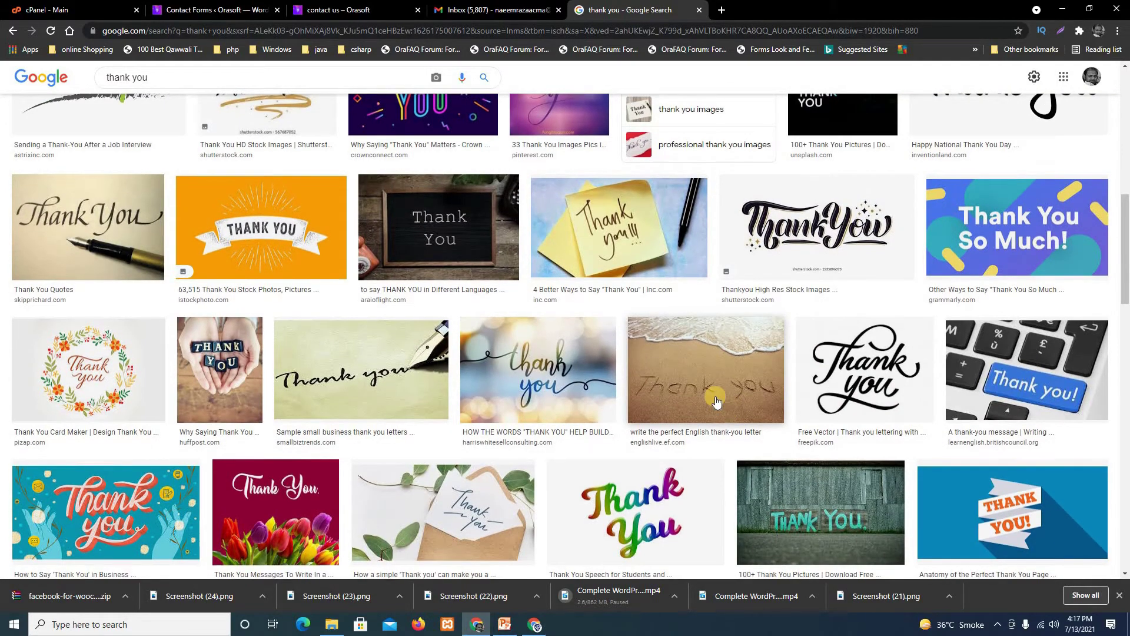
scroll(714, 395, up, 8)
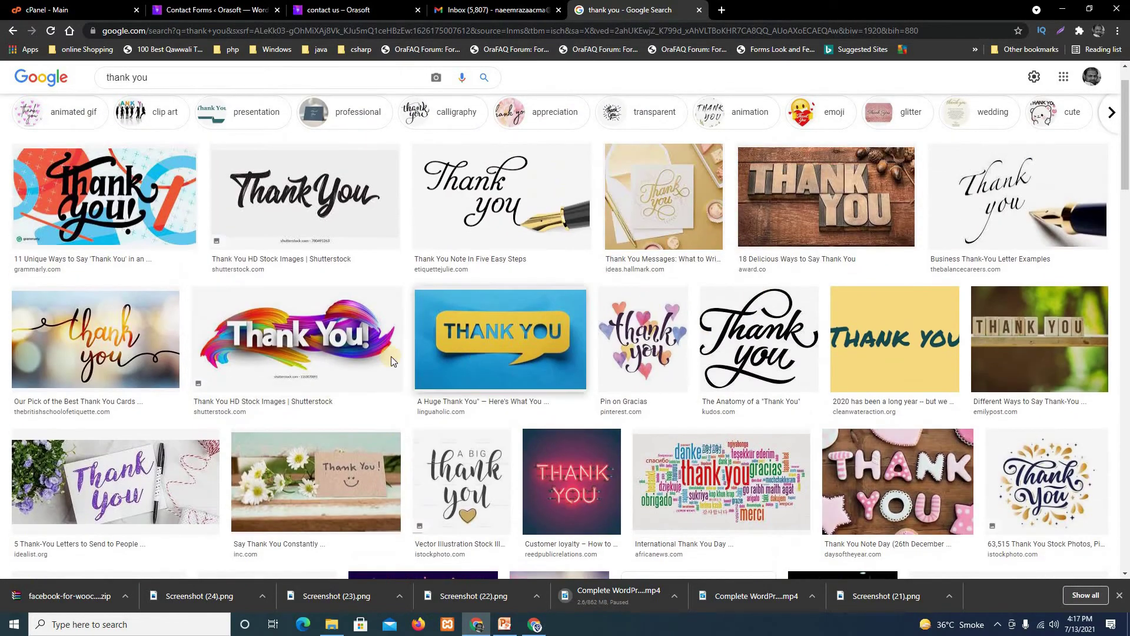
Save the colourful rainbow THANK YOU banner image to Downloads as thanks.jpg.
click(333, 343)
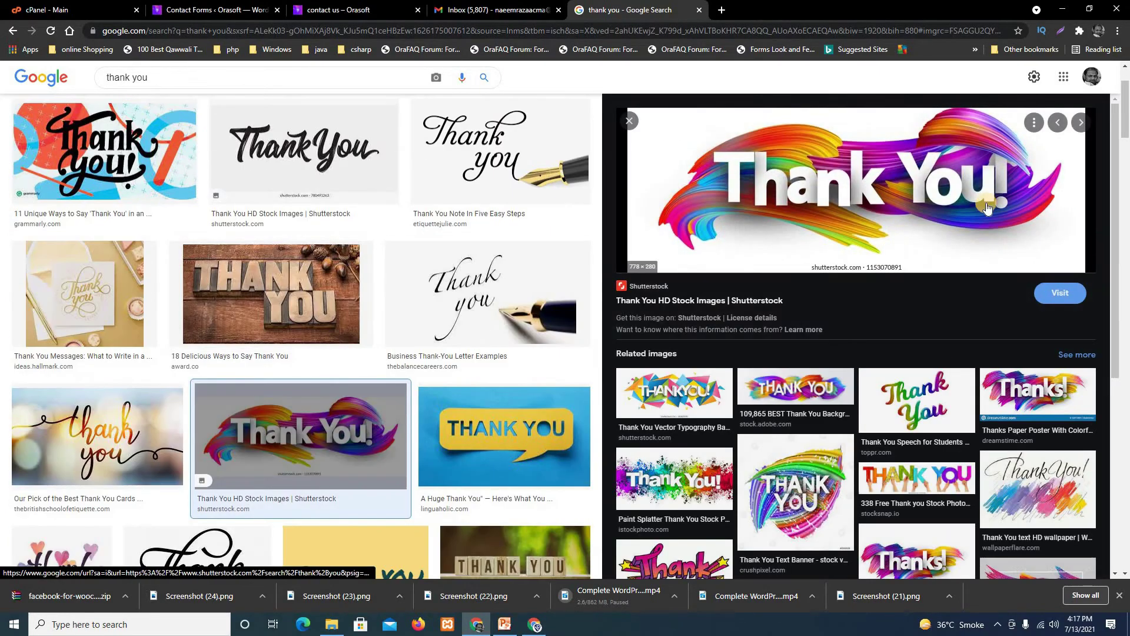
right_click(841, 197)
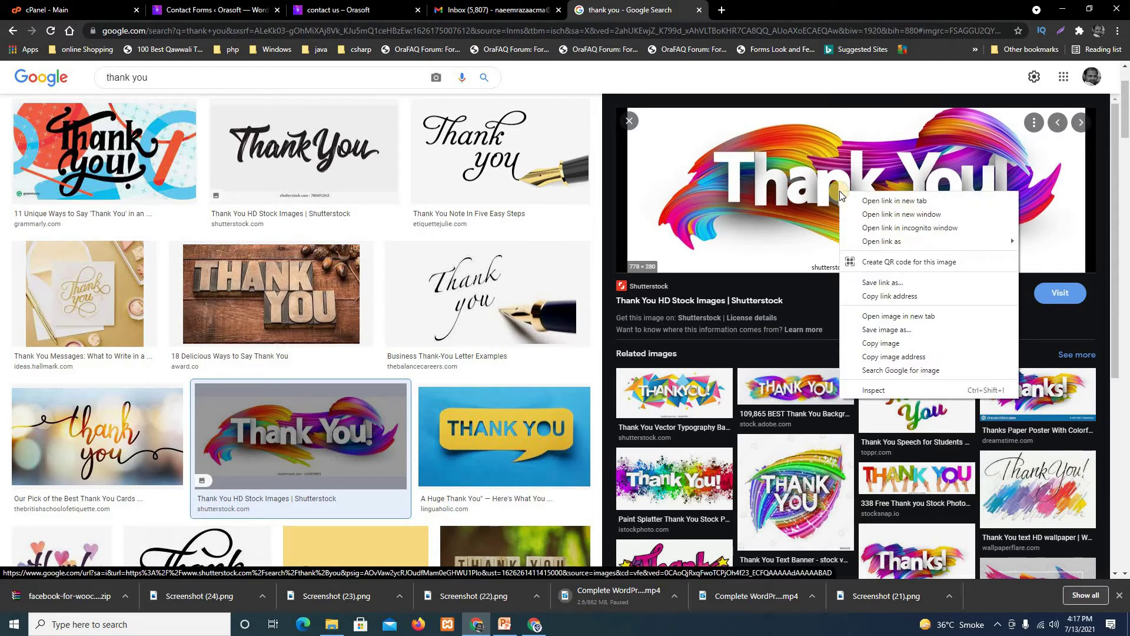
click(794, 494)
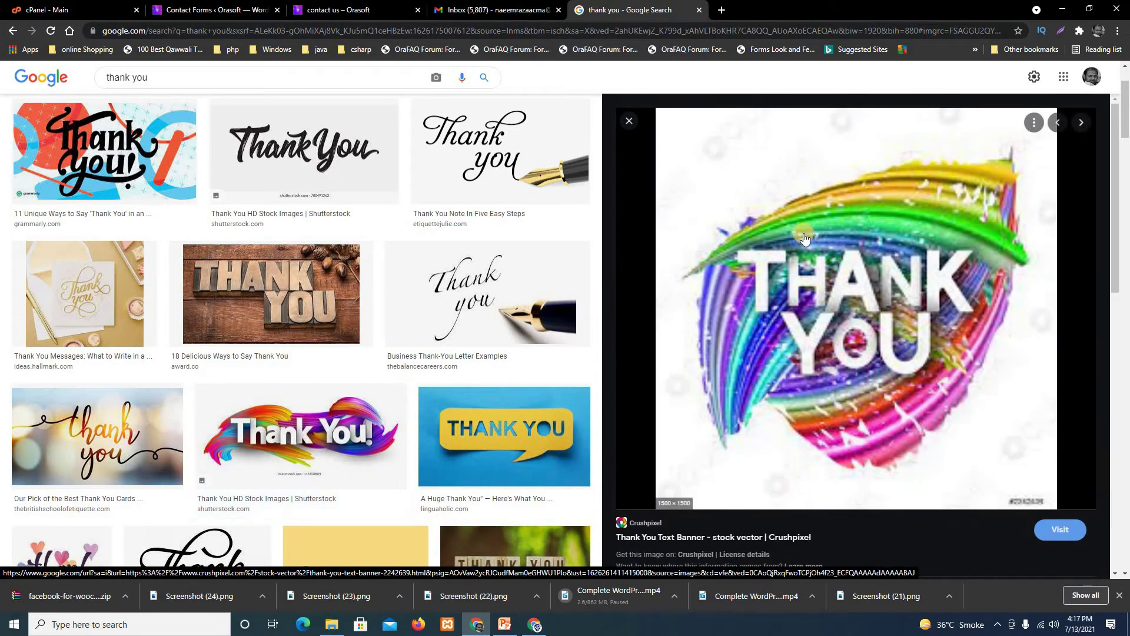
right_click(812, 219)
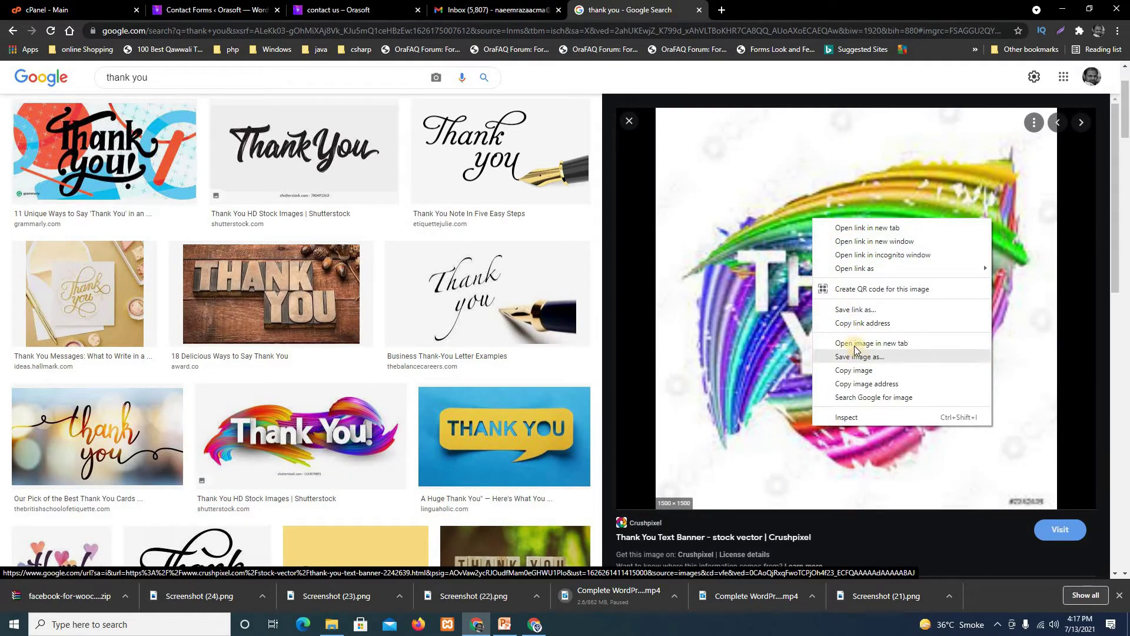
click(866, 358)
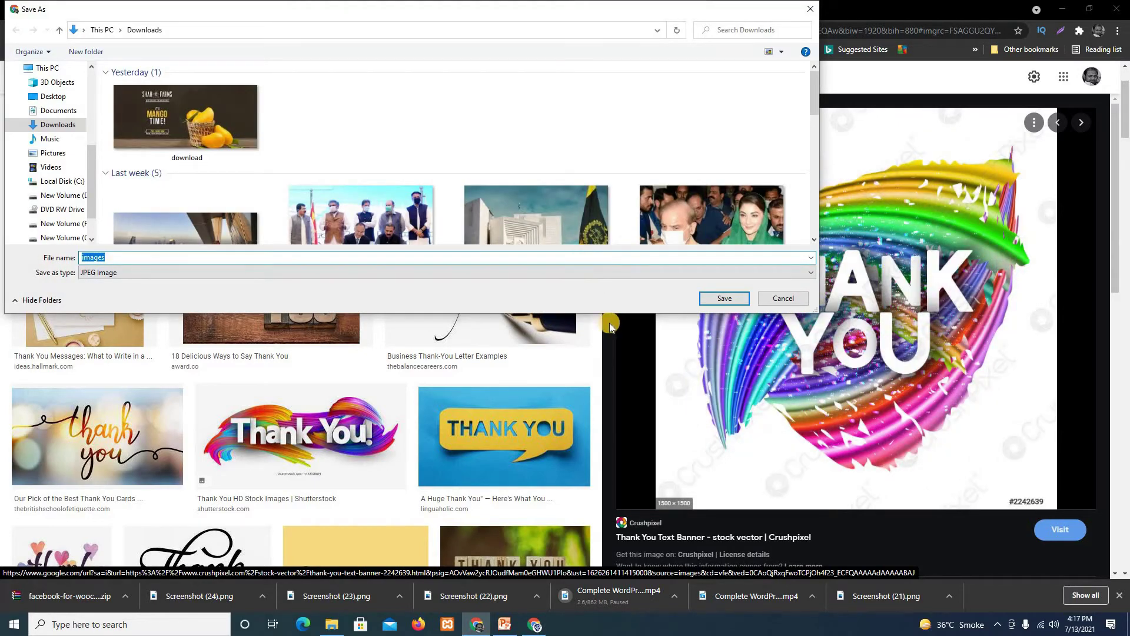
text(thanks)
key(Return)
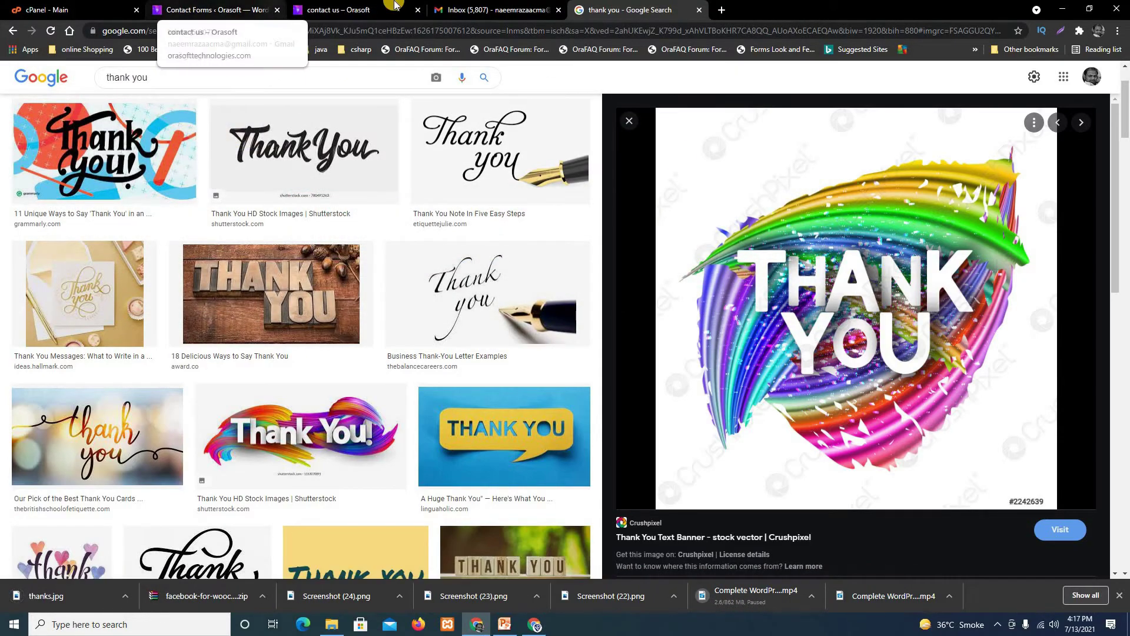
Back in WordPress, add a new page titled 'Thanks You!' and move into its empty body.
click(179, 4)
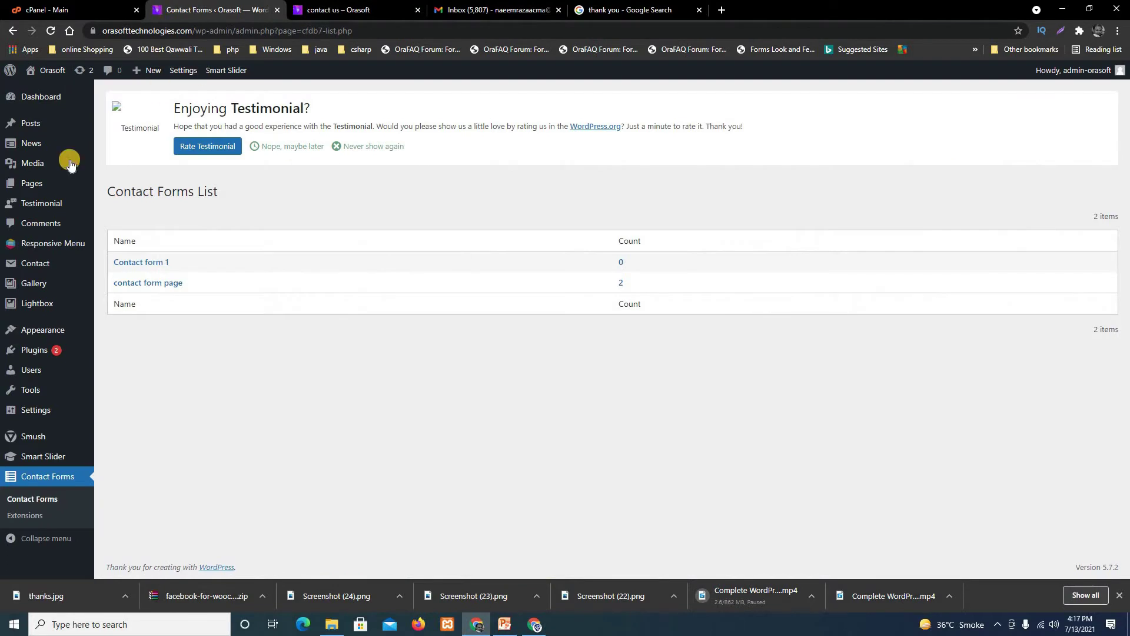
mouse_move(38, 183)
click(134, 201)
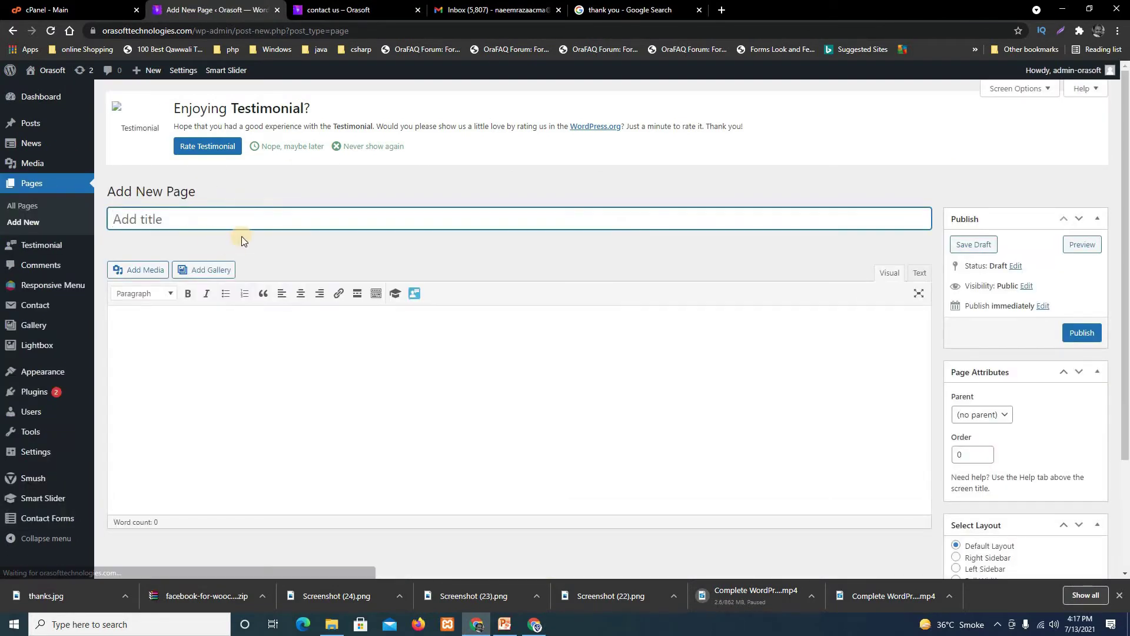
text(thank)
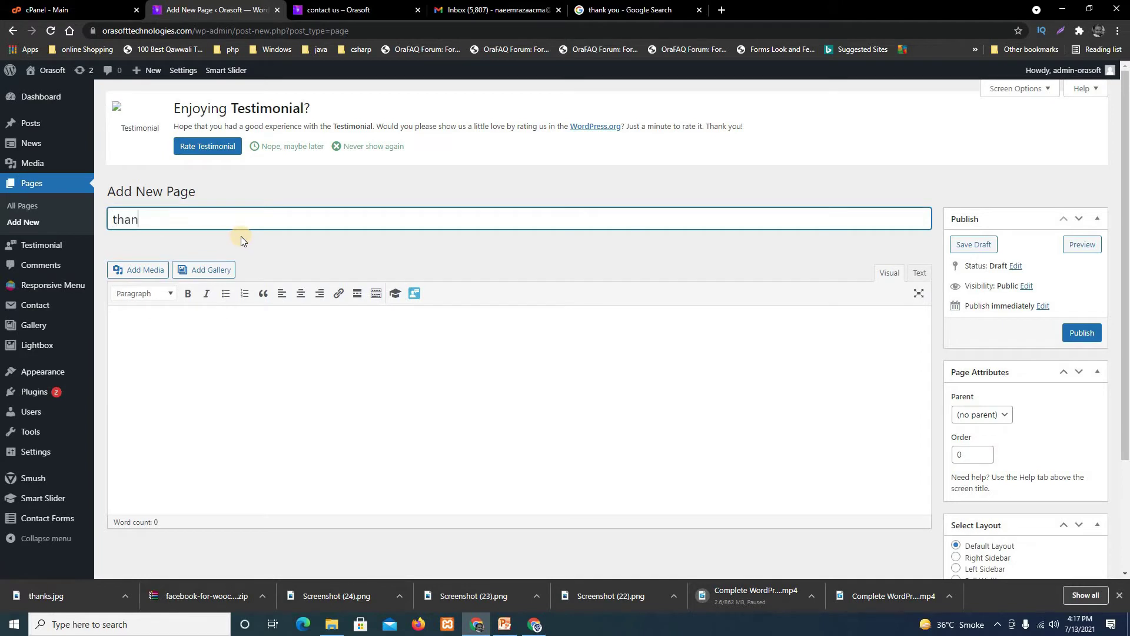
key(BackSpace)
key(BackSpace)
key(BackSpace)
key(BackSpace)
key(BackSpace)
text(Thanks You!)
key(Delete)
text(!)
click(257, 412)
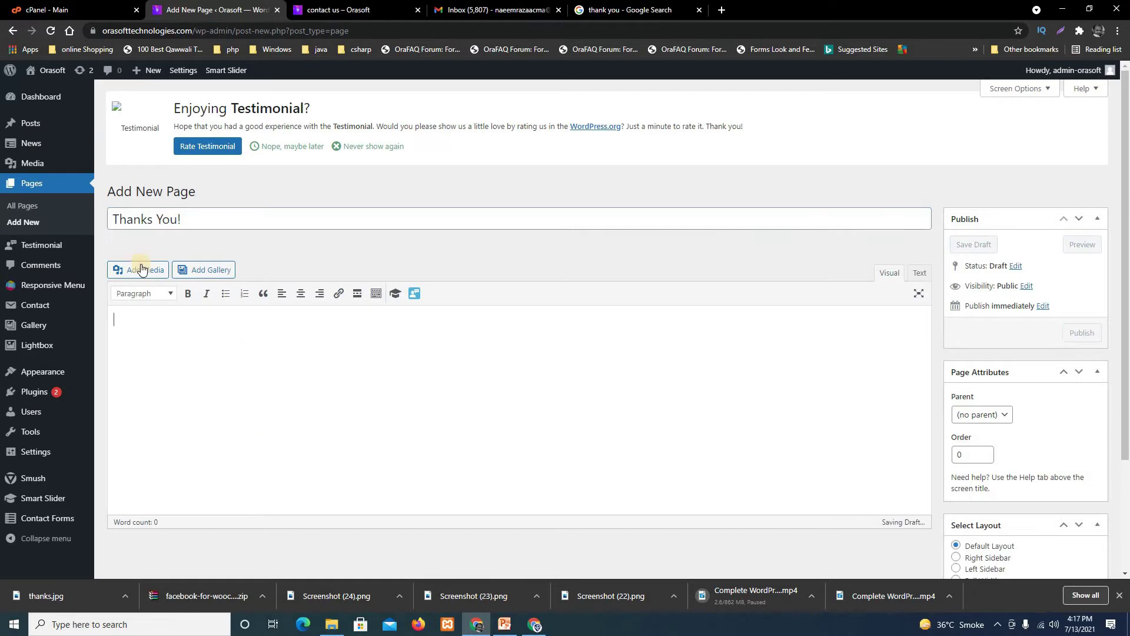
Upload thanks.jpg to the media library and insert it into the page.
click(143, 274)
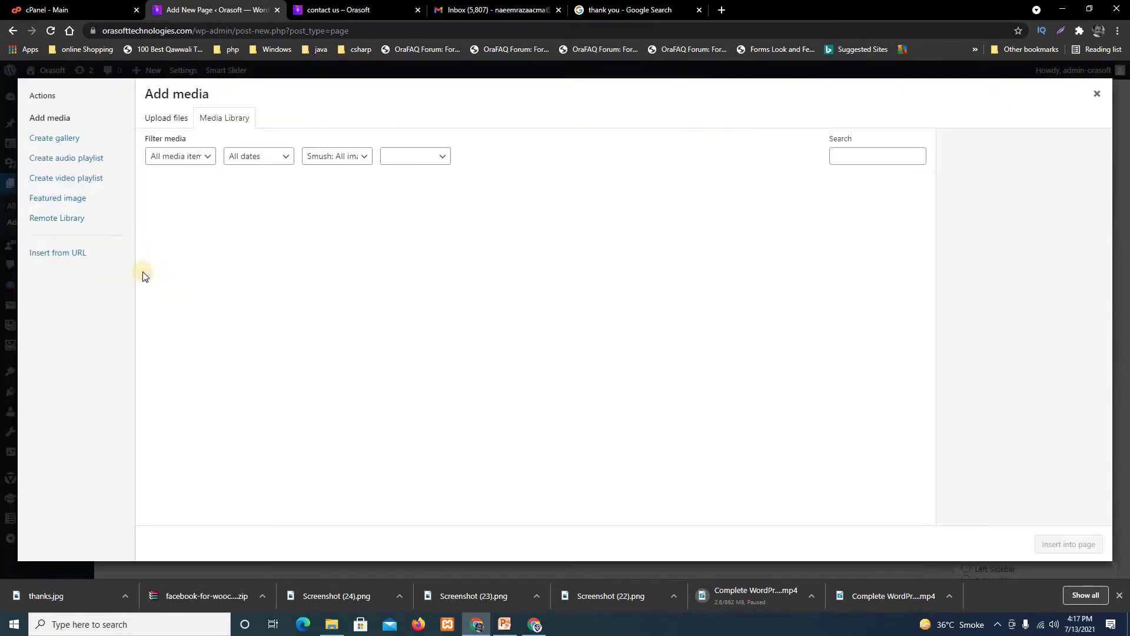
click(166, 117)
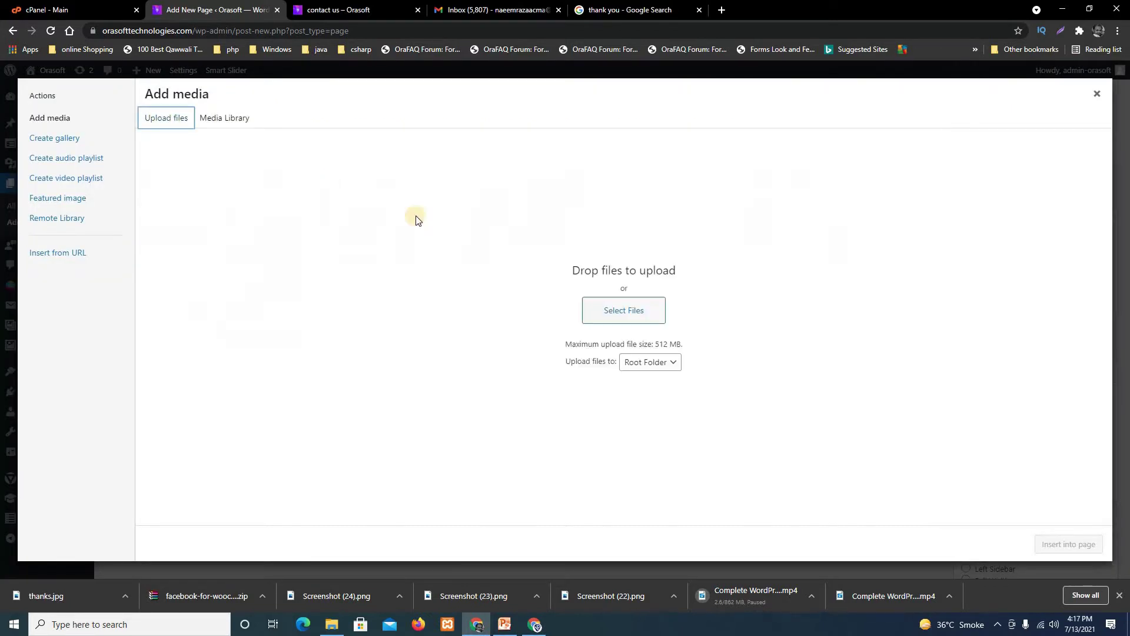
click(629, 309)
click(227, 188)
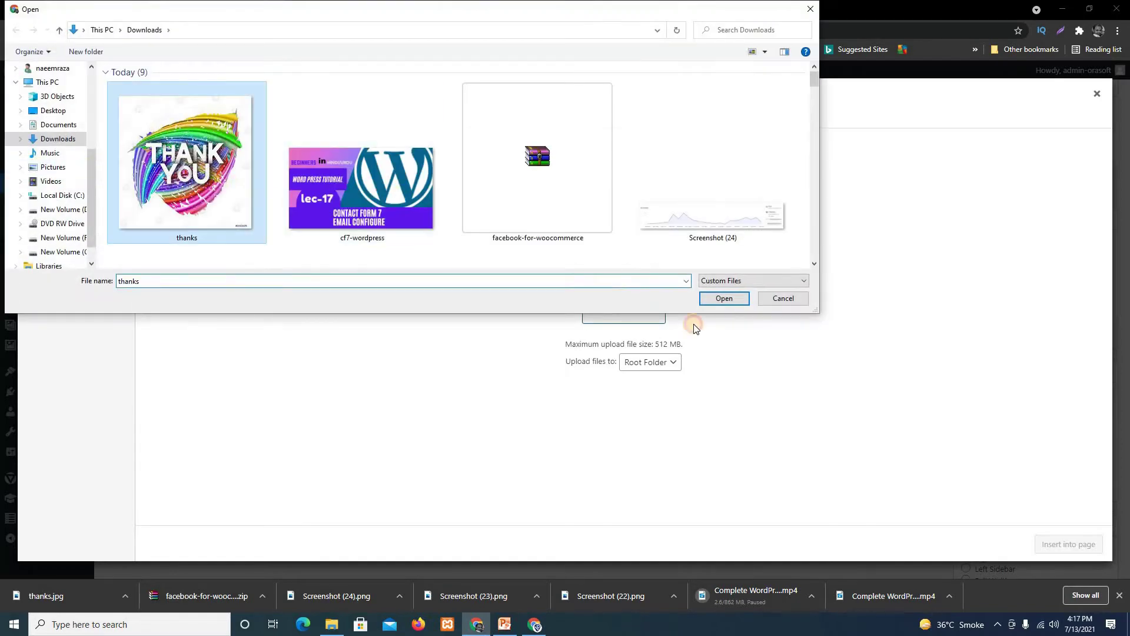
click(721, 305)
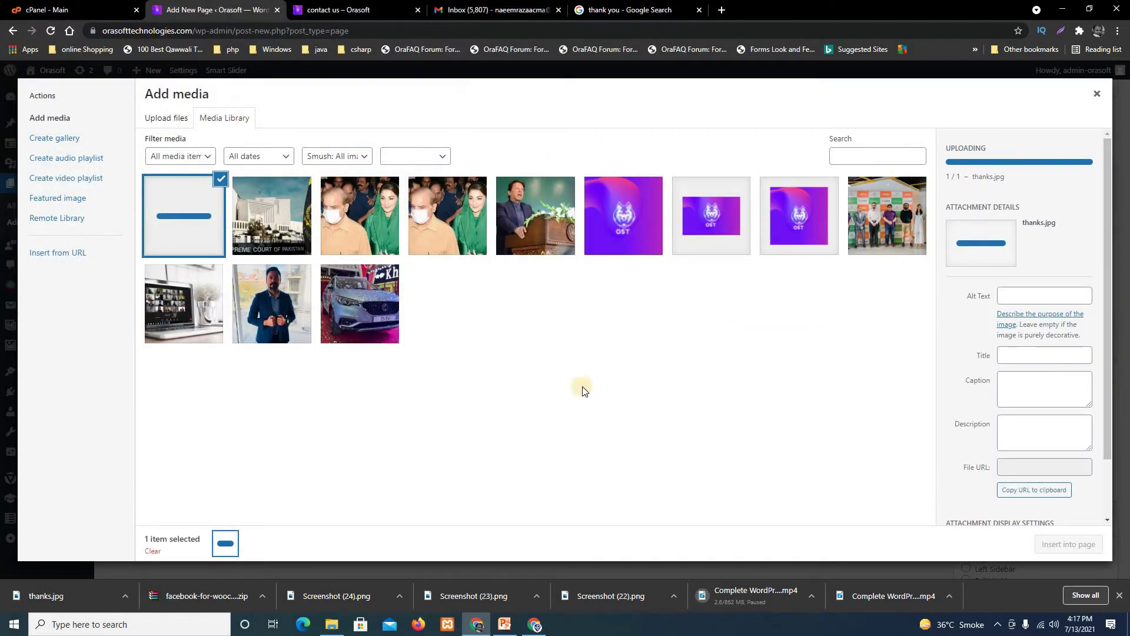
click(1079, 543)
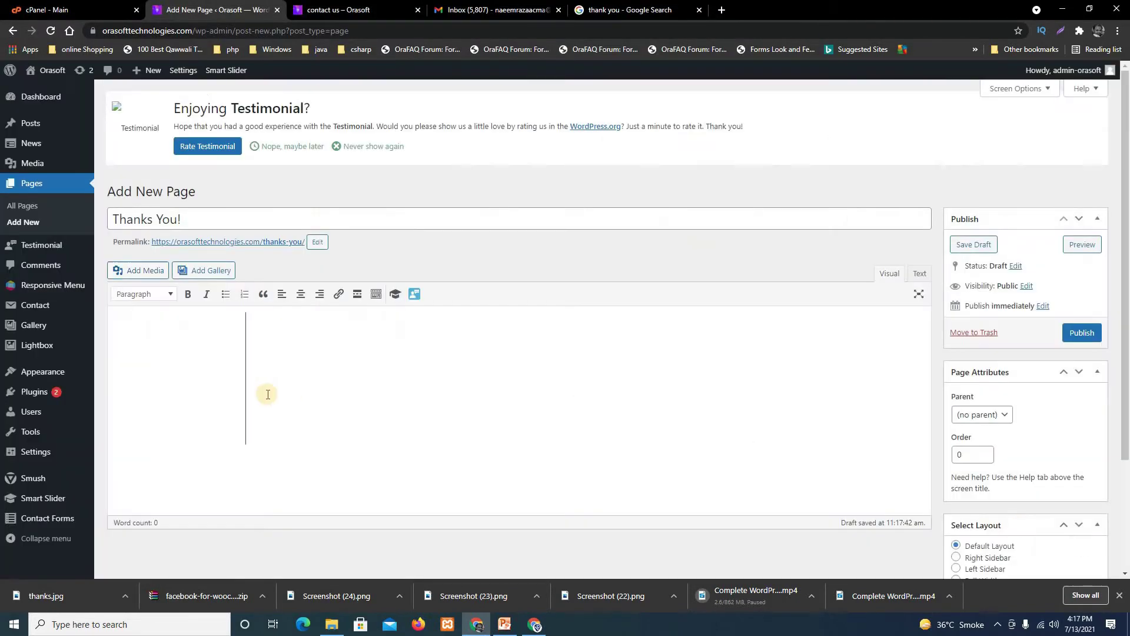
Centre the Thank You image and drag its corner to enlarge it.
click(180, 365)
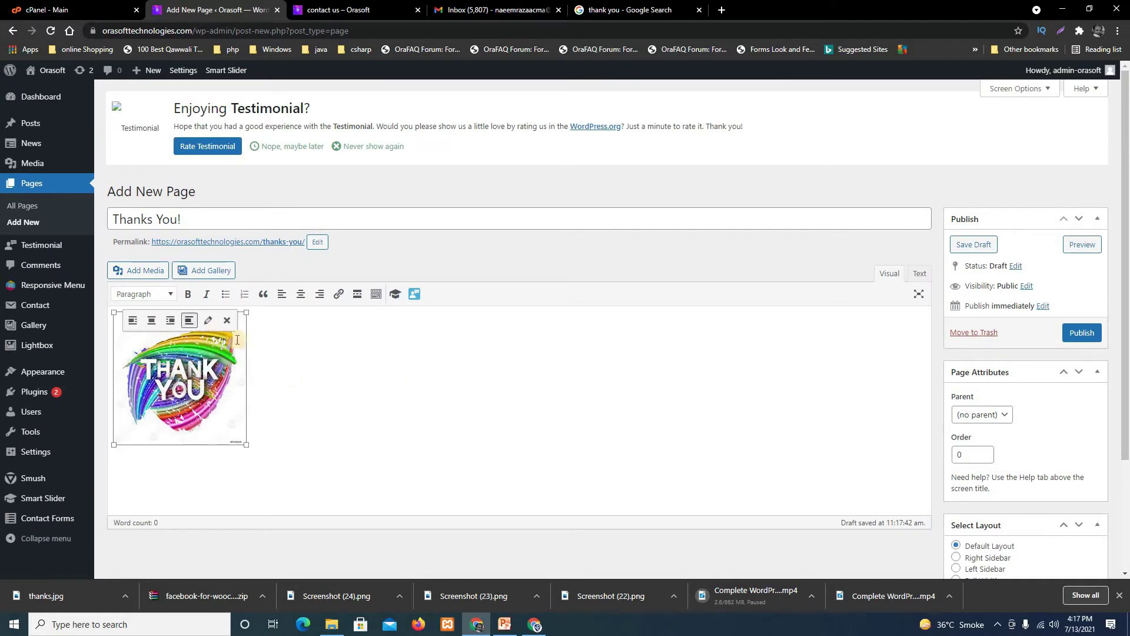
click(153, 321)
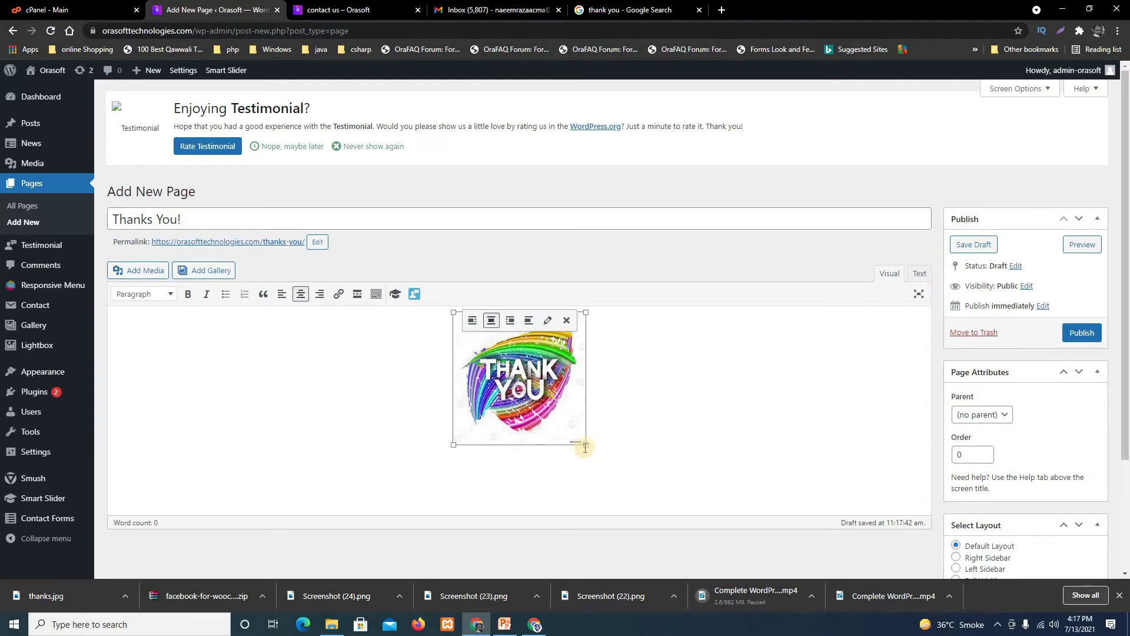
drag(587, 452, 807, 449)
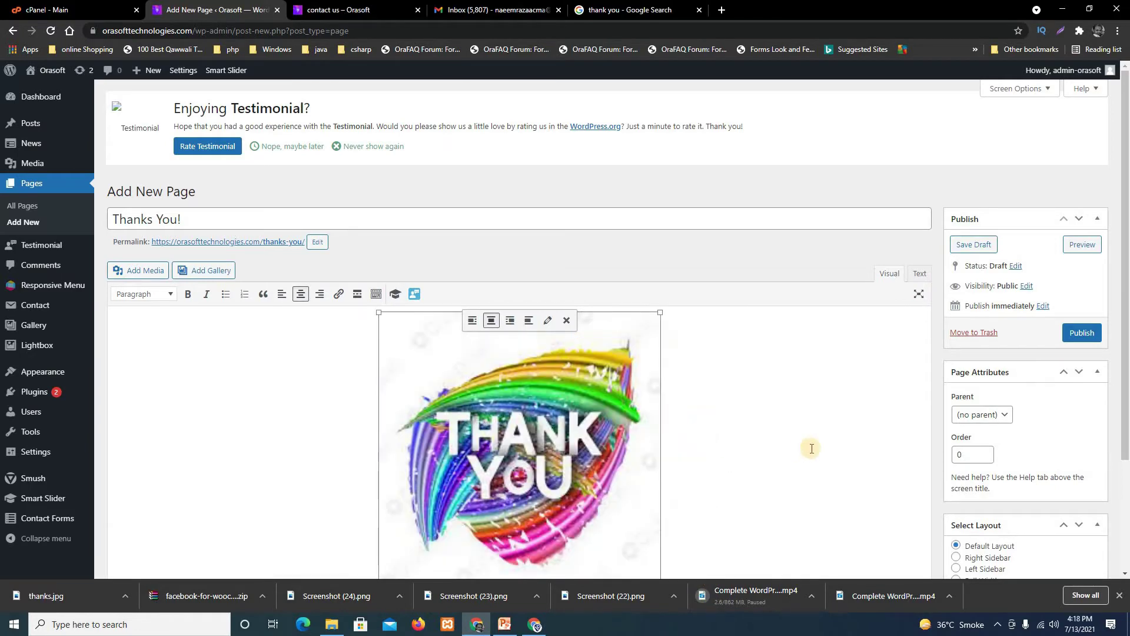
scroll(719, 469, down, 3)
drag(684, 475, 730, 533)
scroll(742, 471, down, 1)
click(878, 442)
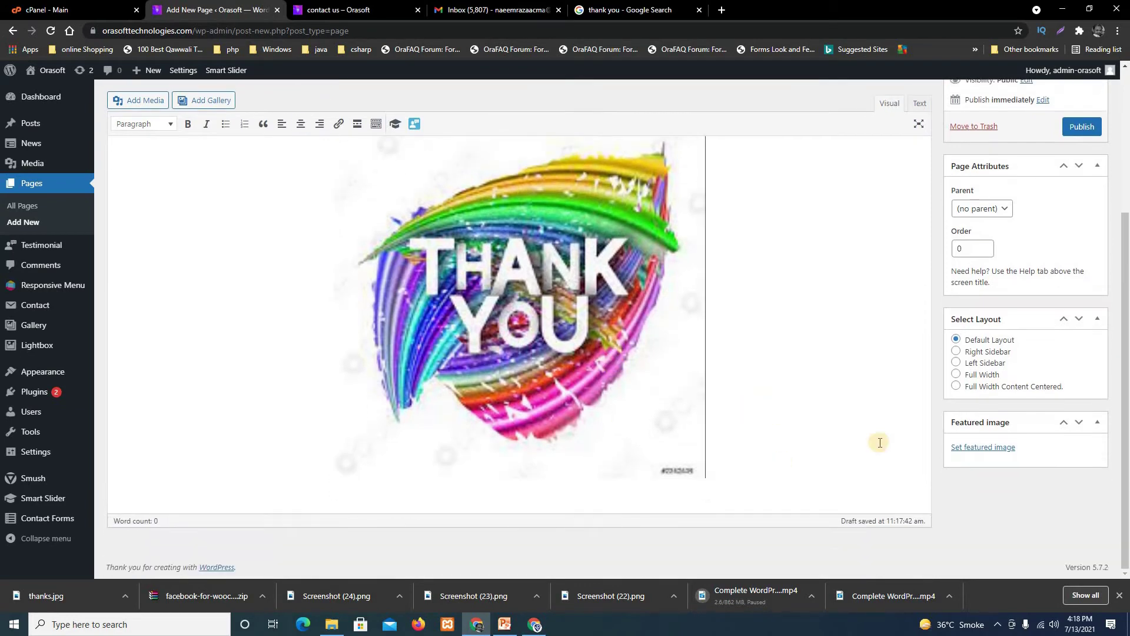
scroll(816, 330, up, 1)
scroll(815, 330, up, 2)
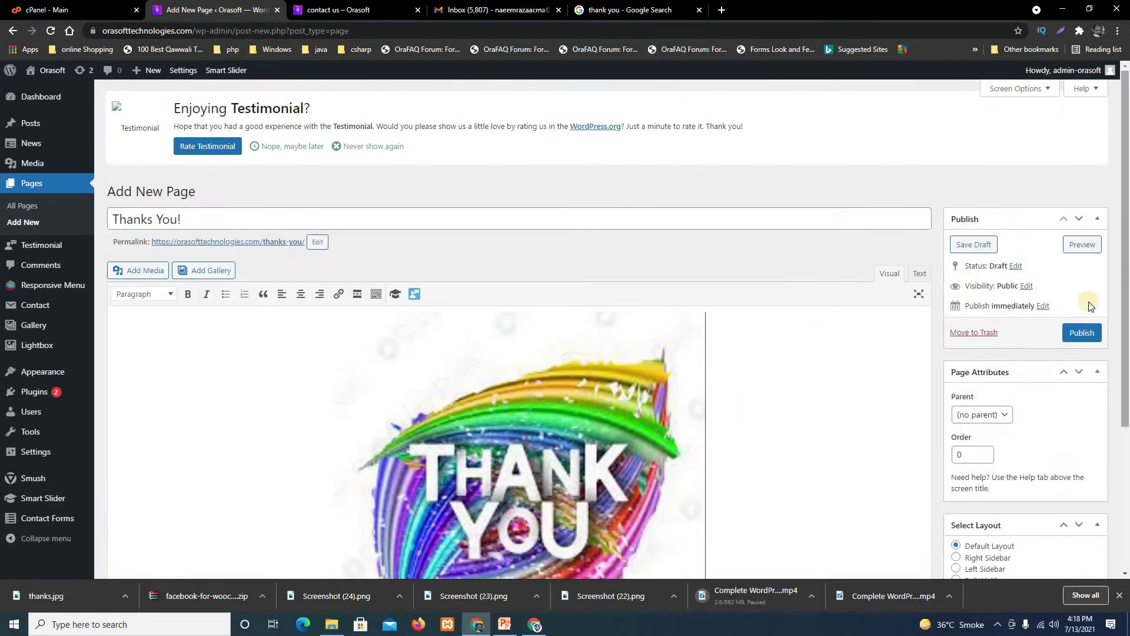
Publish and update the Thanks You! page, then check the live contact us page.
click(1089, 333)
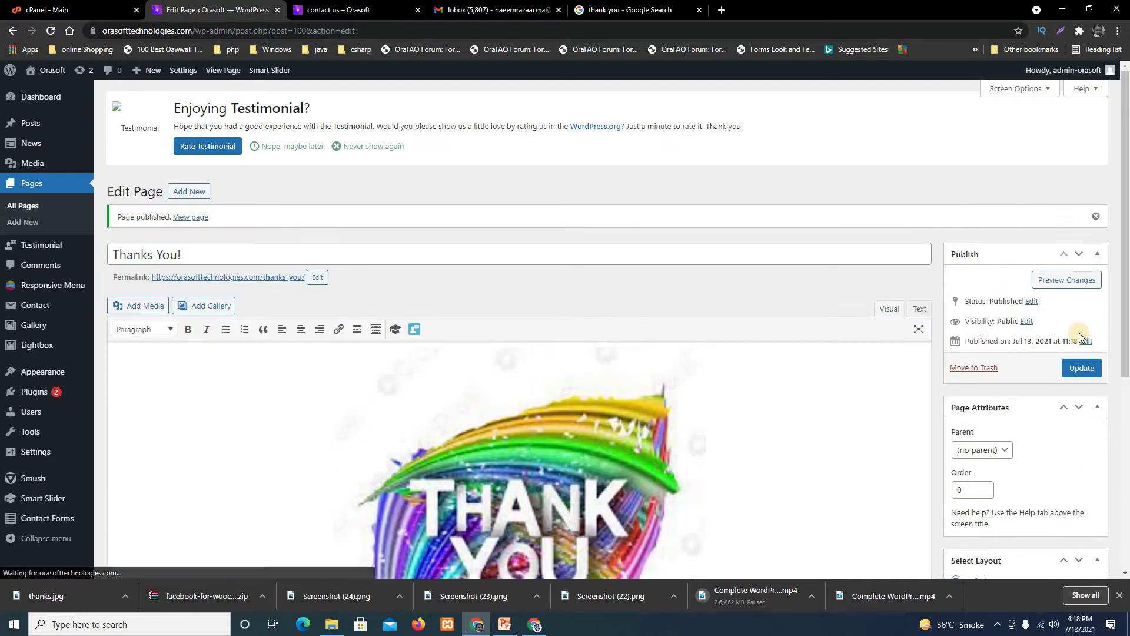
click(1083, 369)
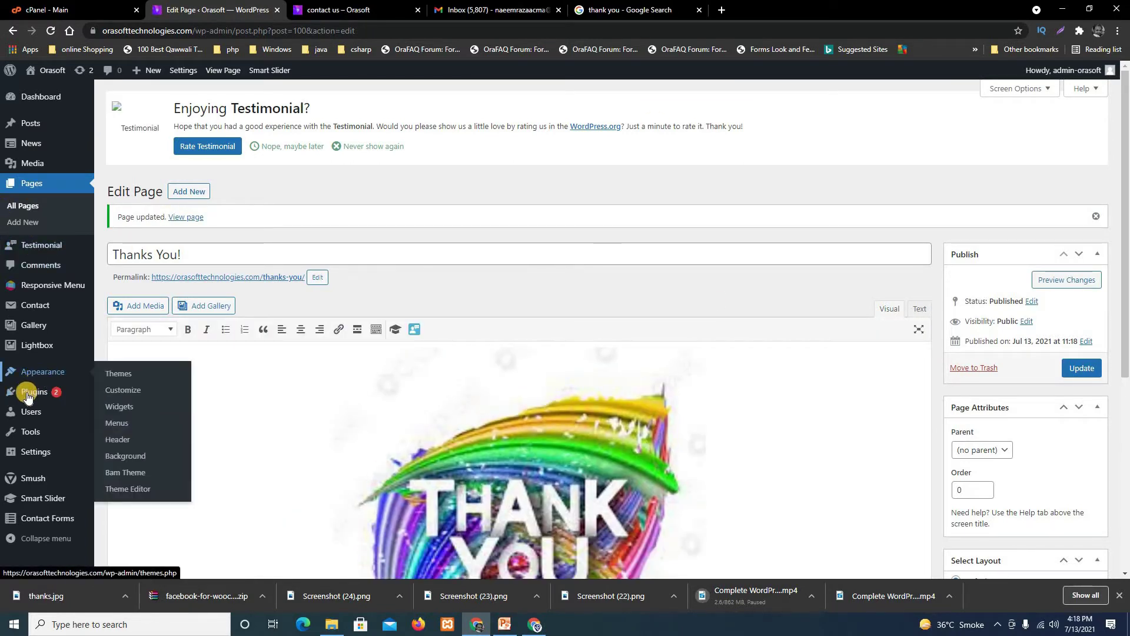
click(330, 9)
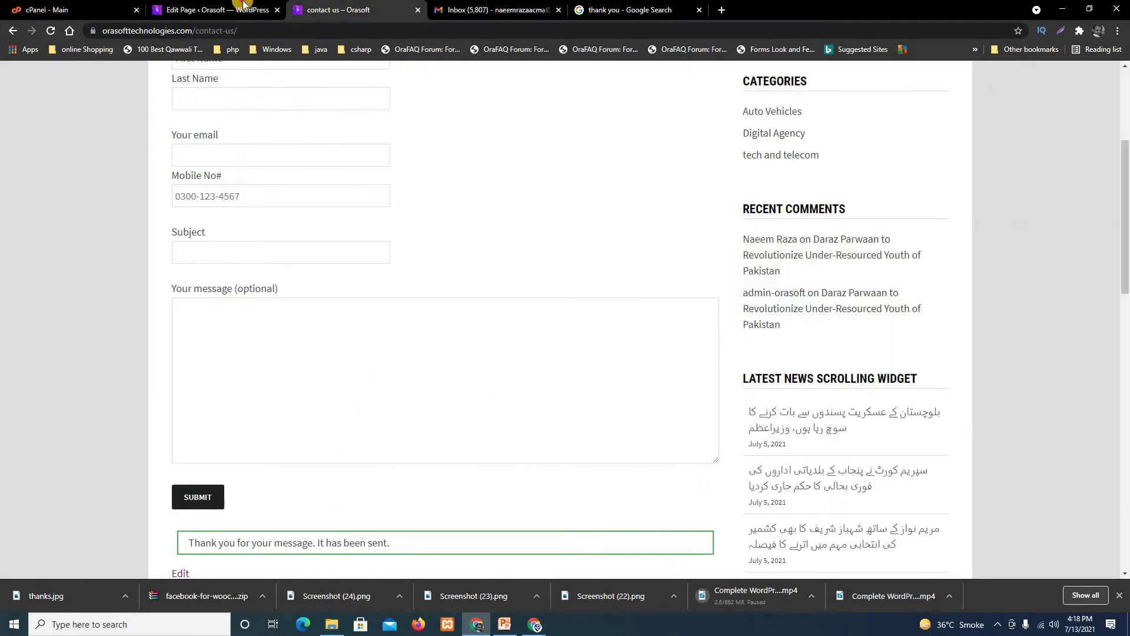
click(243, 5)
mouse_move(43, 390)
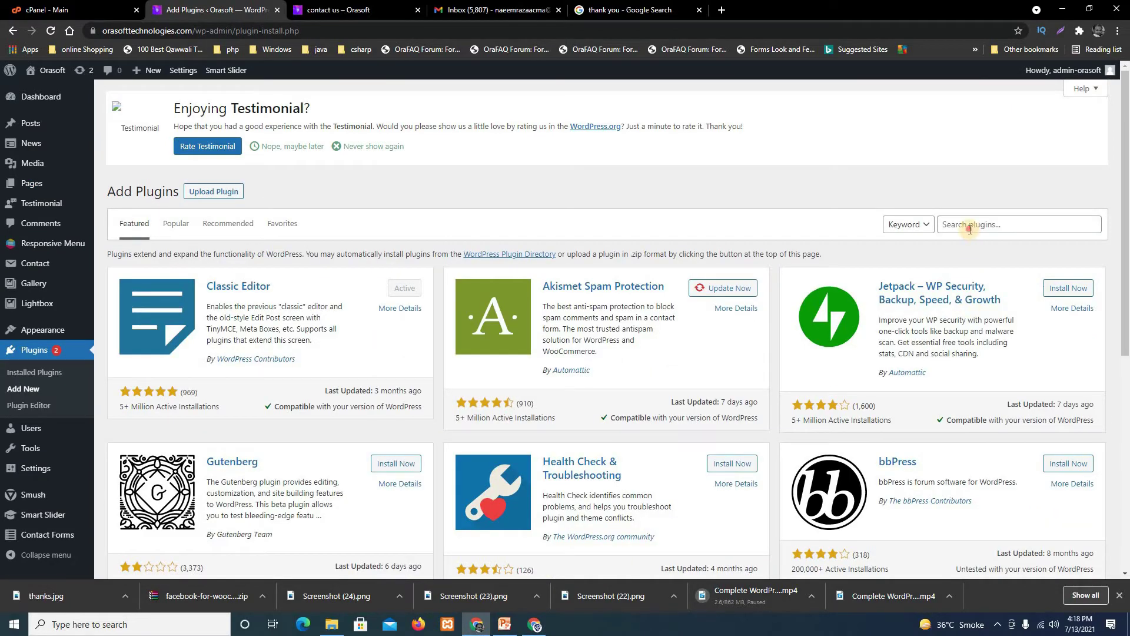
Search plugins for 'redirection for contact form 7', then install and activate it.
click(965, 230)
text(re)
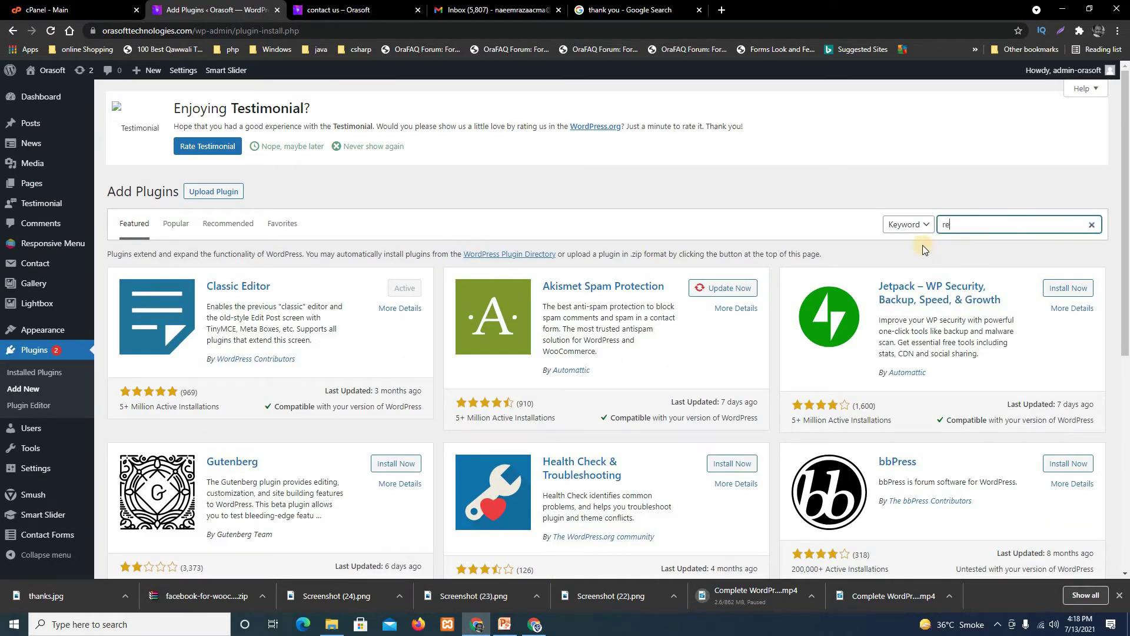
text(direction for contact form 7)
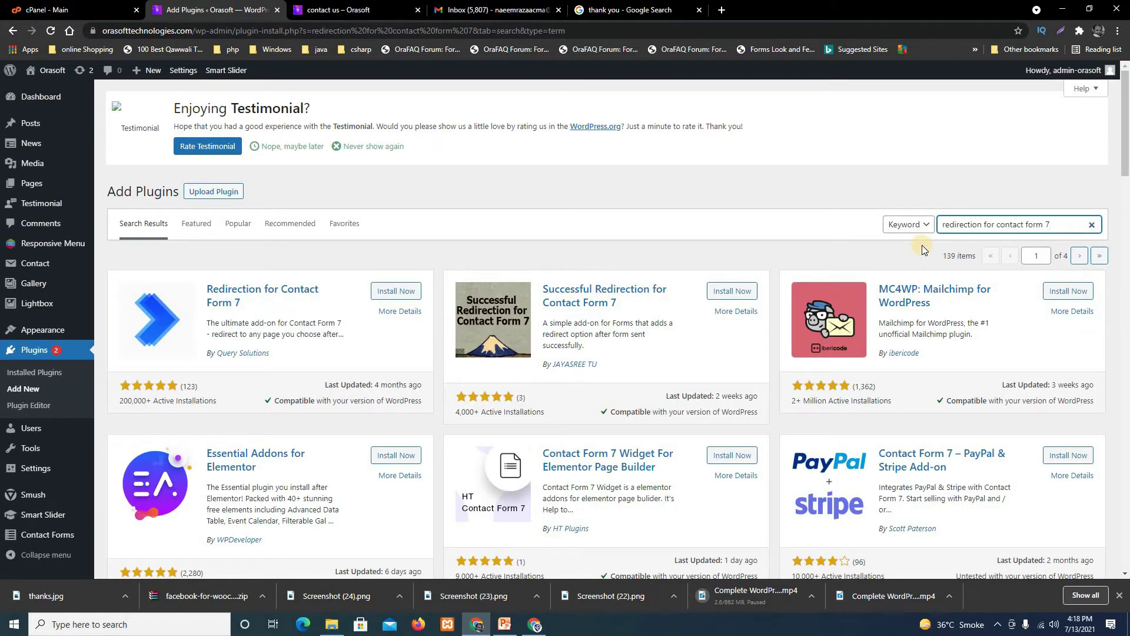
click(405, 294)
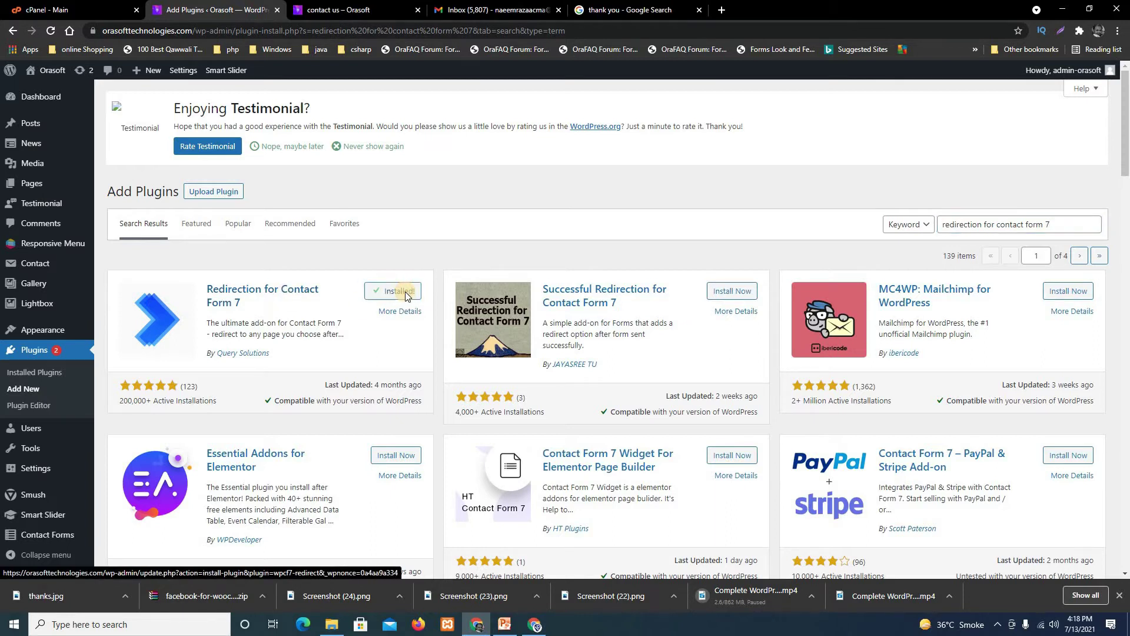
click(402, 292)
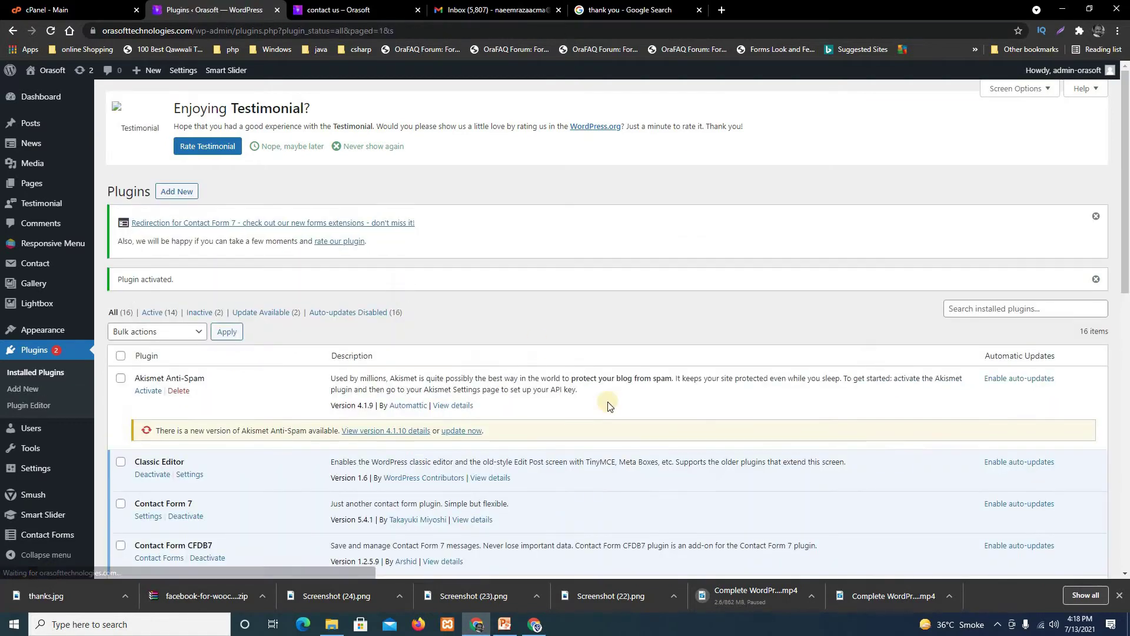
scroll(482, 493, down, 4)
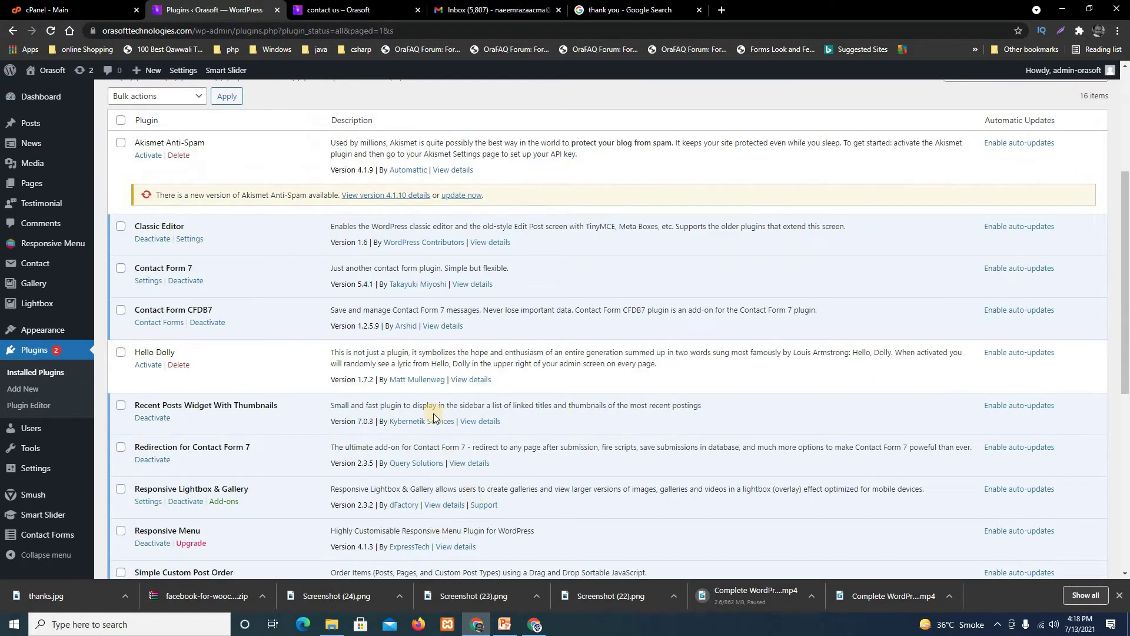
scroll(425, 513, up, 4)
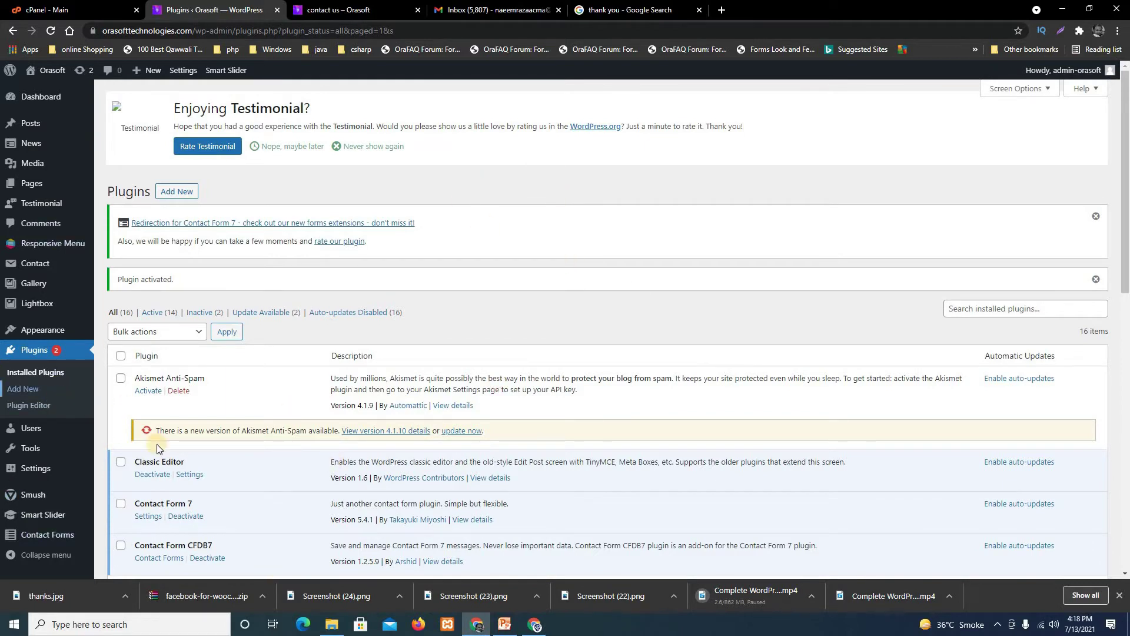
mouse_move(39, 268)
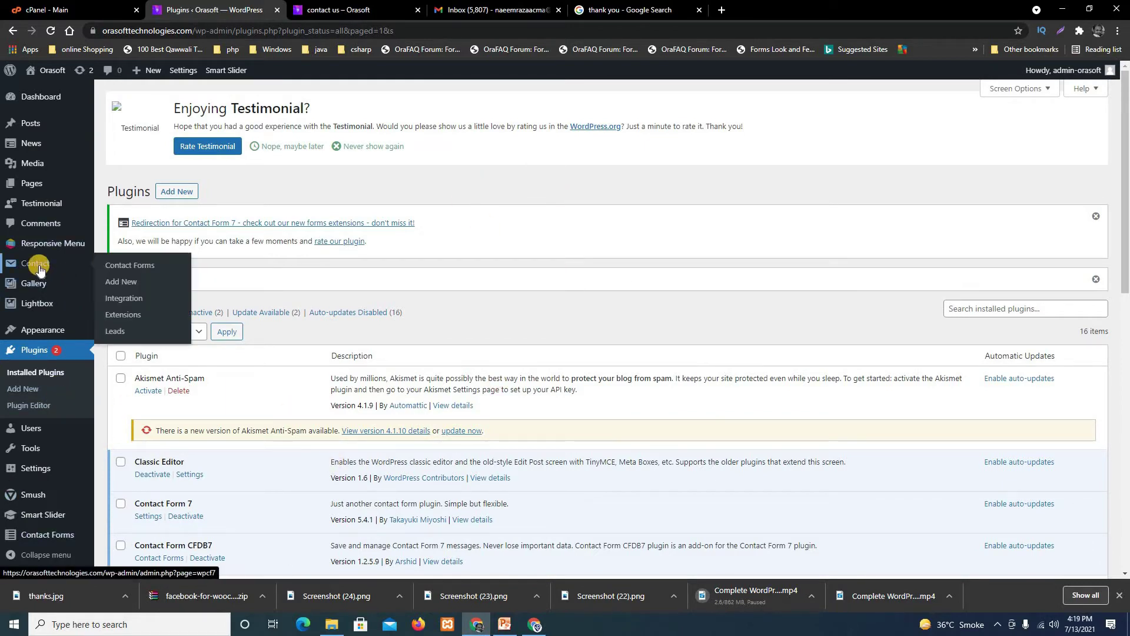
Open the Contact Forms list and scroll to the contact form page entry.
click(142, 266)
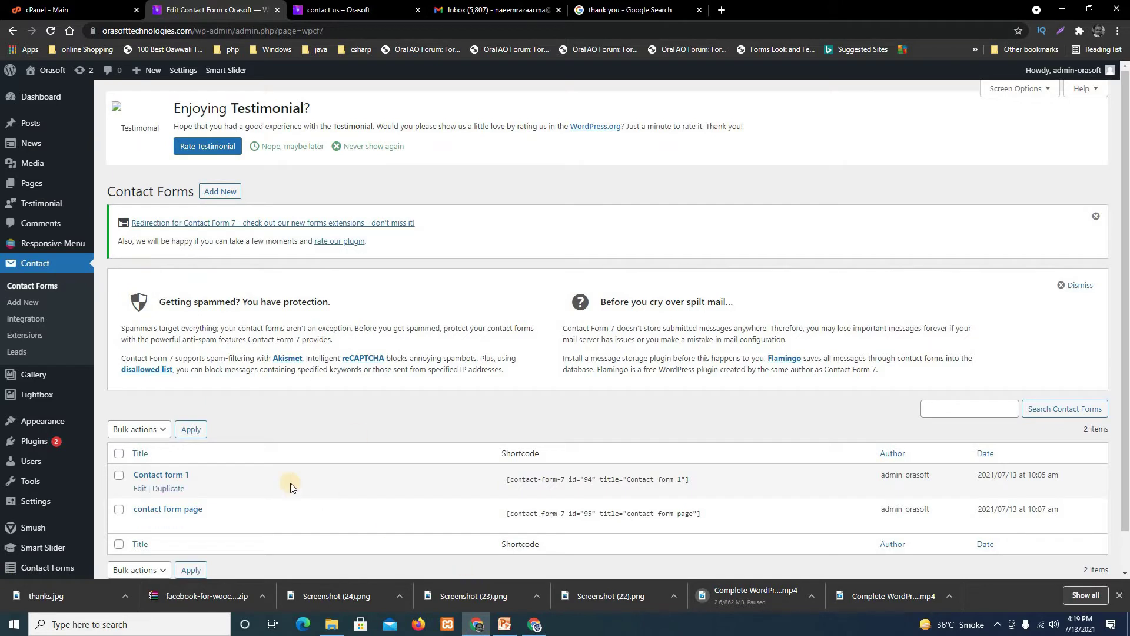
scroll(290, 481, down, 1)
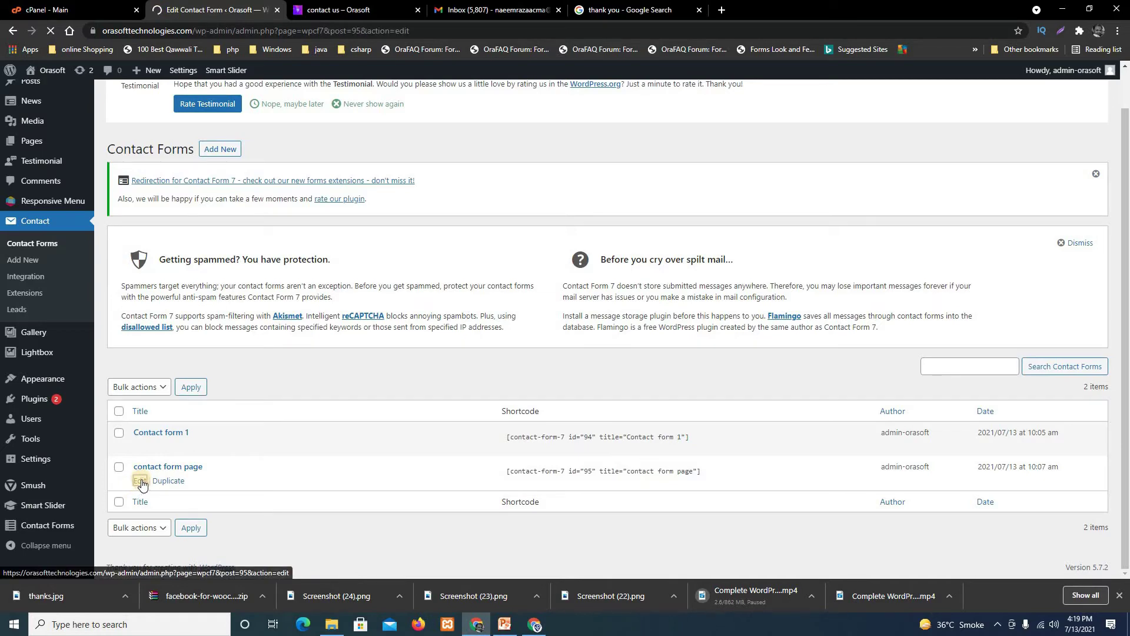
scroll(743, 471, down, 2)
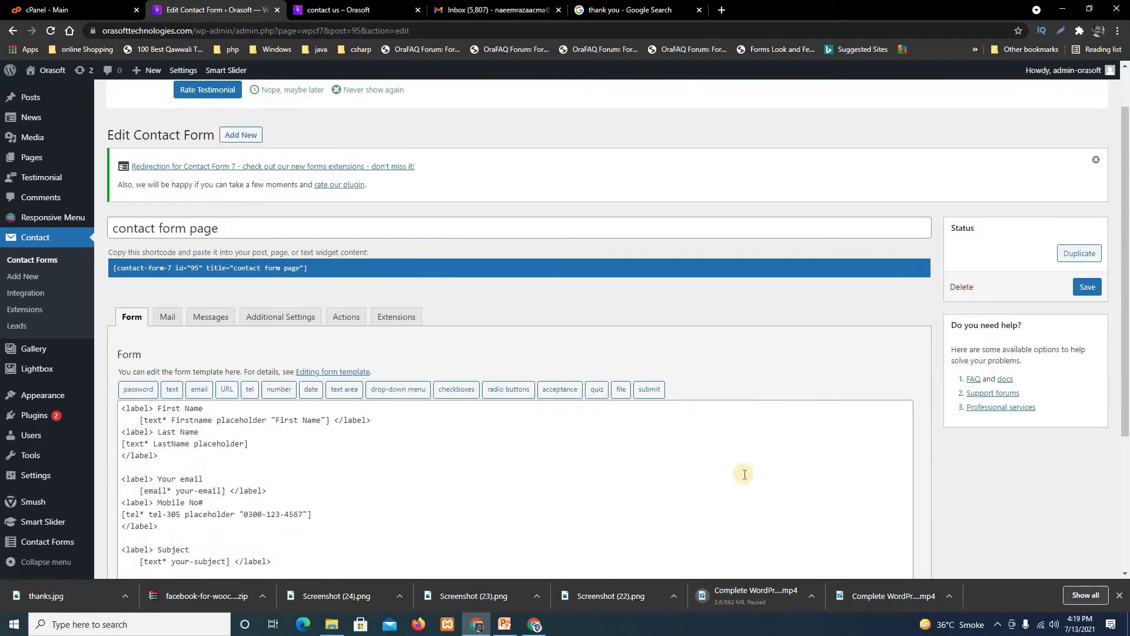
scroll(634, 481, down, 1)
scroll(633, 486, down, 1)
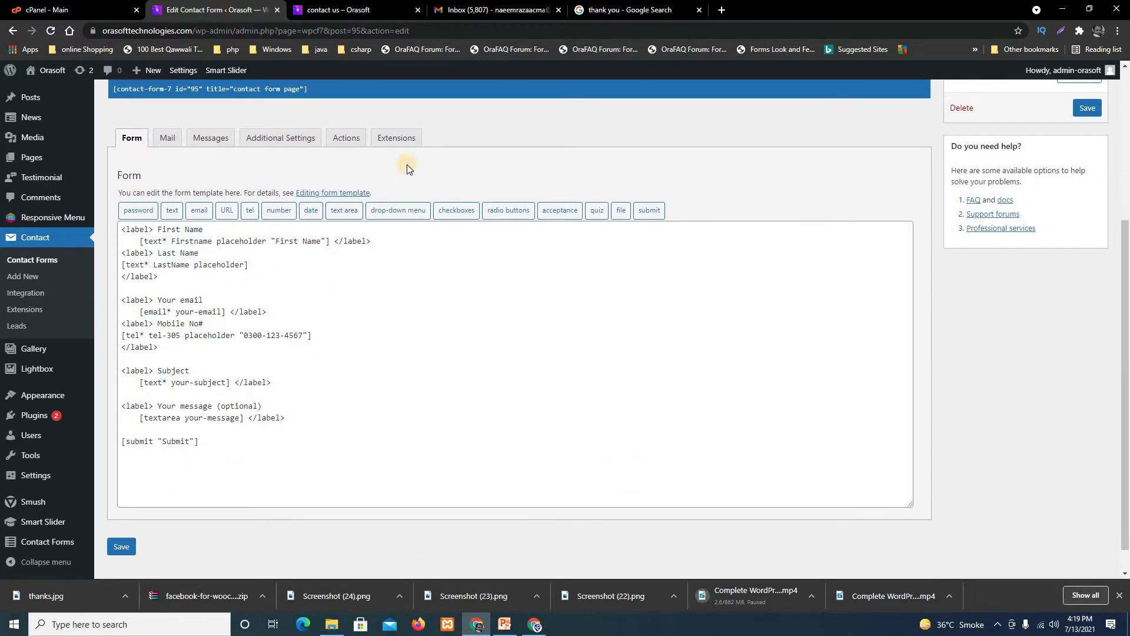
Open the form's Actions tab, then browse the add-ons in the Extensions panel.
click(352, 138)
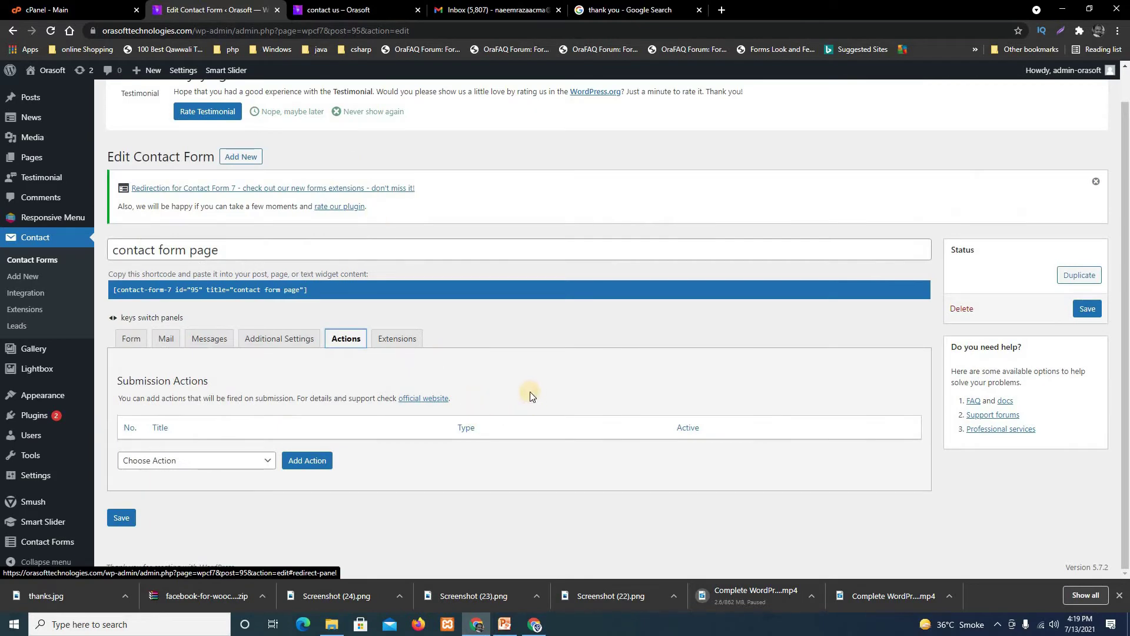
click(399, 344)
scroll(603, 457, down, 3)
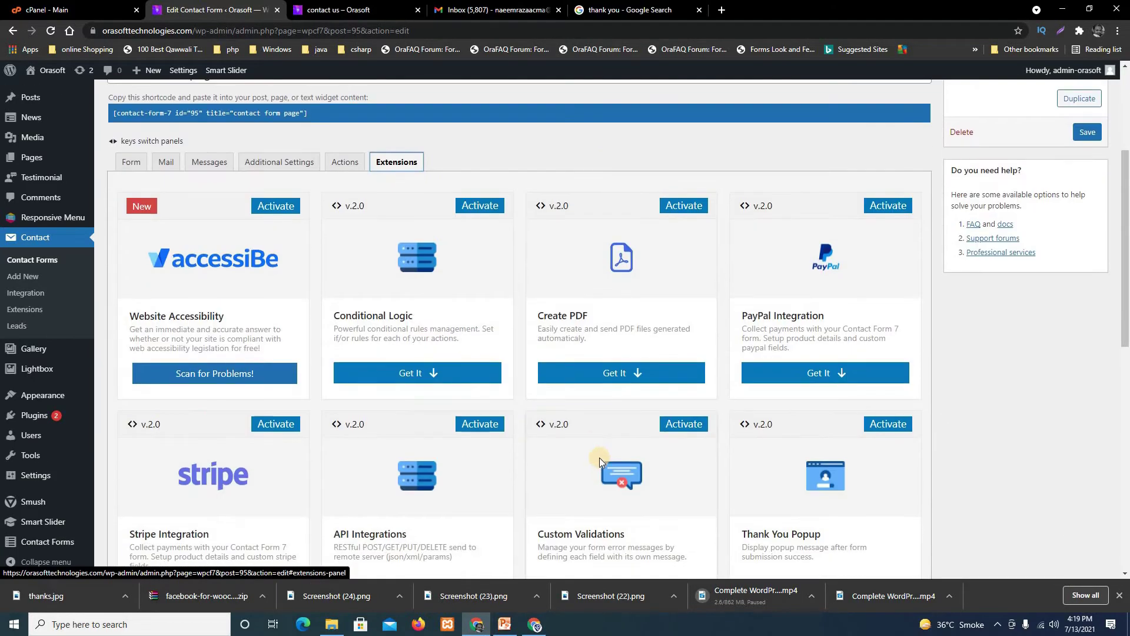
scroll(528, 493, down, 3)
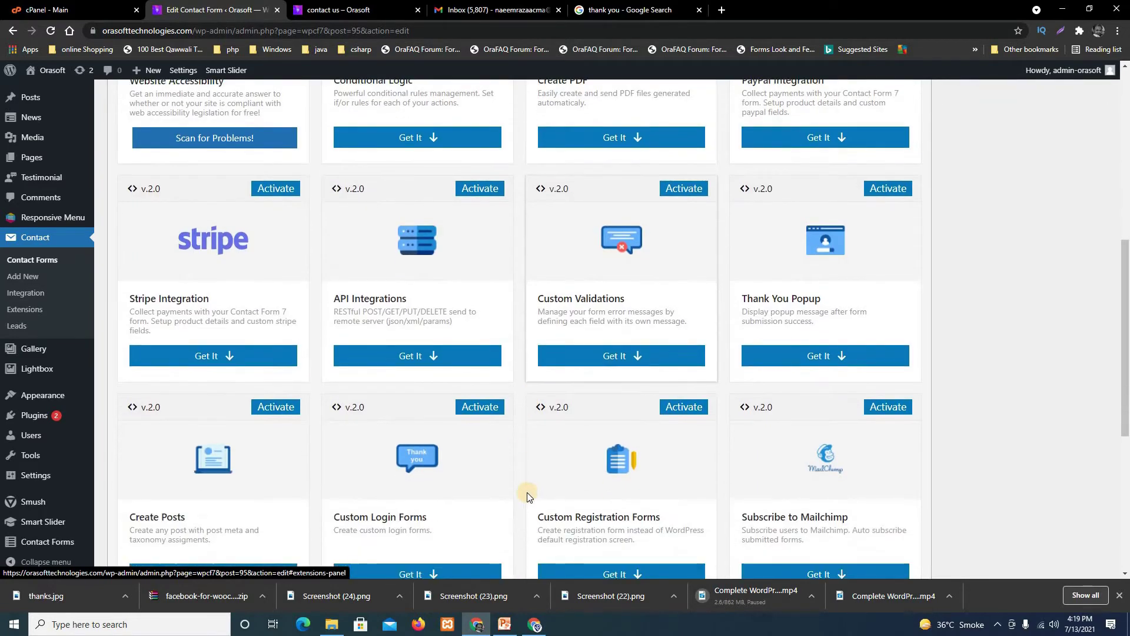
scroll(527, 492, up, 1)
scroll(528, 492, up, 2)
scroll(529, 493, up, 3)
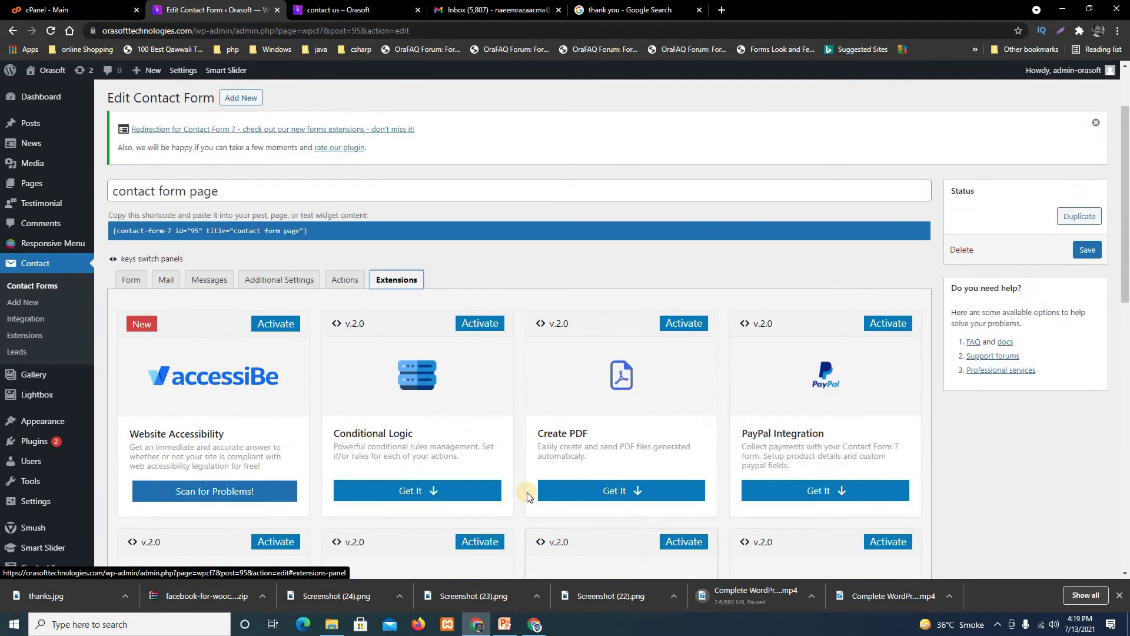
scroll(530, 494, down, 4)
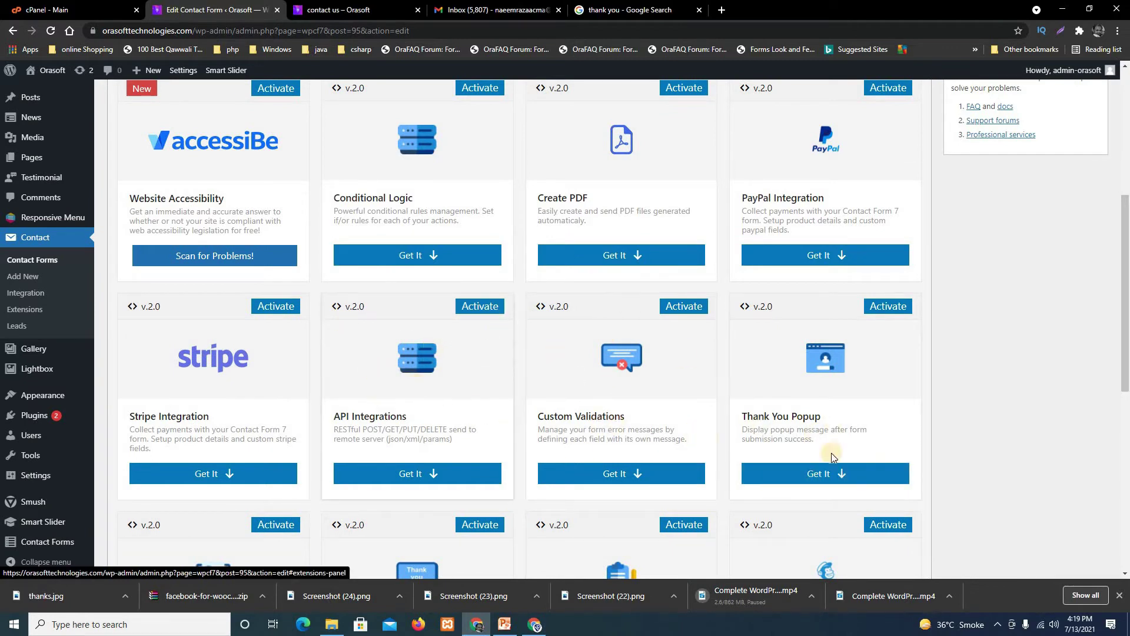
scroll(761, 416, up, 1)
scroll(761, 415, up, 1)
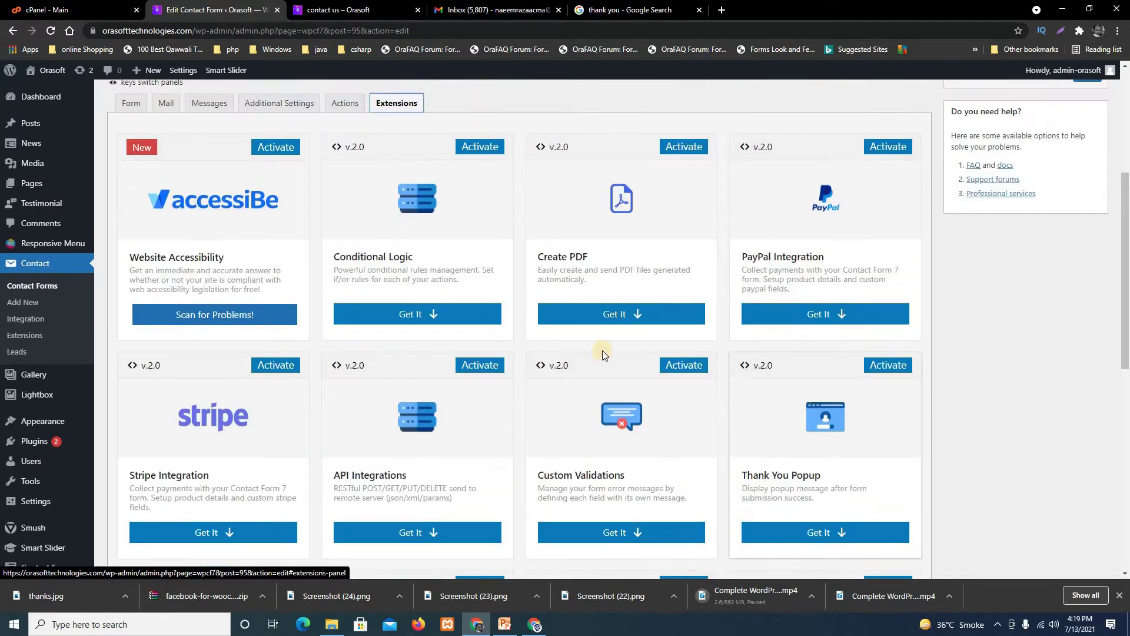
Return to the Actions tab and look through the Choose Action list without adding one.
click(347, 103)
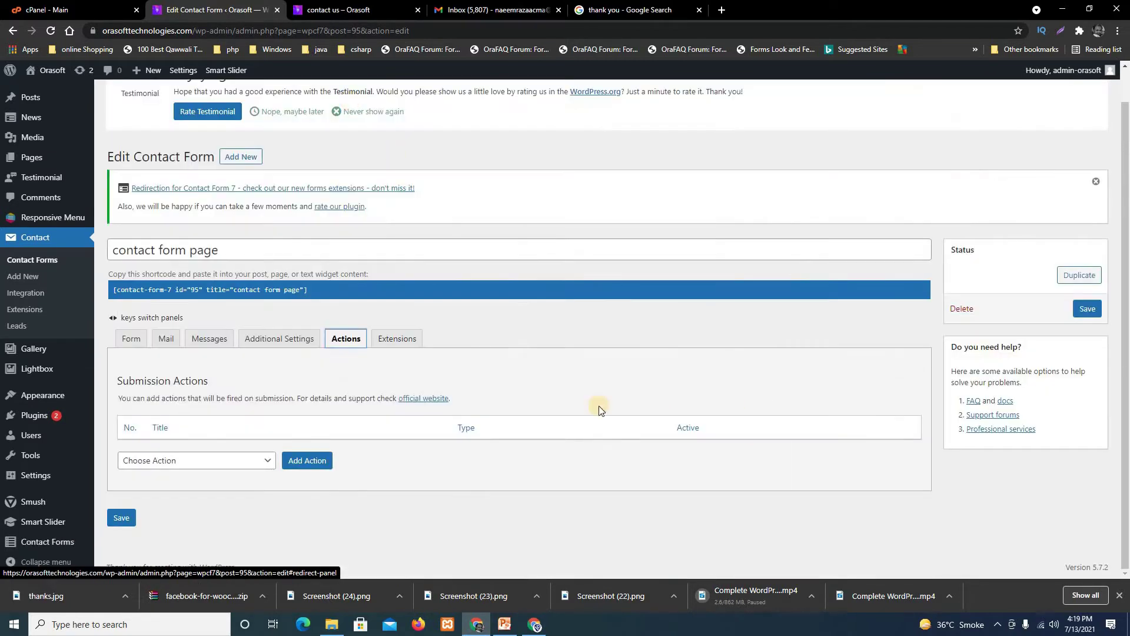
click(214, 461)
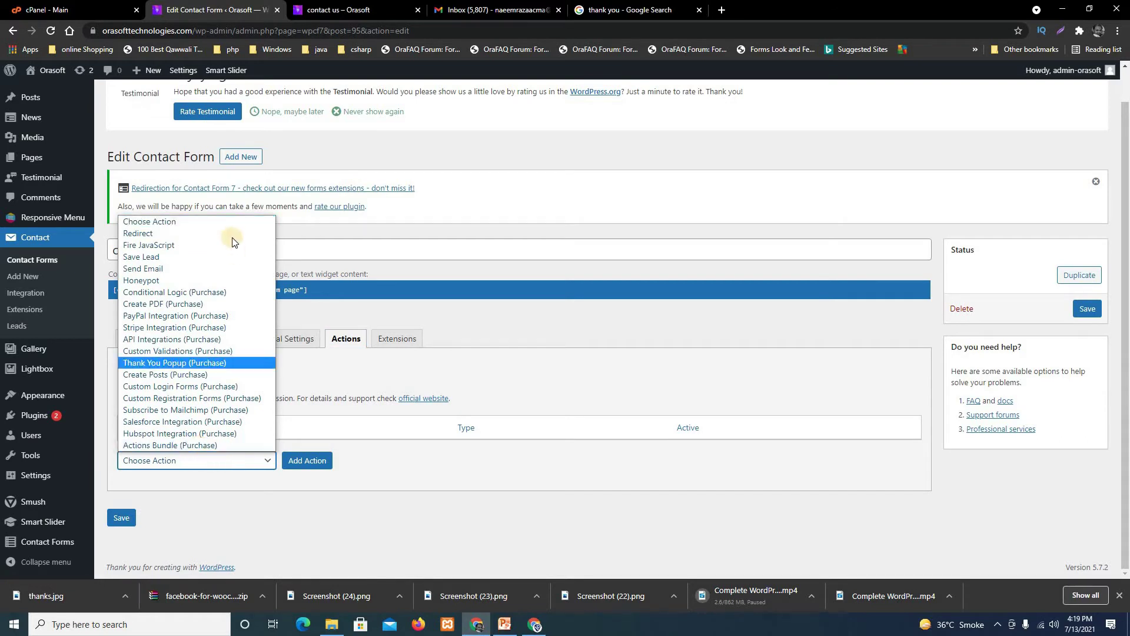
click(418, 518)
click(214, 462)
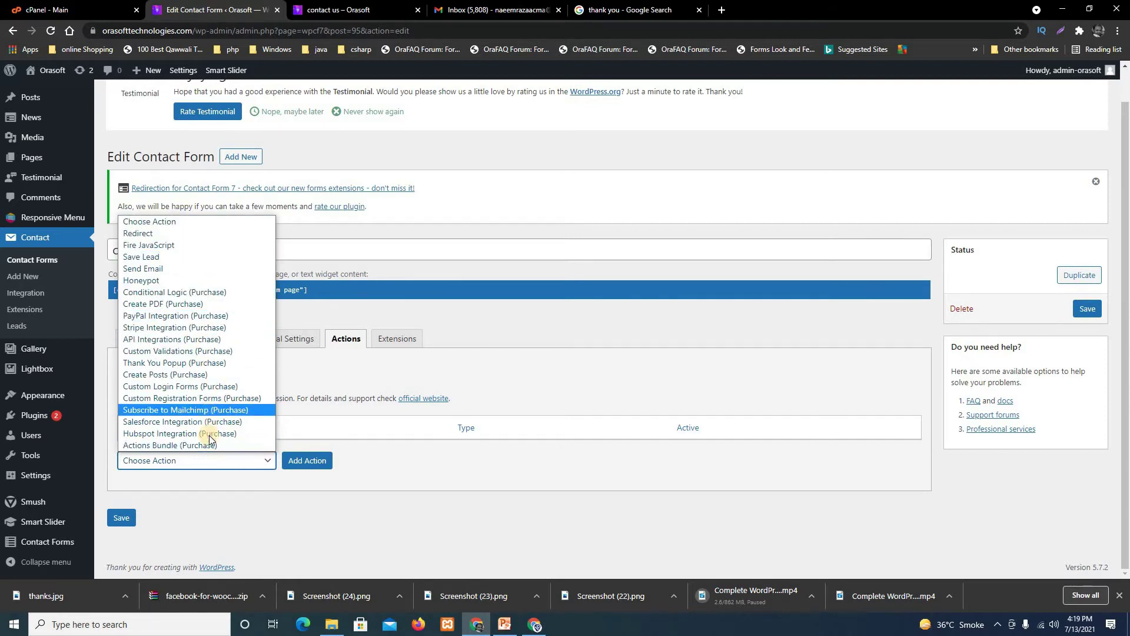
scroll(221, 450, up, 1)
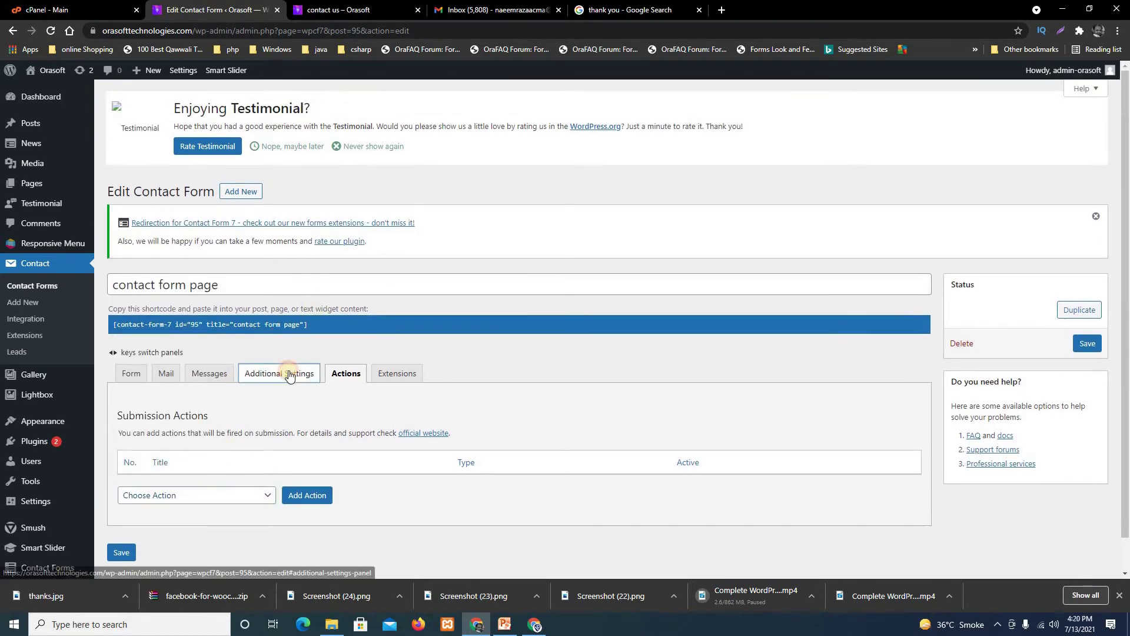
Review the Additional Settings, Extensions, Messages and Mail tabs, then save the form.
click(290, 375)
scroll(382, 373, down, 1)
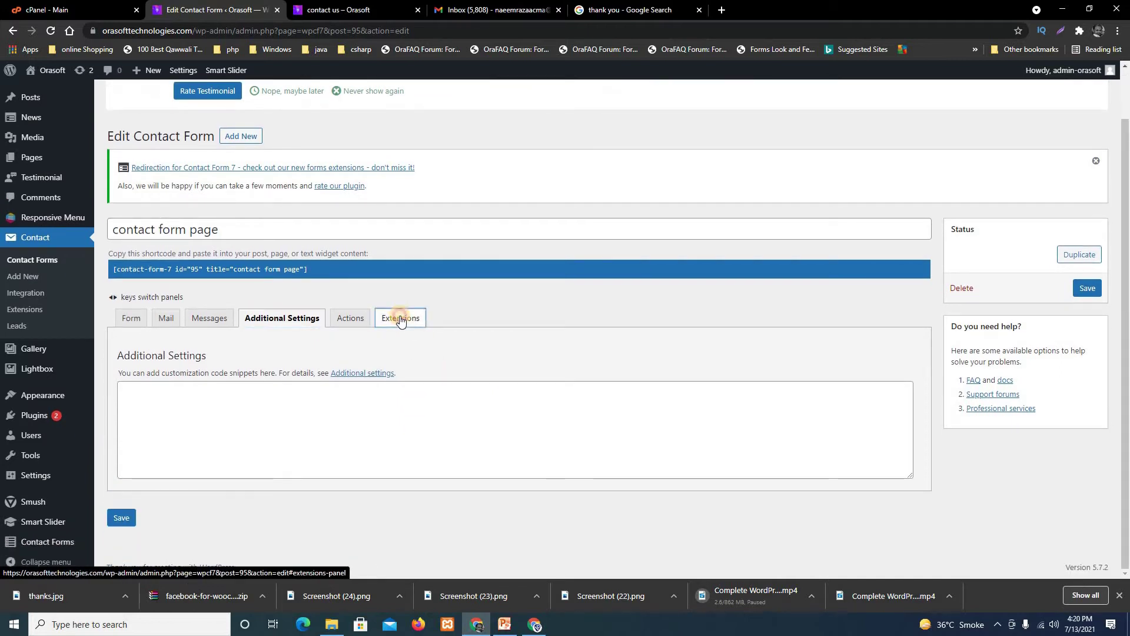
click(400, 318)
click(209, 318)
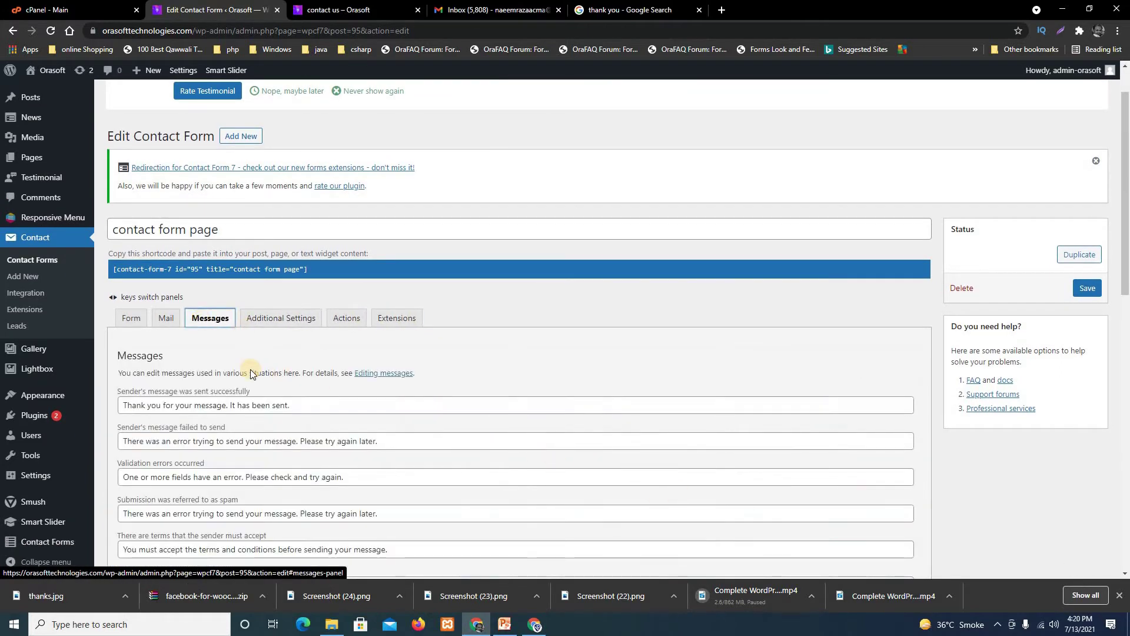
scroll(250, 375, down, 1)
click(166, 260)
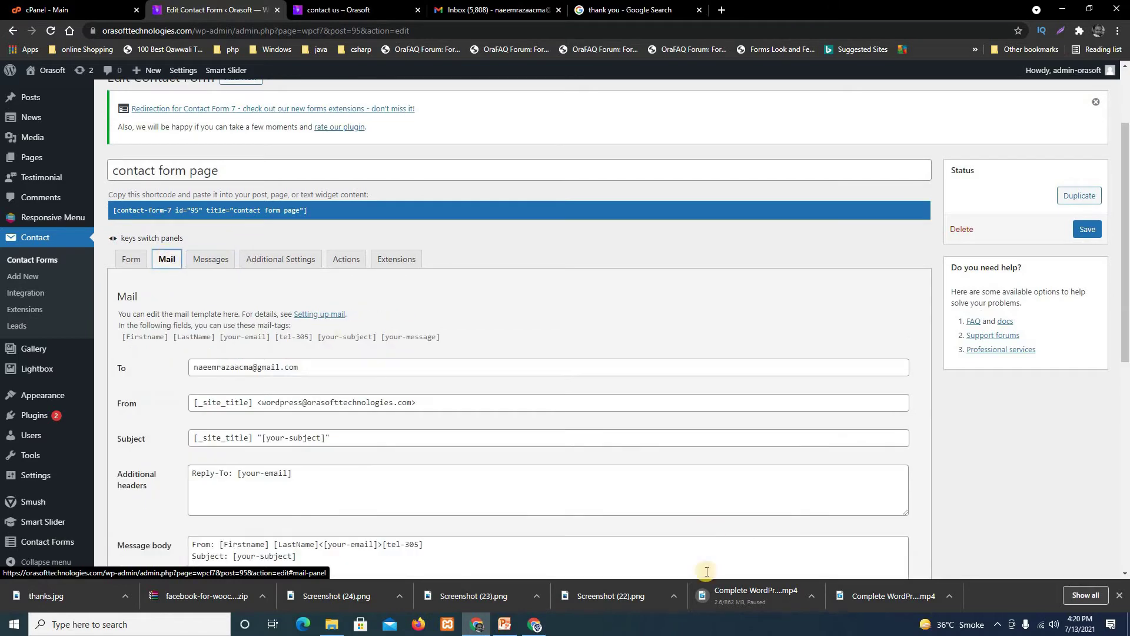
scroll(528, 489, down, 8)
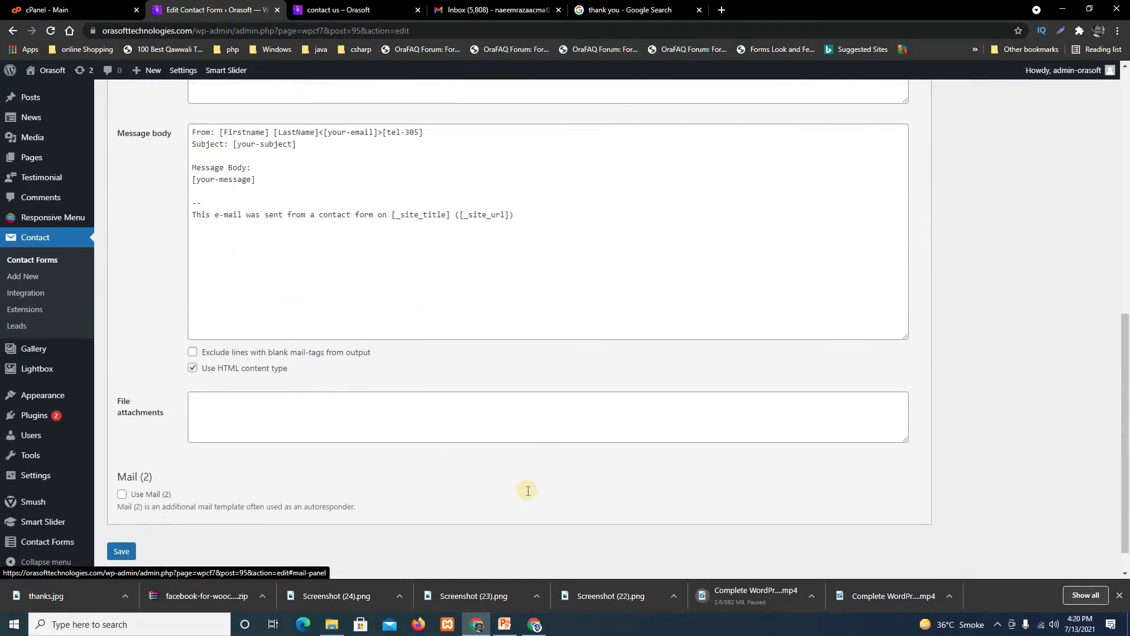
scroll(526, 490, up, 7)
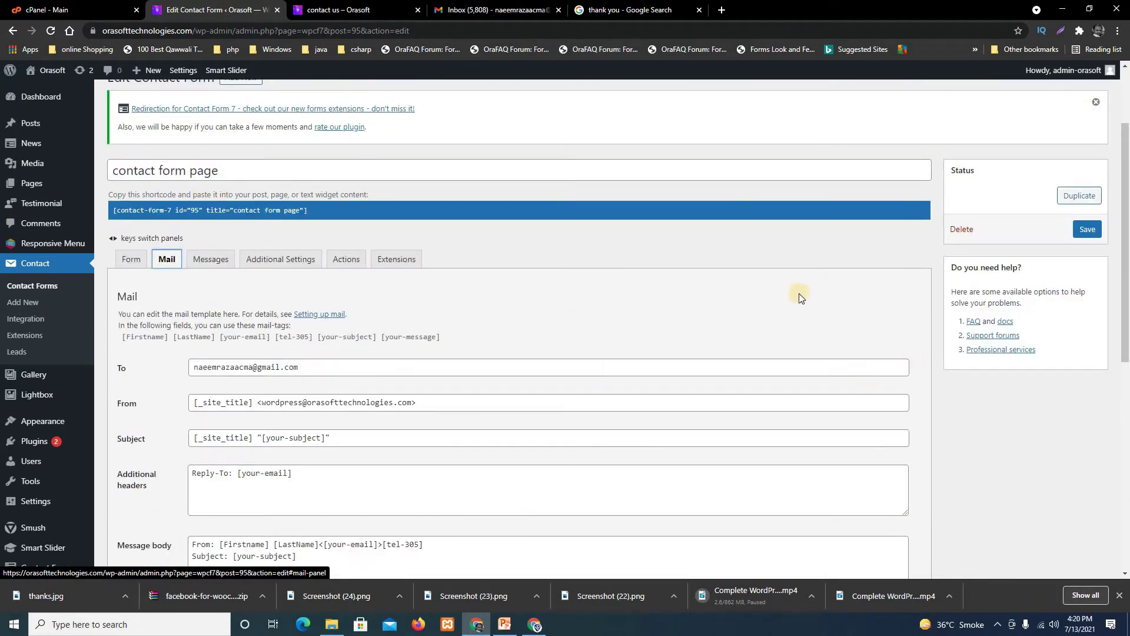
click(1096, 235)
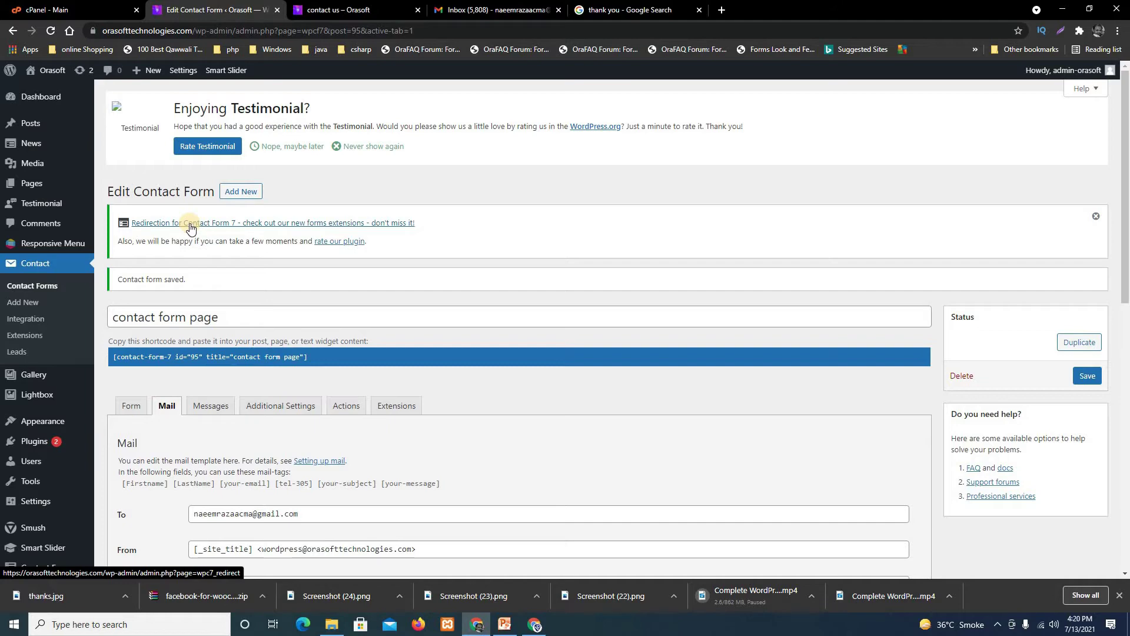
Open the Redirection for Contact Form 7 Extensions page and scroll through its add-on cards and Global Settings.
click(213, 228)
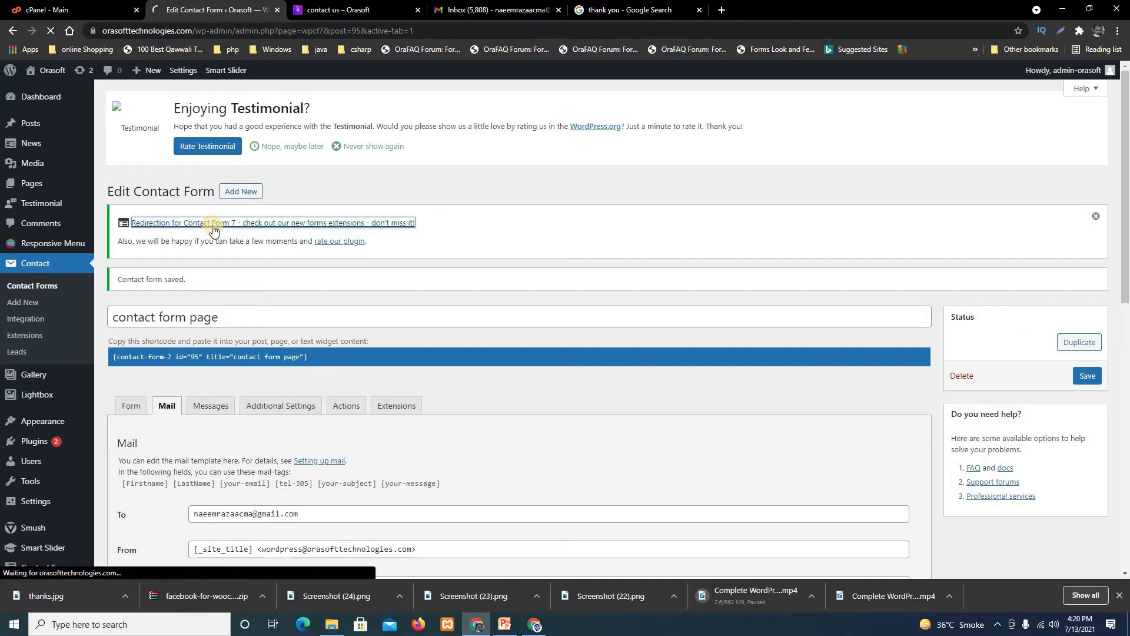
scroll(422, 391, down, 3)
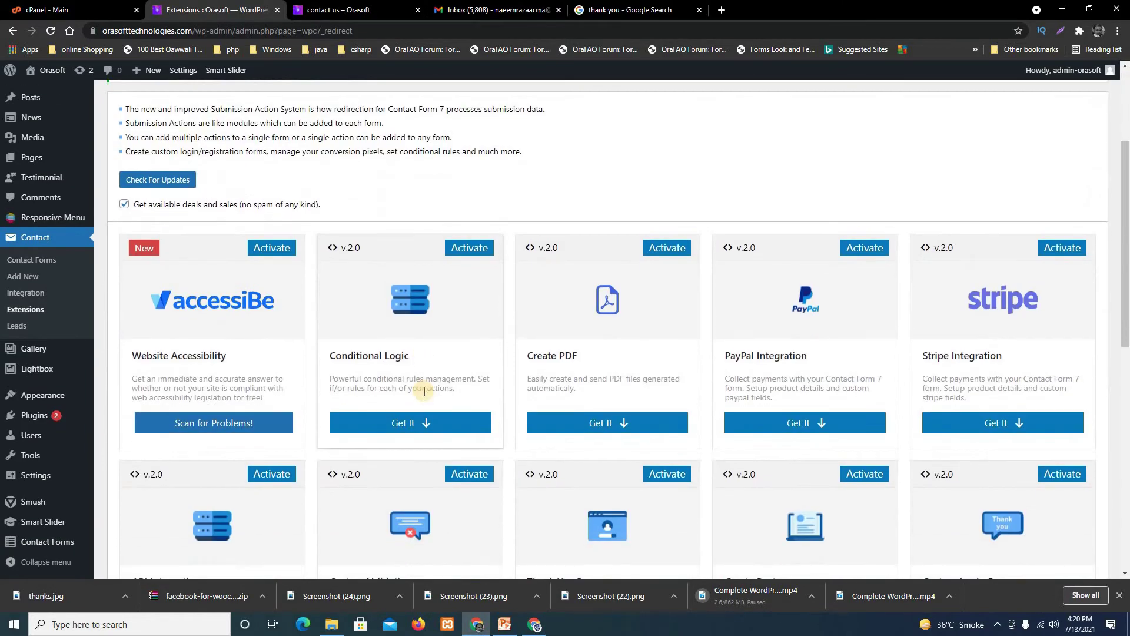
scroll(404, 392, down, 2)
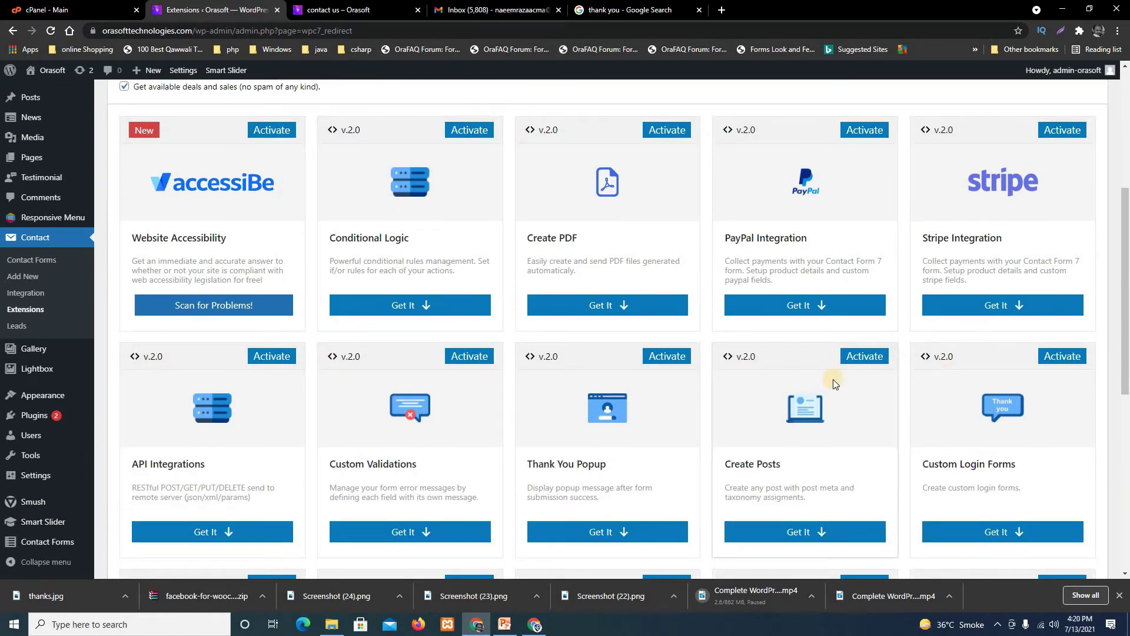
scroll(833, 383, down, 1)
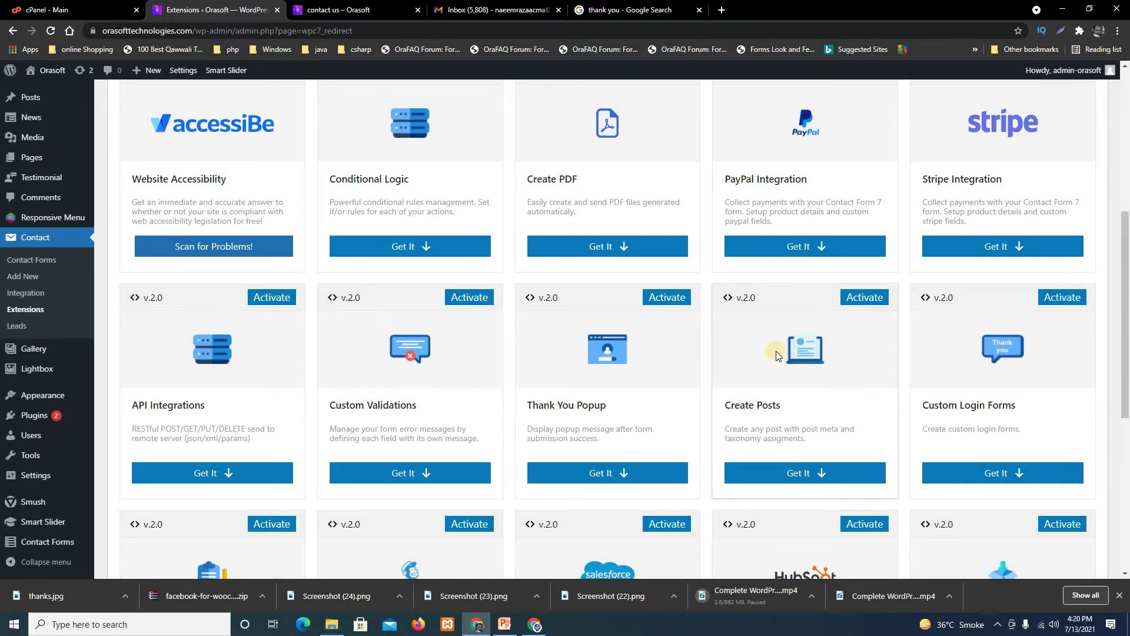
scroll(776, 351, down, 2)
scroll(782, 355, up, 4)
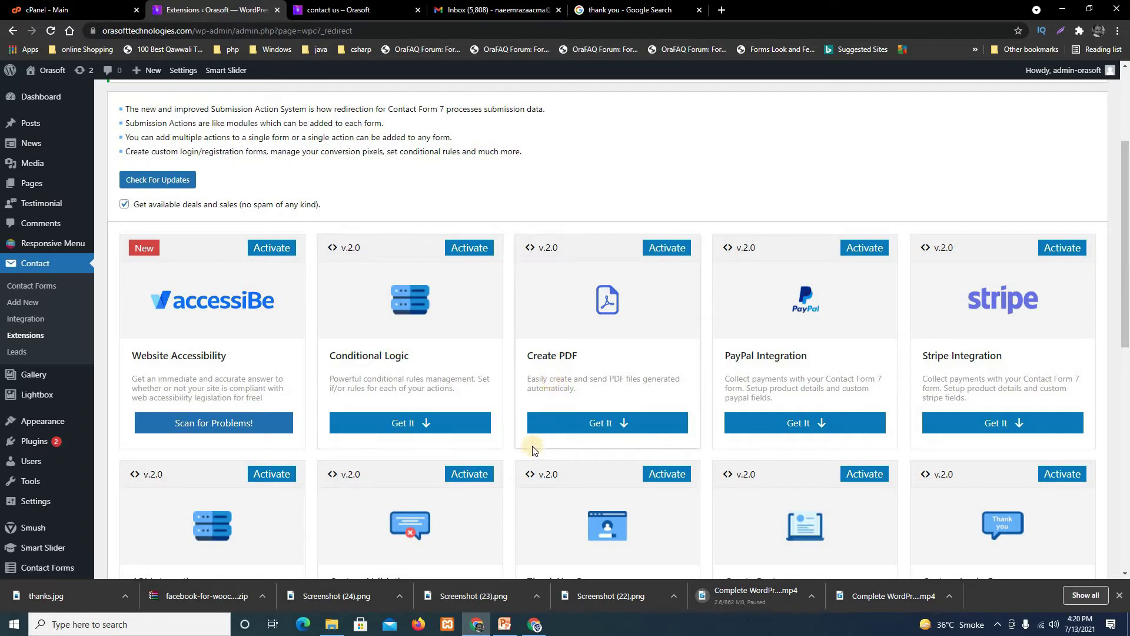
scroll(757, 375, down, 2)
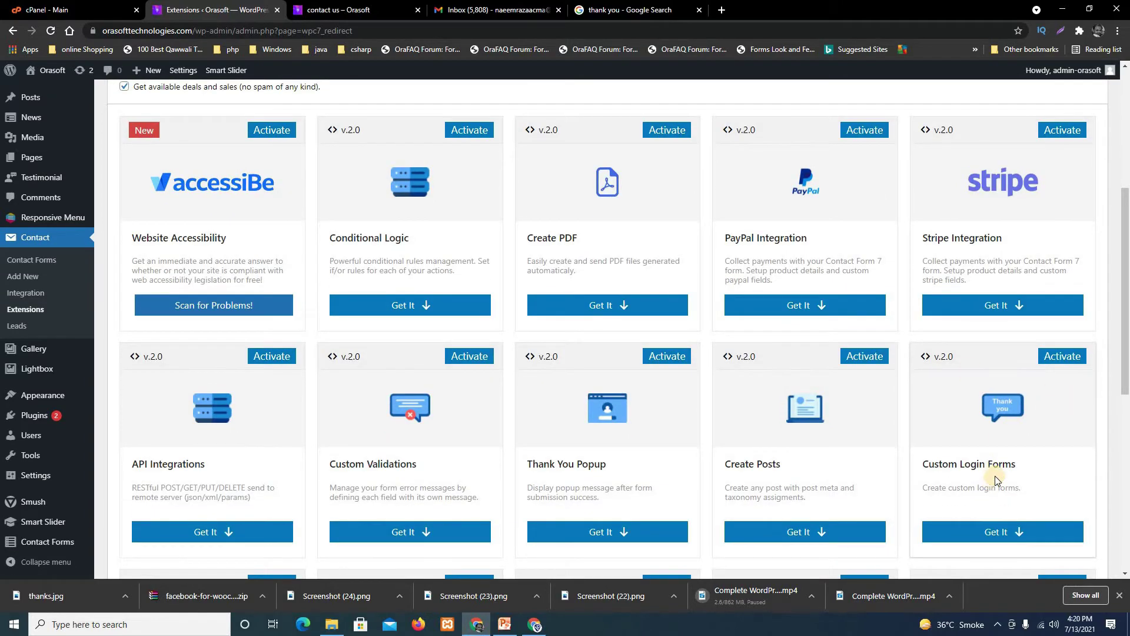
scroll(994, 473, down, 3)
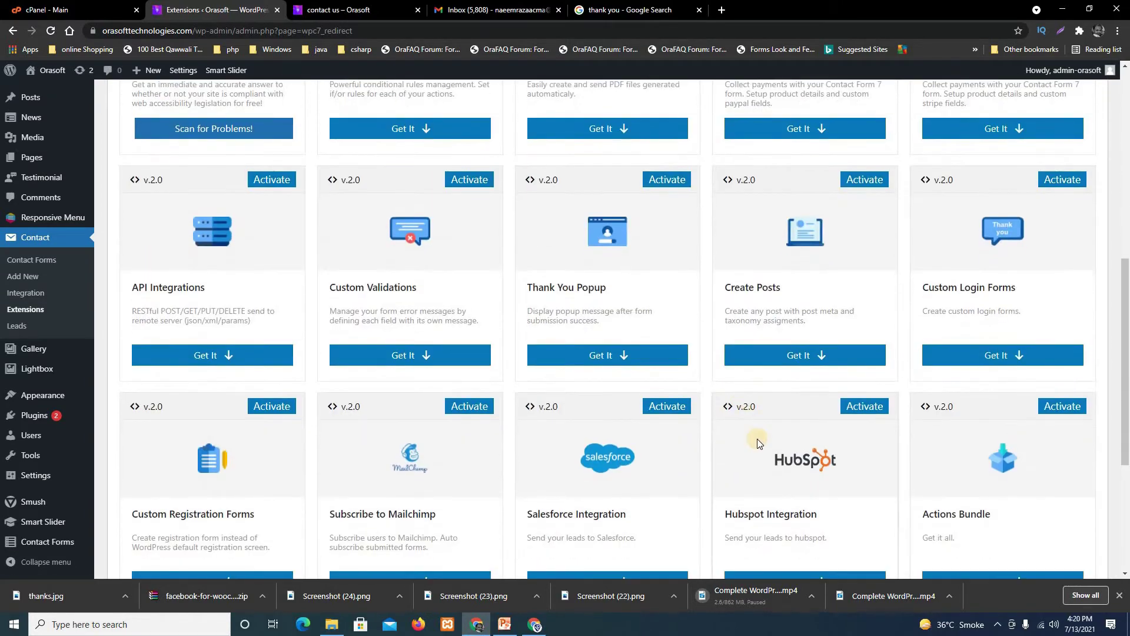
scroll(497, 503, down, 2)
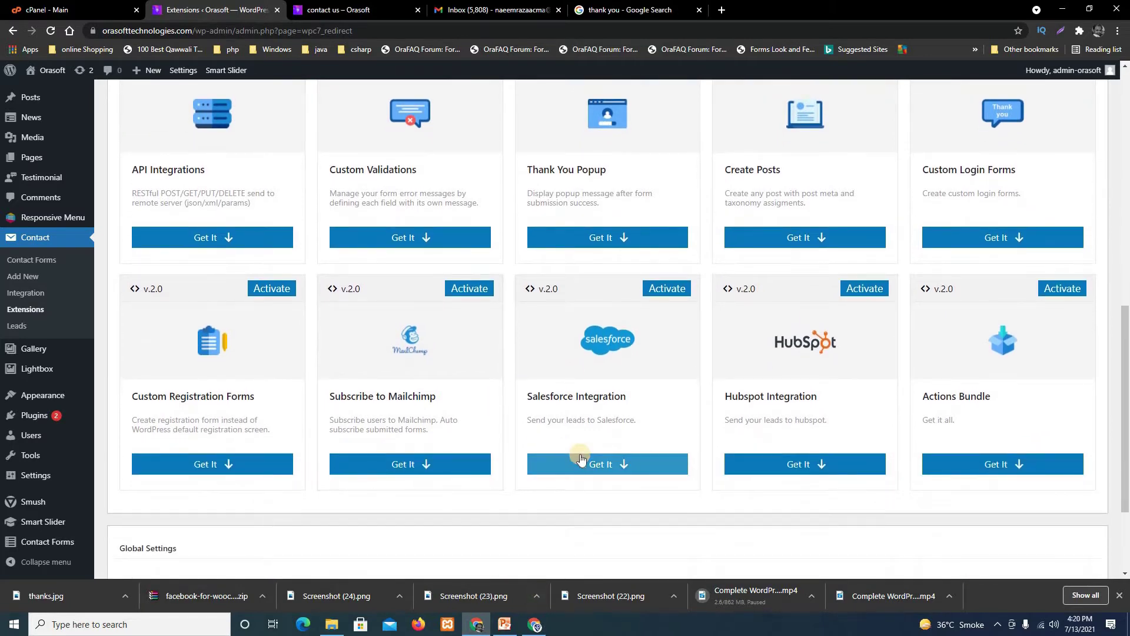
scroll(581, 458, down, 2)
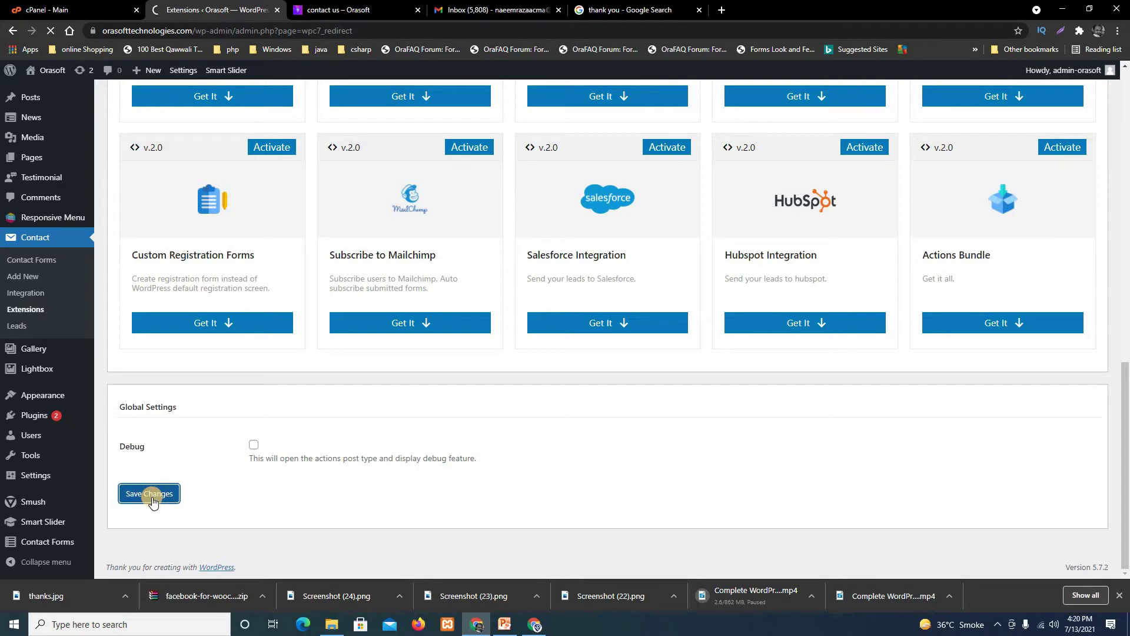
scroll(302, 565, down, 12)
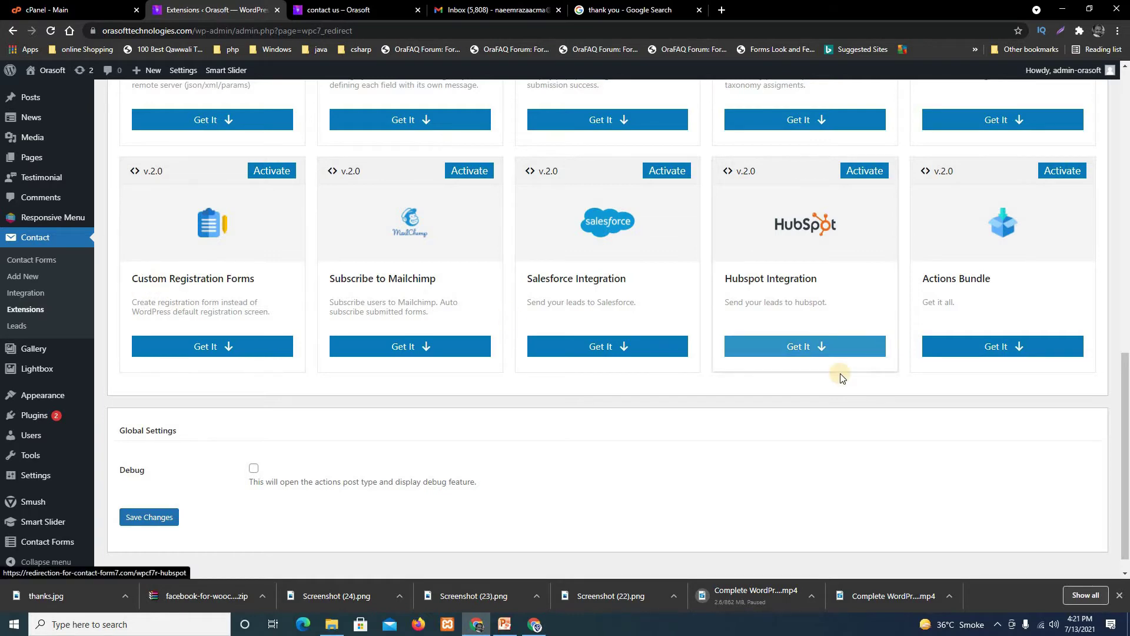
scroll(1002, 461, up, 3)
scroll(1003, 463, up, 3)
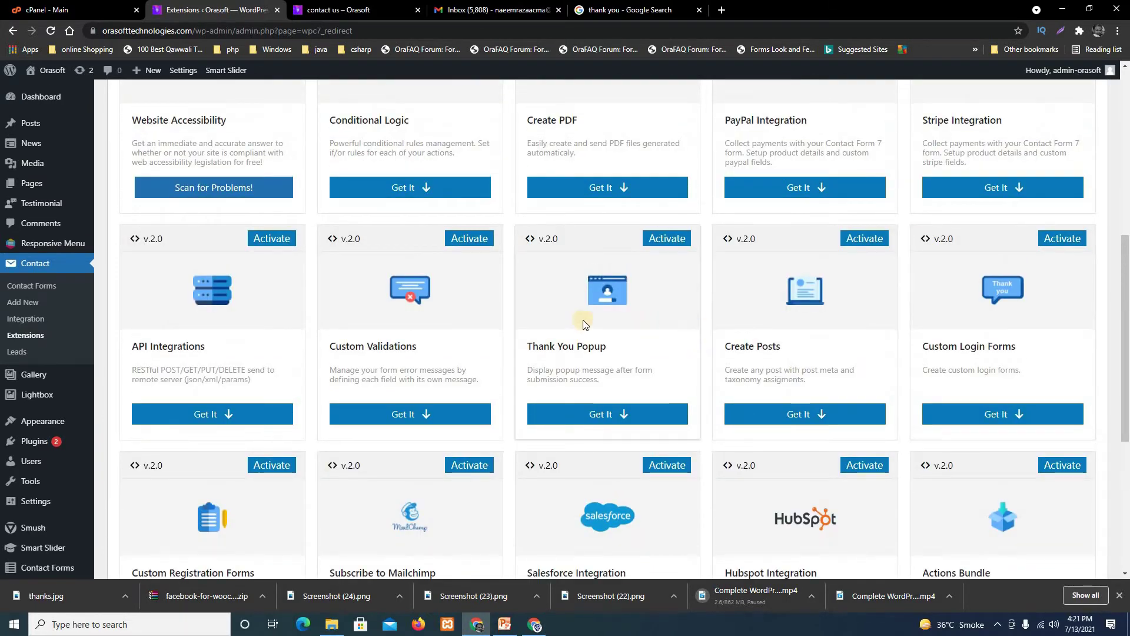
scroll(461, 323, up, 1)
scroll(460, 319, up, 4)
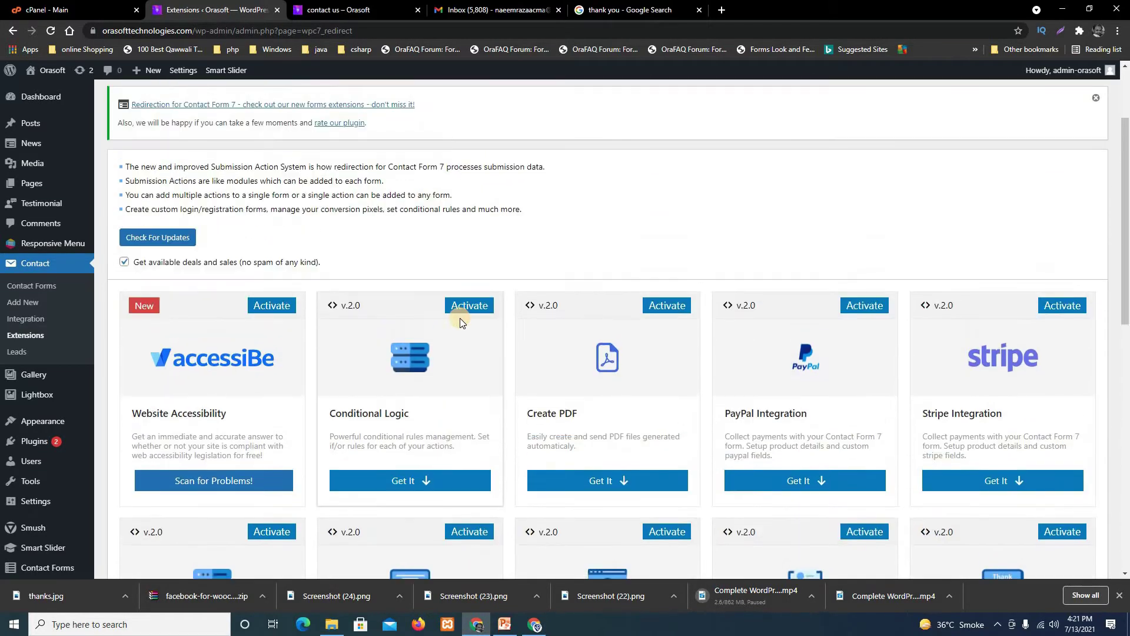
scroll(460, 321, up, 1)
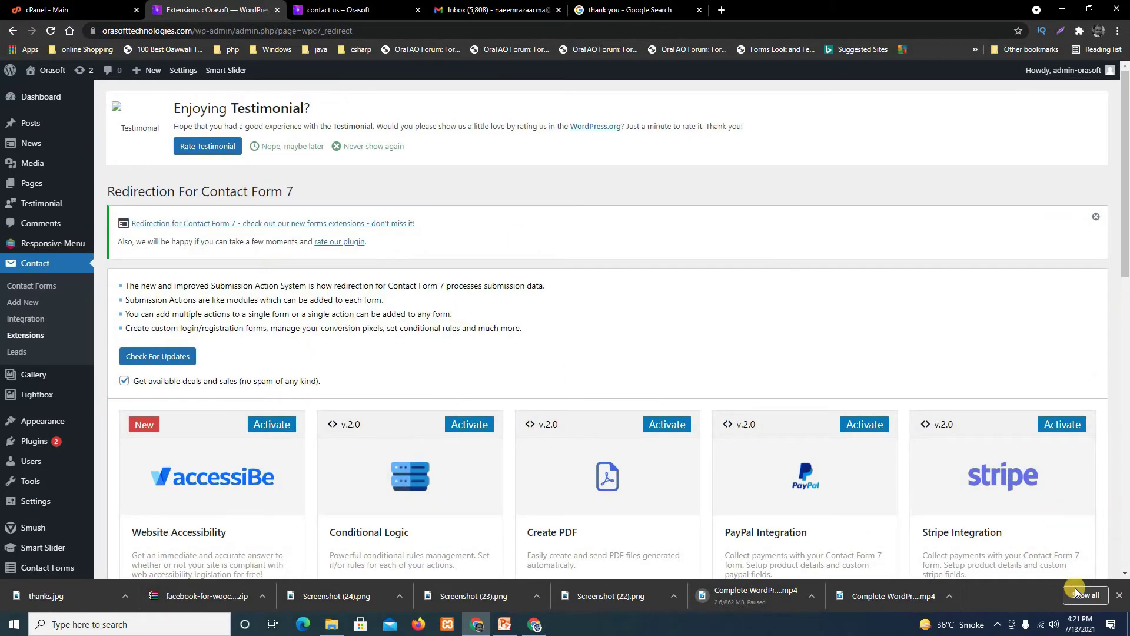
click(1000, 624)
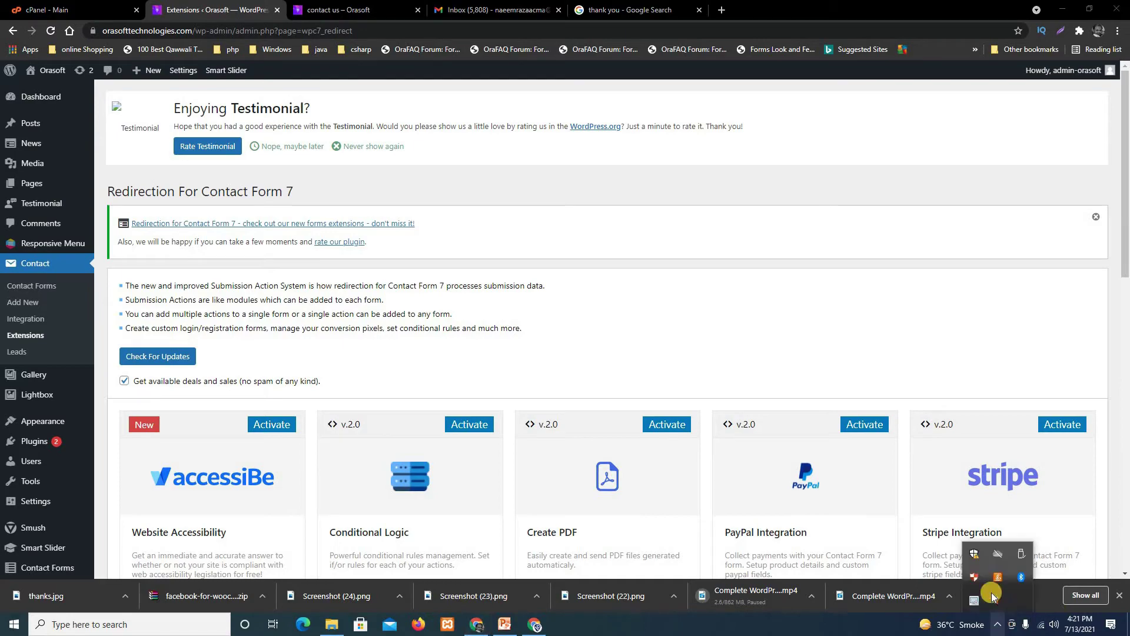
click(985, 566)
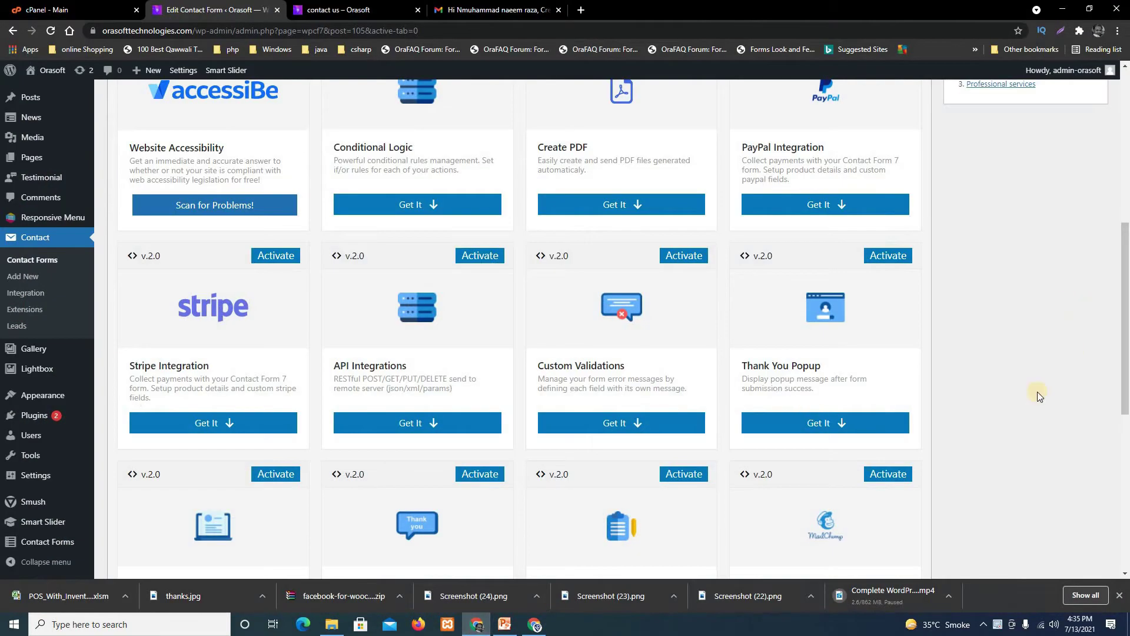
Scroll through the form's Extensions panel, with cards like Stripe Integration and Custom Validations.
scroll(861, 465, down, 4)
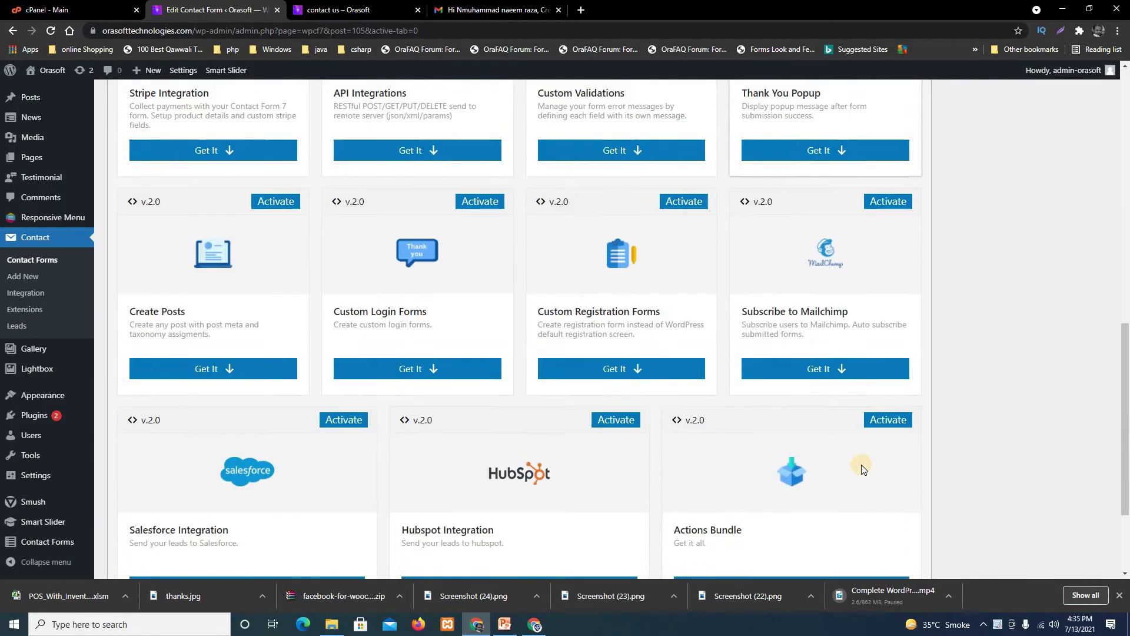
scroll(859, 465, up, 4)
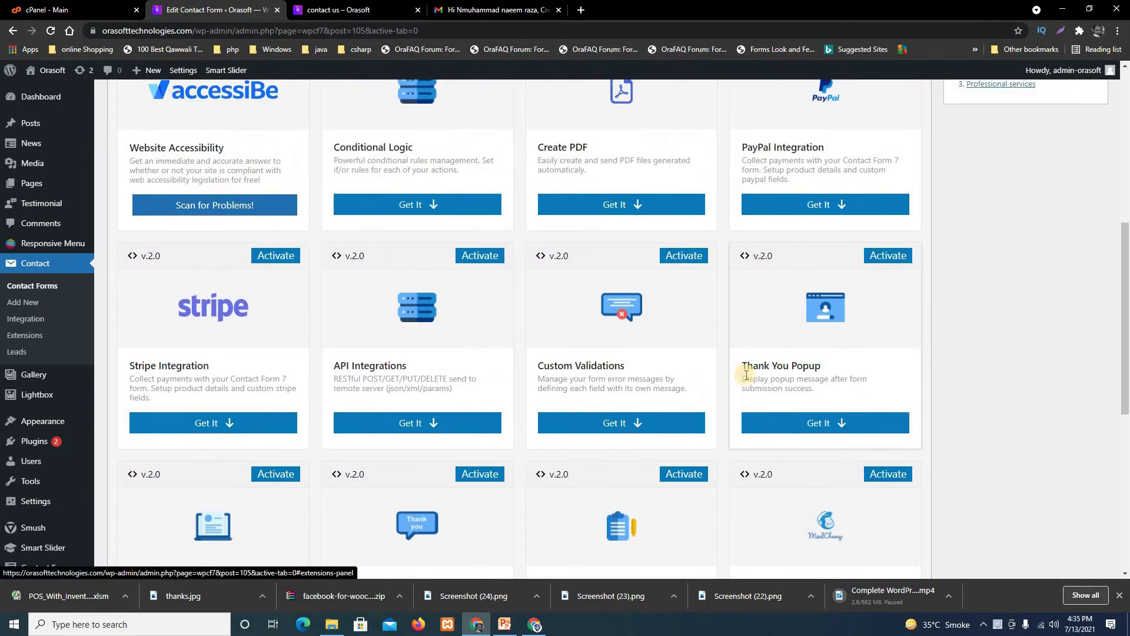
scroll(746, 375, up, 2)
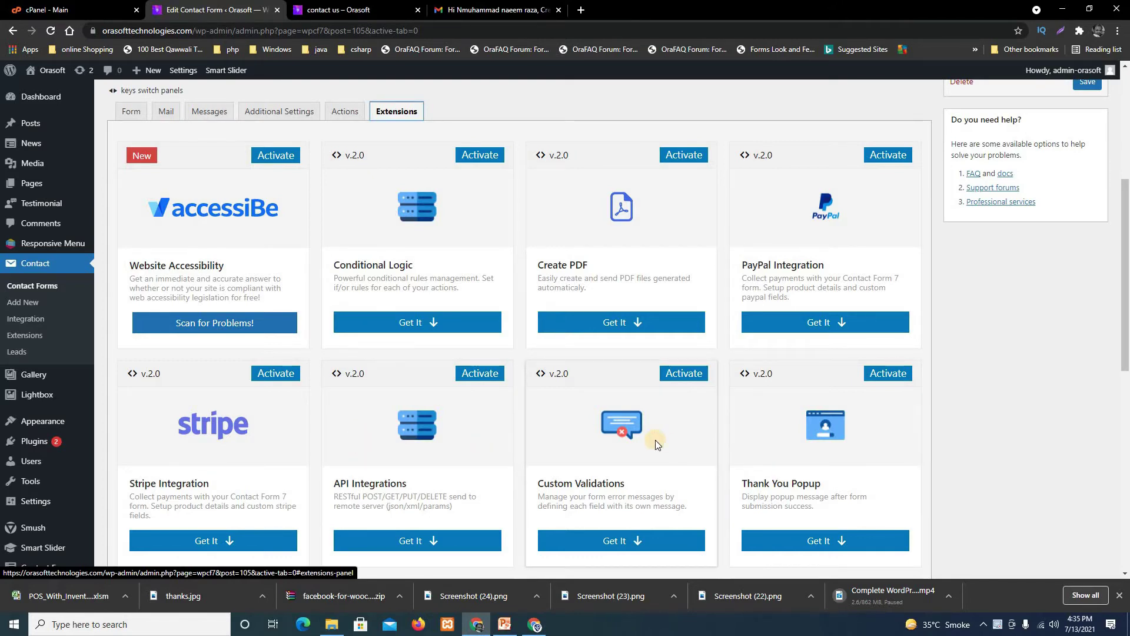
scroll(655, 440, down, 3)
scroll(588, 451, down, 3)
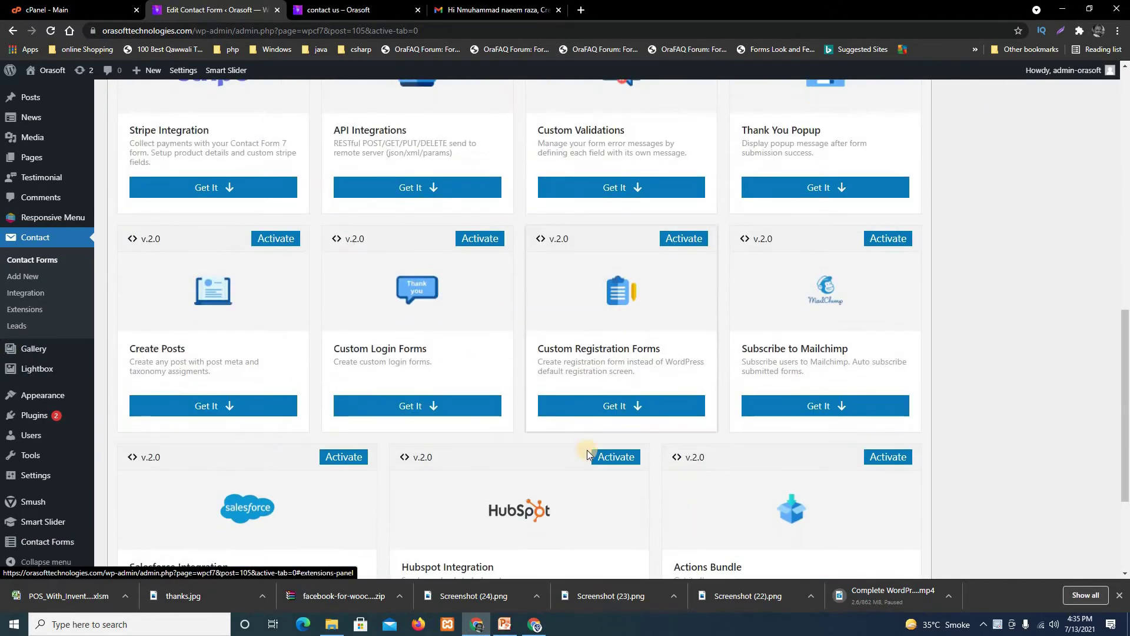
scroll(453, 317, up, 6)
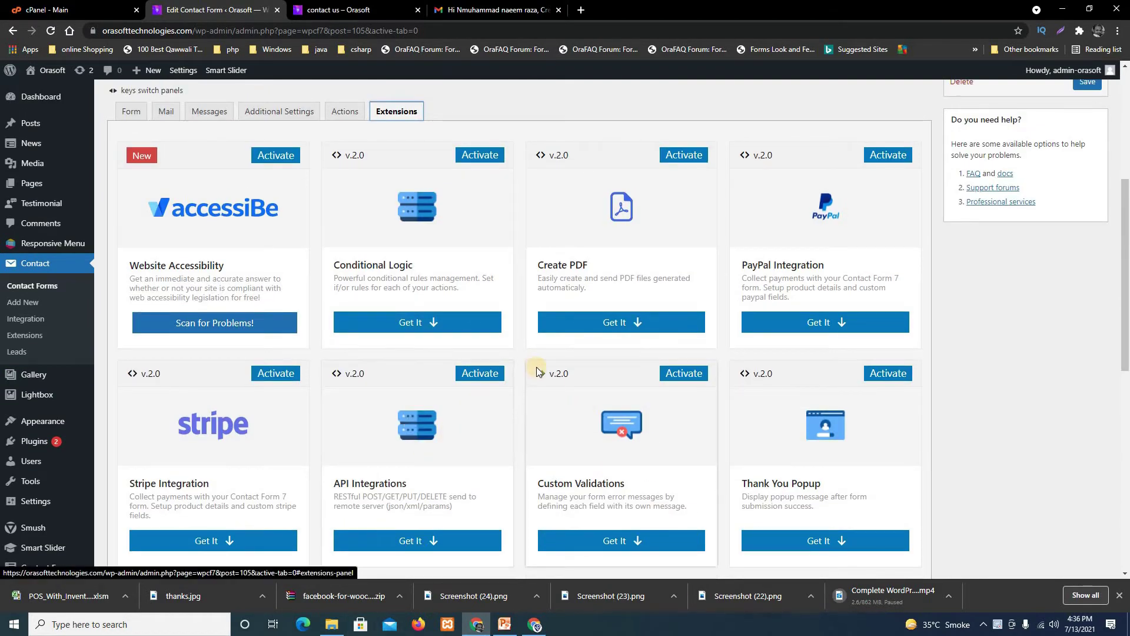
On the Actions tab, pick Redirect from Choose Action and add it as action 1.
click(345, 111)
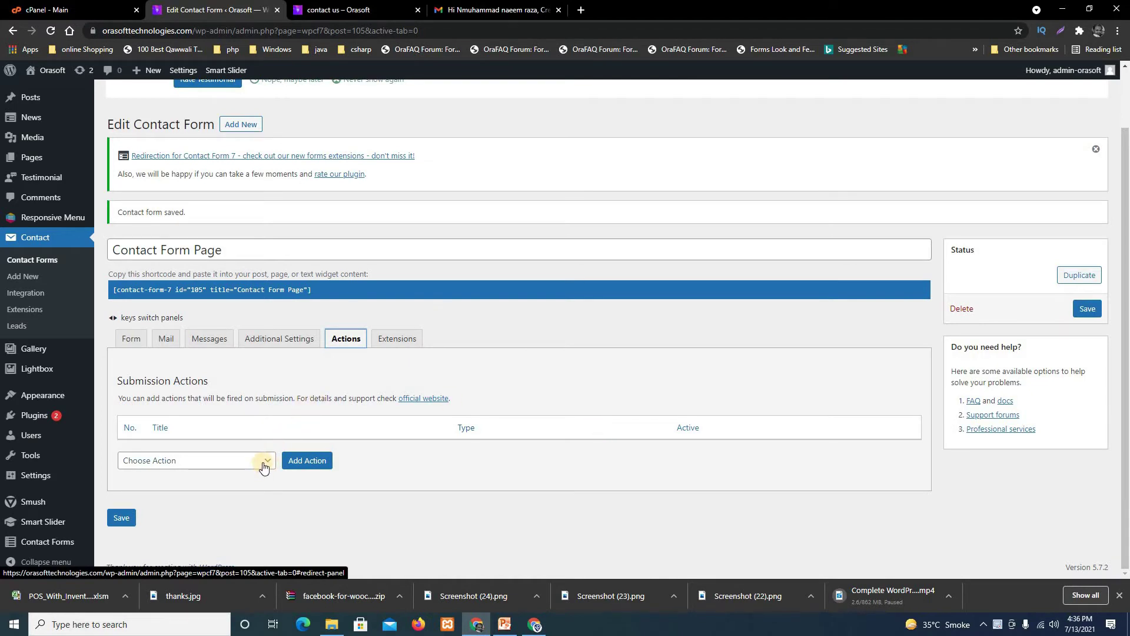
click(197, 465)
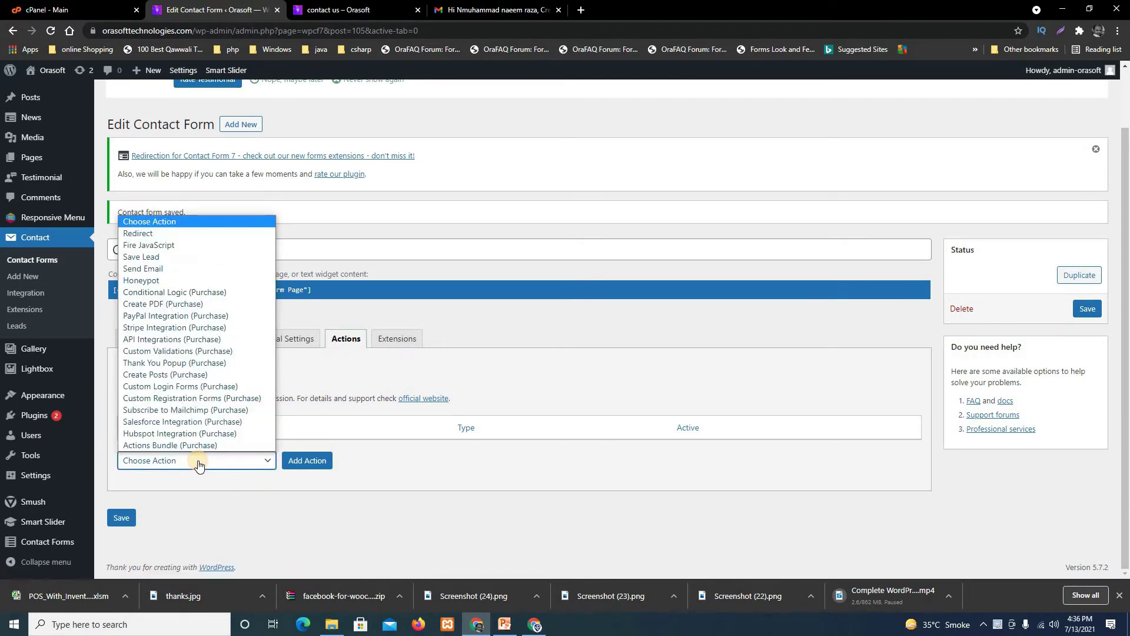
click(156, 233)
click(308, 460)
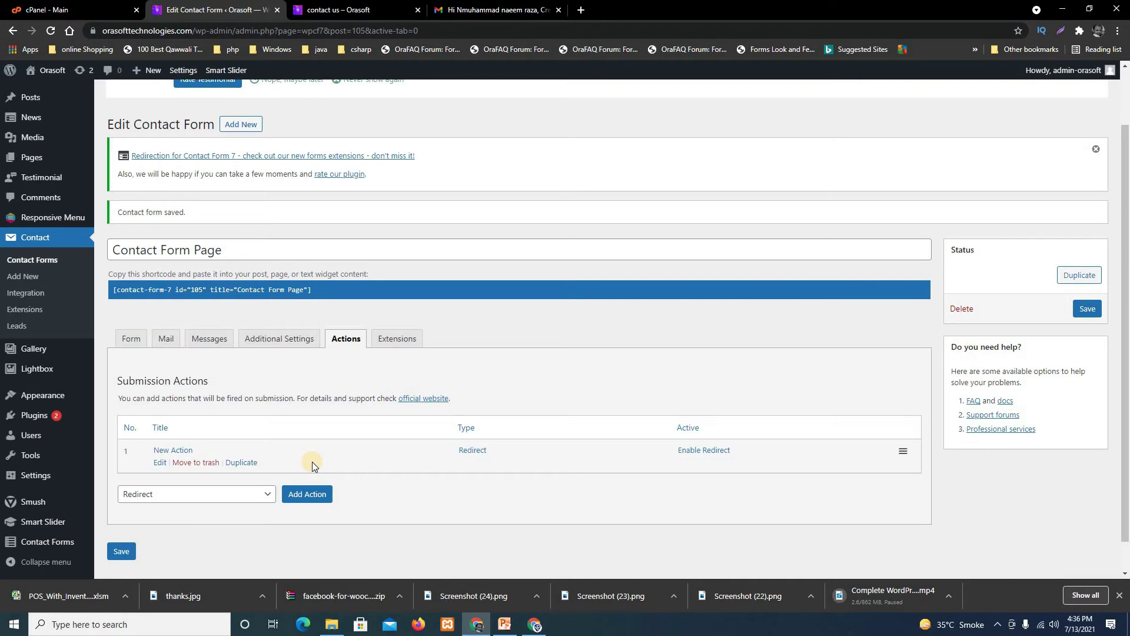
Rename the contact form's new action to Redirection.
click(159, 462)
scroll(786, 442, down, 2)
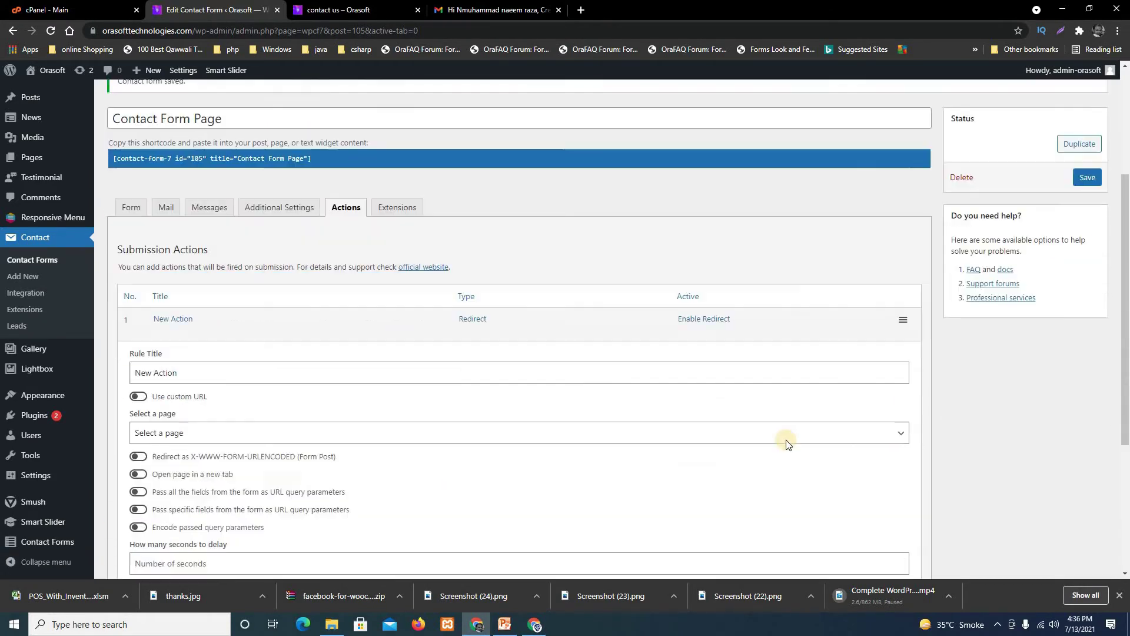
scroll(785, 440, down, 3)
click(213, 212)
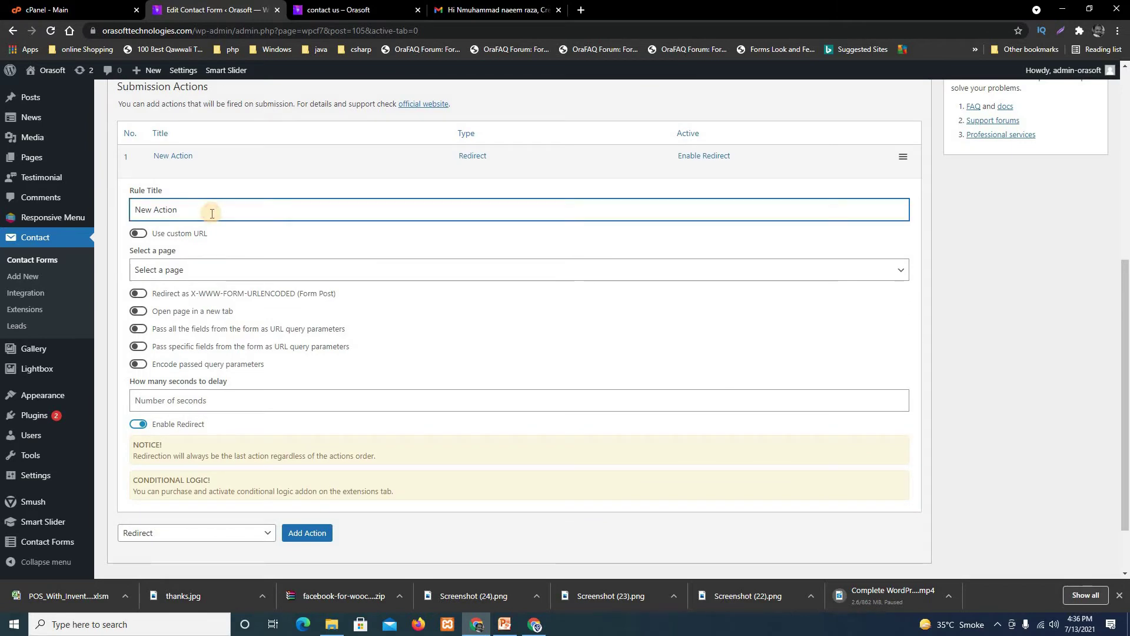
key(BackSpace)
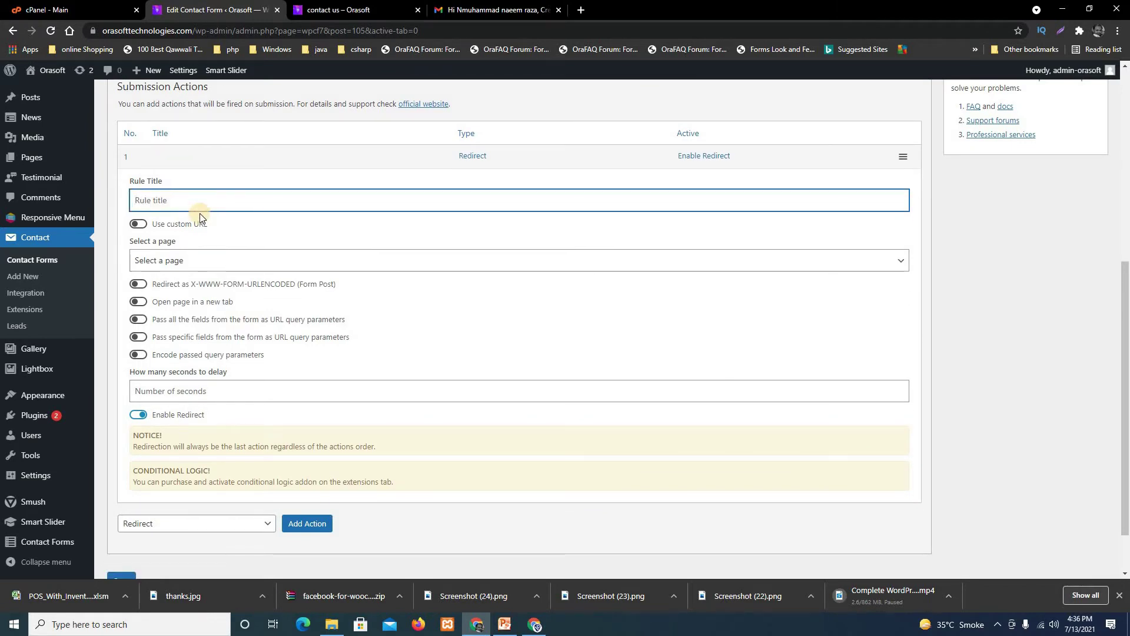
text(Redire)
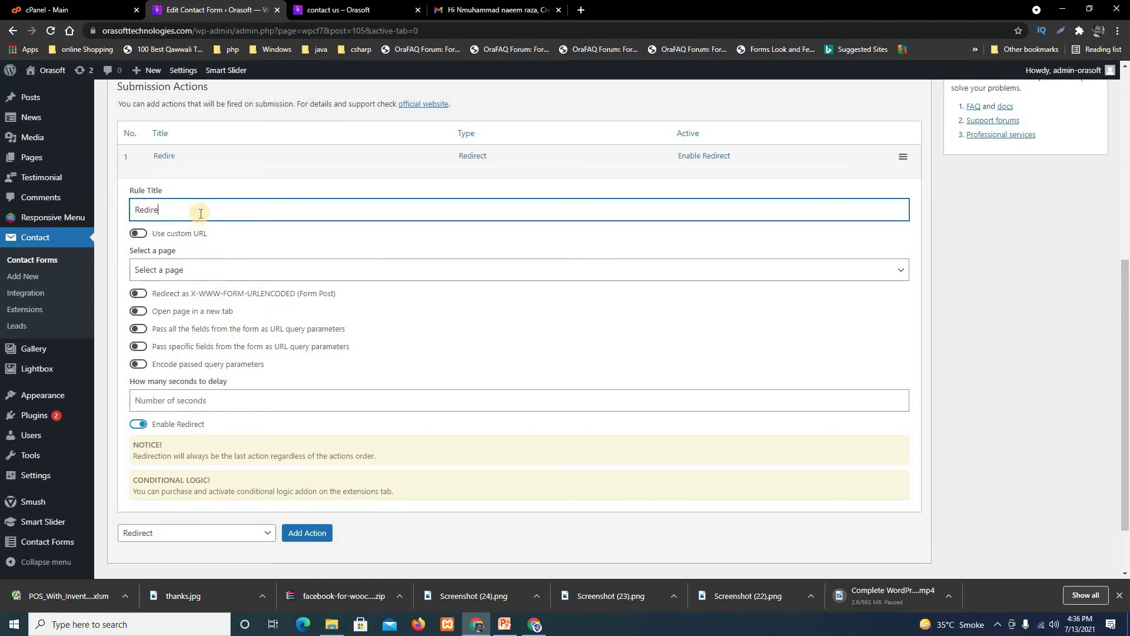
text(ction)
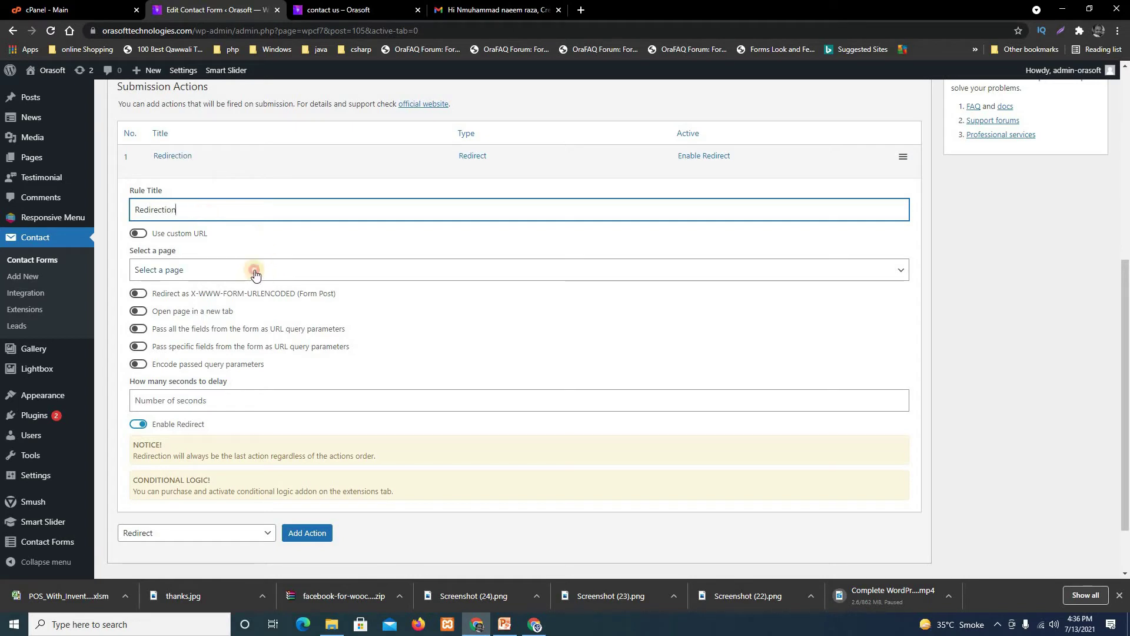
Point the redirect at the Thanks You! page, open it in a new tab, and save.
click(254, 269)
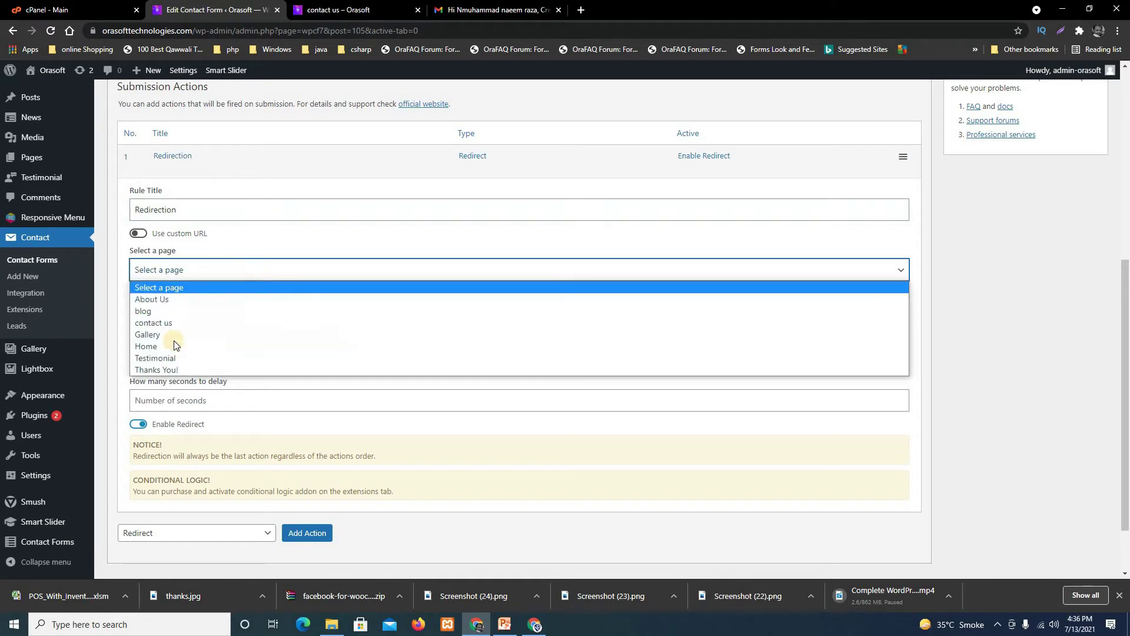
click(190, 371)
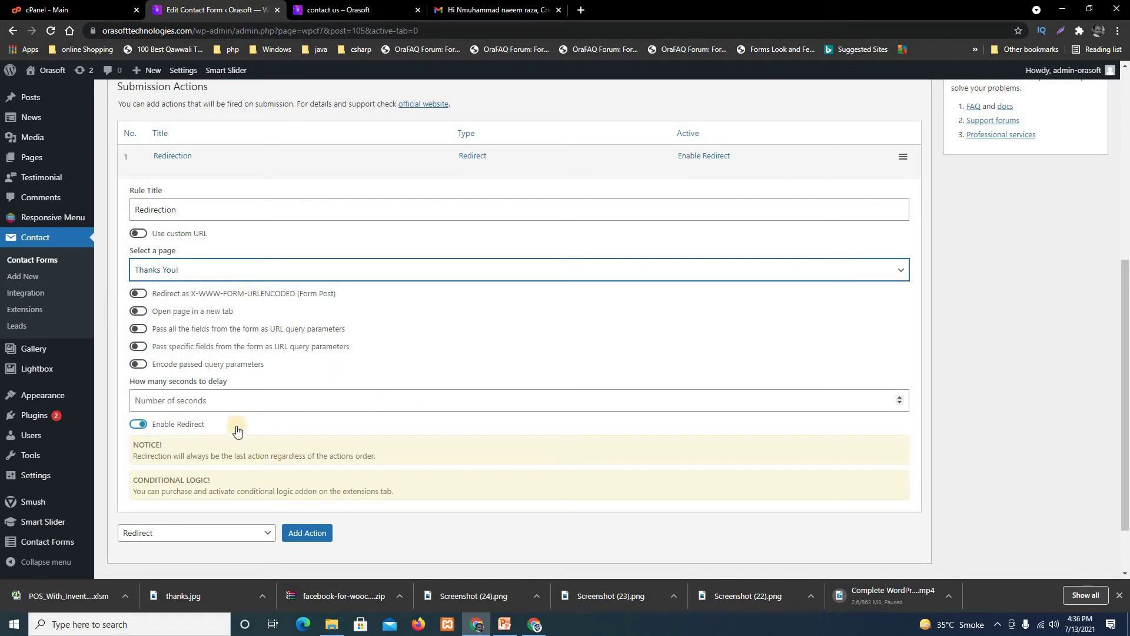
click(273, 398)
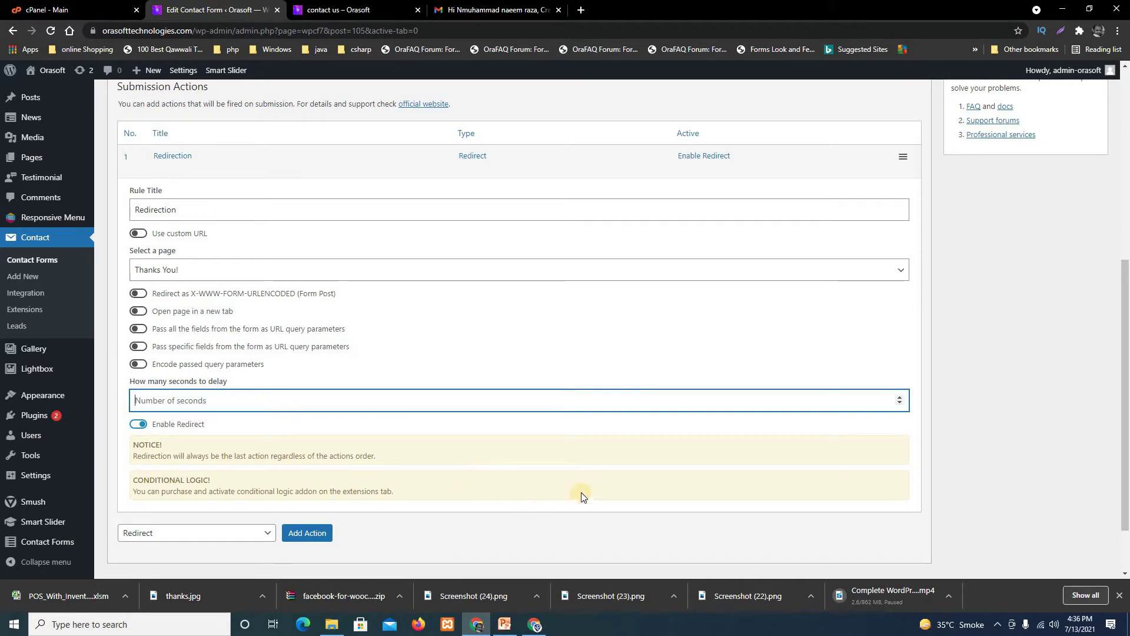
scroll(581, 492, down, 2)
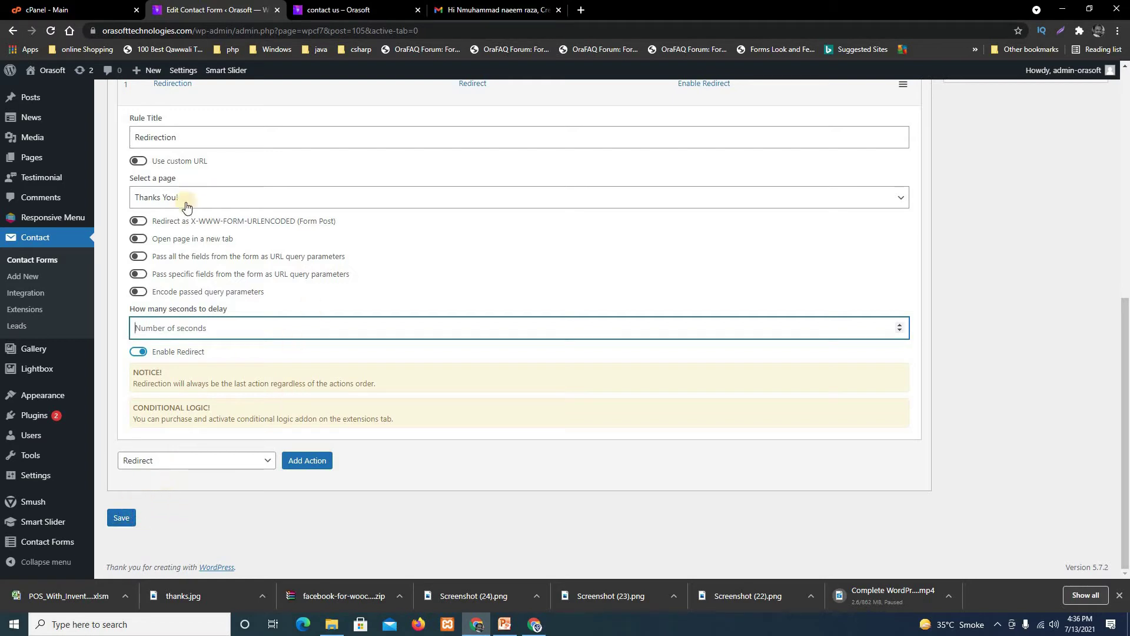
click(140, 239)
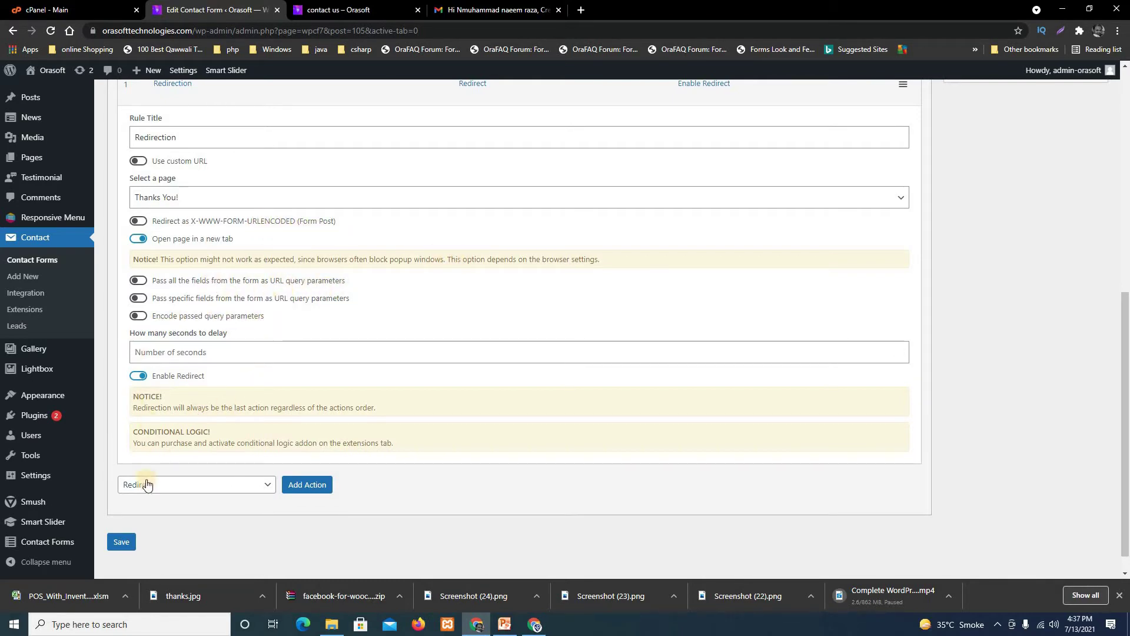
click(116, 544)
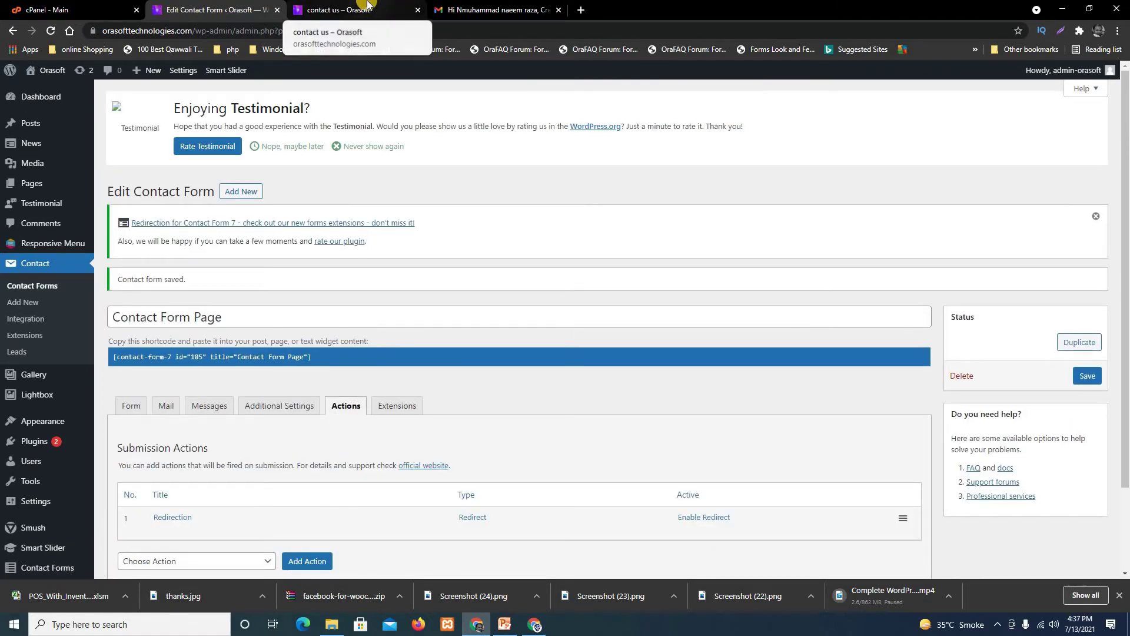
click(367, 7)
Reload the live contact us page and enter a test first and last name.
click(224, 8)
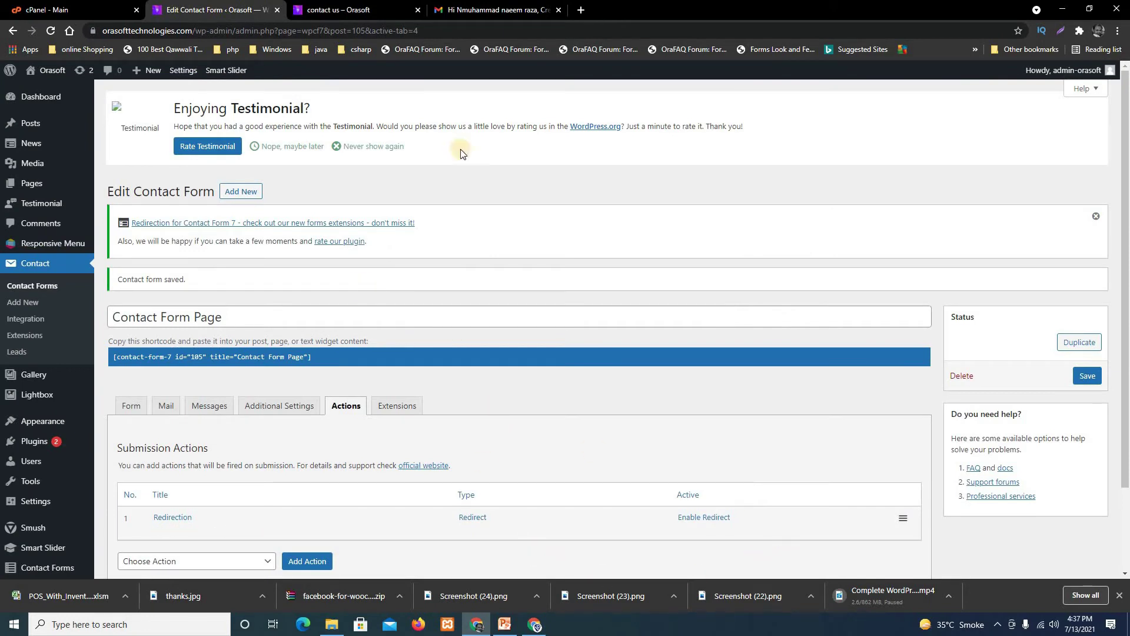
click(377, 7)
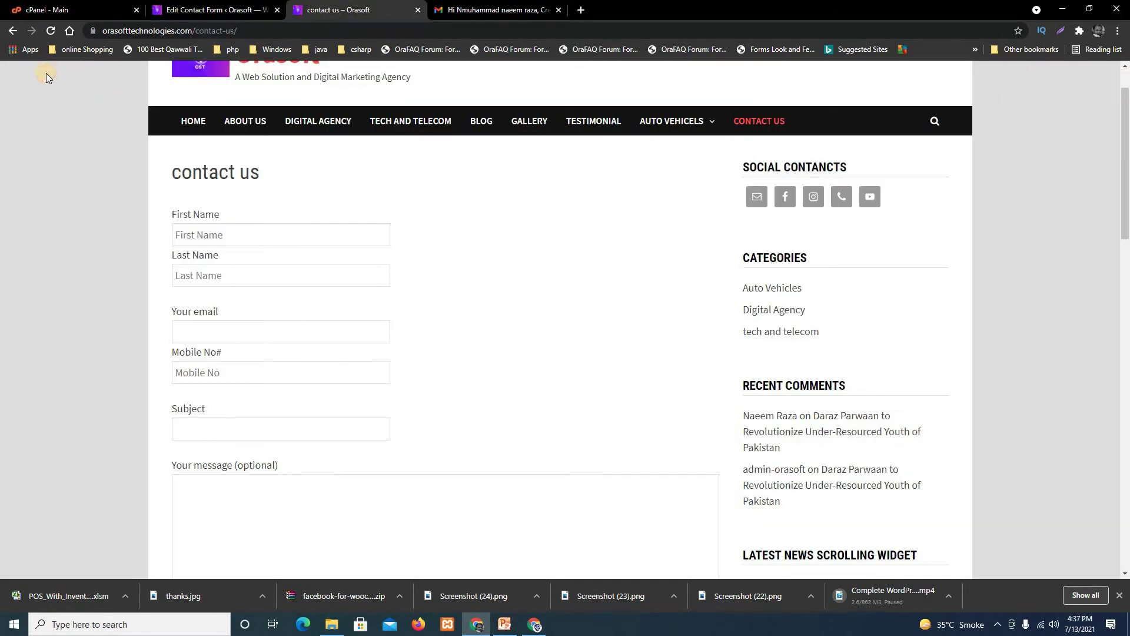
click(51, 33)
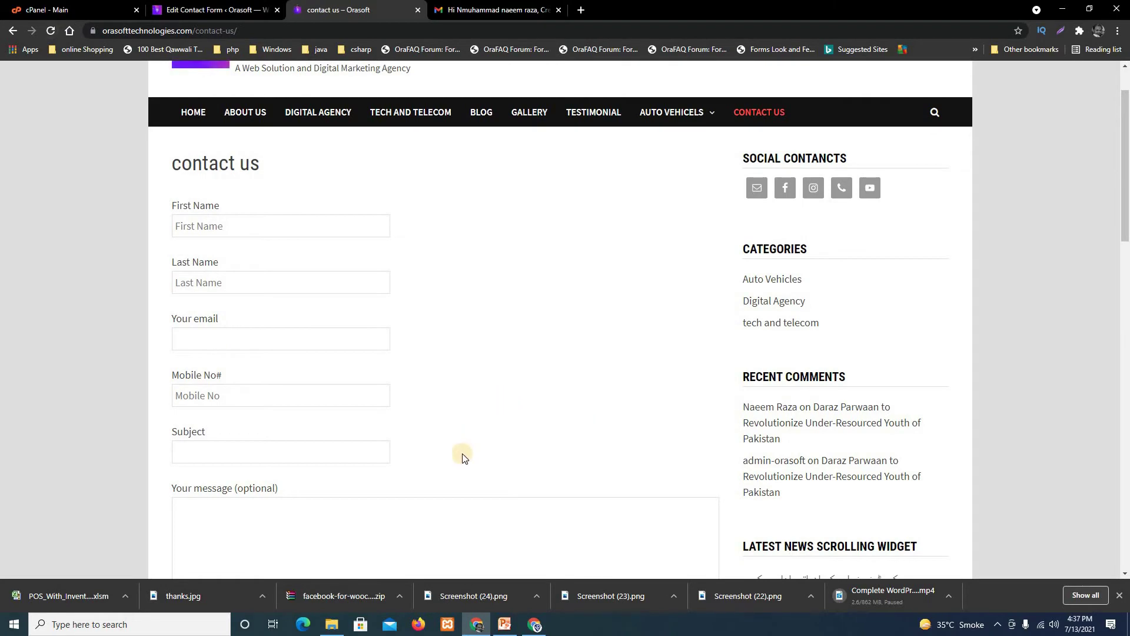
scroll(465, 463, down, 2)
scroll(464, 463, up, 2)
click(259, 223)
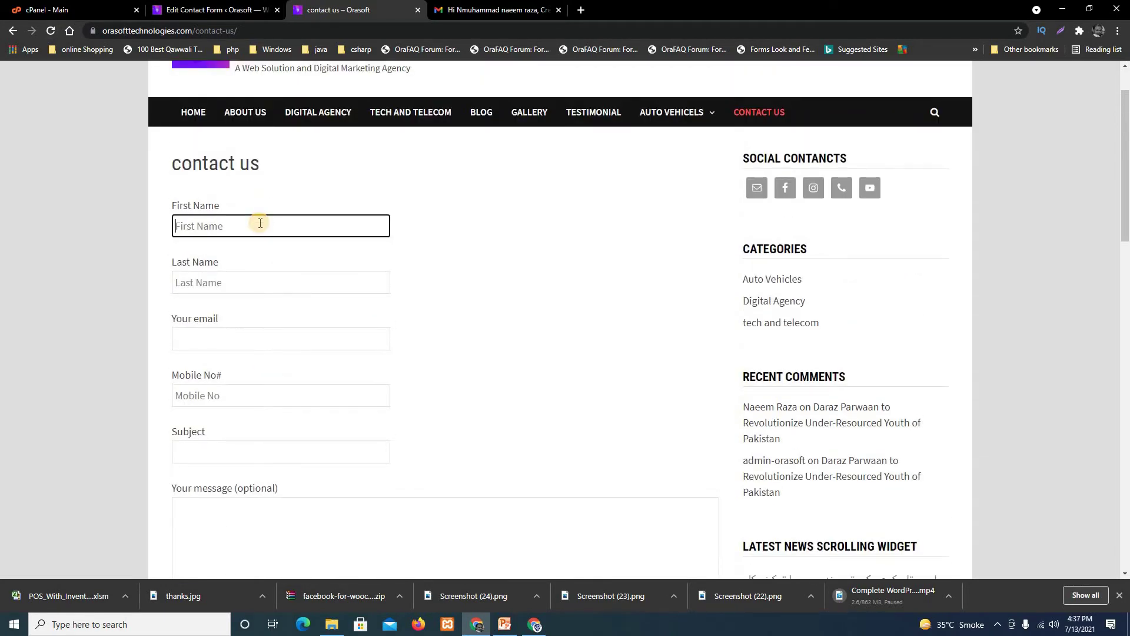
click(270, 287)
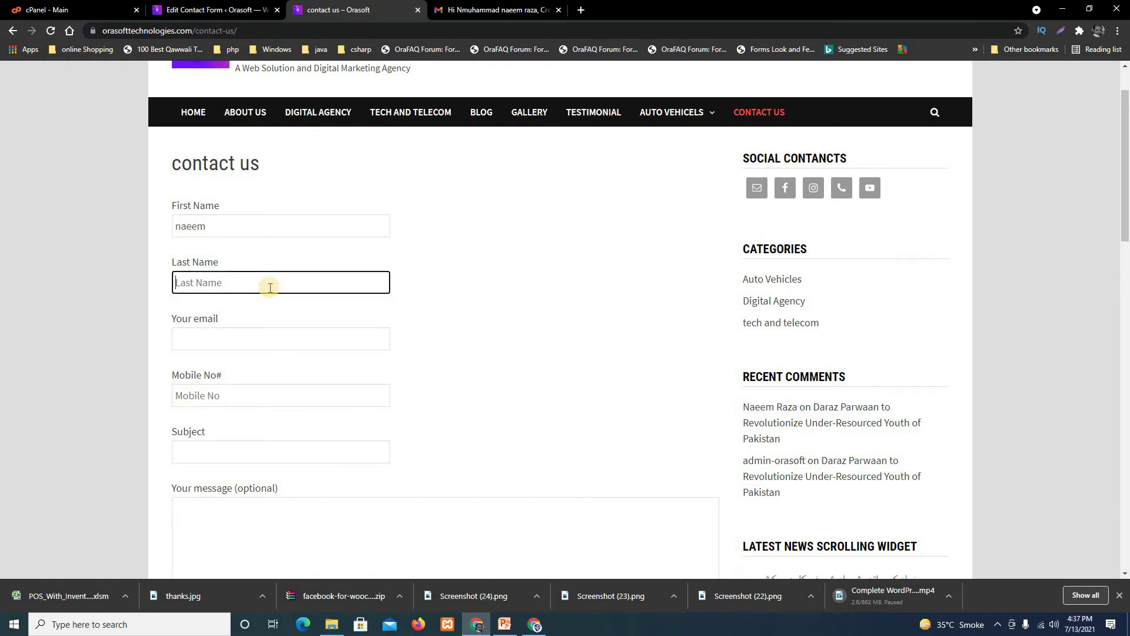
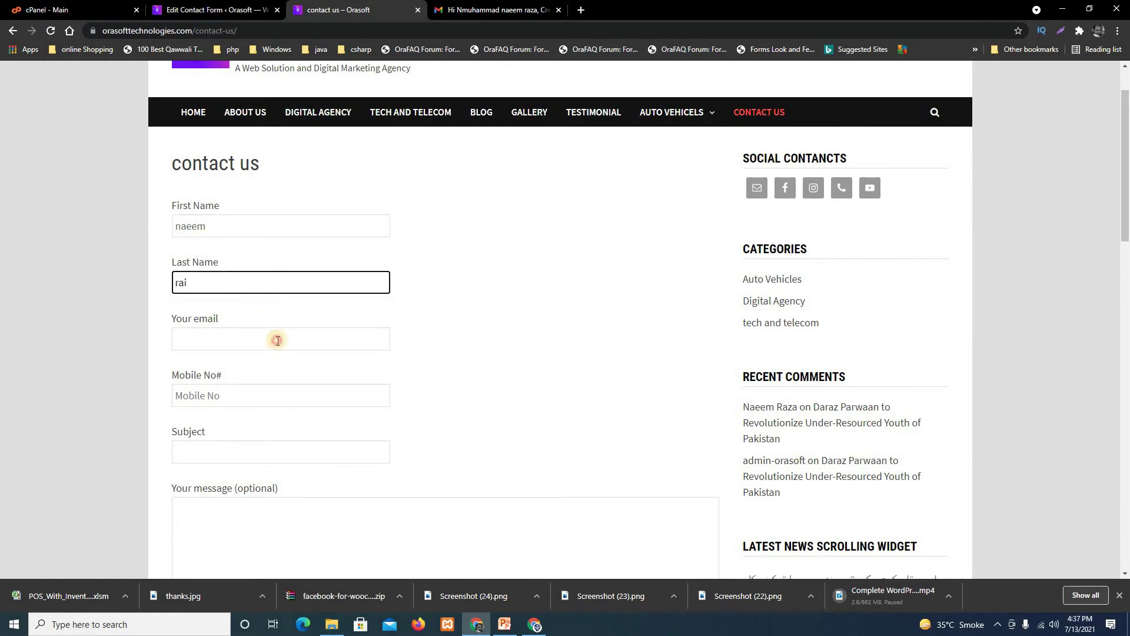
Fill in a test e-mail, mobile number, subject 'hello', and start the message.
click(277, 341)
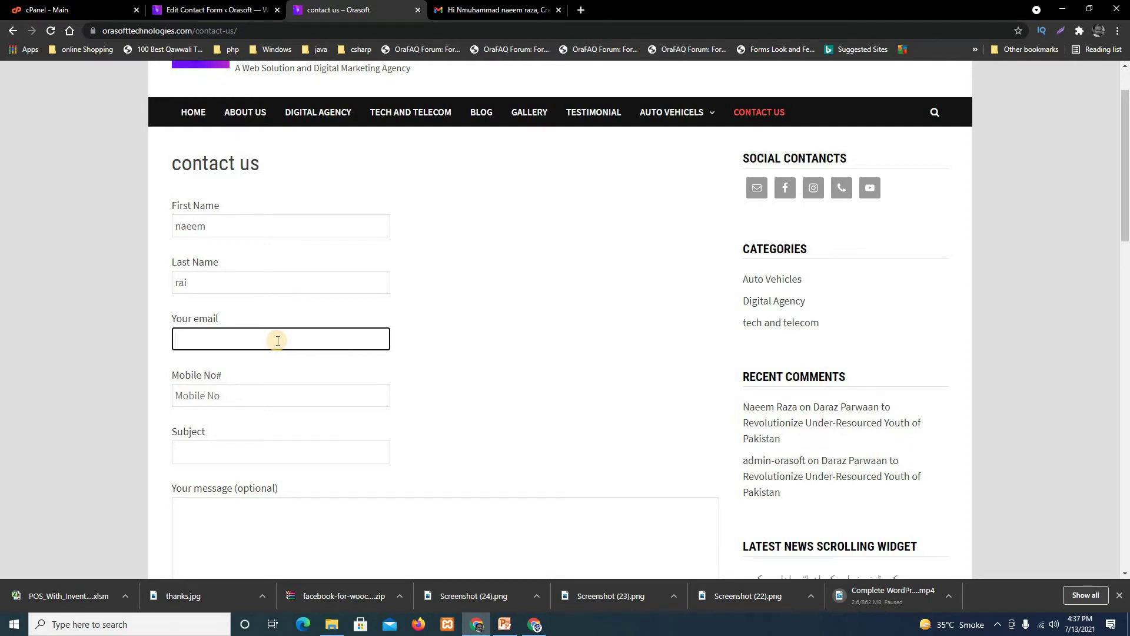
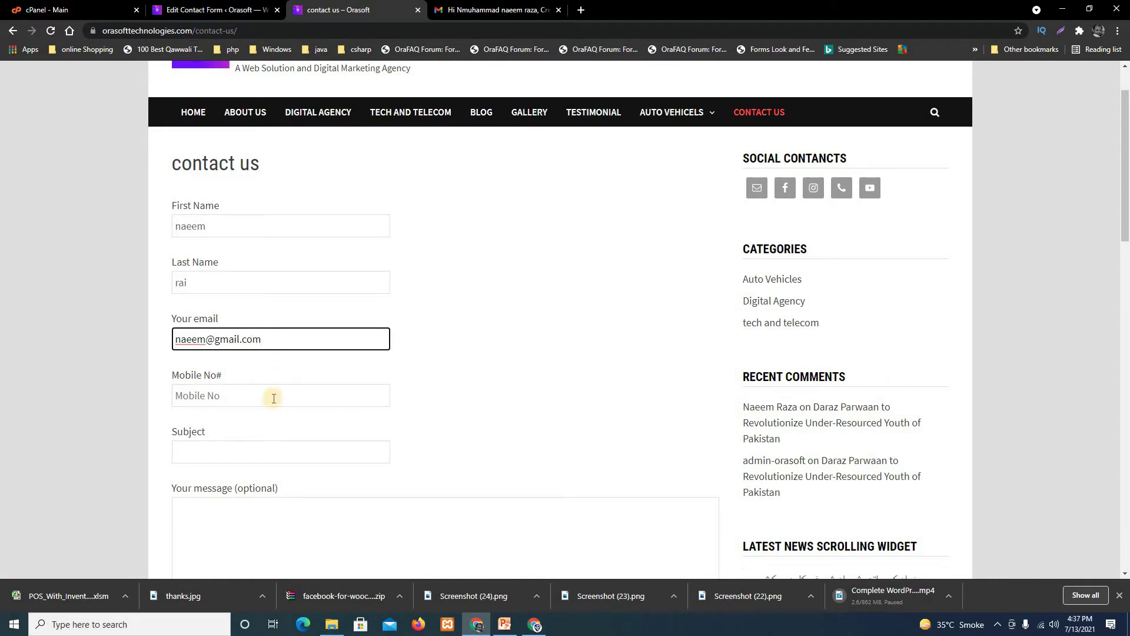
click(276, 397)
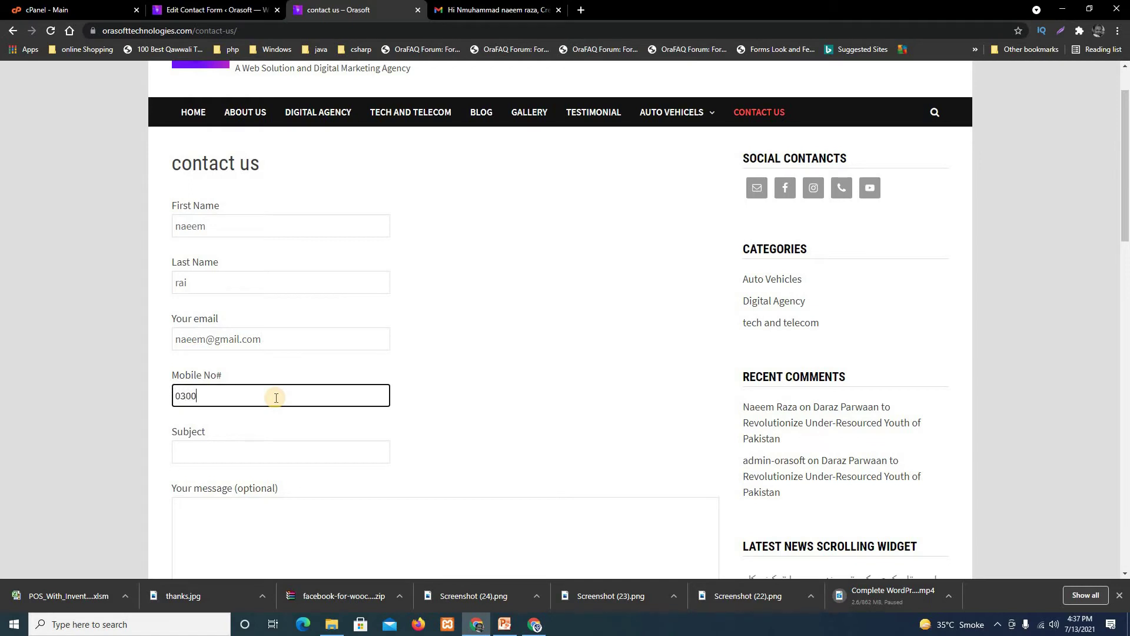
click(273, 464)
text(hello)
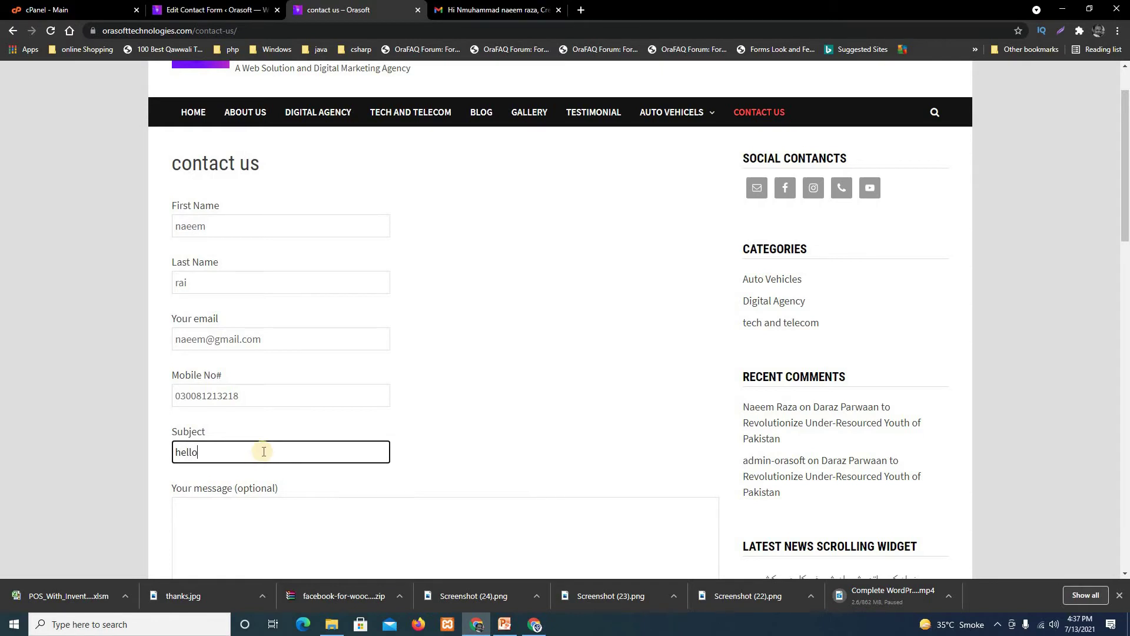
scroll(471, 568, down, 1)
scroll(471, 569, down, 3)
click(258, 348)
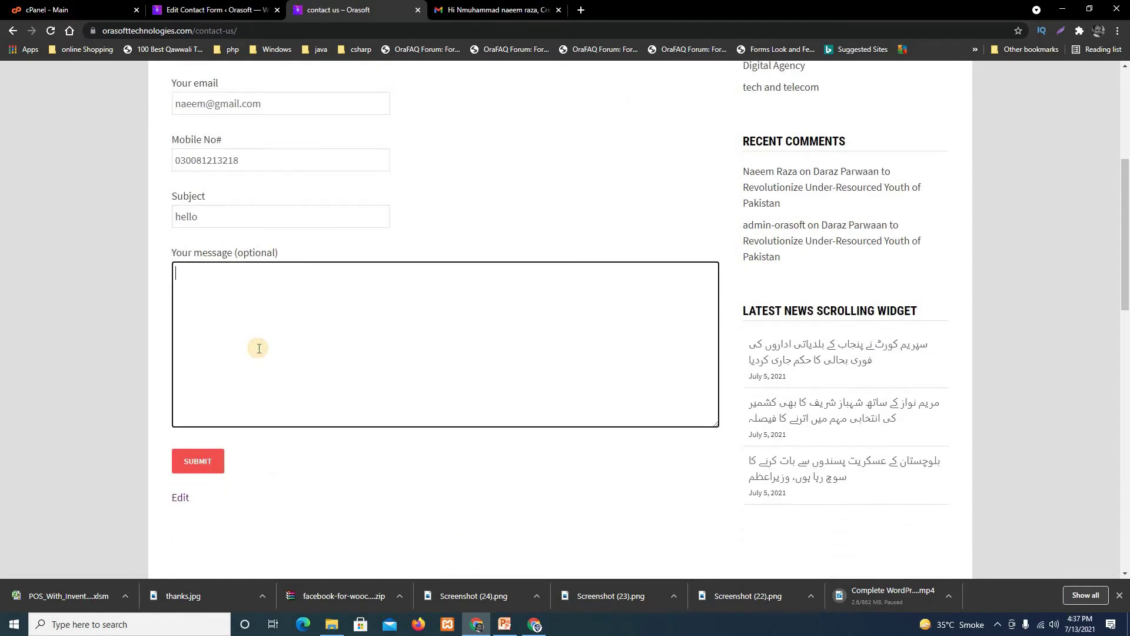
Submit the contact form and check that the Thanks You! page opens.
click(205, 467)
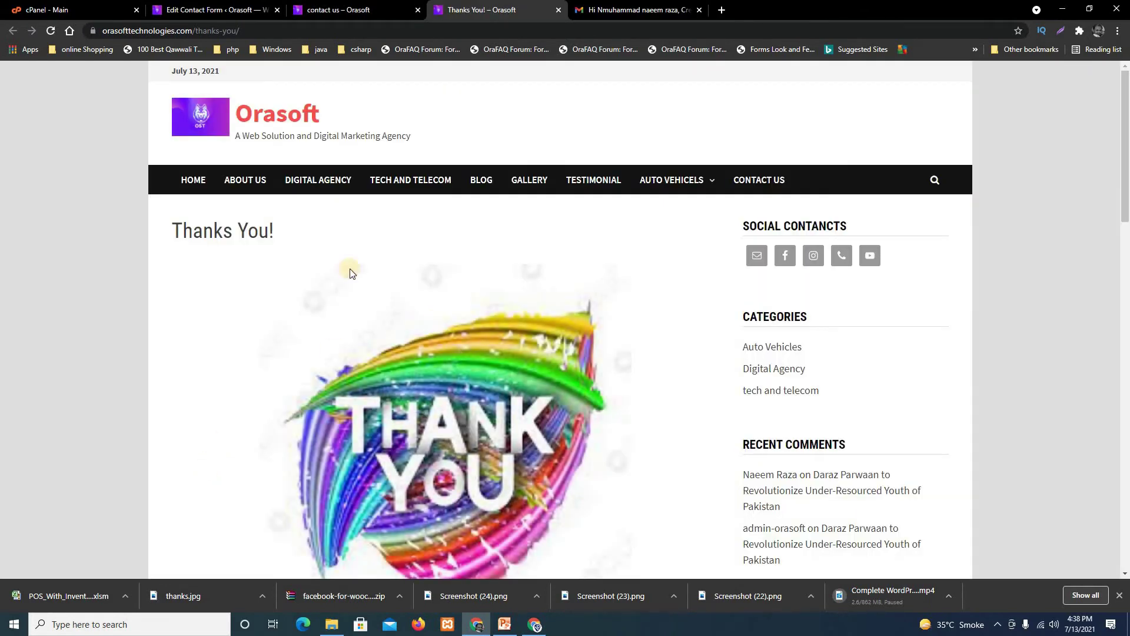
scroll(357, 331, down, 3)
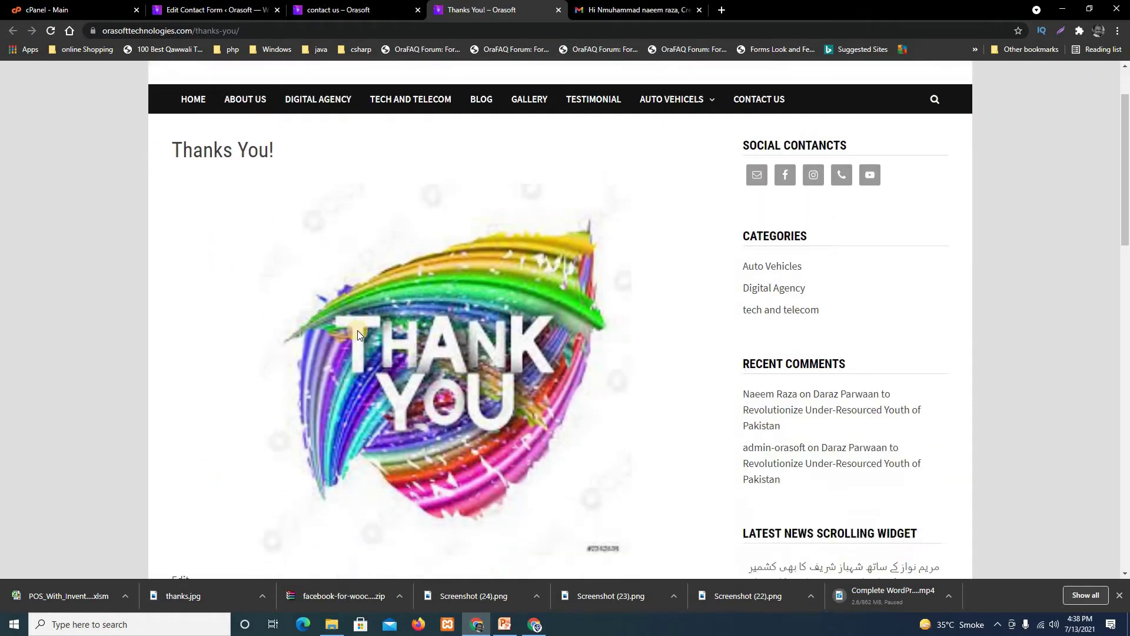
scroll(383, 395, up, 1)
scroll(383, 398, up, 1)
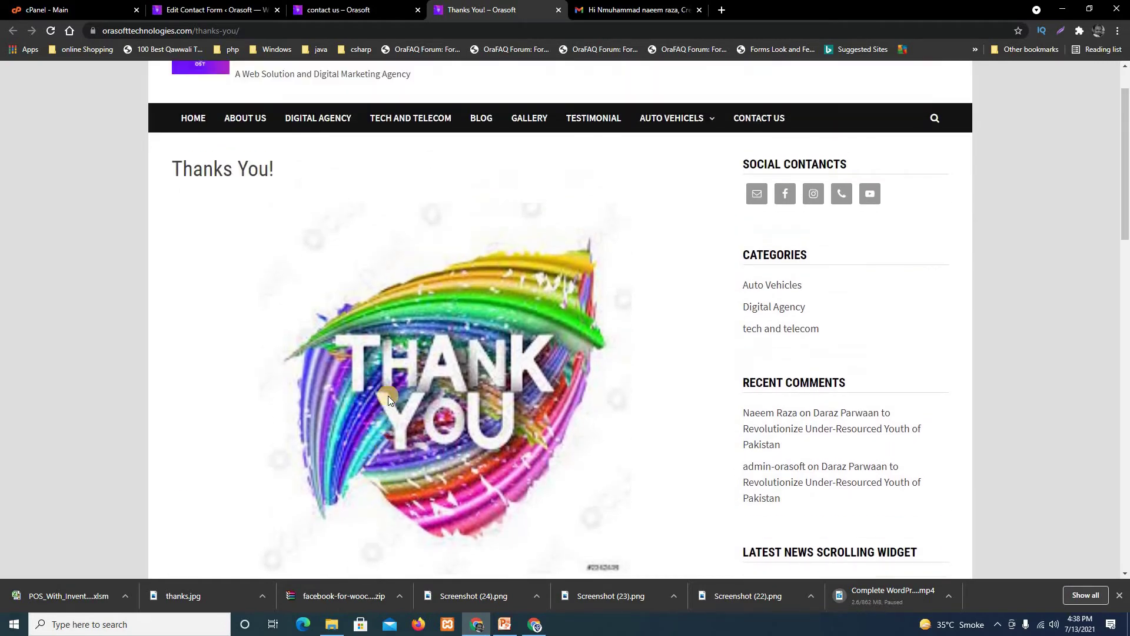
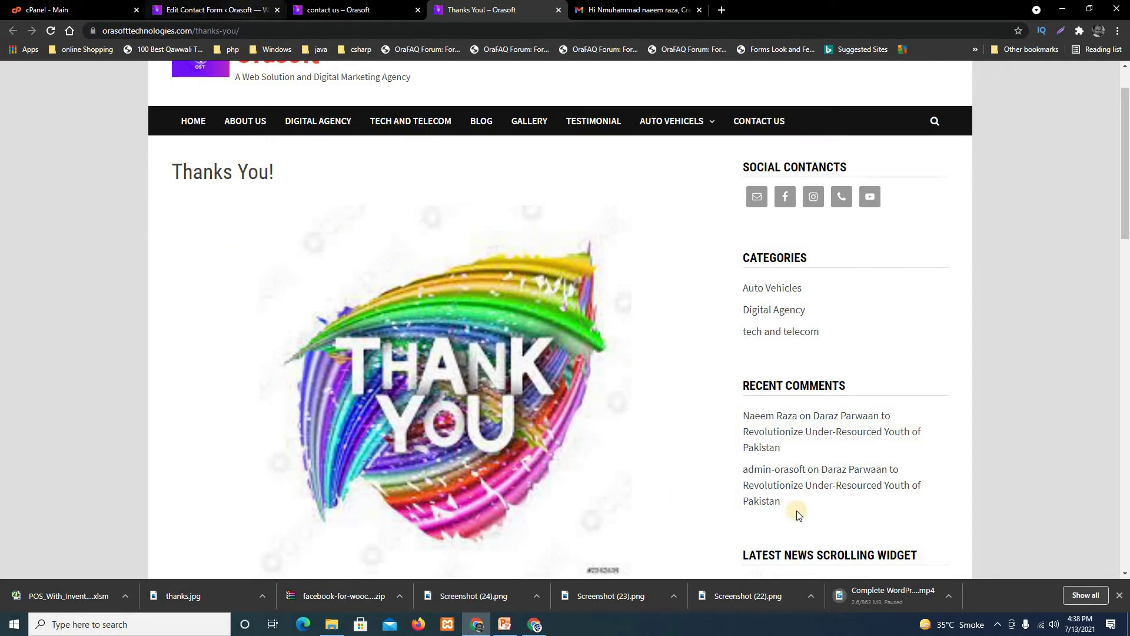
Highlight the 'Popup Message for Contact Form 7' topic in the slides, then return to the WordPress admin in Chrome.
click(999, 625)
click(974, 554)
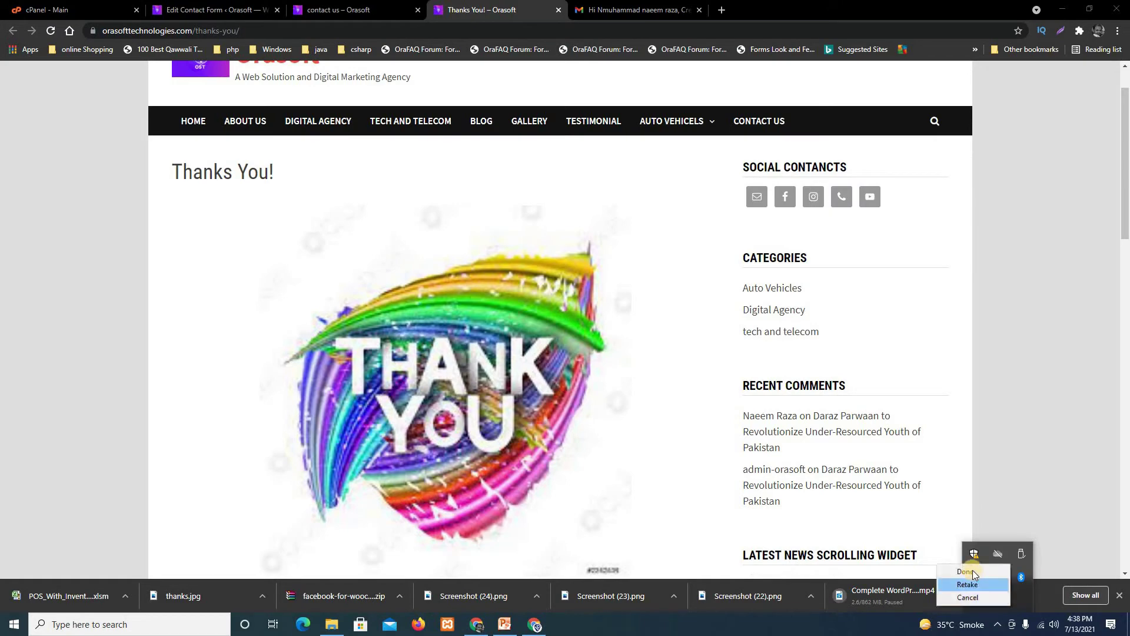
click(974, 572)
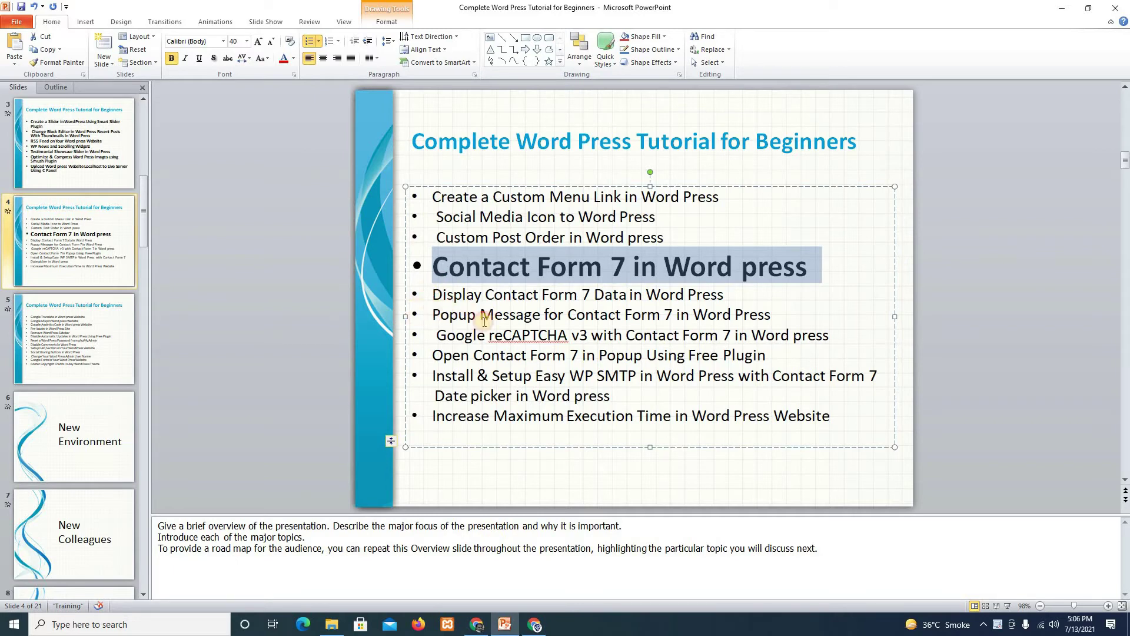
drag(778, 316, 436, 316)
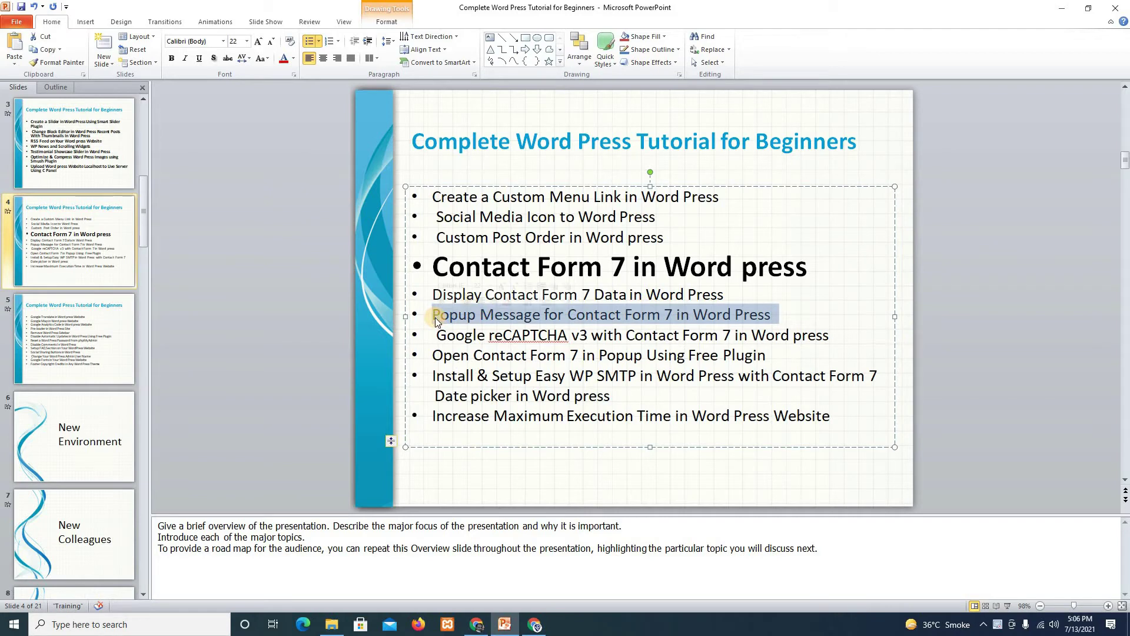
drag(435, 317, 436, 316)
click(1065, 6)
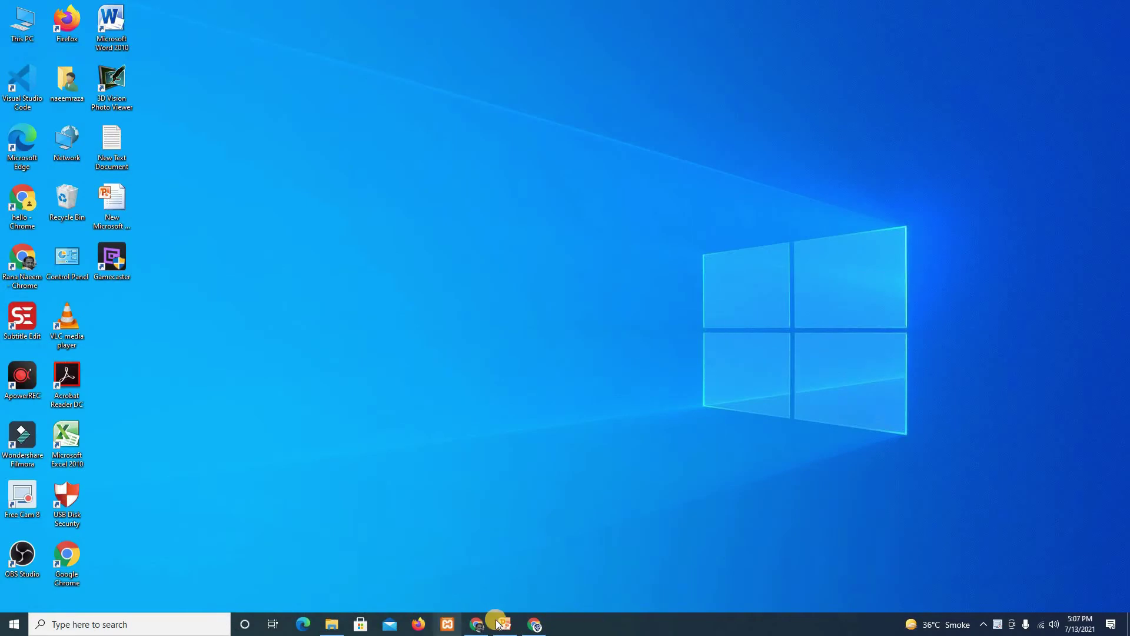
click(477, 624)
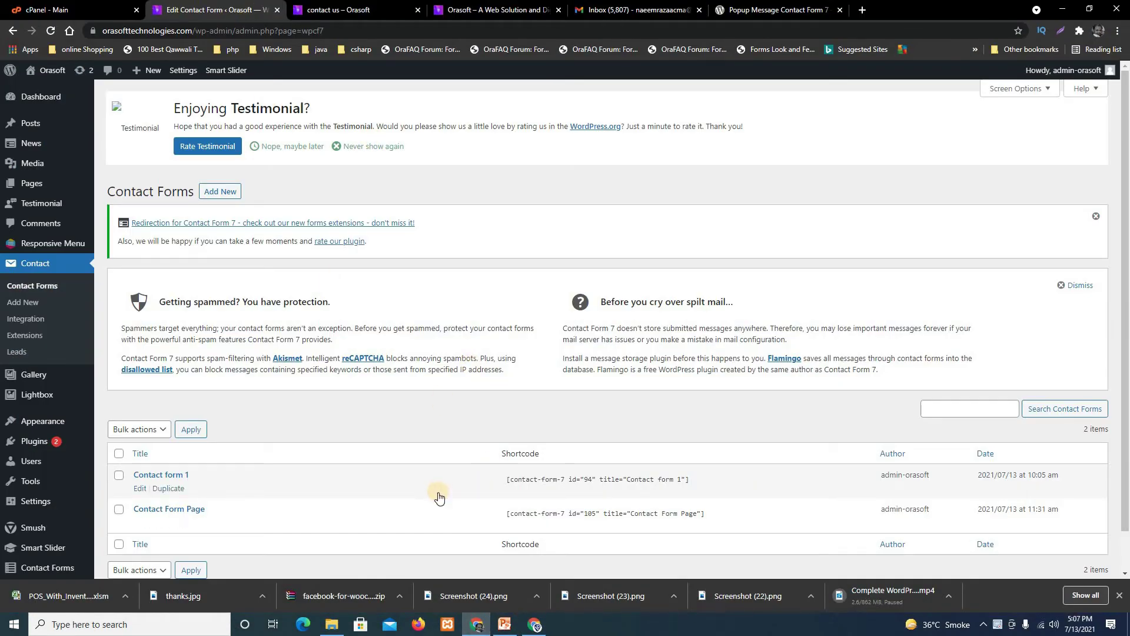
Deactivate the Redirection for Contact Form 7 plugin from the Installed Plugins list.
scroll(438, 491, down, 1)
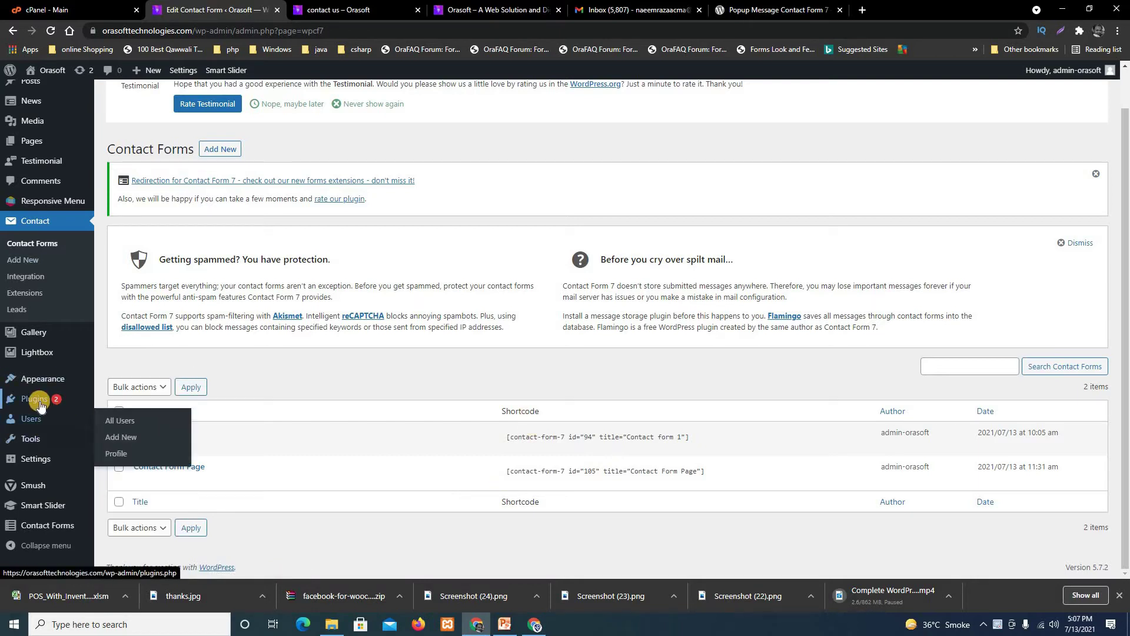
mouse_move(40, 402)
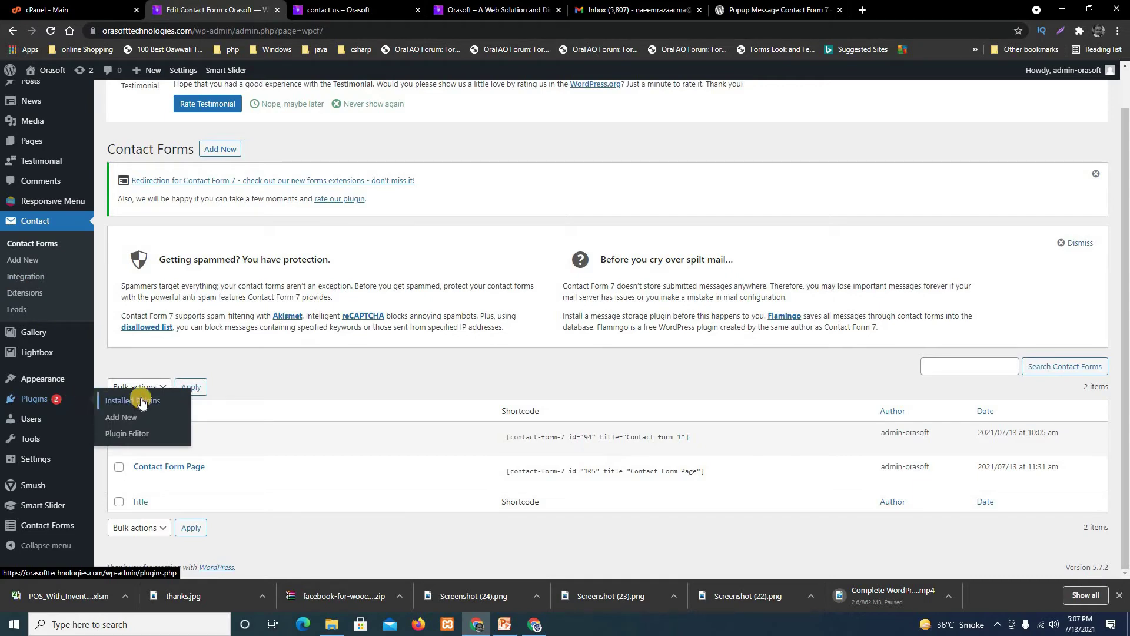
click(142, 402)
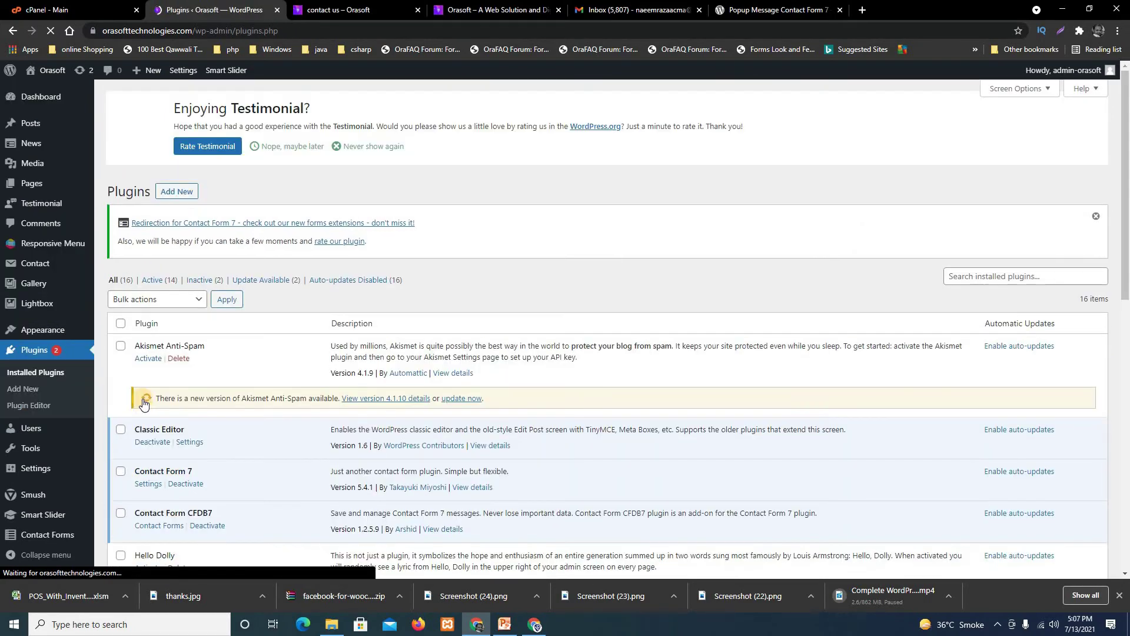
scroll(462, 303, down, 4)
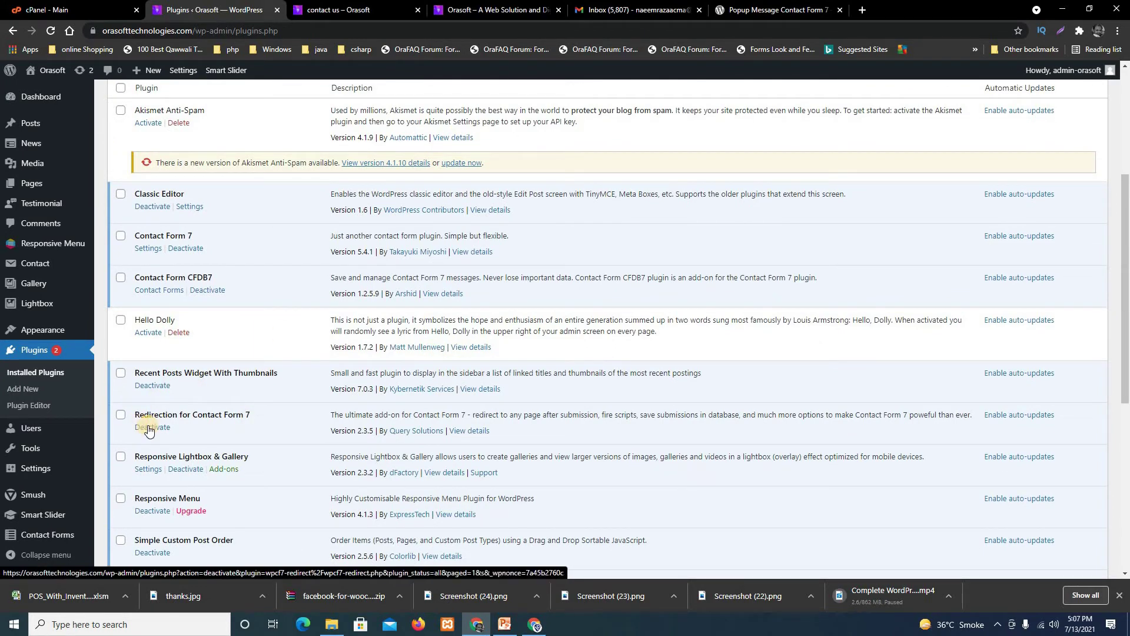
click(152, 428)
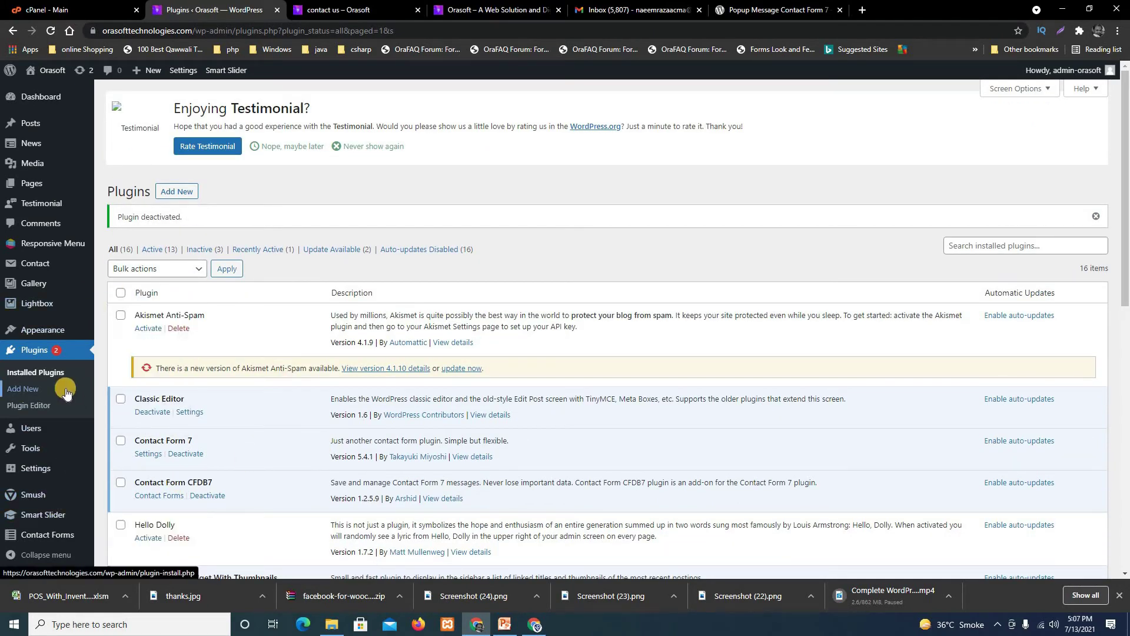
Search the plugin directory for 'Popup message for Contact Form 7', then install and activate it.
click(32, 389)
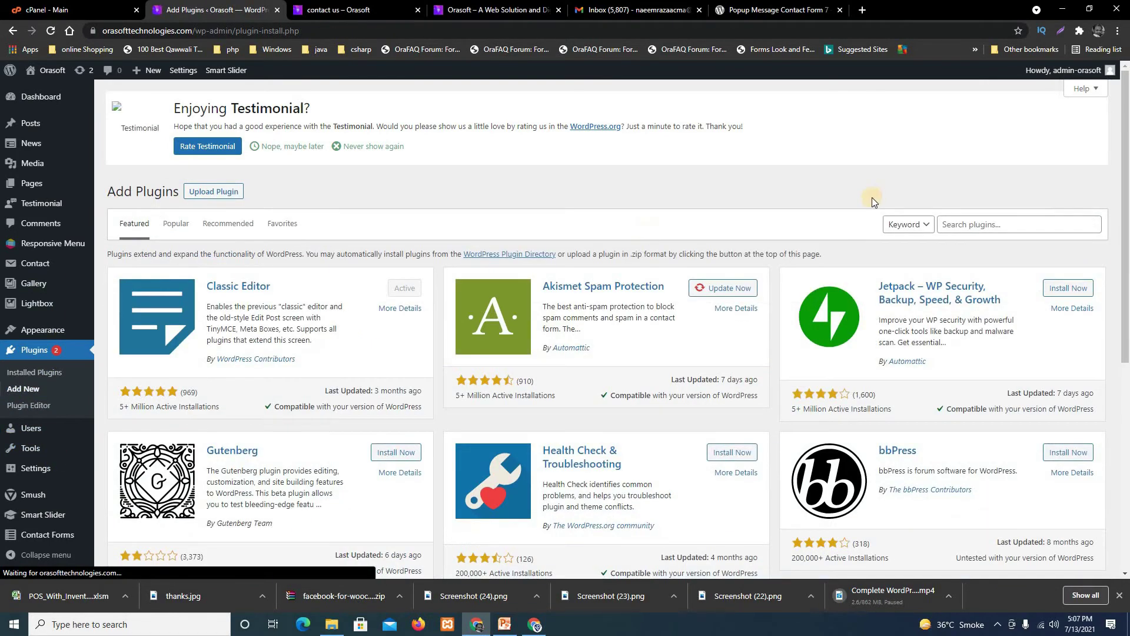
click(971, 228)
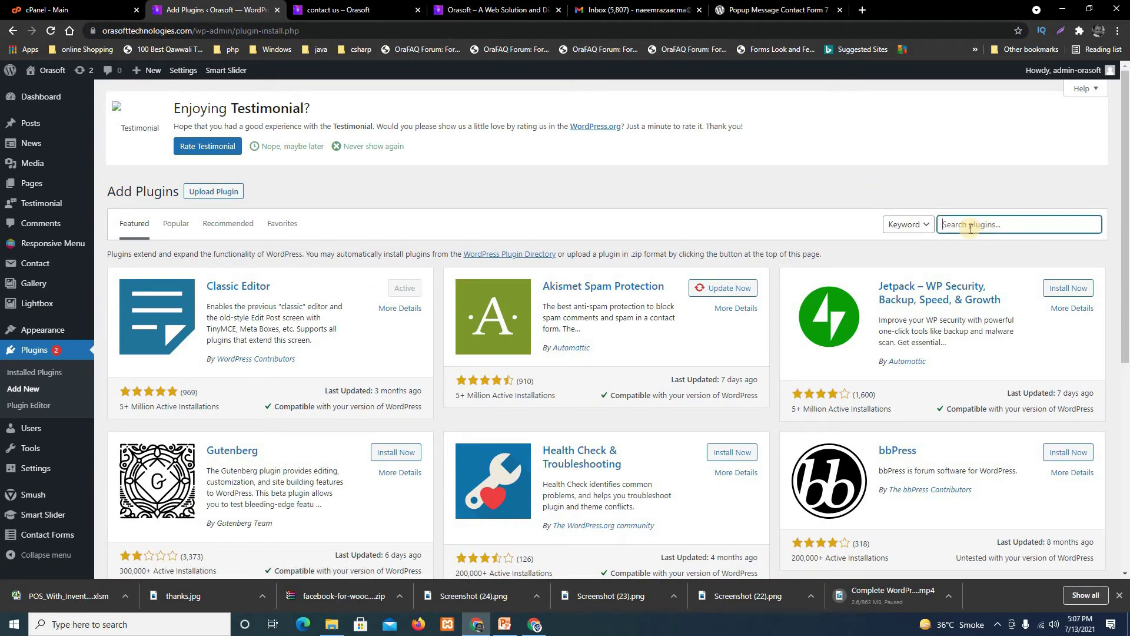
text(Popup)
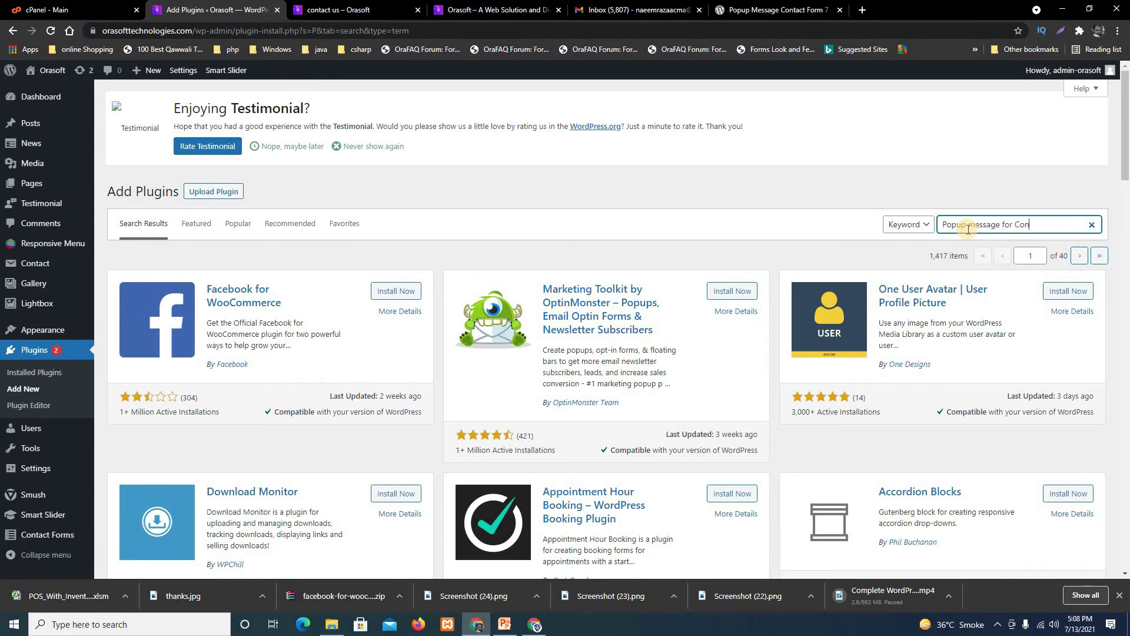
text(message for Contact Form)
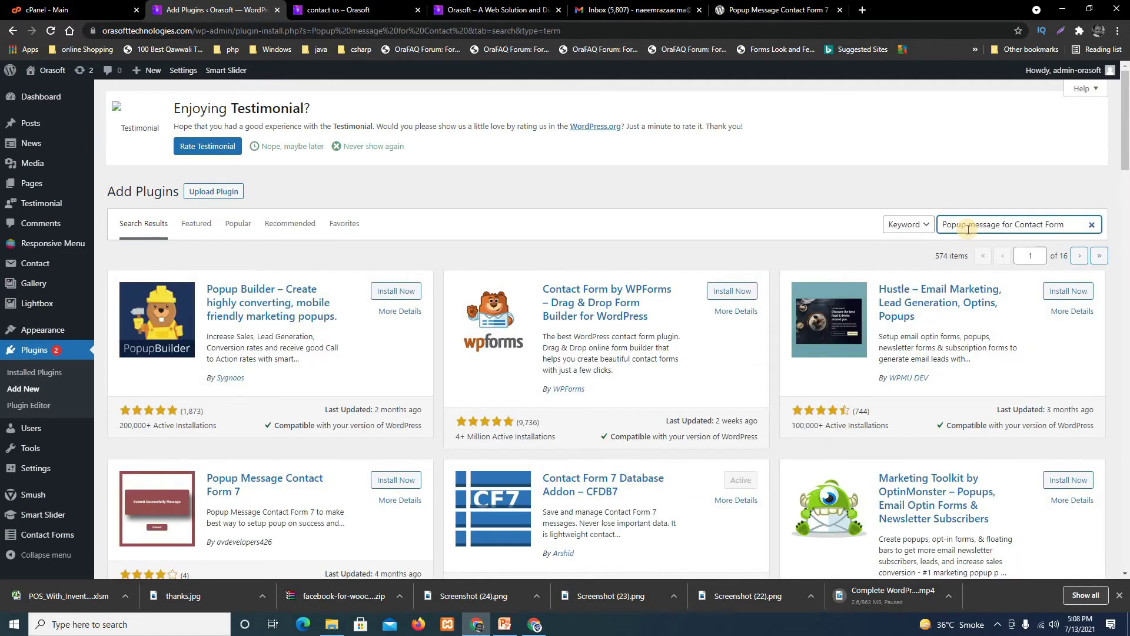
text( 7)
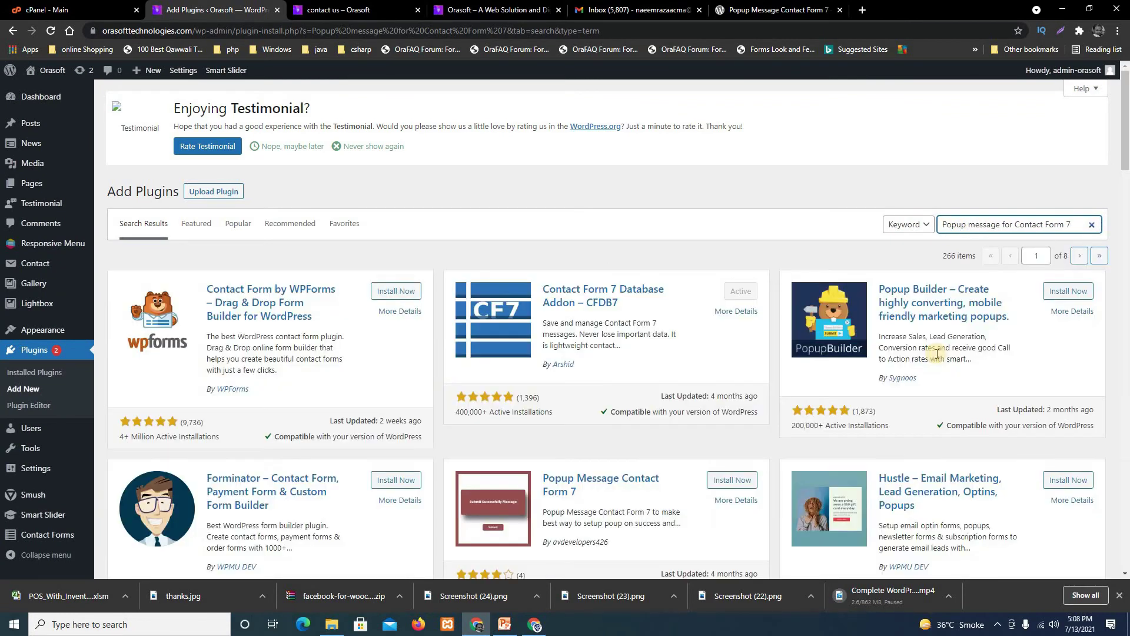
scroll(657, 369, down, 2)
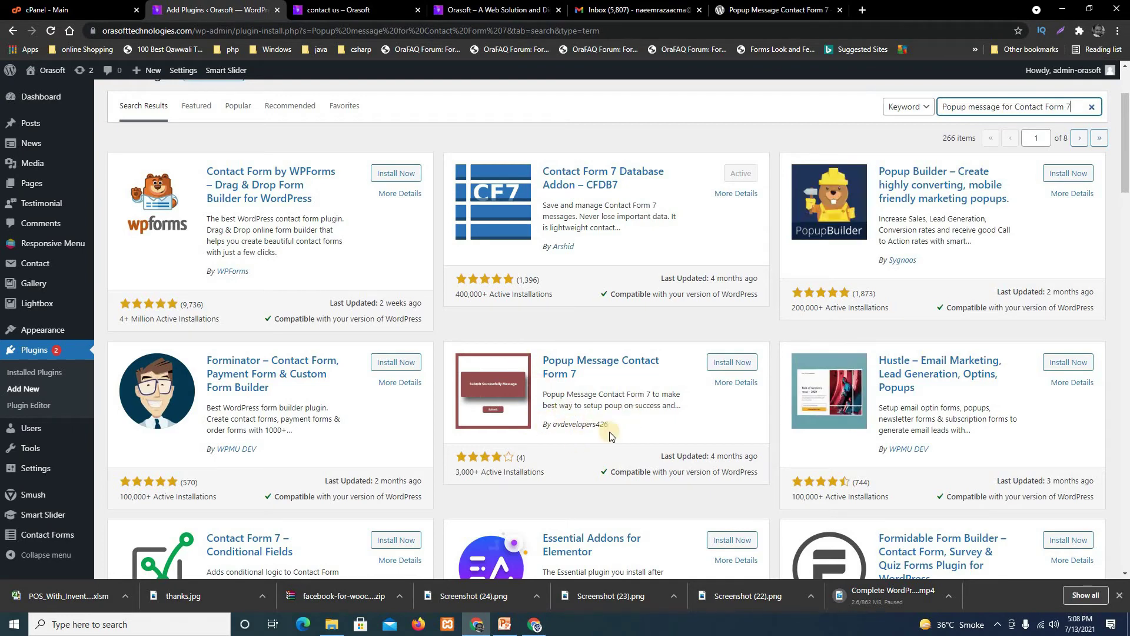
click(731, 364)
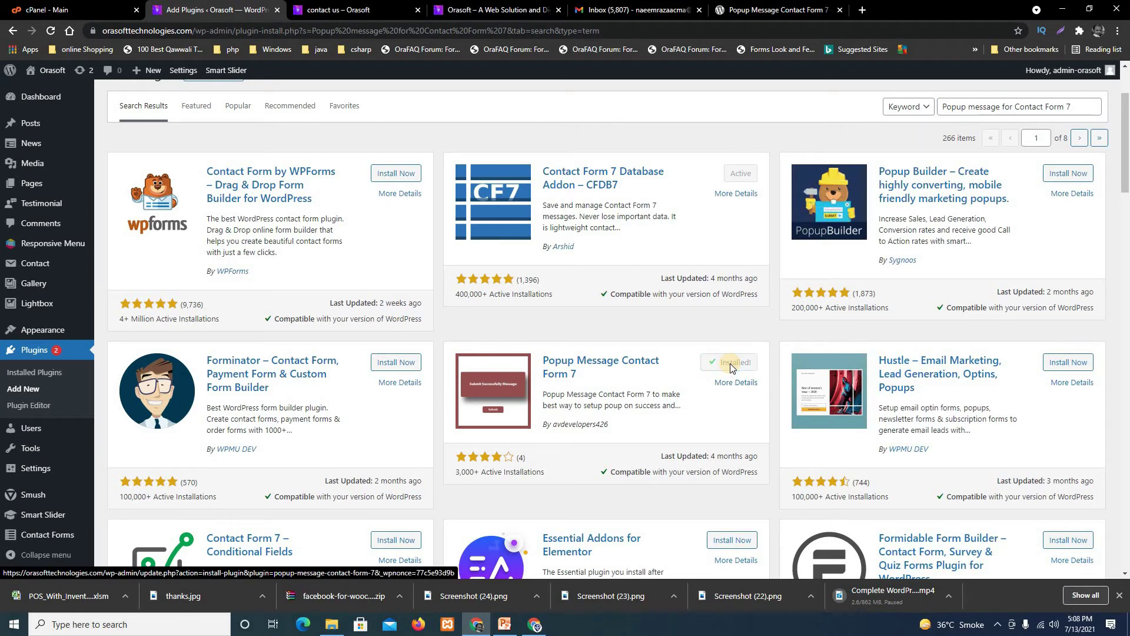
click(731, 364)
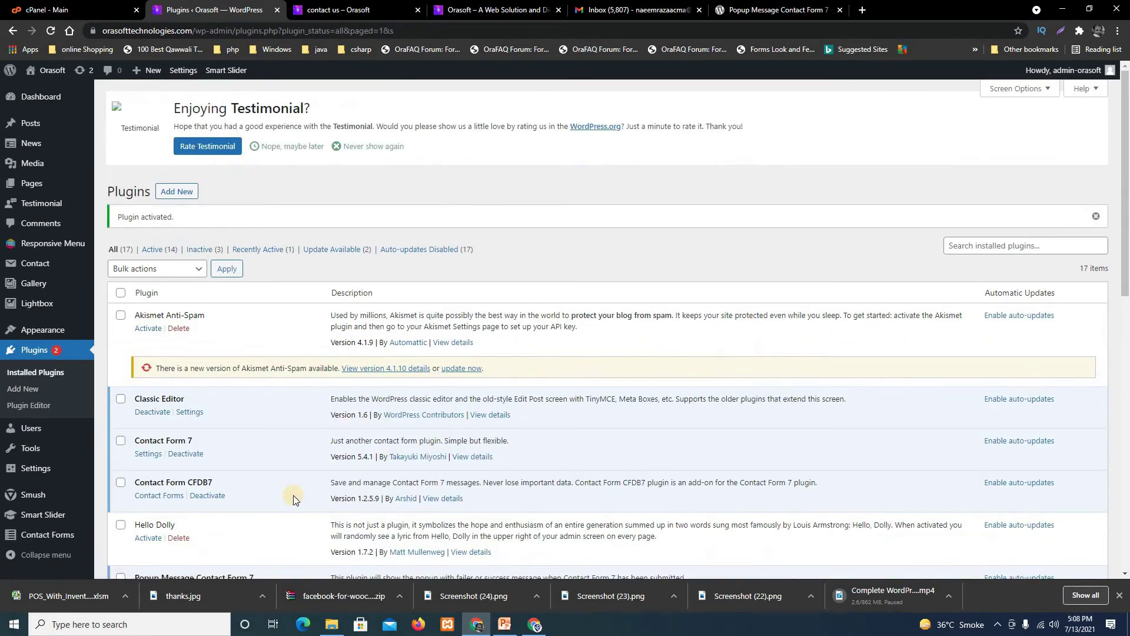
Go back to the Contact Forms list.
scroll(273, 446, down, 2)
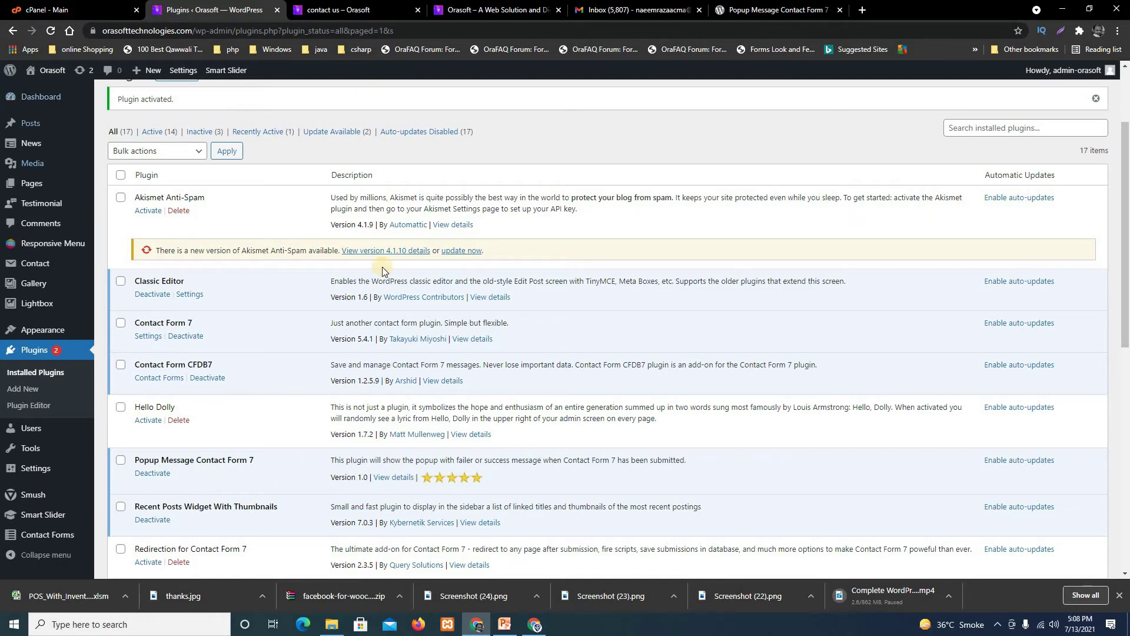
mouse_move(41, 266)
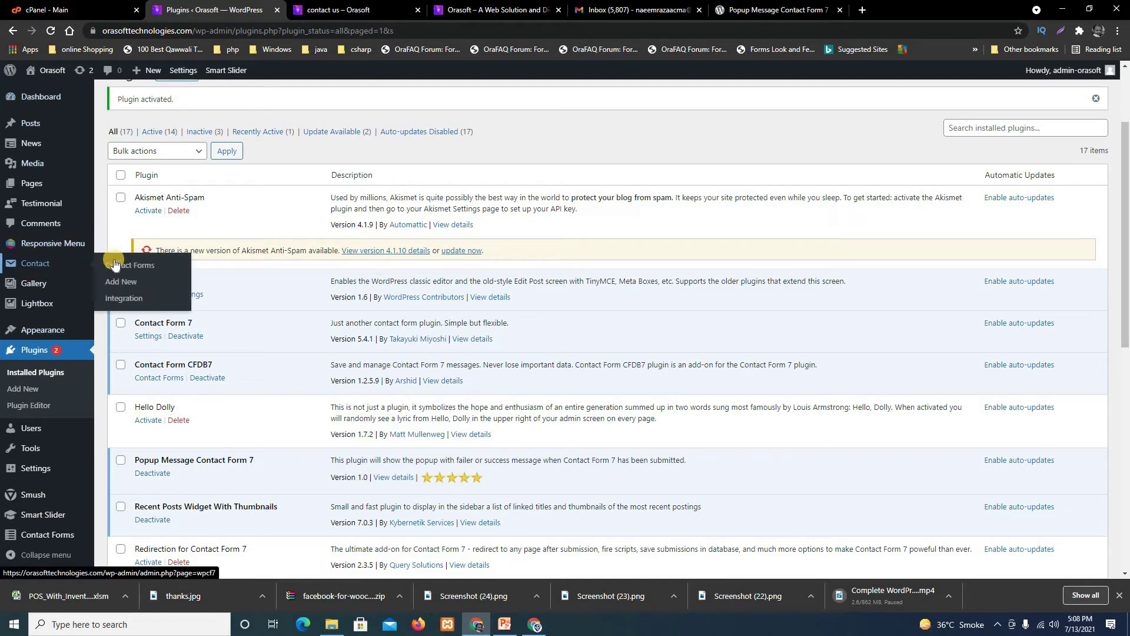
click(144, 268)
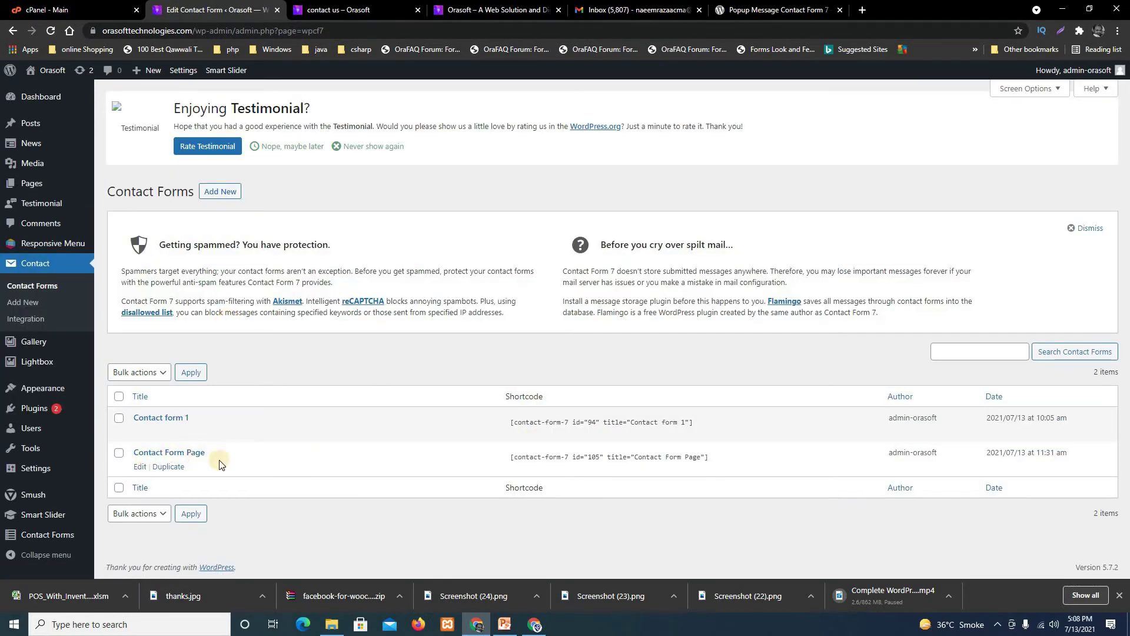
Edit Contact Form Page and tick 'Enable/Disable this Form popup' on its Popup Setting tab.
click(140, 468)
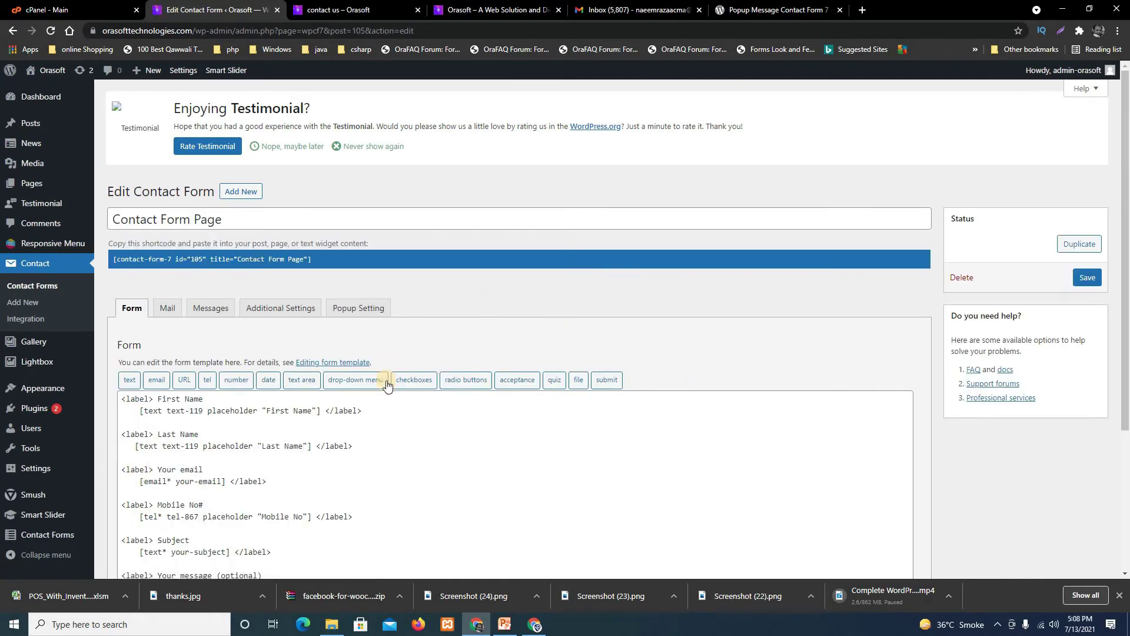
scroll(709, 463, down, 2)
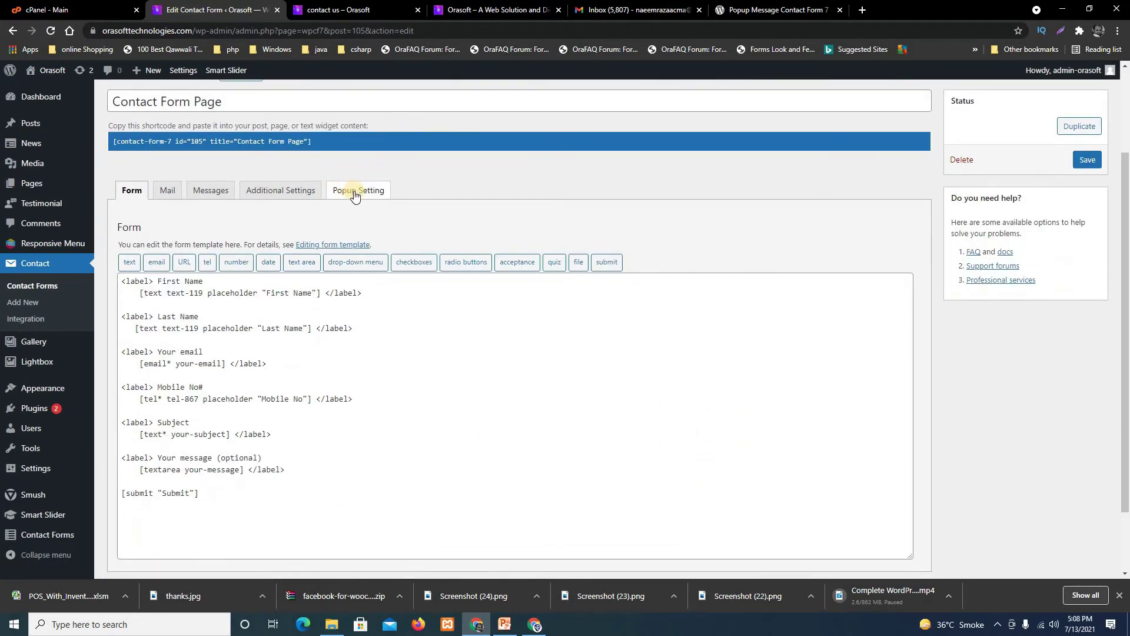
click(355, 194)
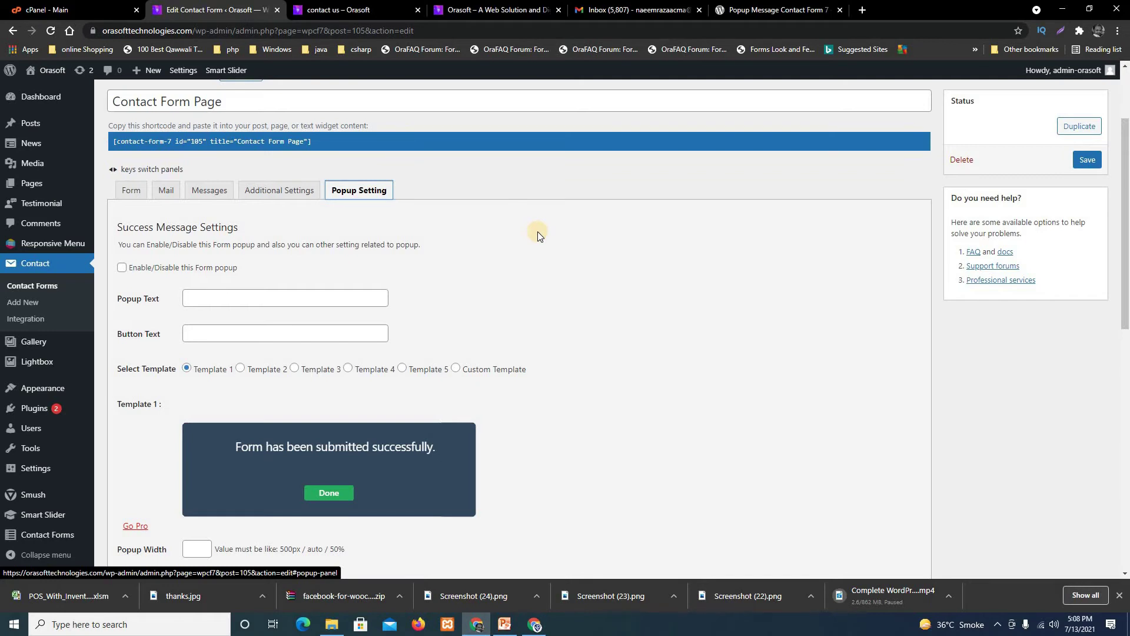
click(122, 268)
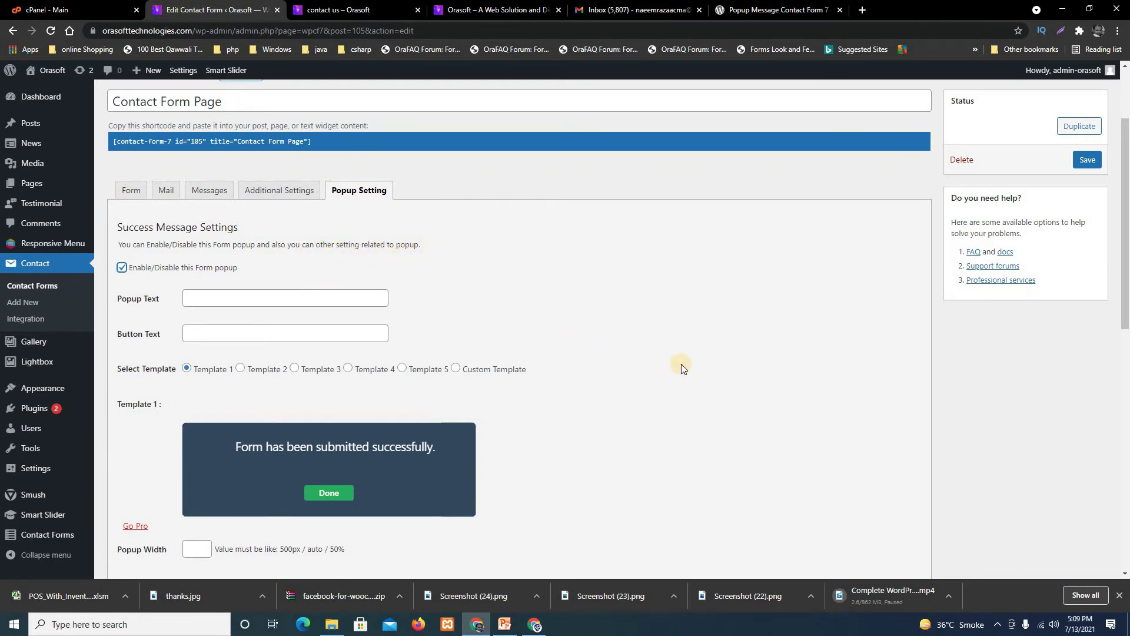
scroll(680, 365, down, 2)
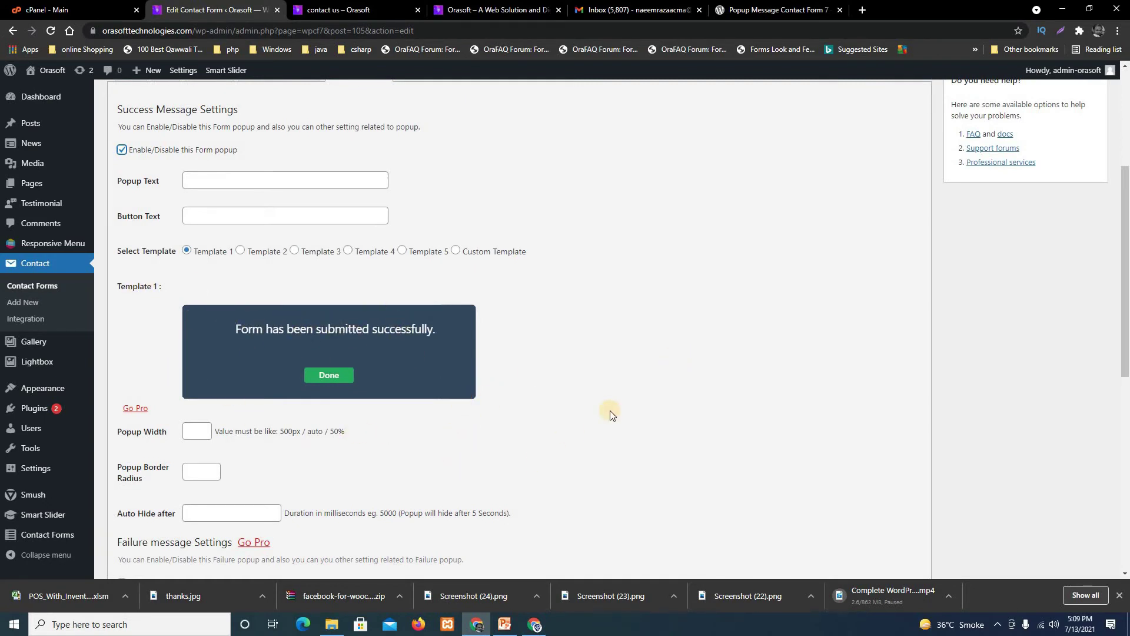
scroll(406, 321, down, 1)
scroll(506, 461, down, 3)
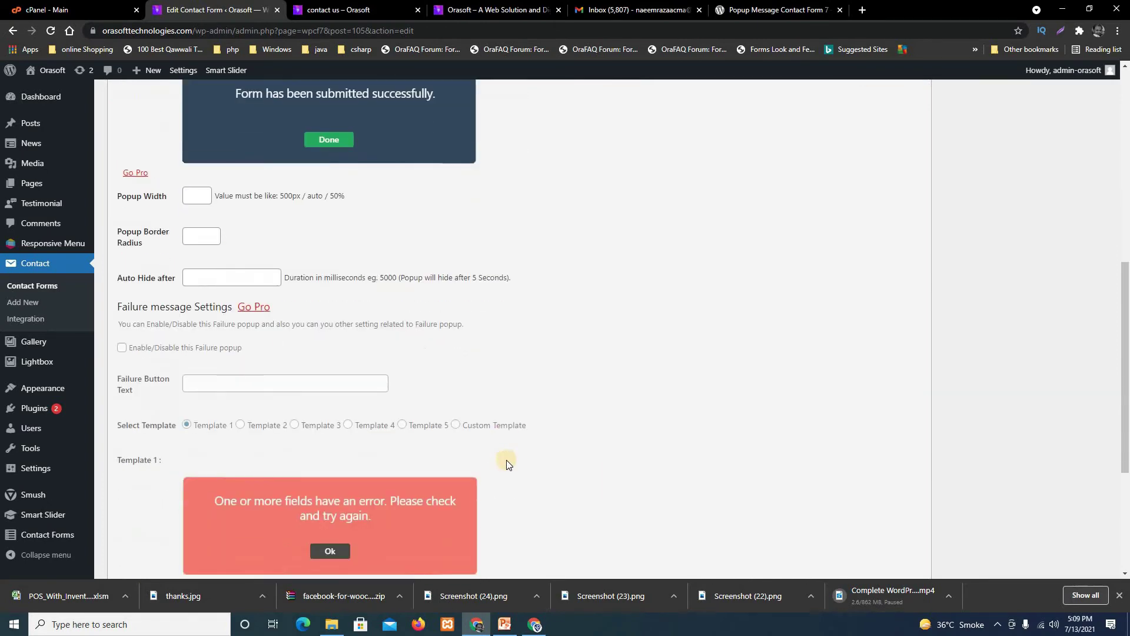
scroll(506, 461, up, 2)
scroll(506, 461, down, 4)
scroll(506, 461, up, 7)
scroll(309, 307, up, 4)
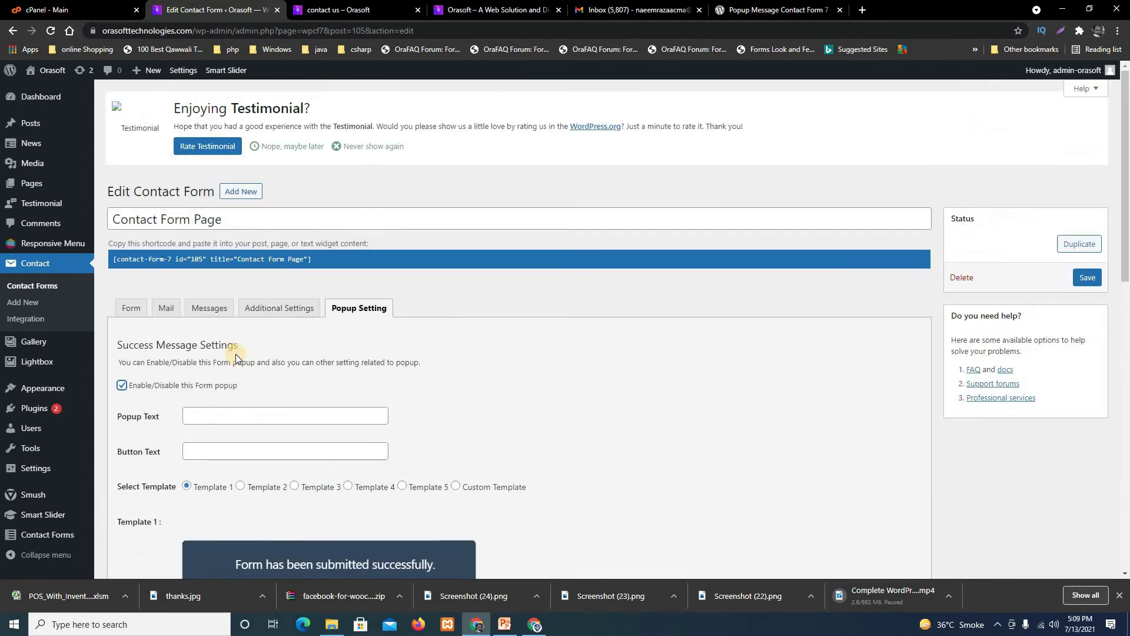
scroll(208, 358, down, 3)
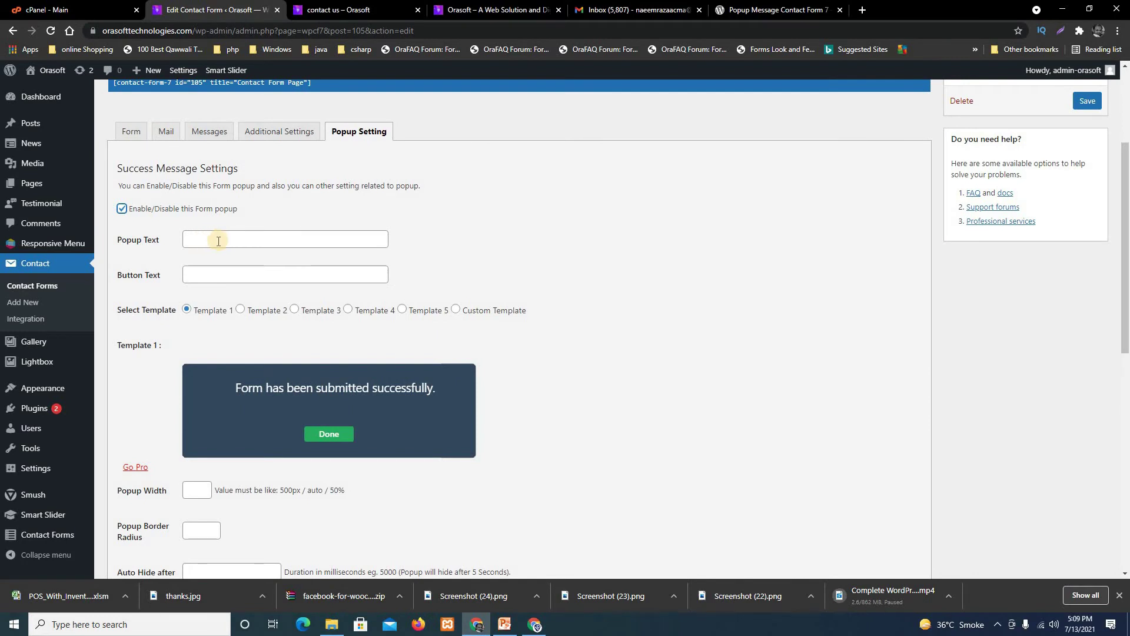
Enter popup text 'Your message successfully submitted! Thanks You' and button text 'Done'.
click(215, 242)
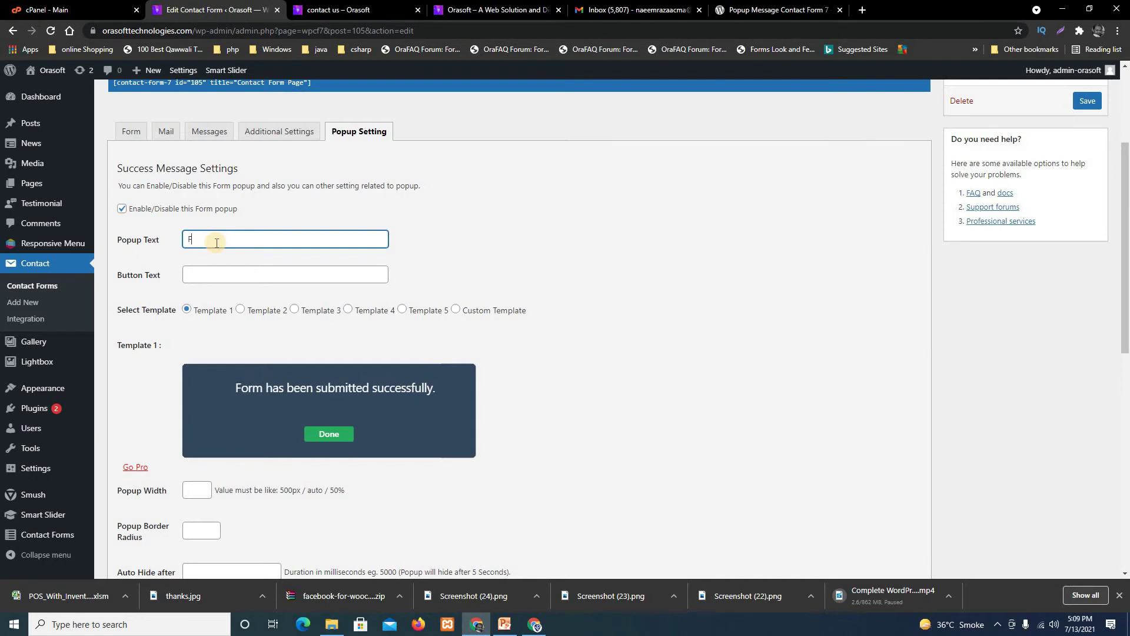
key(BackSpace)
key(BackSpace)
text(Your E)
key(BackSpace)
text(message successfully submittedd)
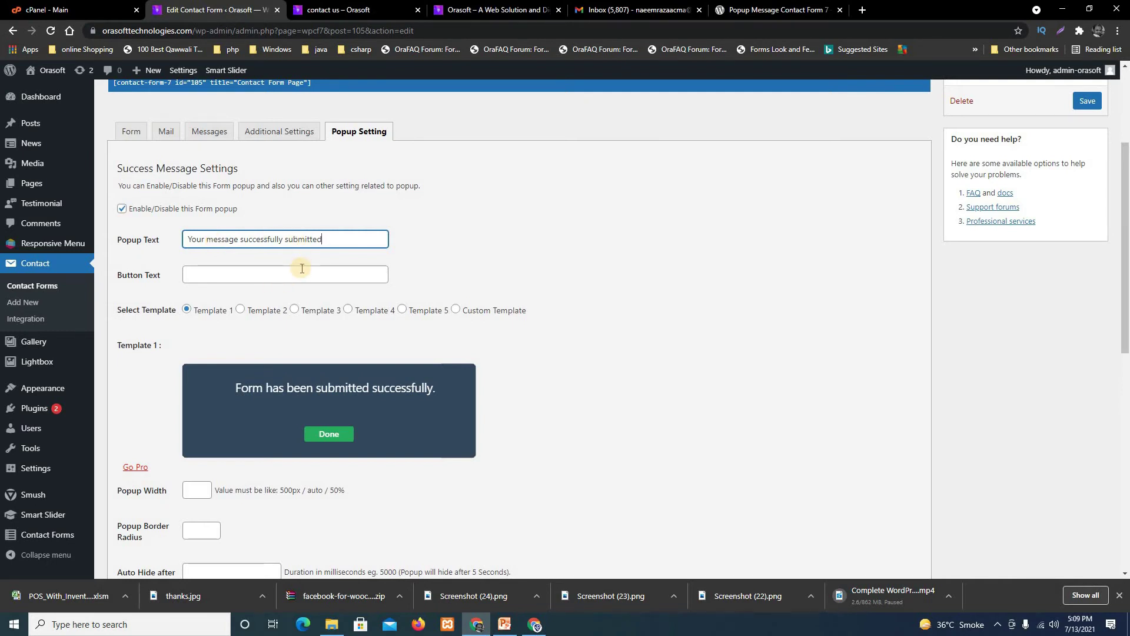
text(Thanks You)
click(264, 275)
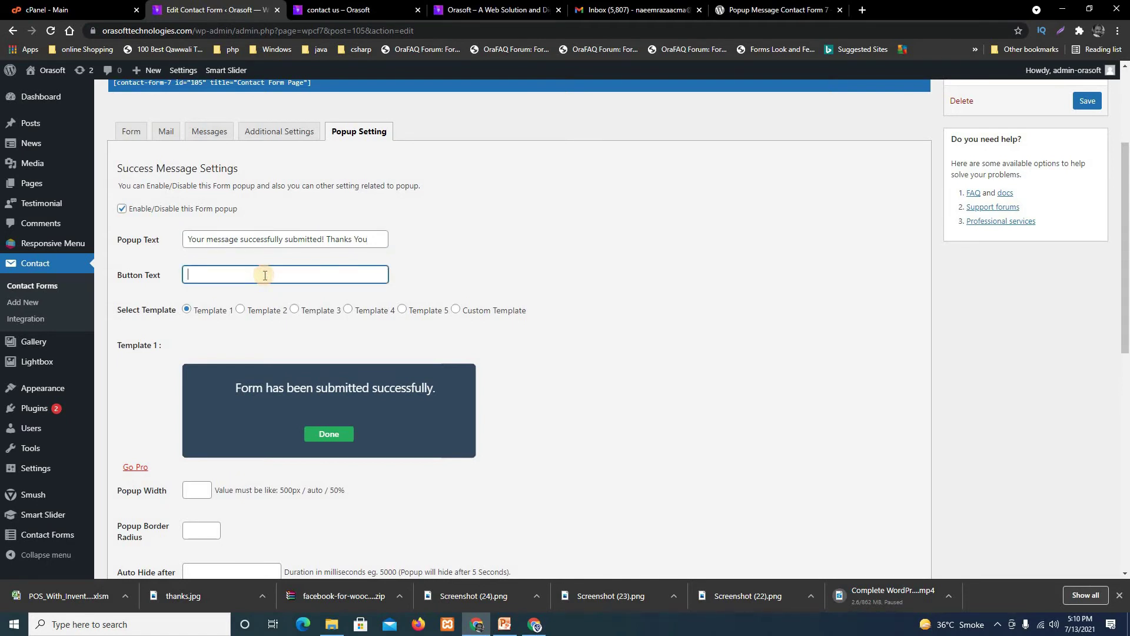
text(Done)
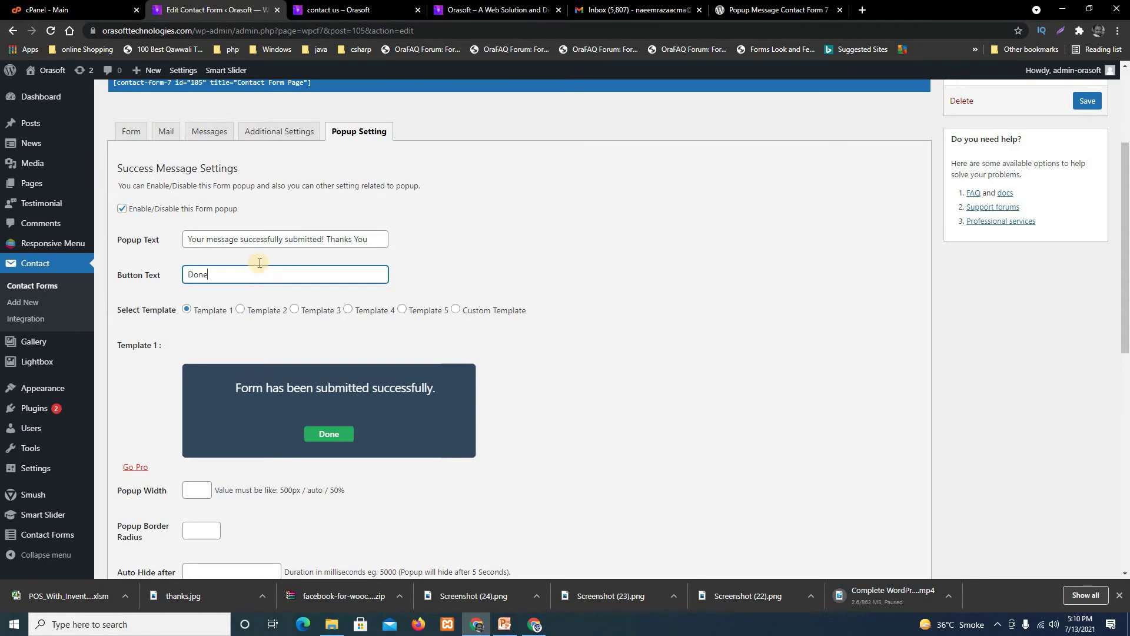
Preview popup Templates 1–5 and the custom option, then select the orange Template 2.
click(241, 310)
click(294, 311)
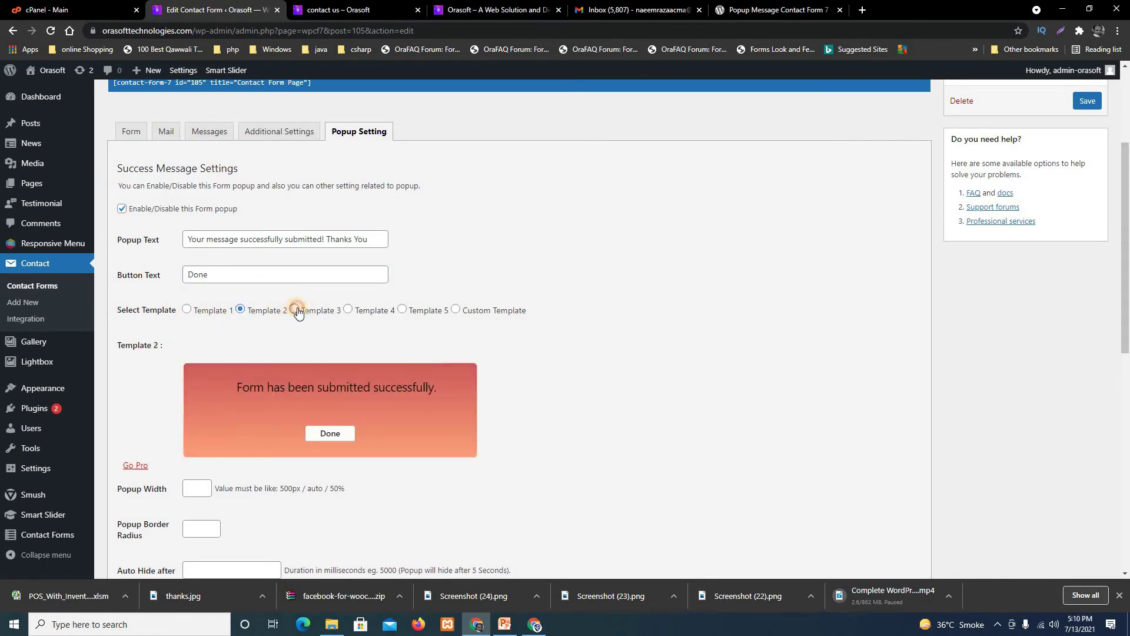
click(348, 310)
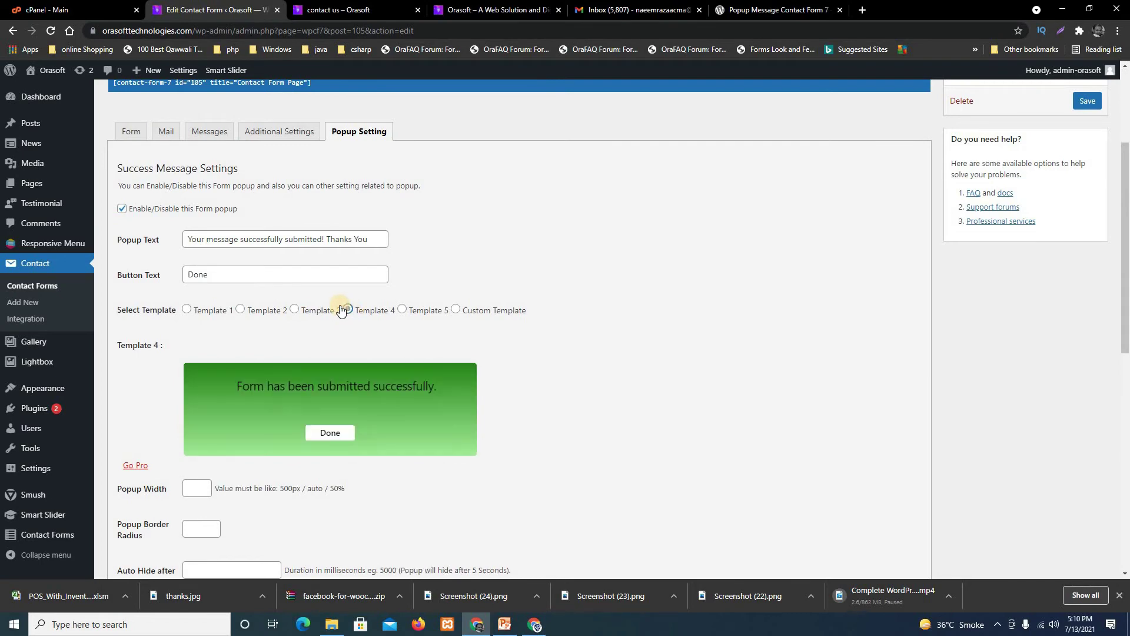
click(402, 310)
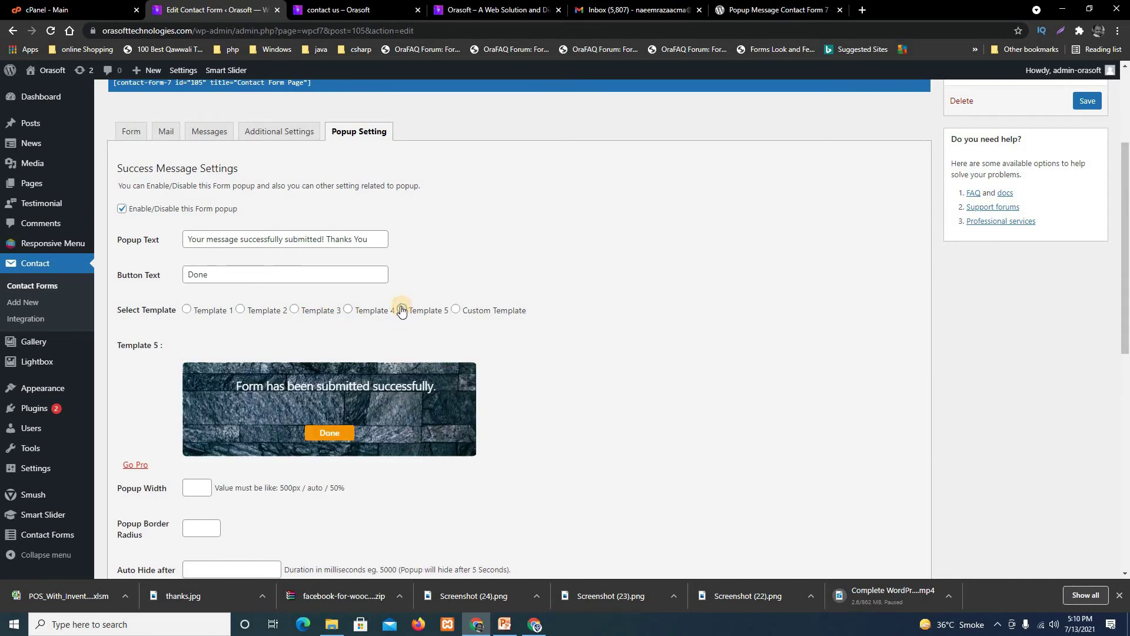
click(456, 310)
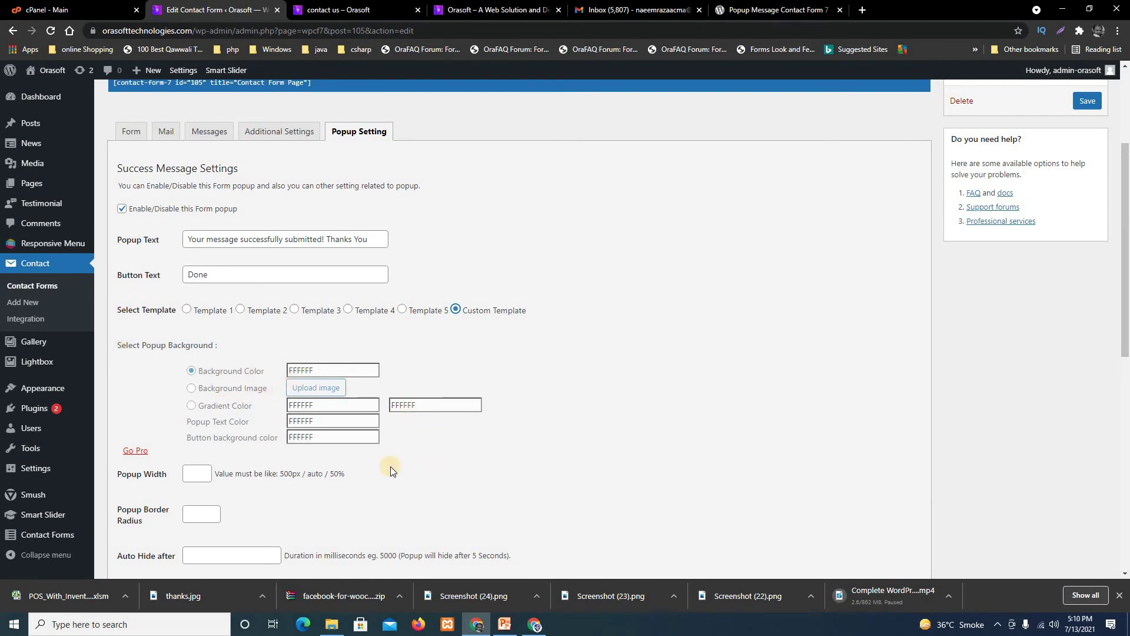
scroll(390, 468, down, 2)
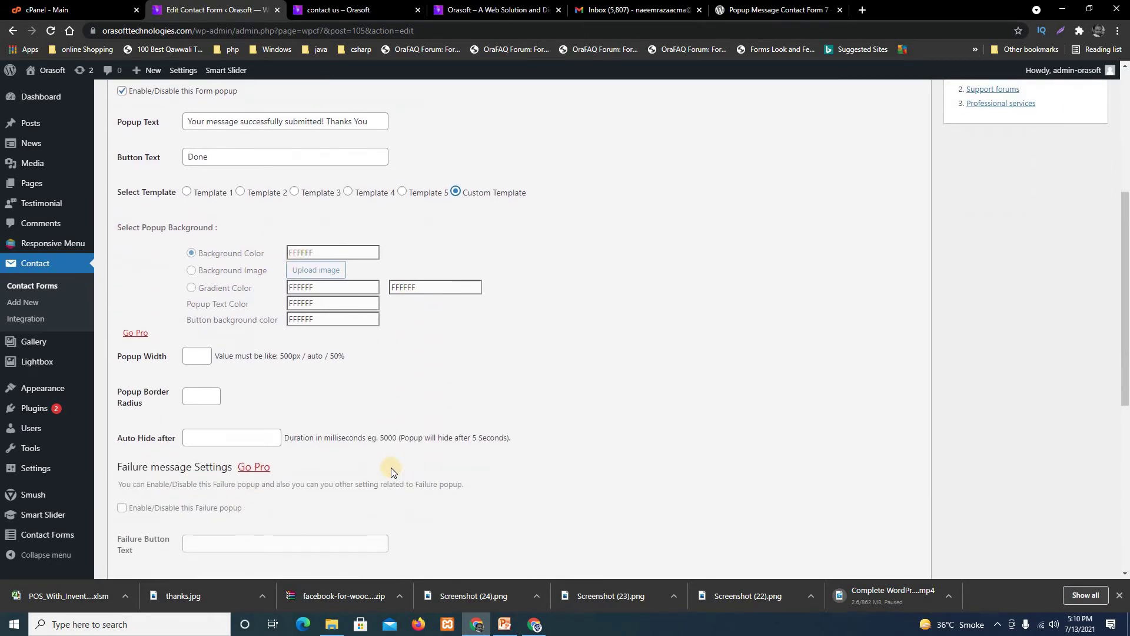
click(188, 194)
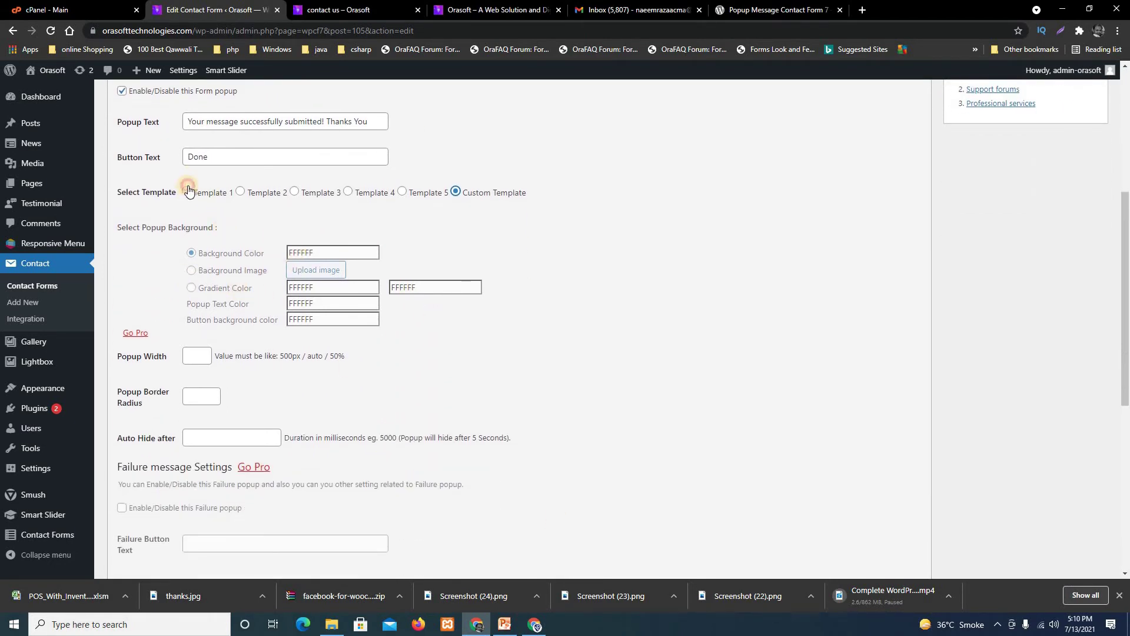
click(241, 192)
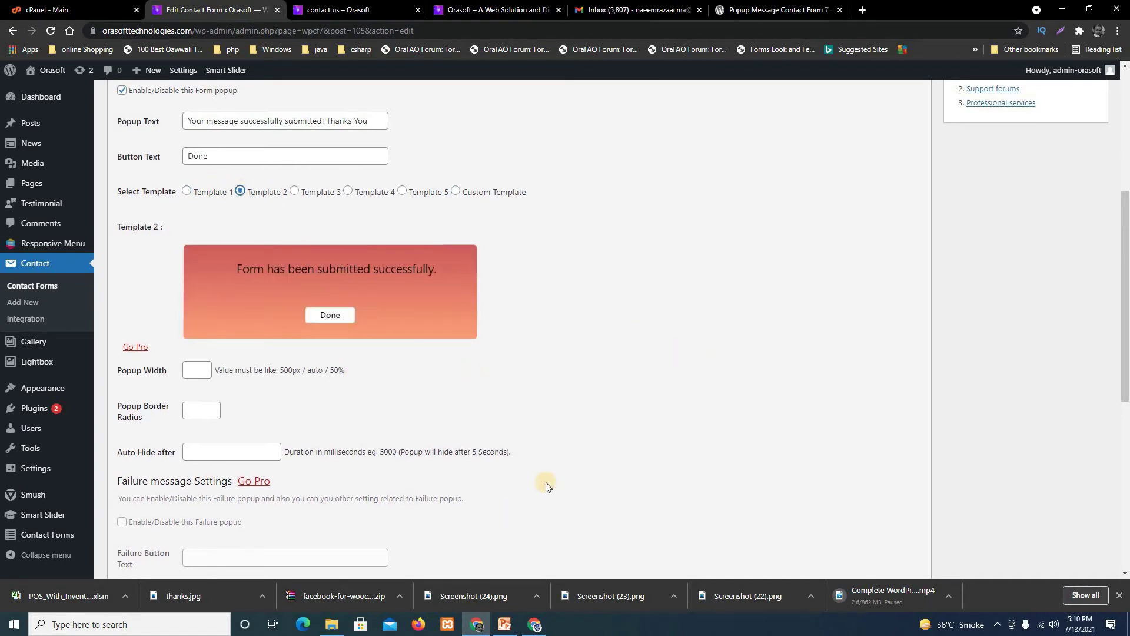
Save the Contact Form Page form and switch to the live contact us page.
scroll(545, 482, down, 4)
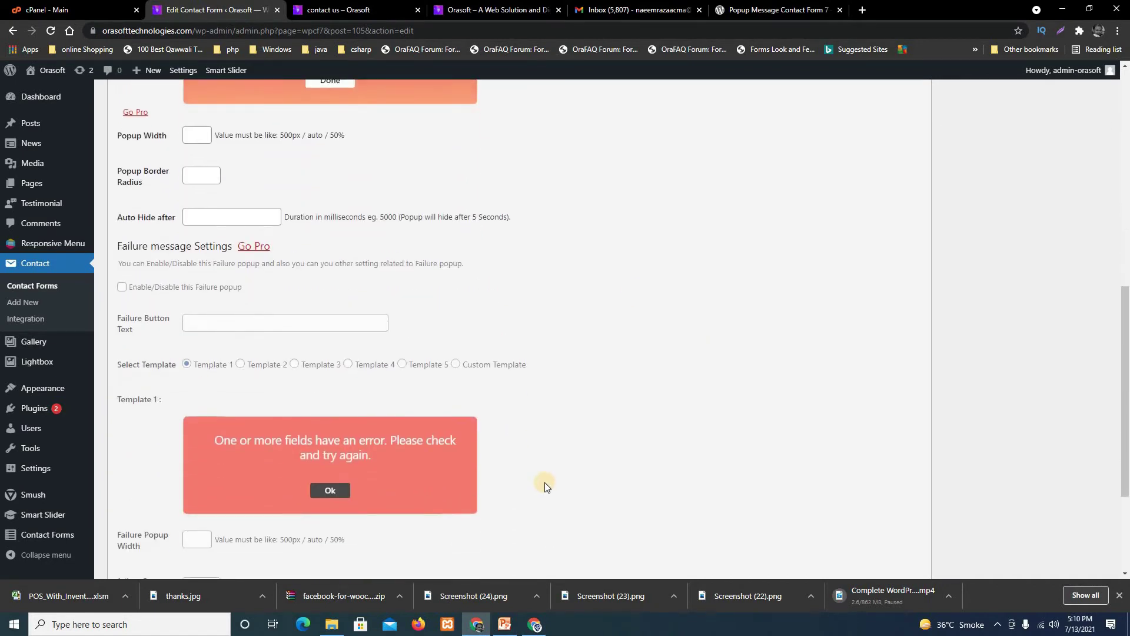
scroll(545, 482, down, 3)
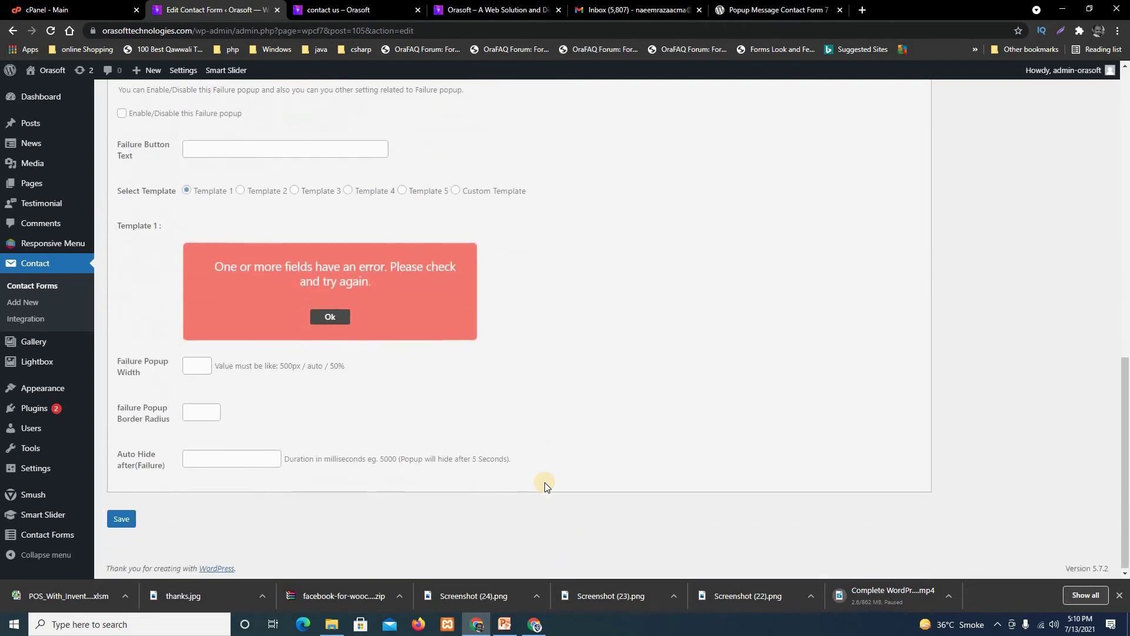
click(114, 517)
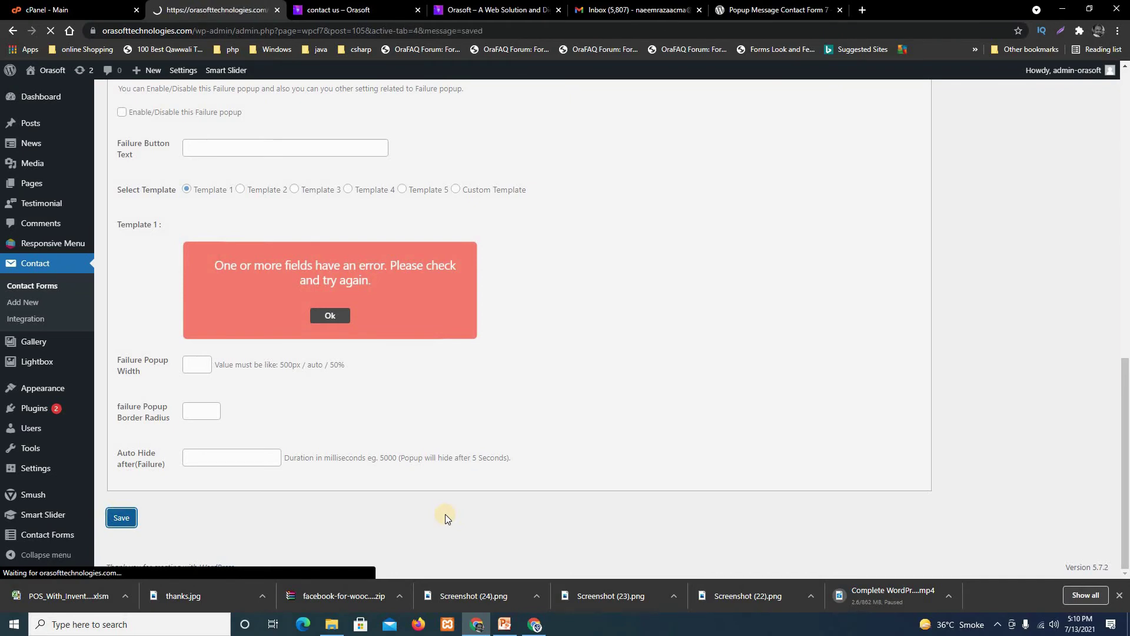
scroll(657, 451, down, 2)
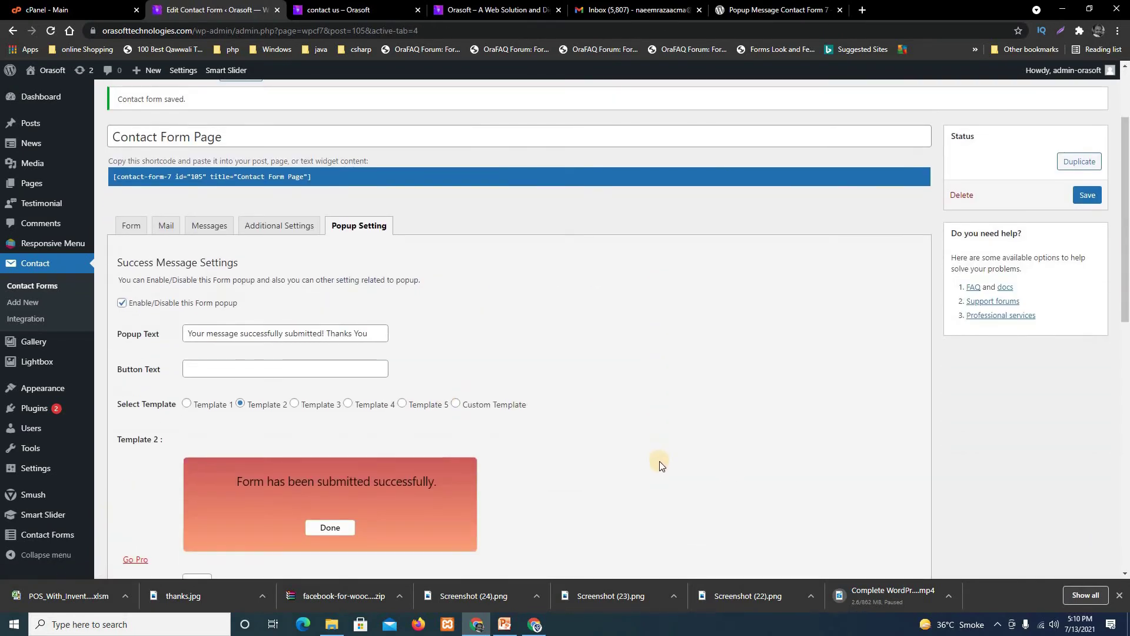
scroll(660, 461, up, 2)
click(1087, 313)
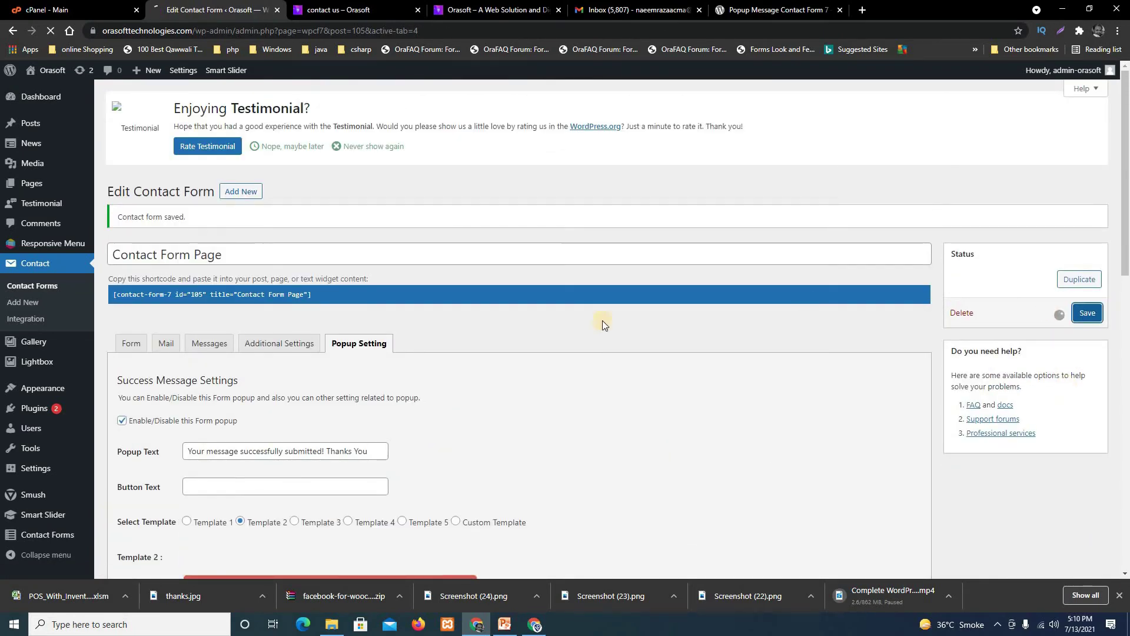
click(347, 10)
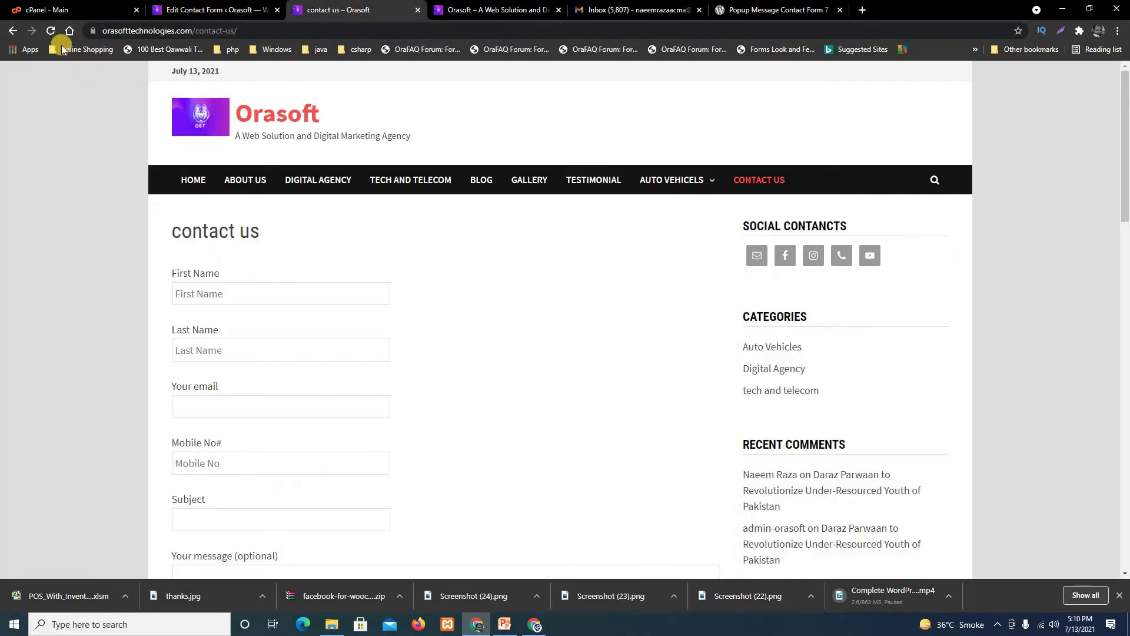
Reload the contact page and enter a test first name, last name and e-mail.
click(51, 33)
scroll(347, 250, down, 2)
click(247, 180)
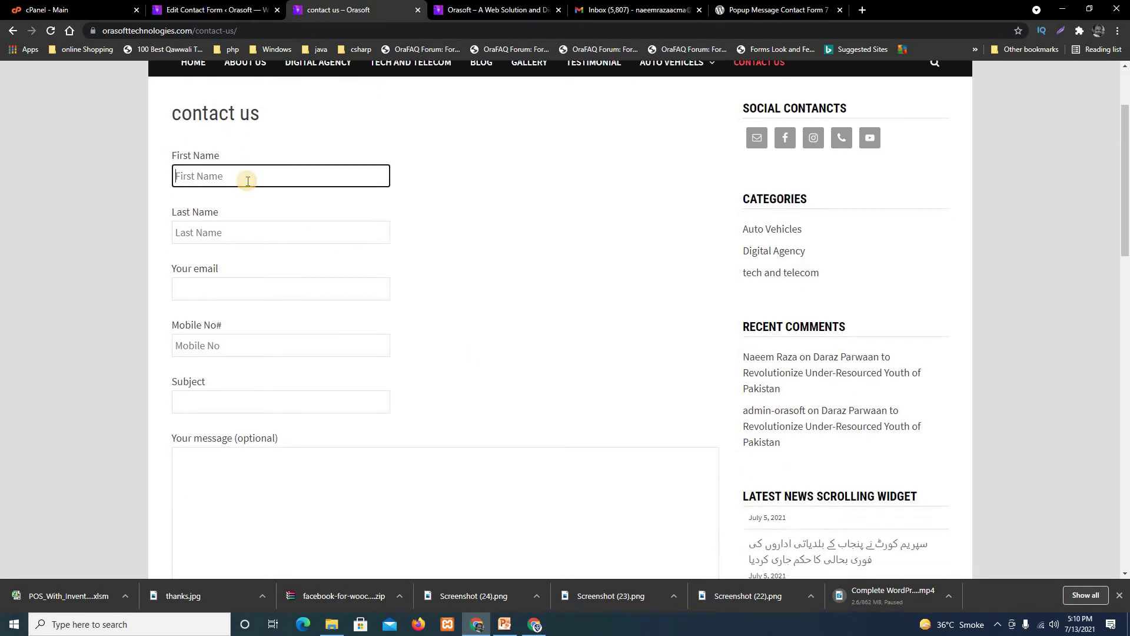
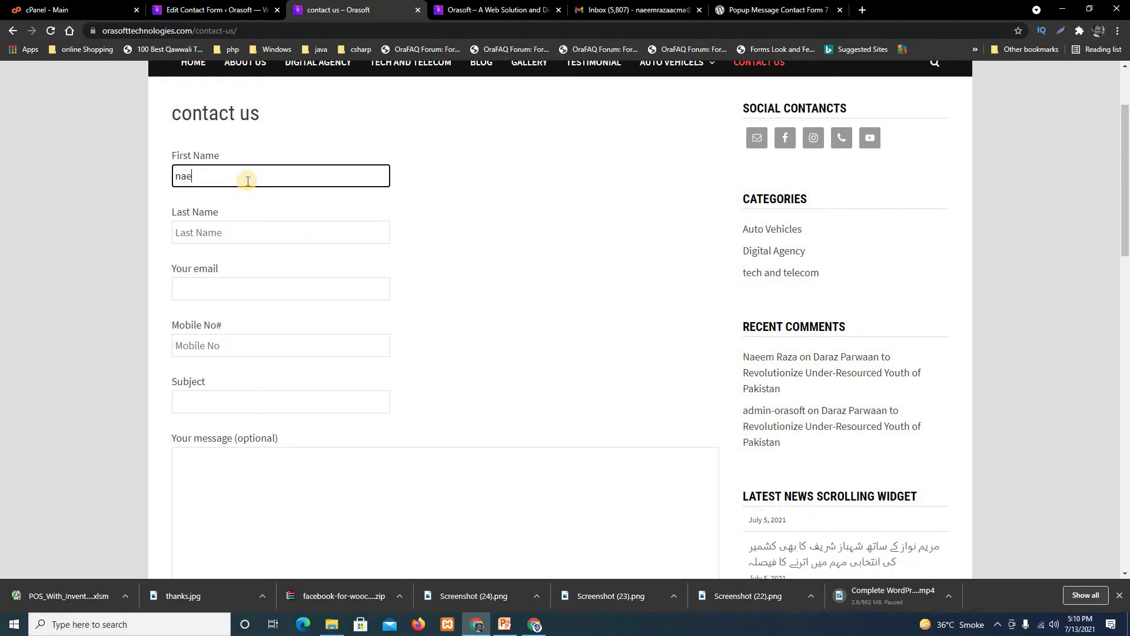
click(204, 225)
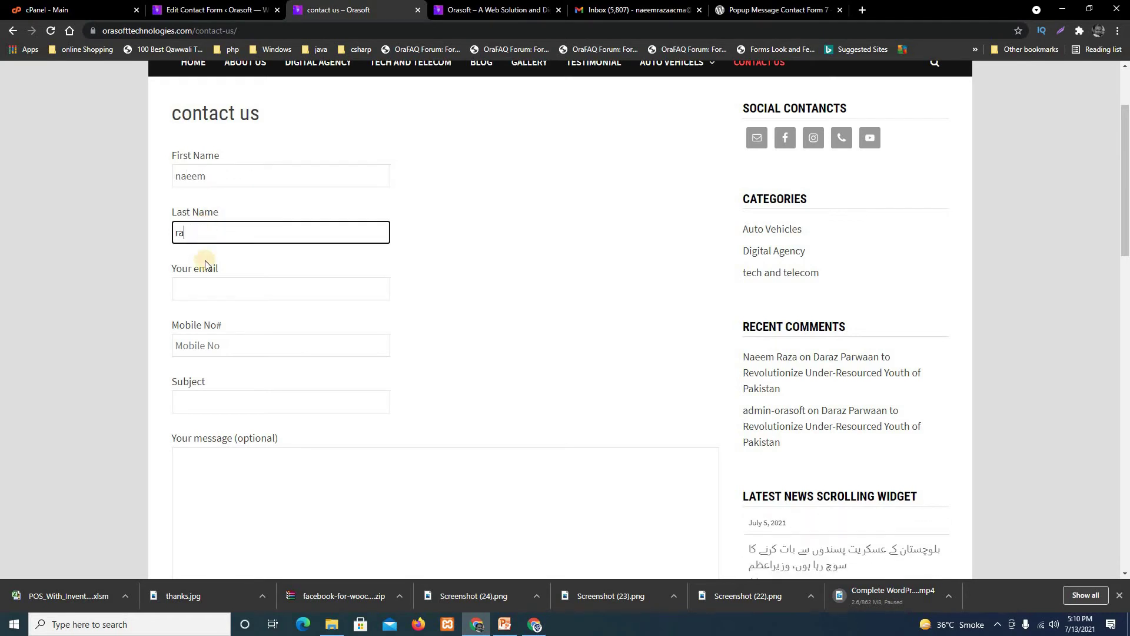
click(219, 289)
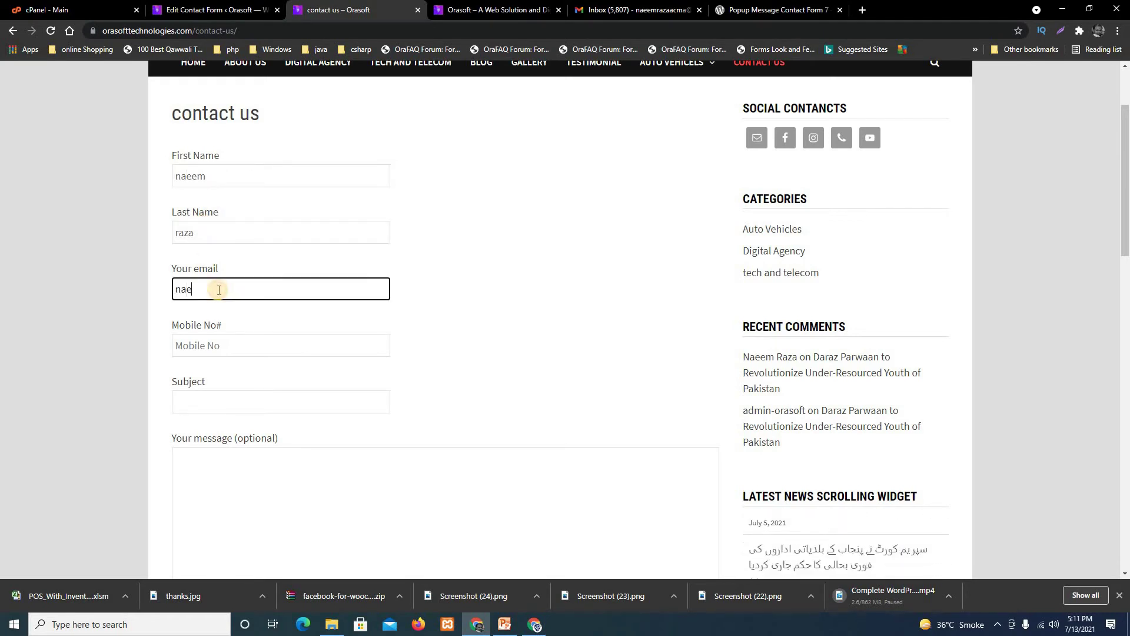
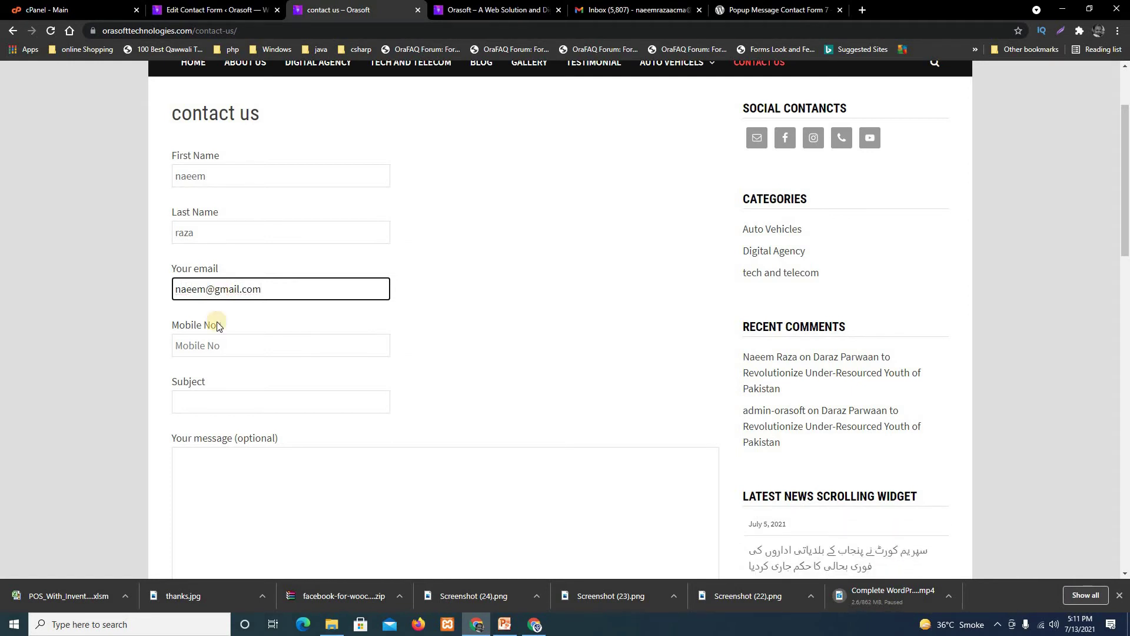
Enter a test mobile number, subject 'hy' and message 'Testing Popup message'.
click(228, 348)
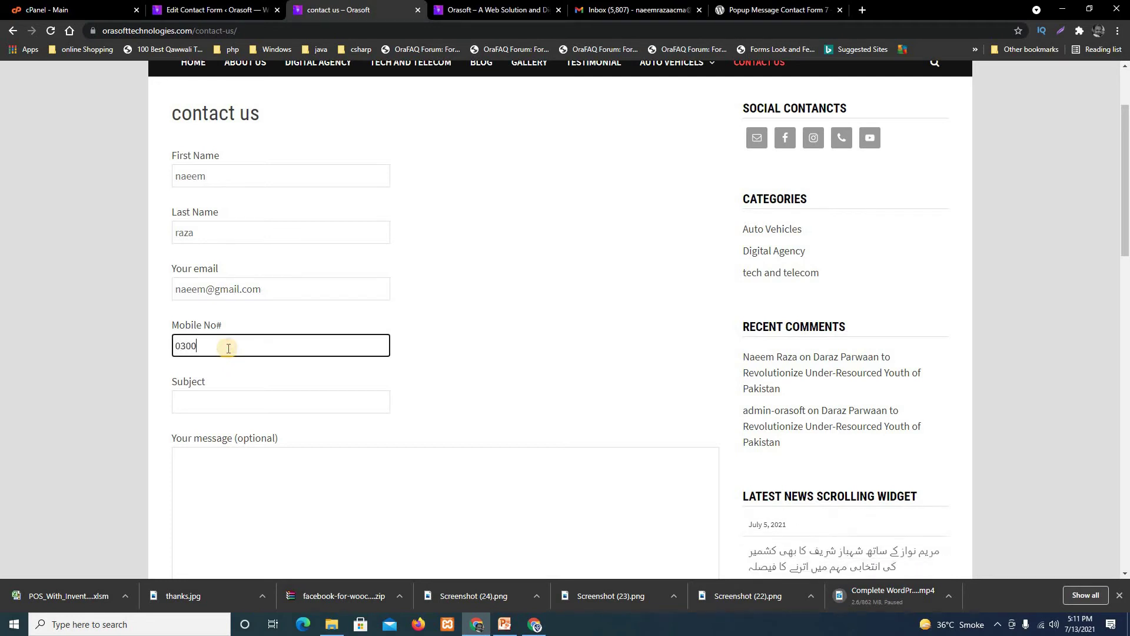
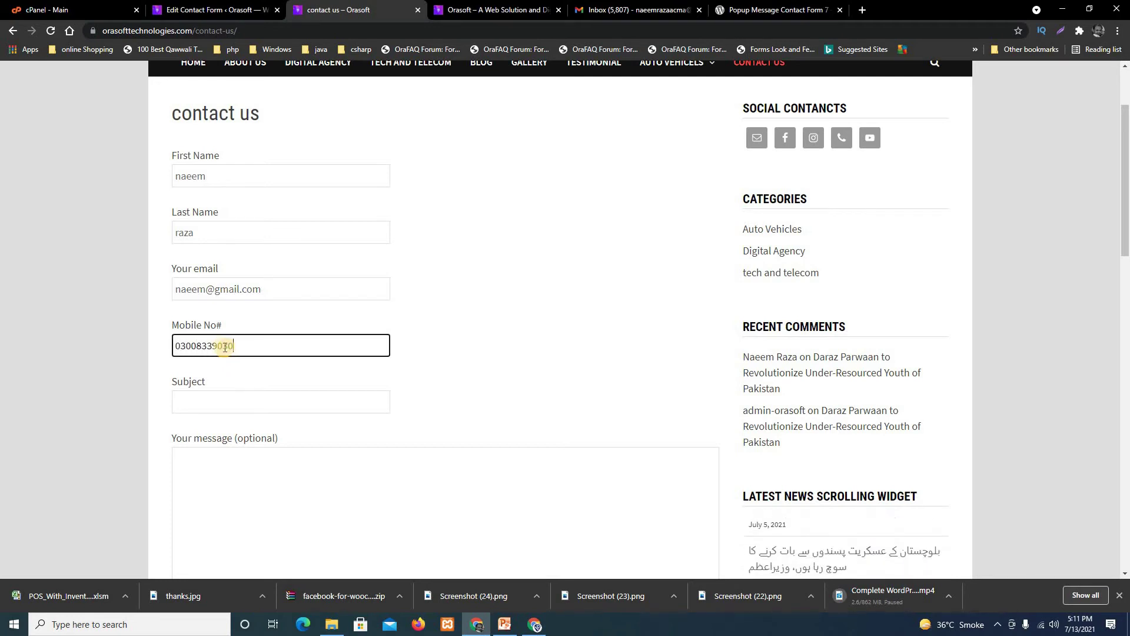
click(200, 402)
text(hy)
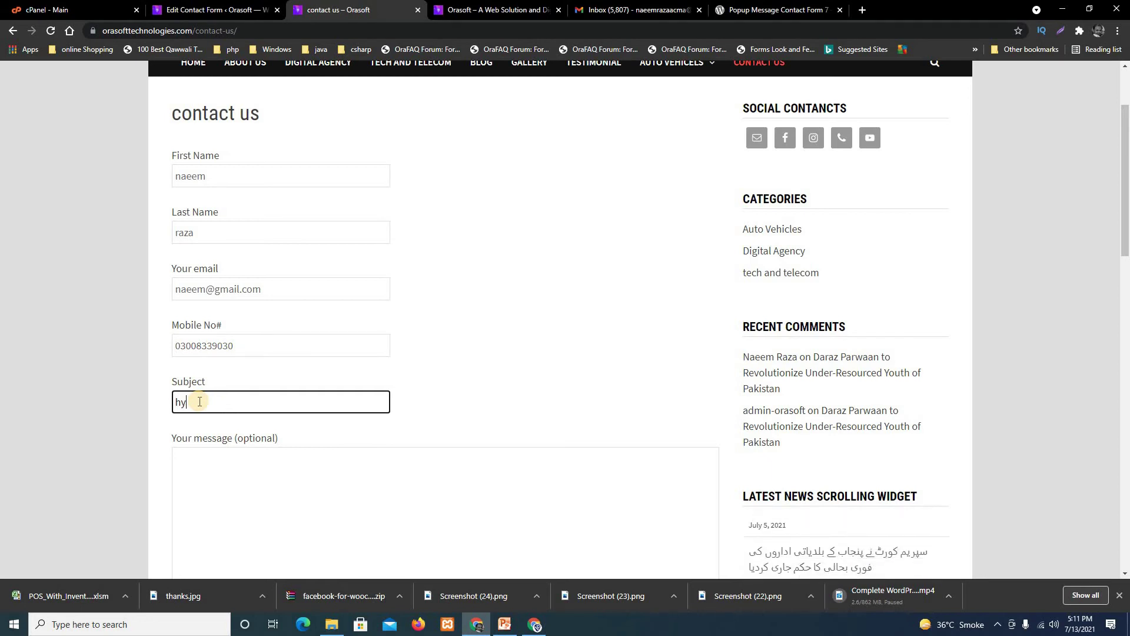
click(258, 464)
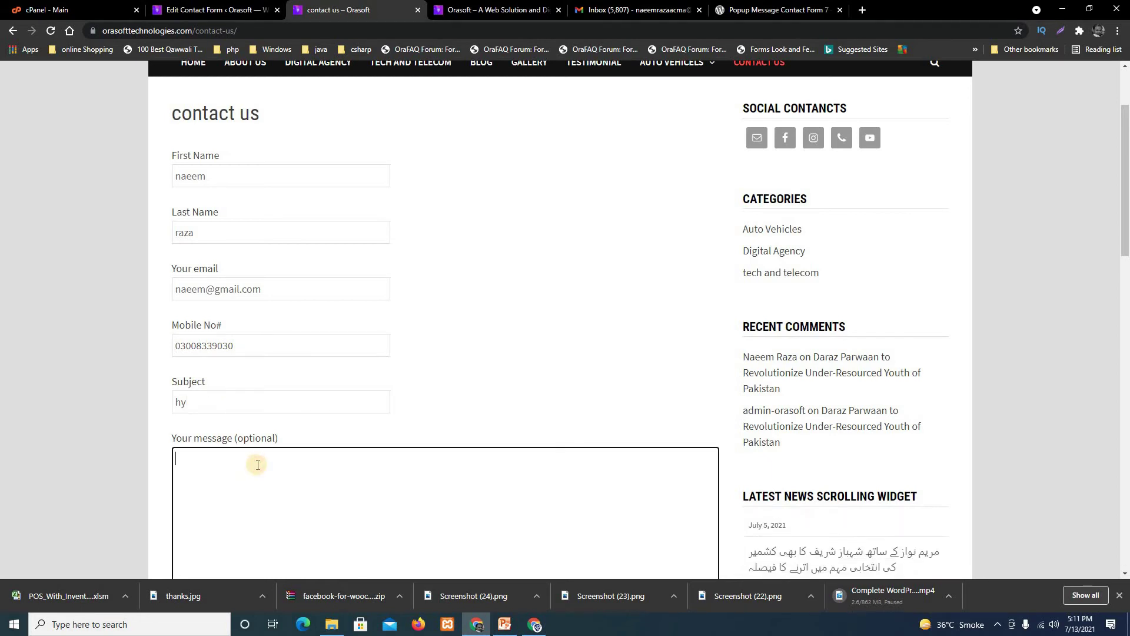
text(Testing Pop)
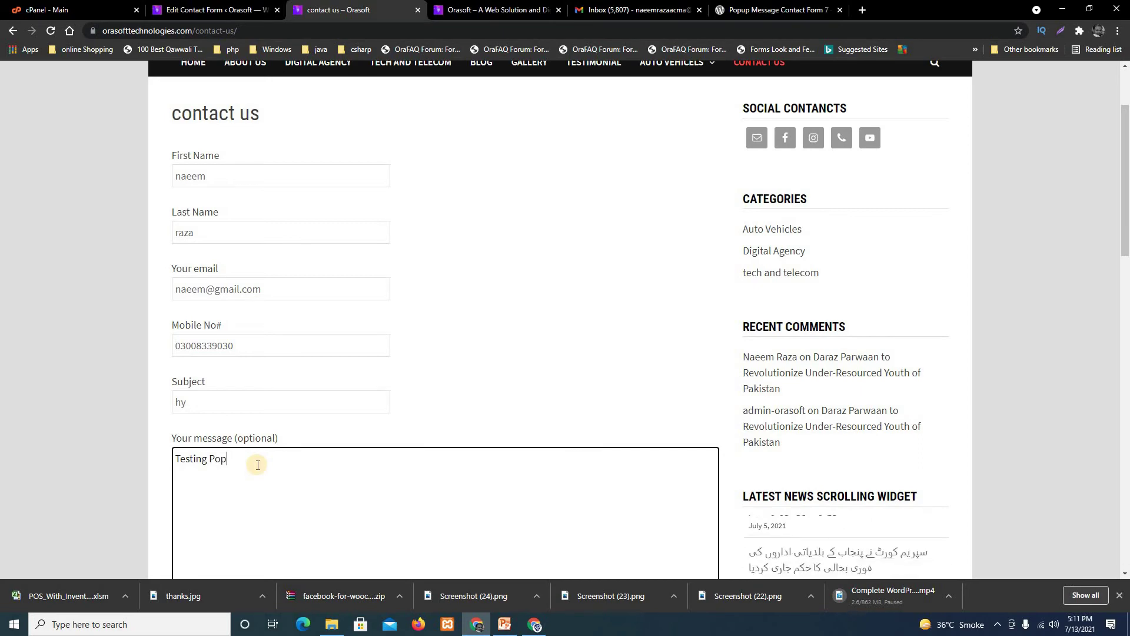
text(up message)
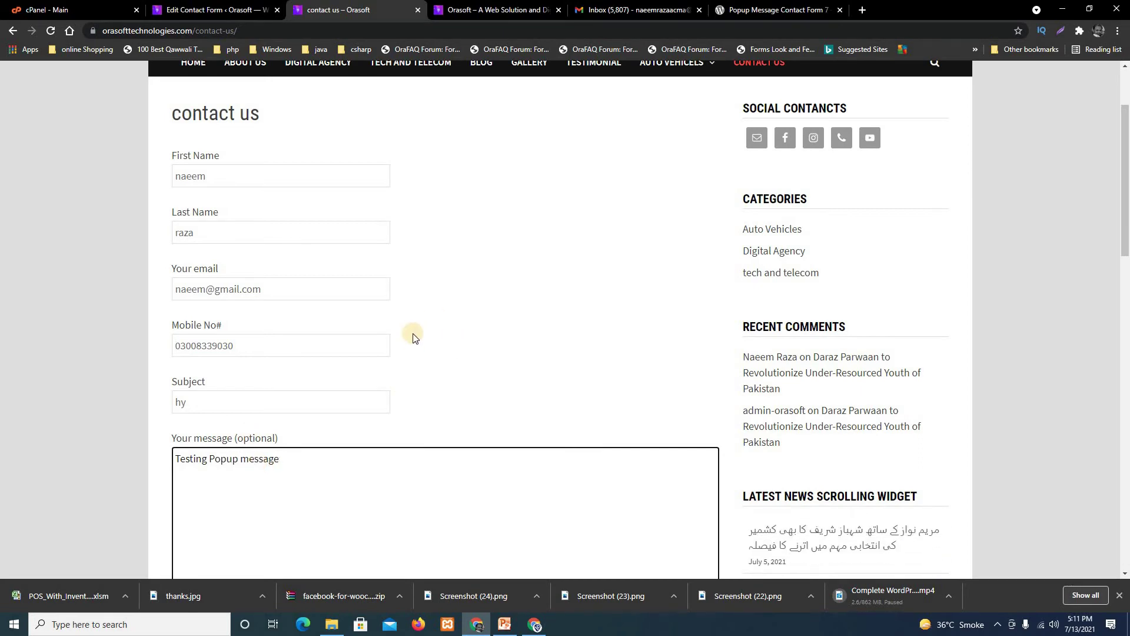
scroll(413, 338, down, 6)
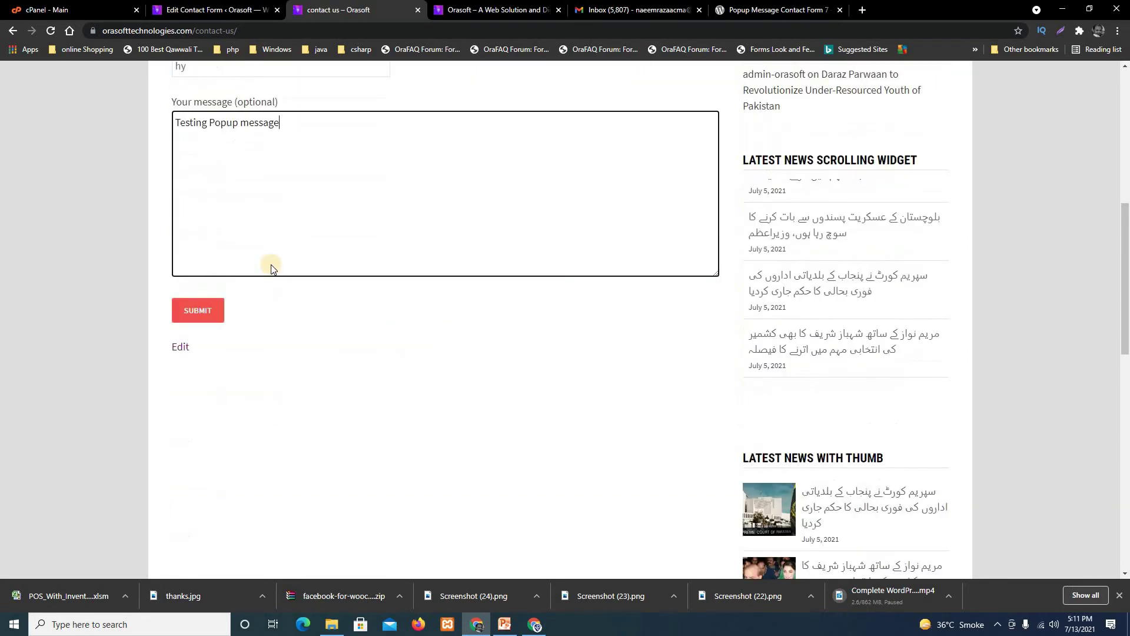
scroll(330, 365, up, 1)
scroll(339, 376, down, 1)
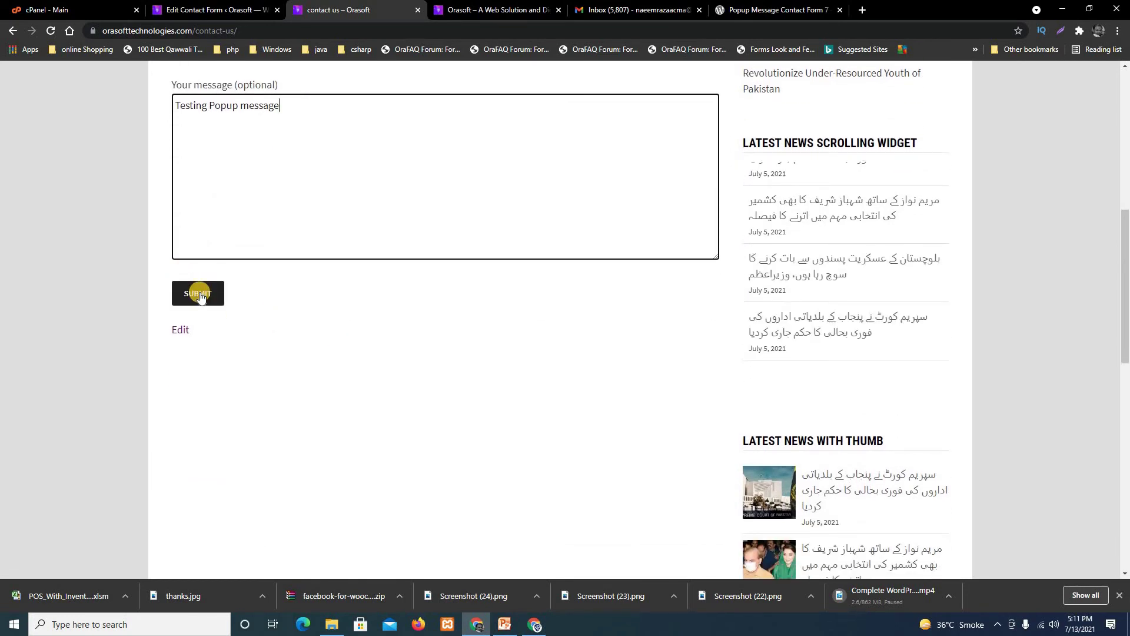
Submit the test message, close the orange success popup, and return to the Edit Contact Form tab.
click(201, 295)
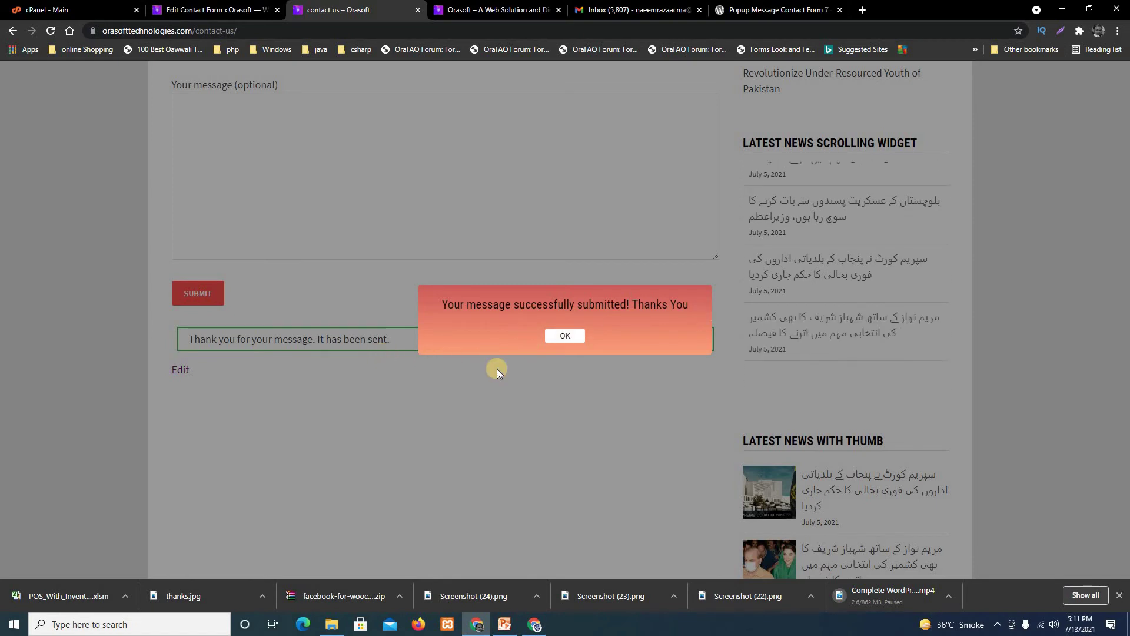
click(571, 338)
click(565, 339)
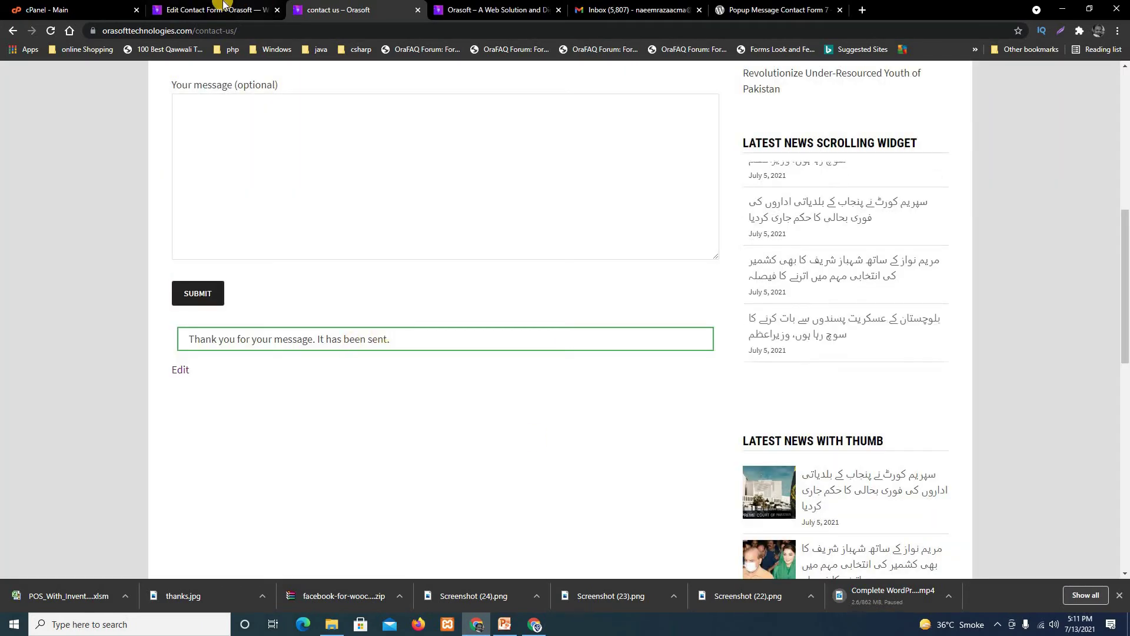
click(215, 10)
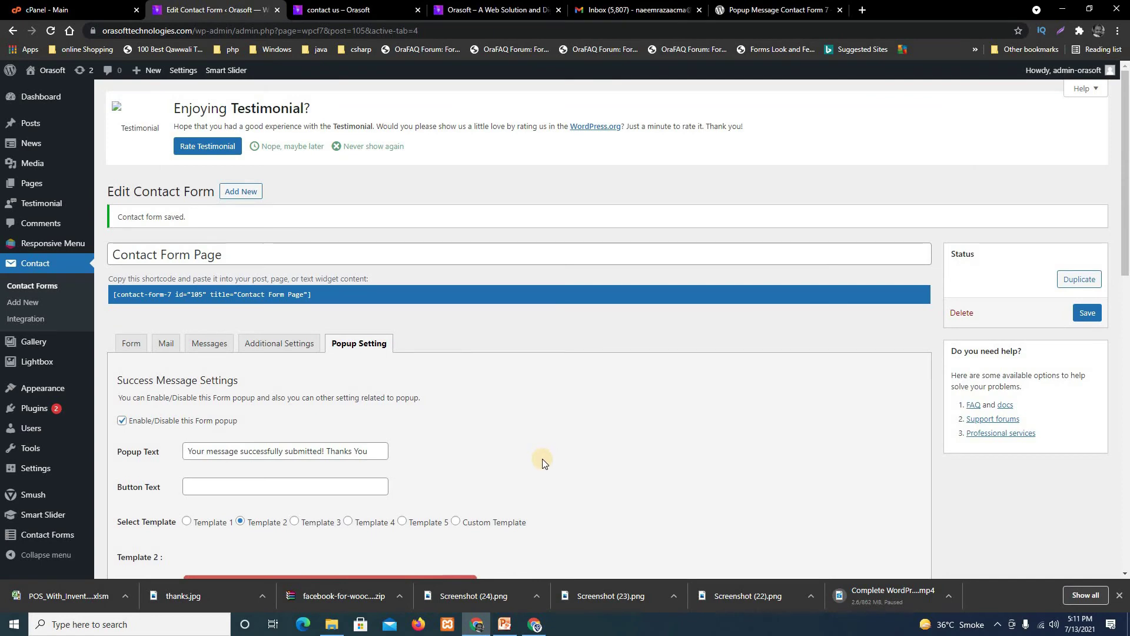
Set the success popup width to 50%.
scroll(542, 458, down, 6)
scroll(525, 516, down, 2)
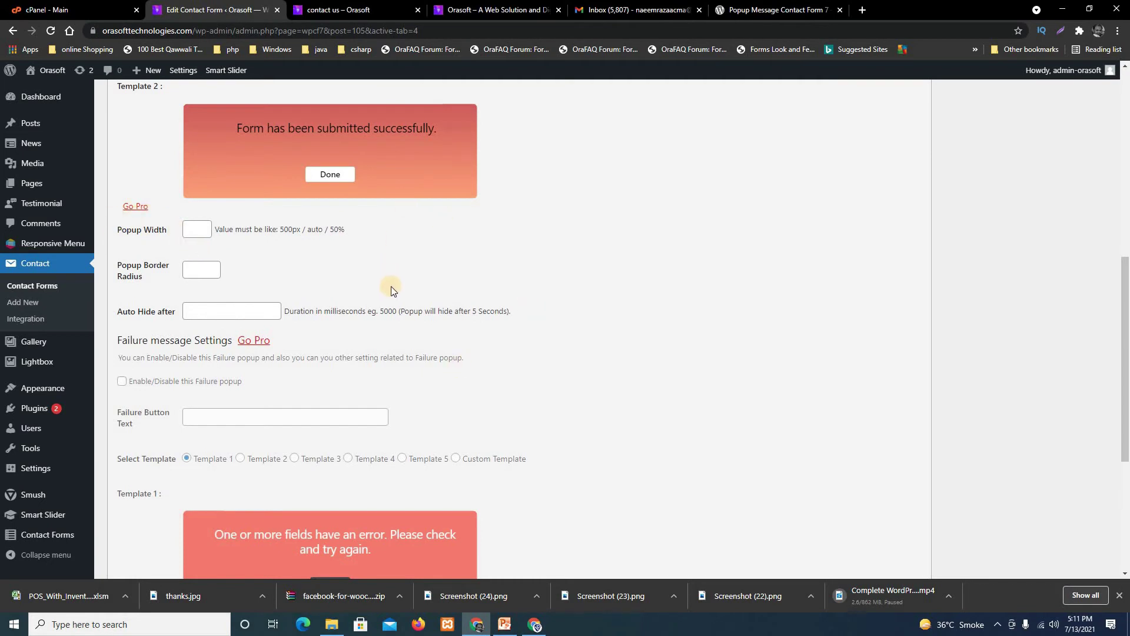
scroll(161, 341, up, 1)
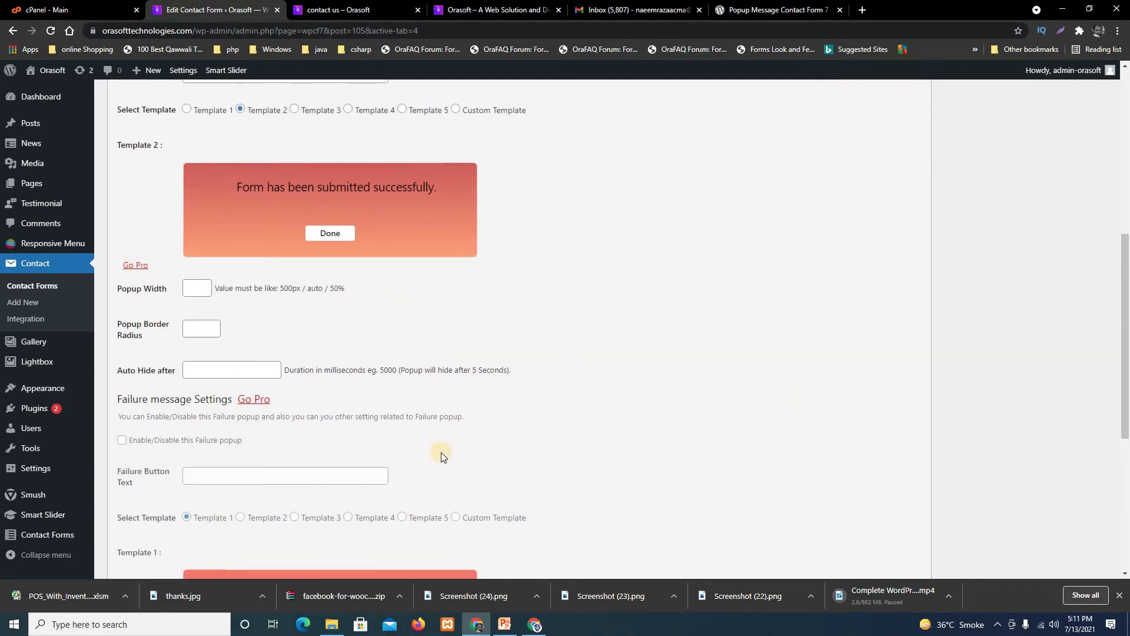
scroll(362, 403, down, 2)
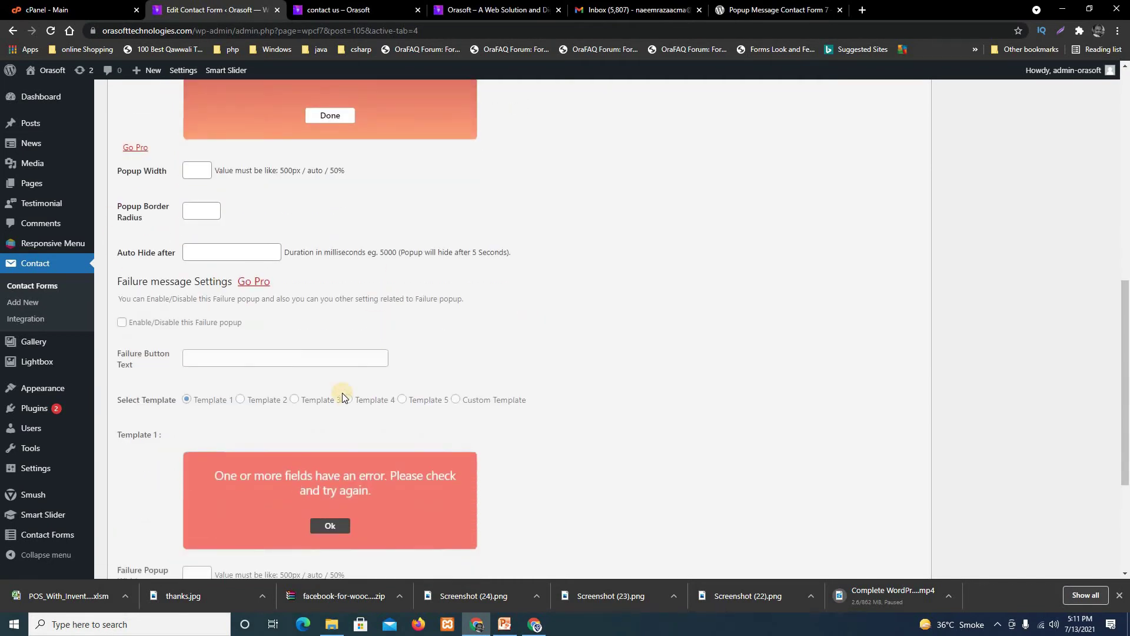
scroll(568, 391, down, 1)
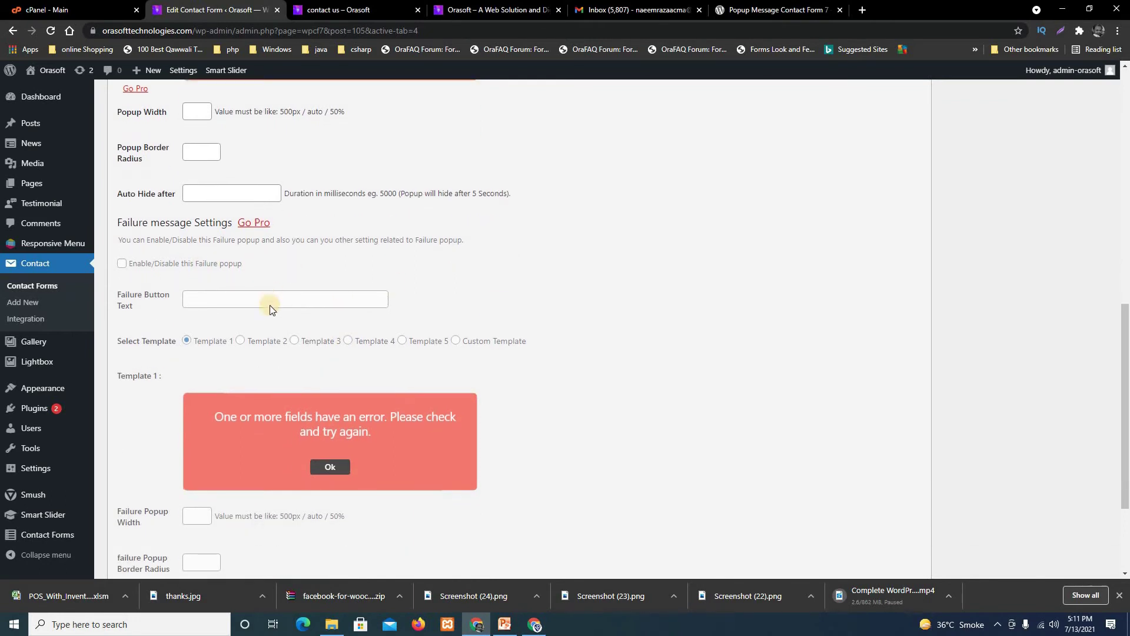
scroll(171, 245, up, 2)
click(189, 229)
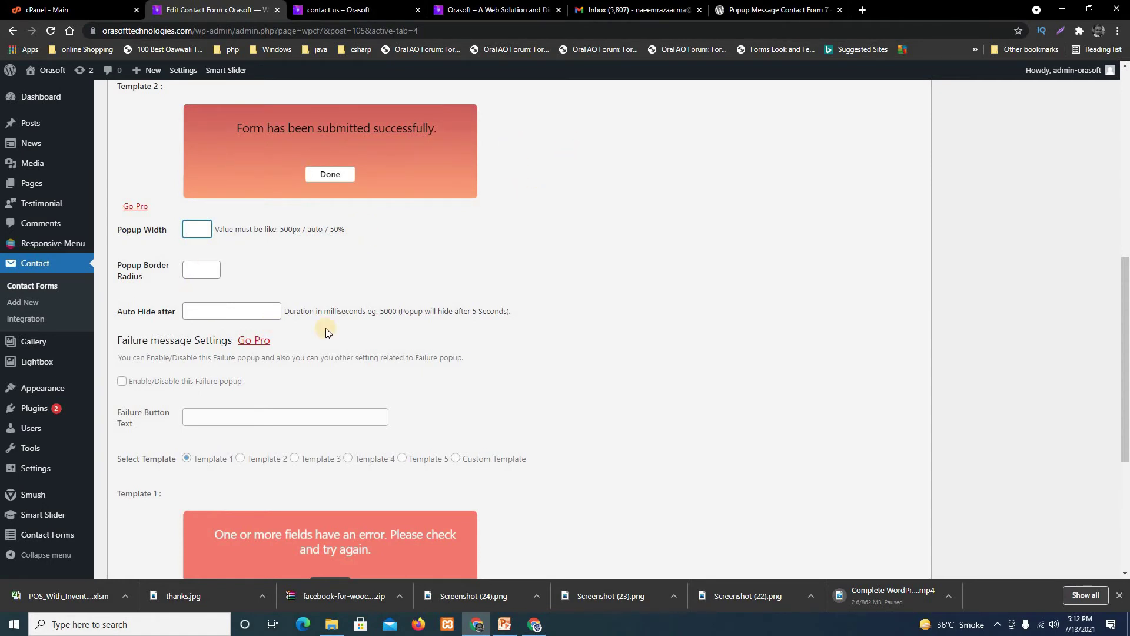
text(50%)
key(Tab)
Set border radius to 0 and auto-hide to 5000 ms, then save the contact form.
click(214, 277)
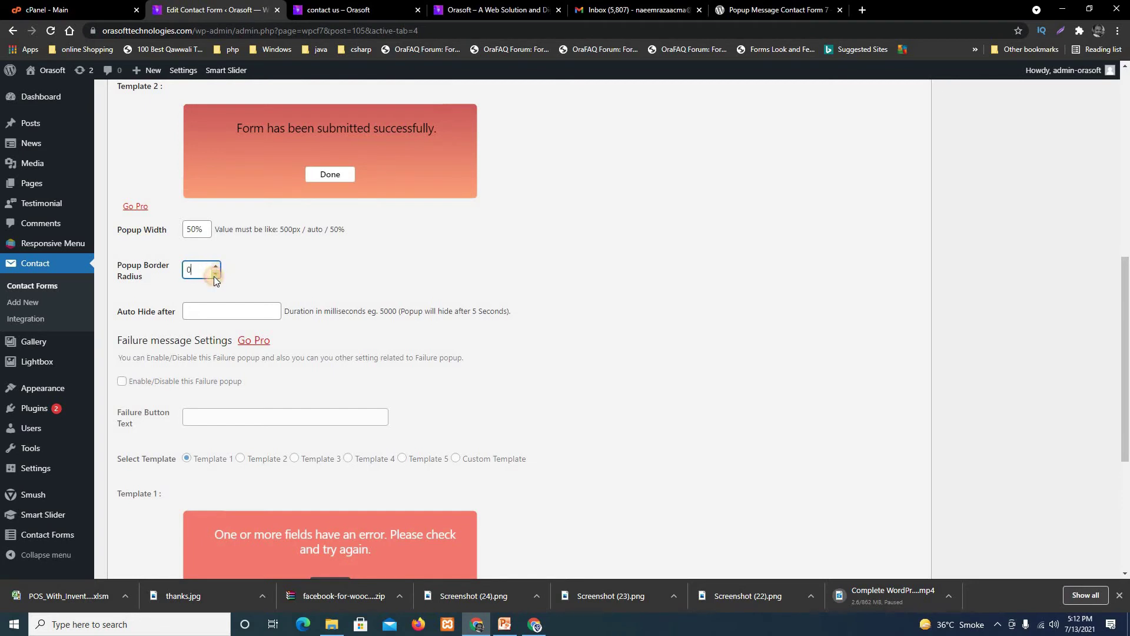
click(333, 282)
click(237, 310)
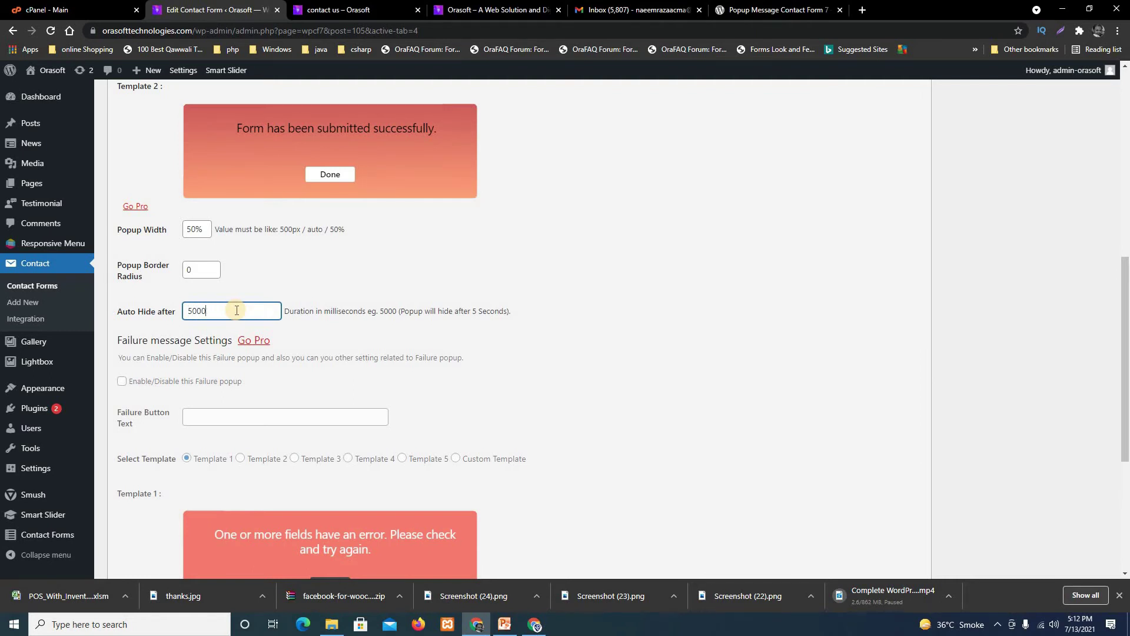
click(663, 306)
scroll(602, 316, down, 5)
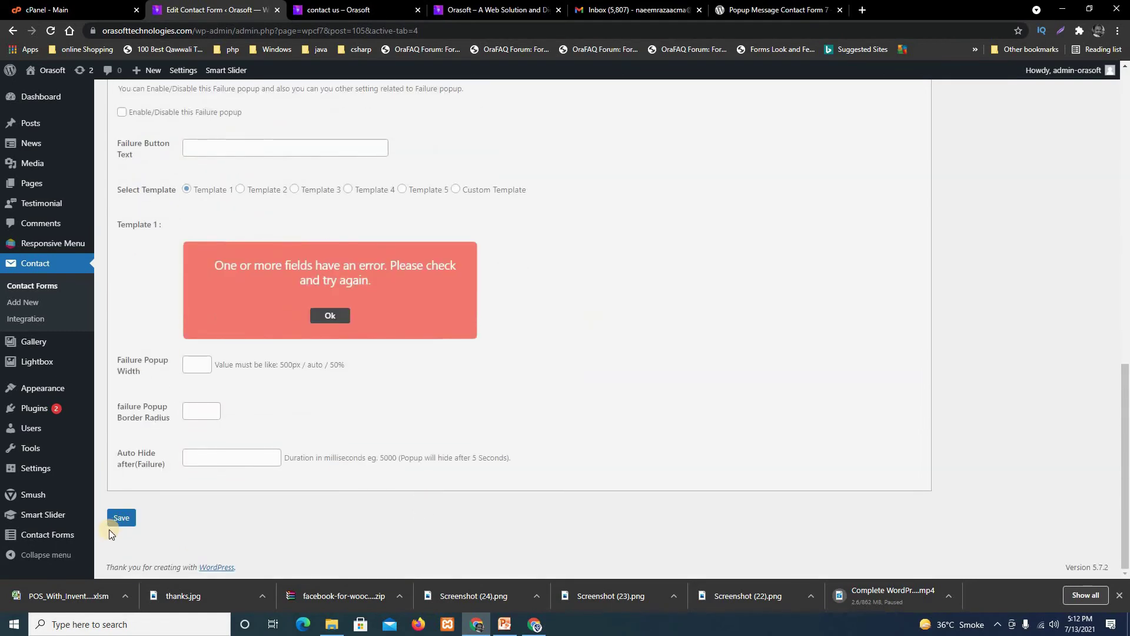
click(127, 525)
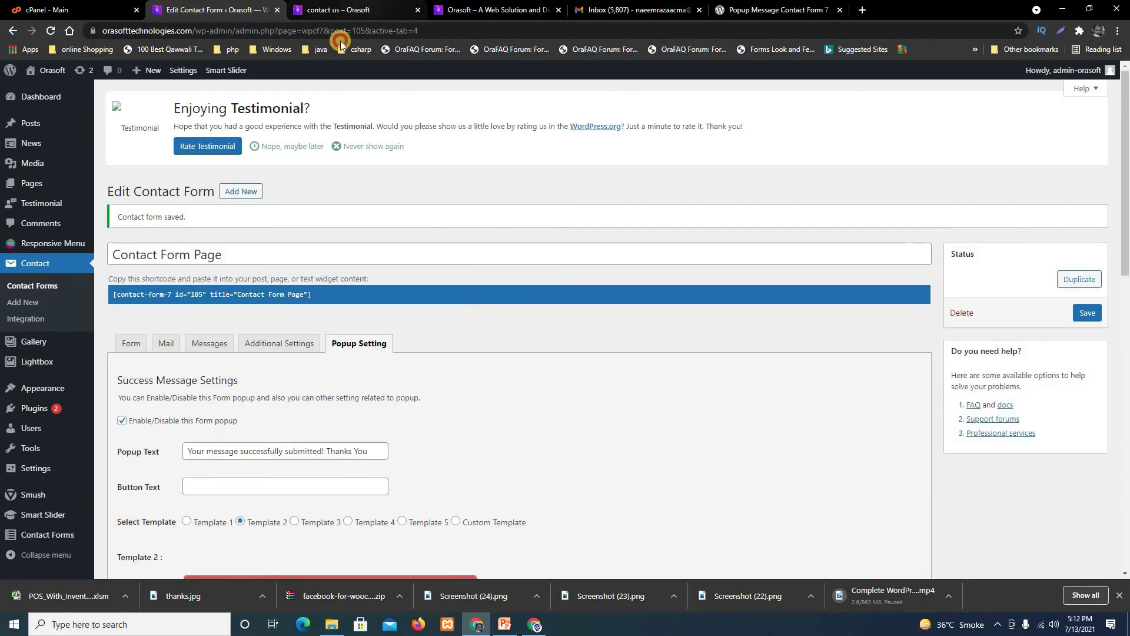
On the live contact us page, enter a test first name, last name, e-mail and mobile number.
click(339, 10)
scroll(202, 265, up, 6)
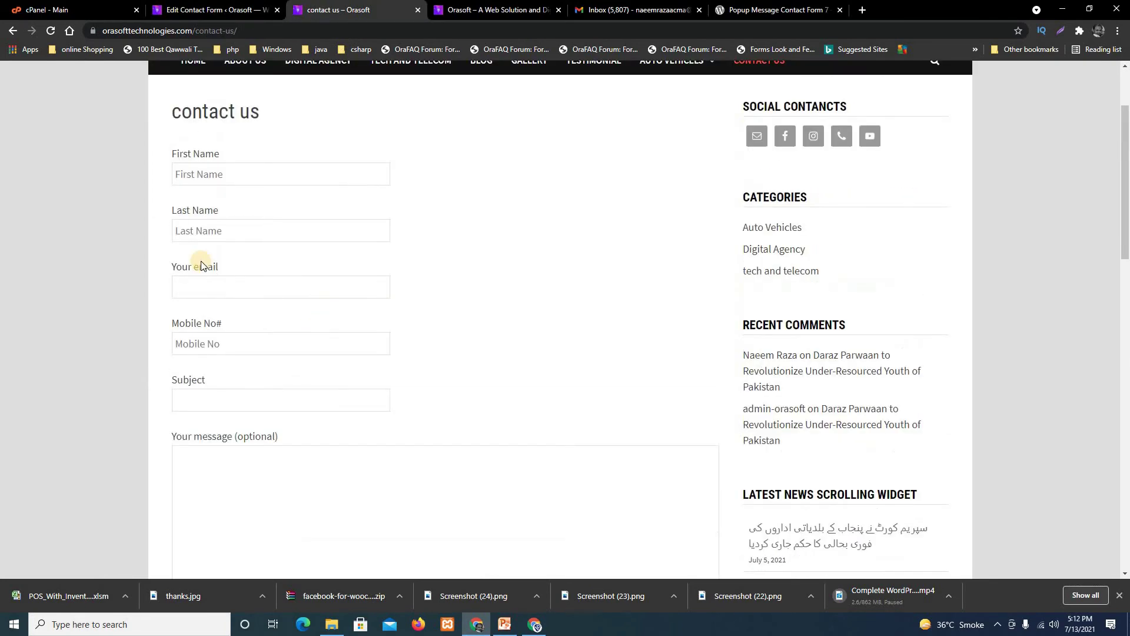
click(223, 177)
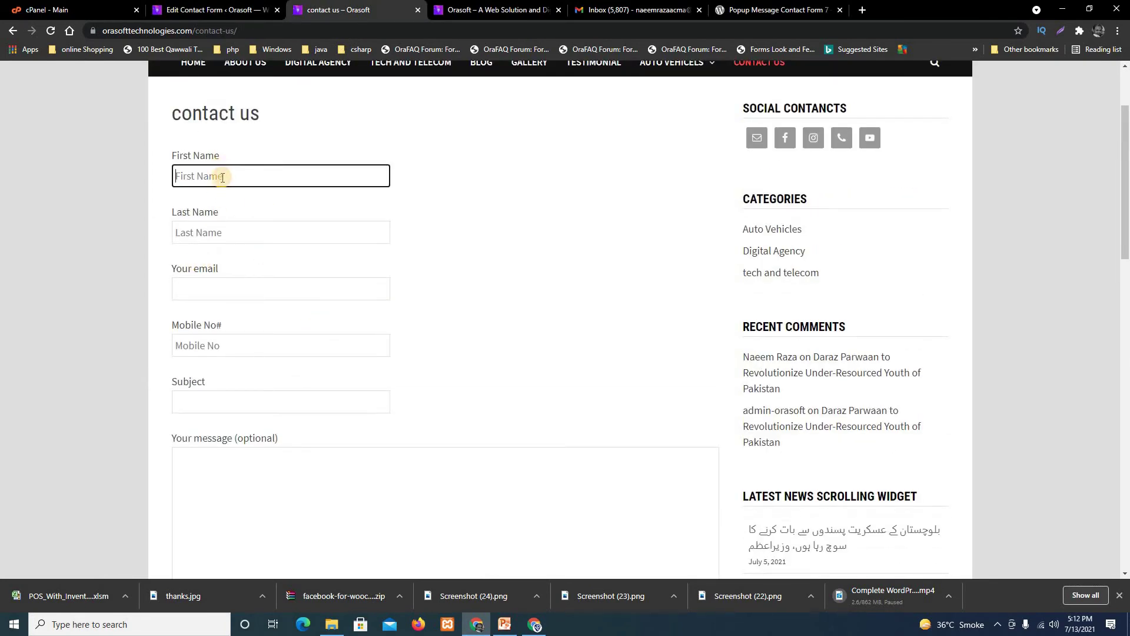
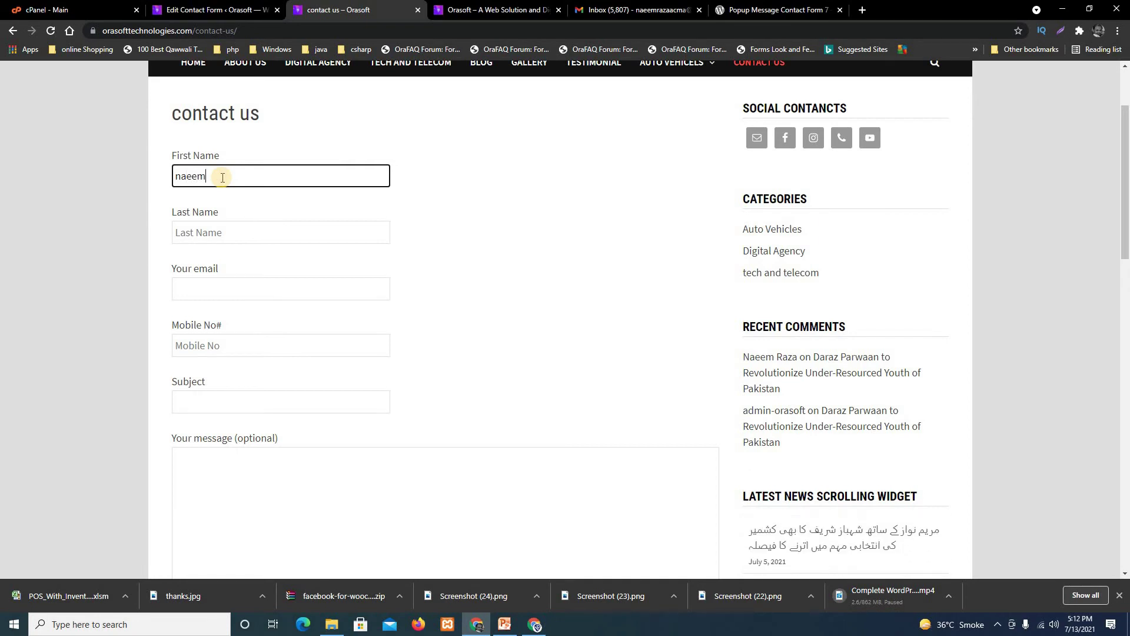
click(224, 240)
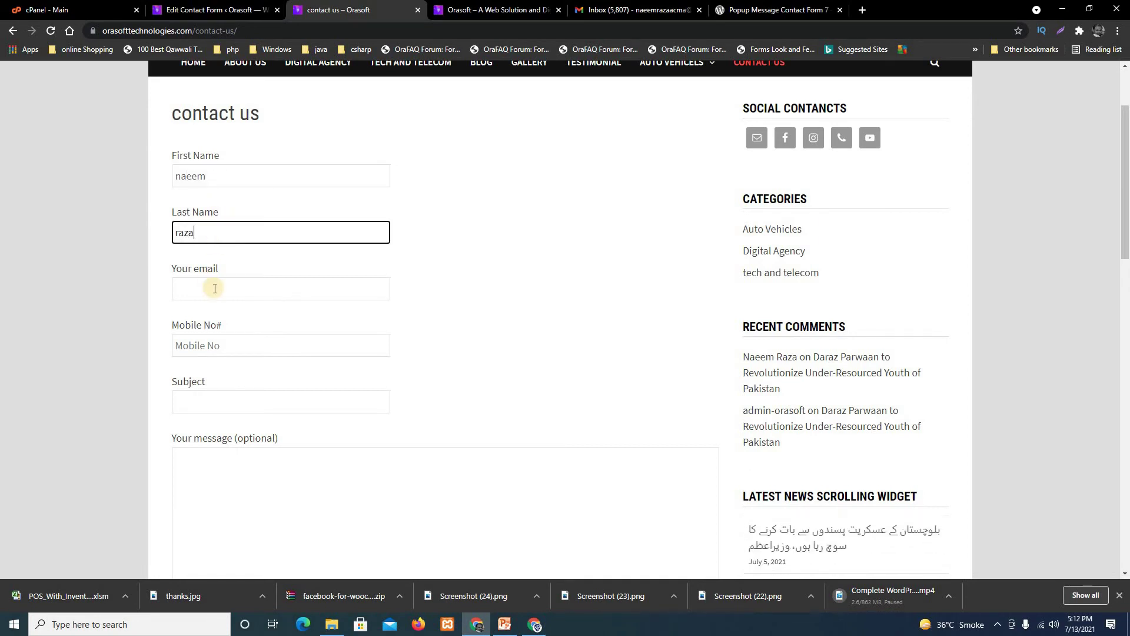
click(215, 288)
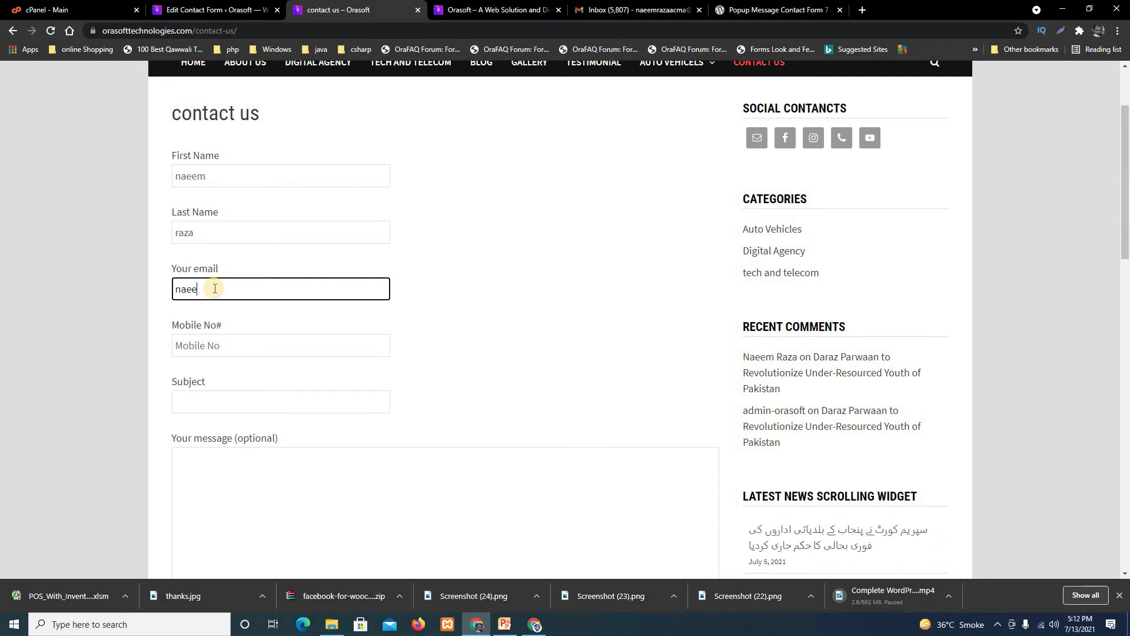
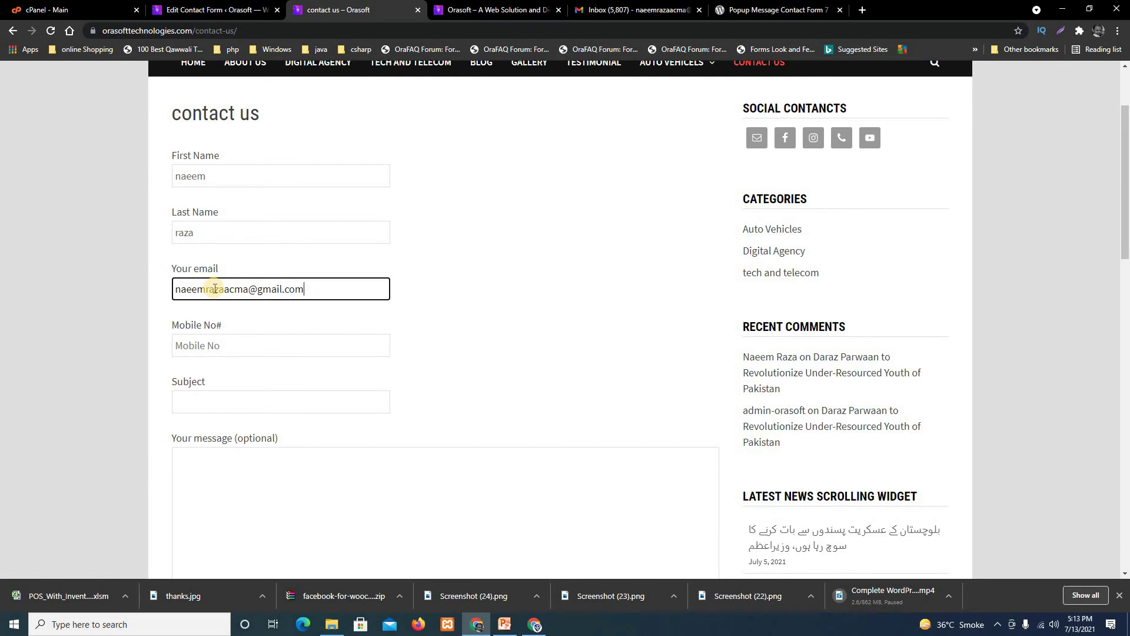
click(239, 343)
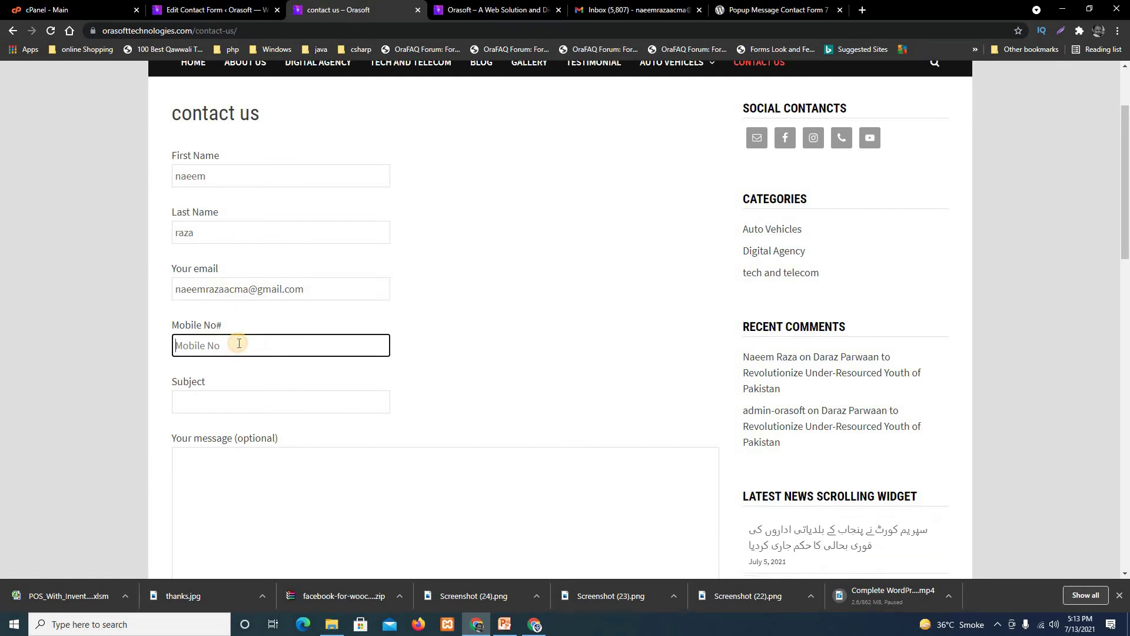
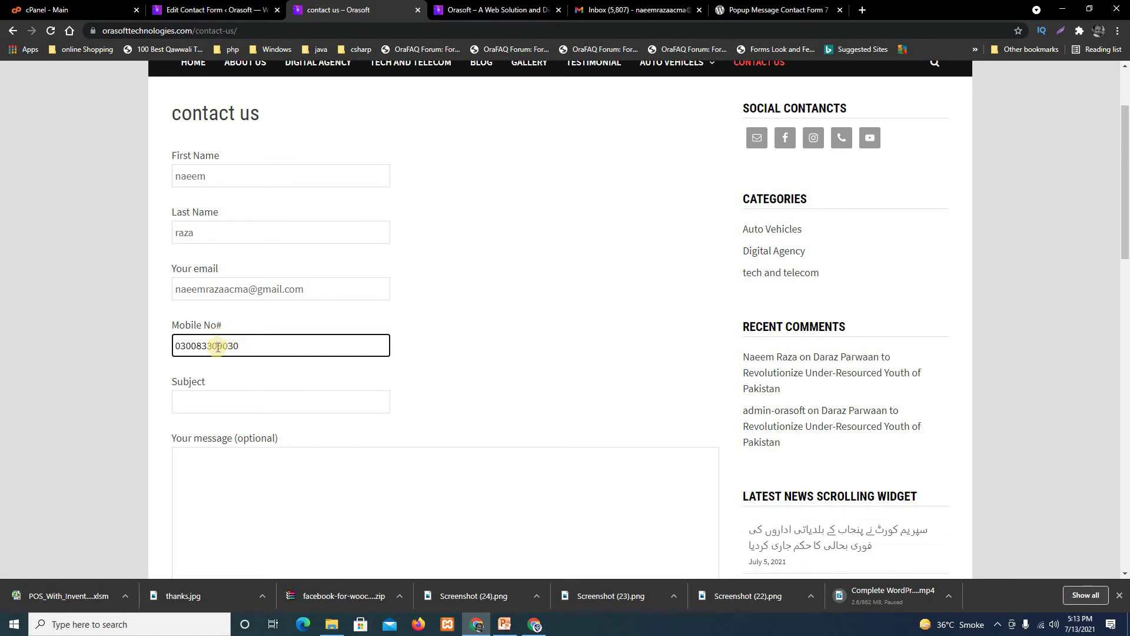
click(218, 347)
key(BackSpace)
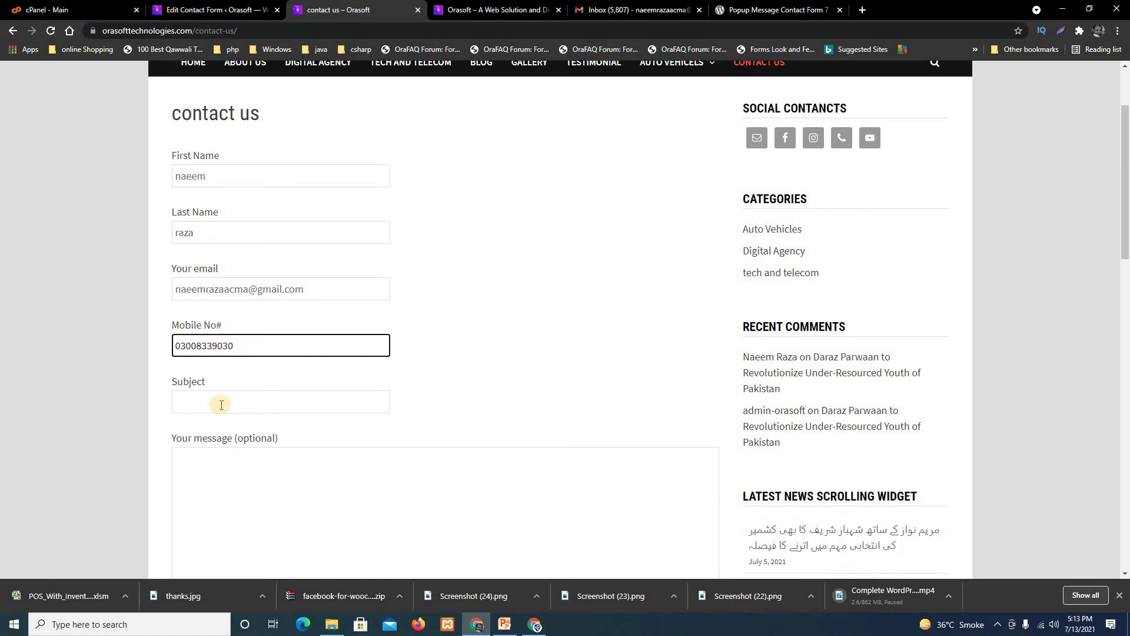
Add subject 'testing popup' and a short message, submit, and dismiss the success popup.
click(223, 402)
text(t)
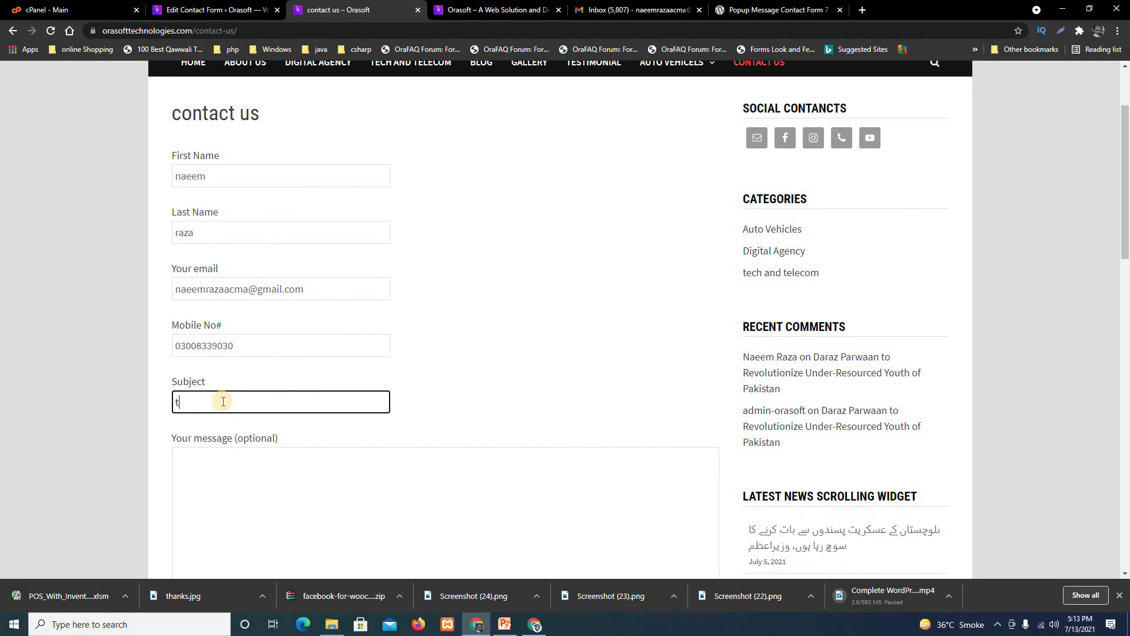
text(esting po)
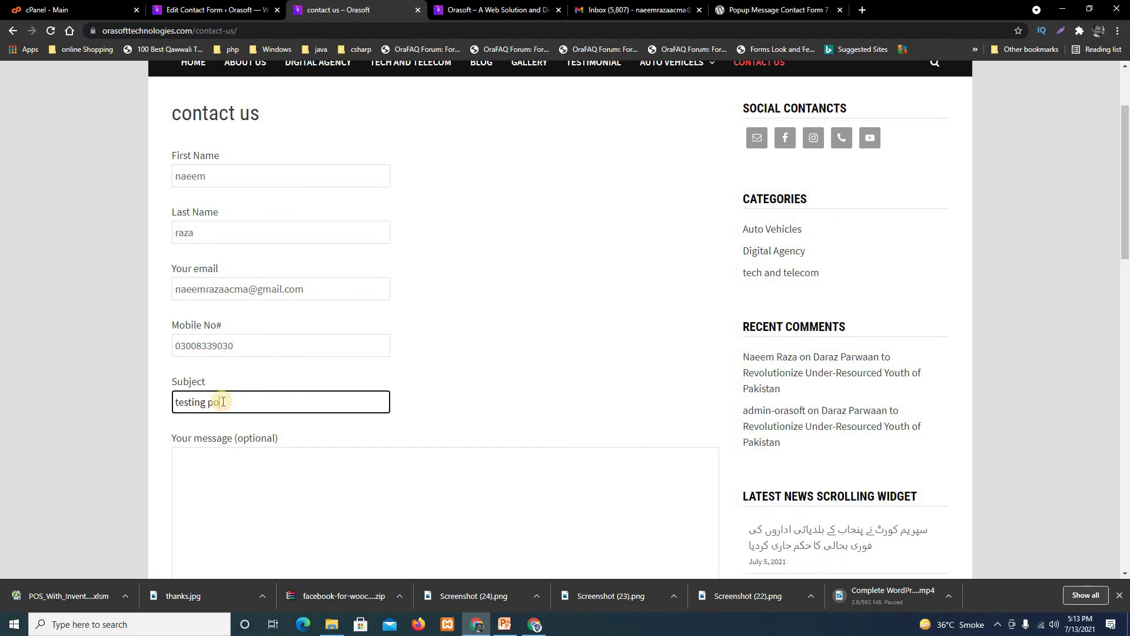
text(pup)
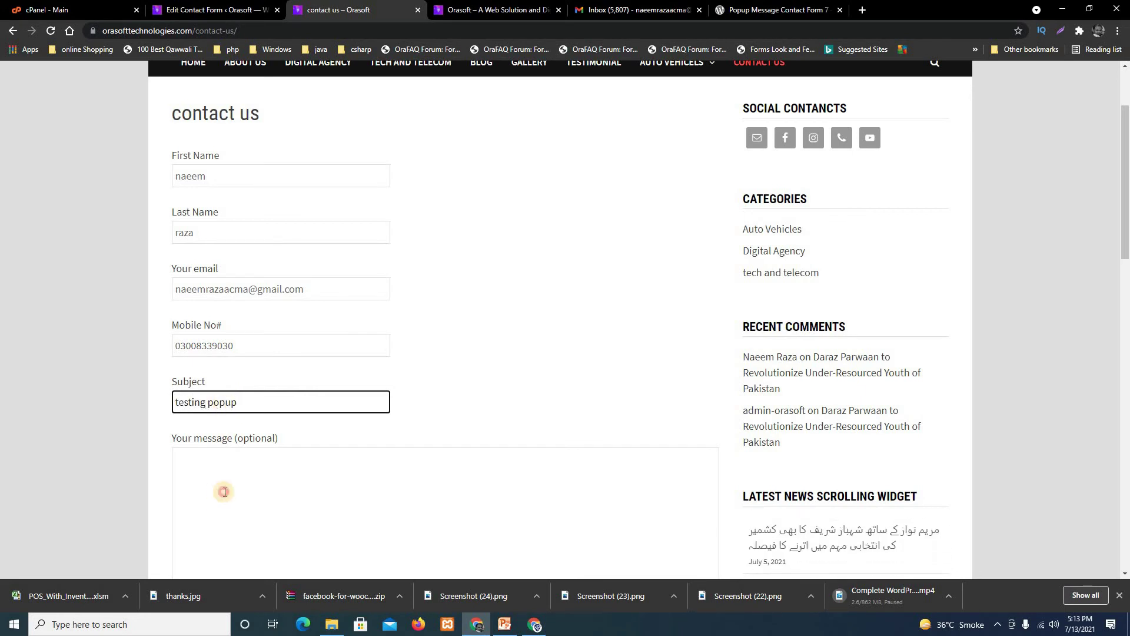
click(224, 491)
text(hey to all)
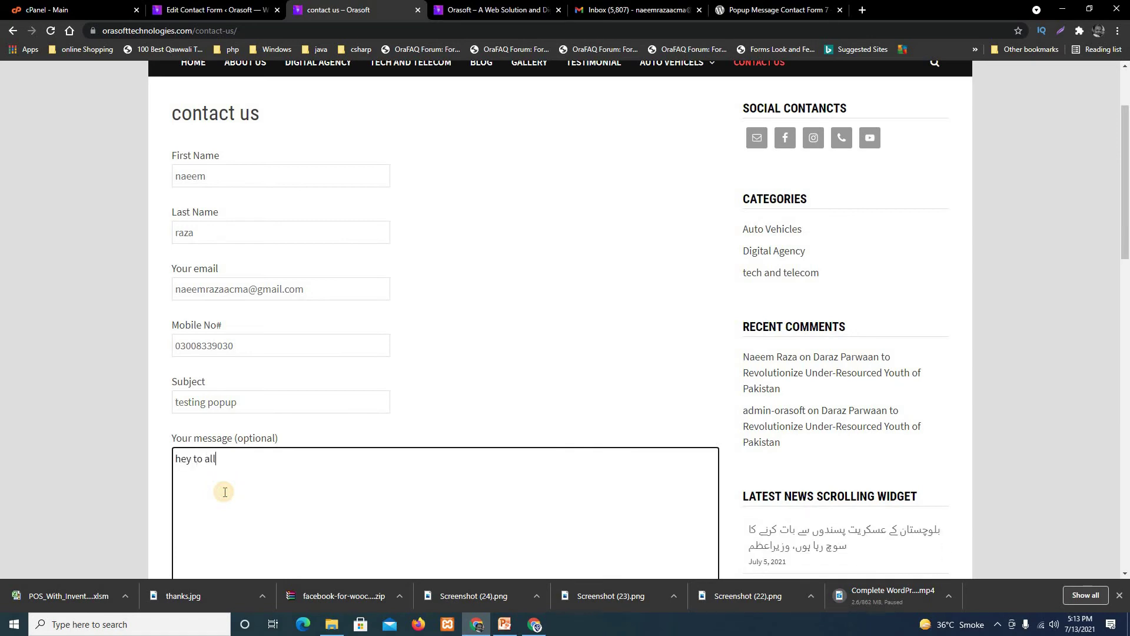
scroll(224, 492, down, 6)
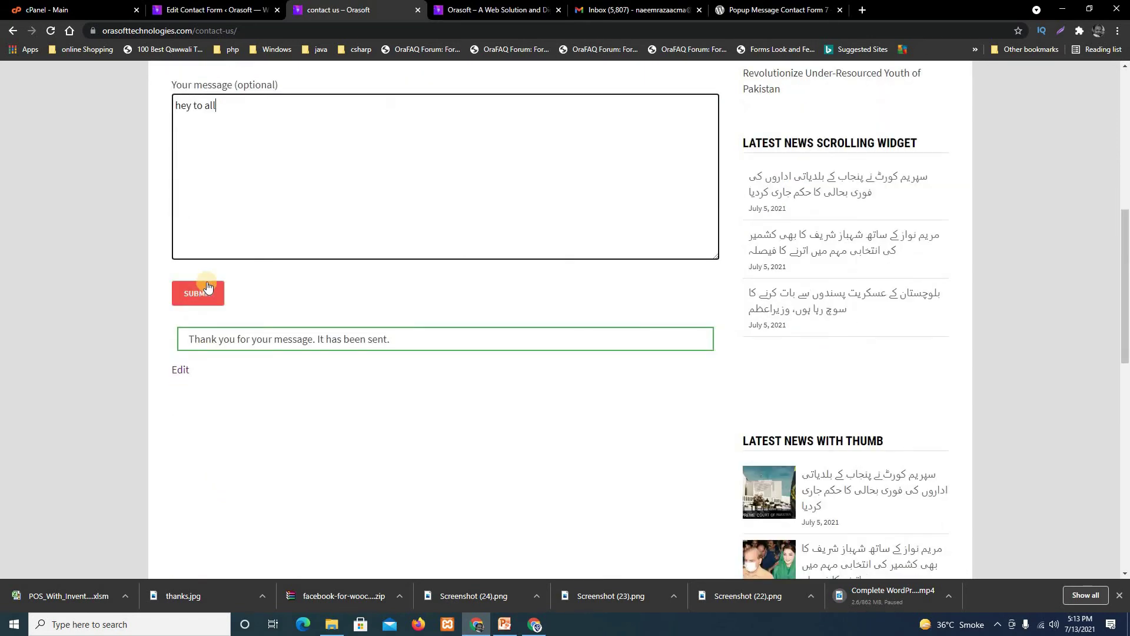
click(205, 298)
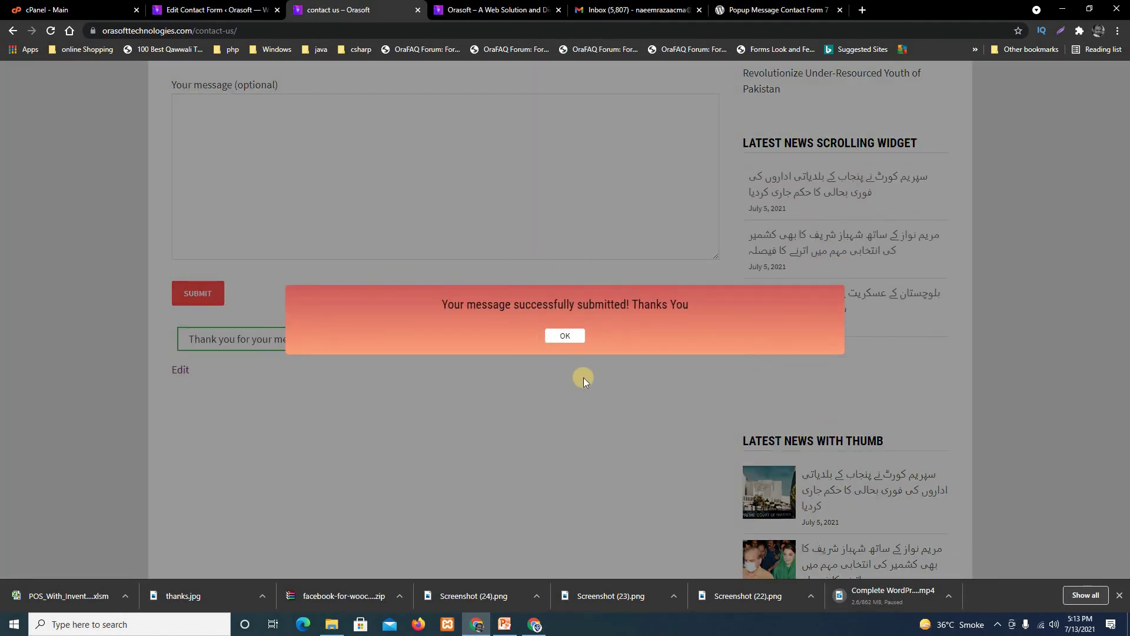
click(594, 281)
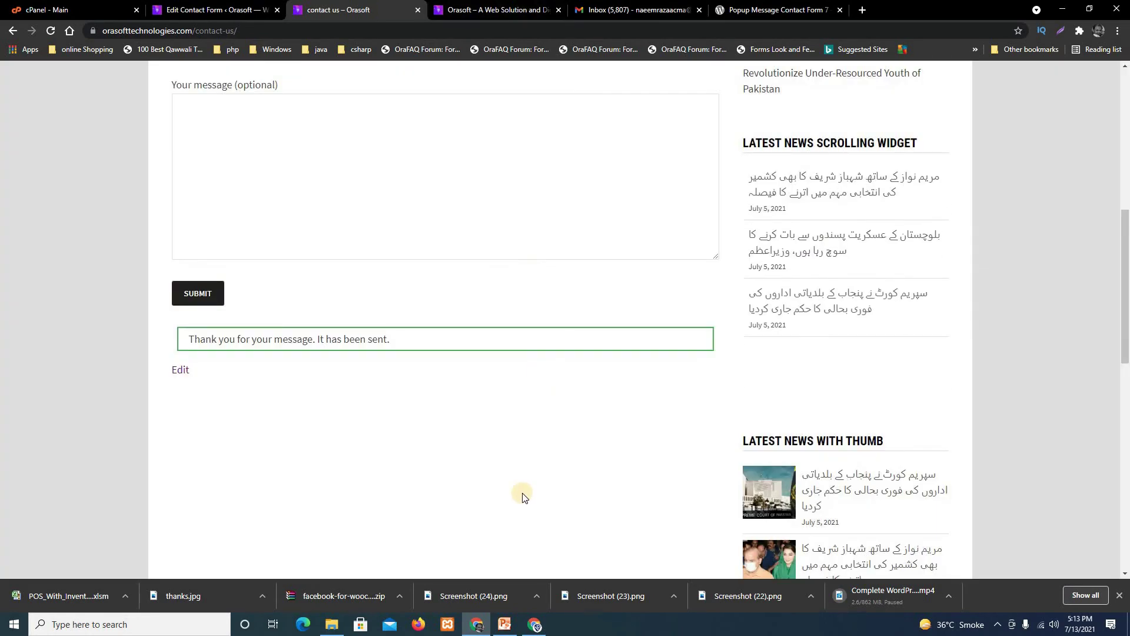
Reload the contact us page twice and scroll down to check it.
click(51, 31)
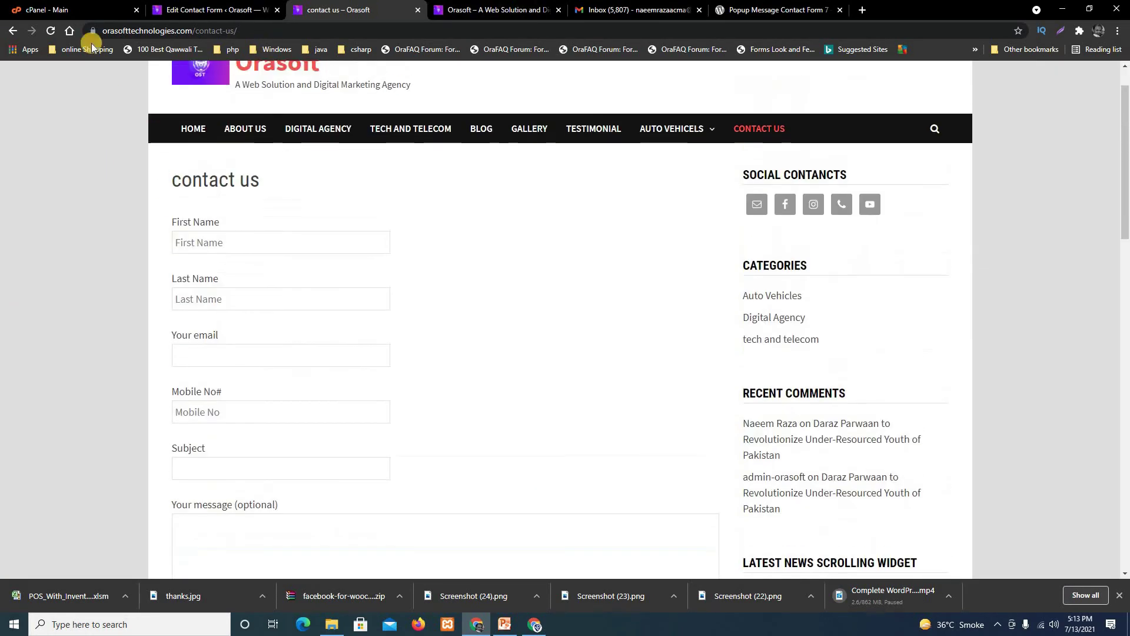
click(52, 32)
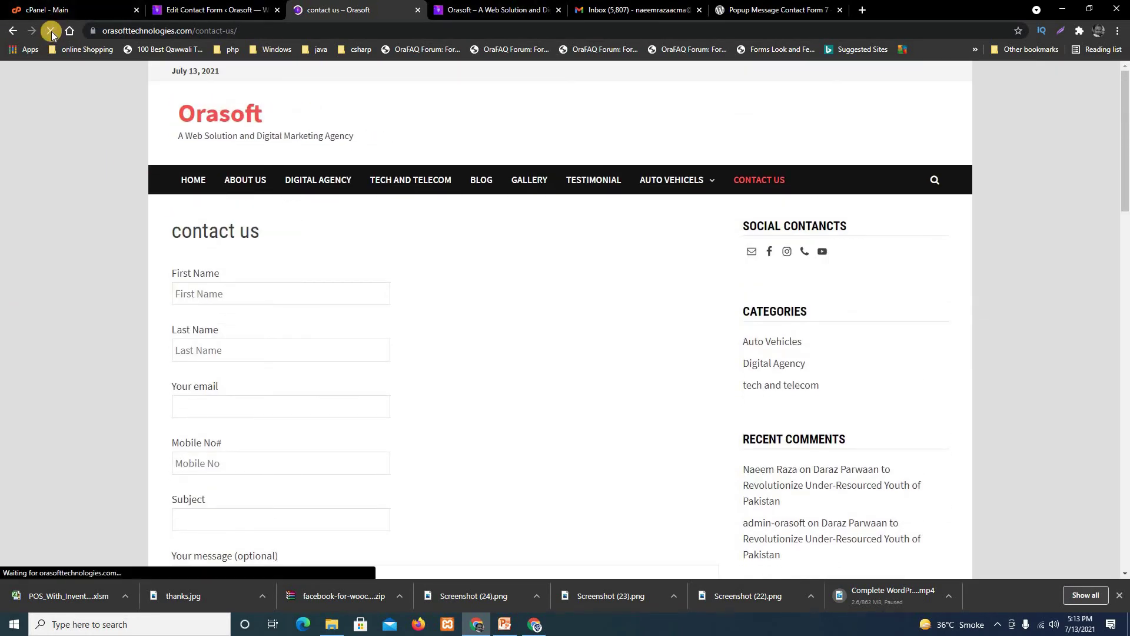
scroll(604, 379, down, 5)
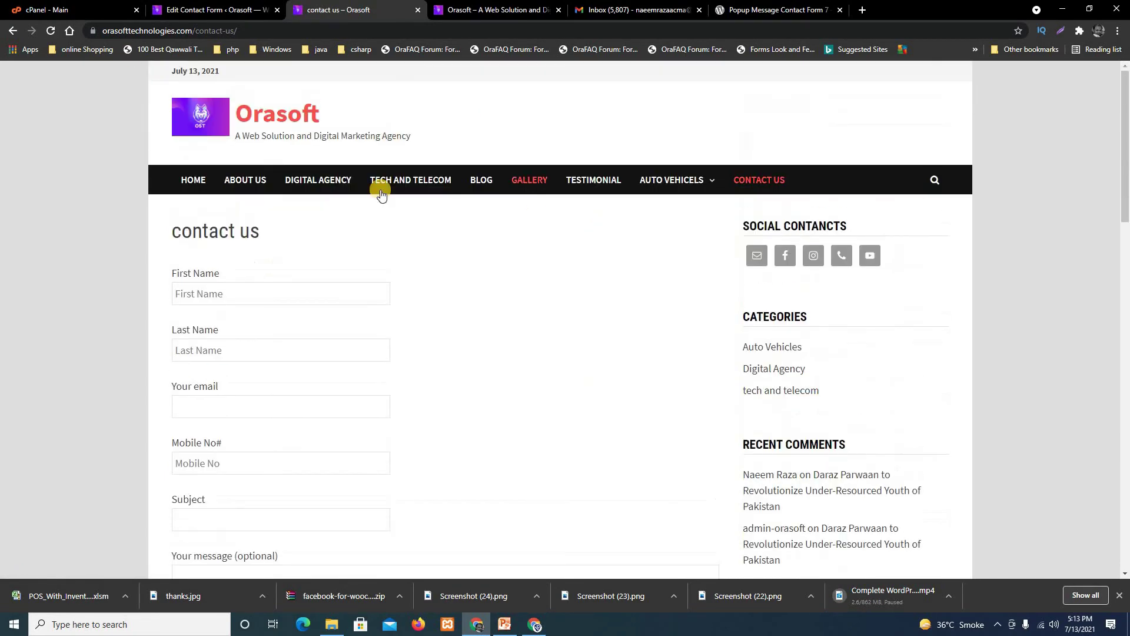
Back in the admin, stay on the page and save the Contact Form Page settings.
click(212, 10)
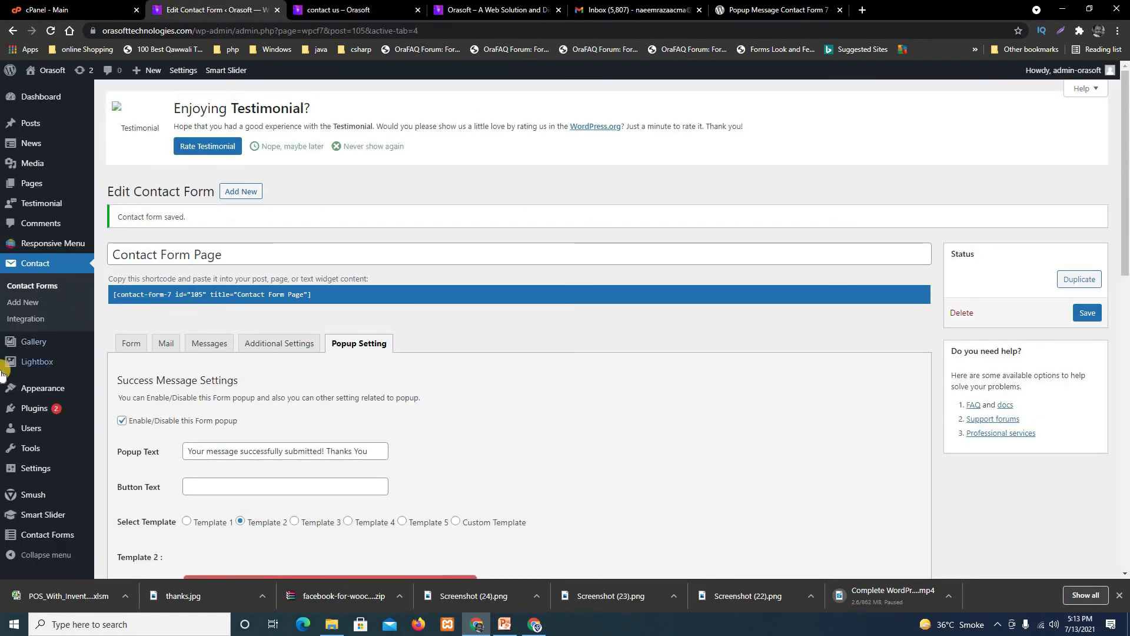
mouse_move(3, 370)
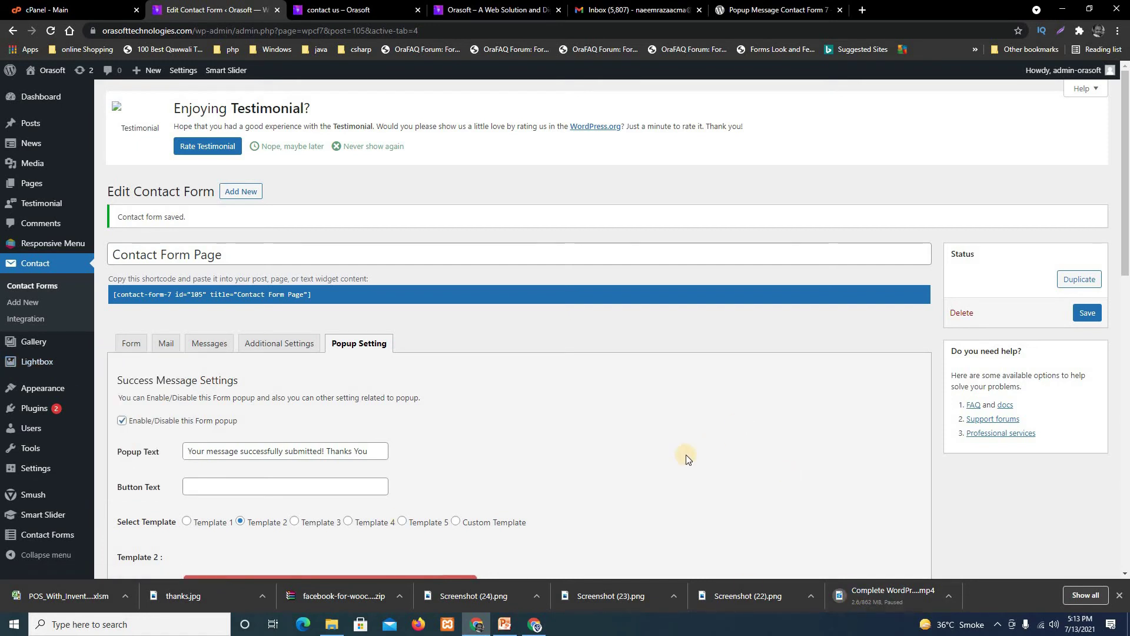
click(34, 288)
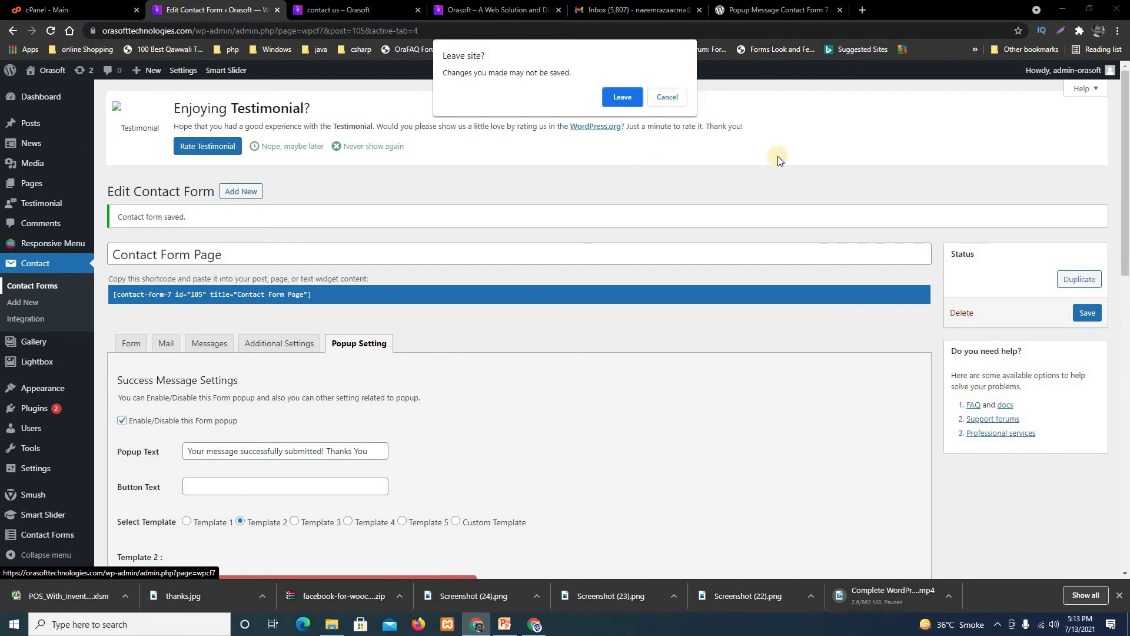
click(668, 98)
click(1087, 312)
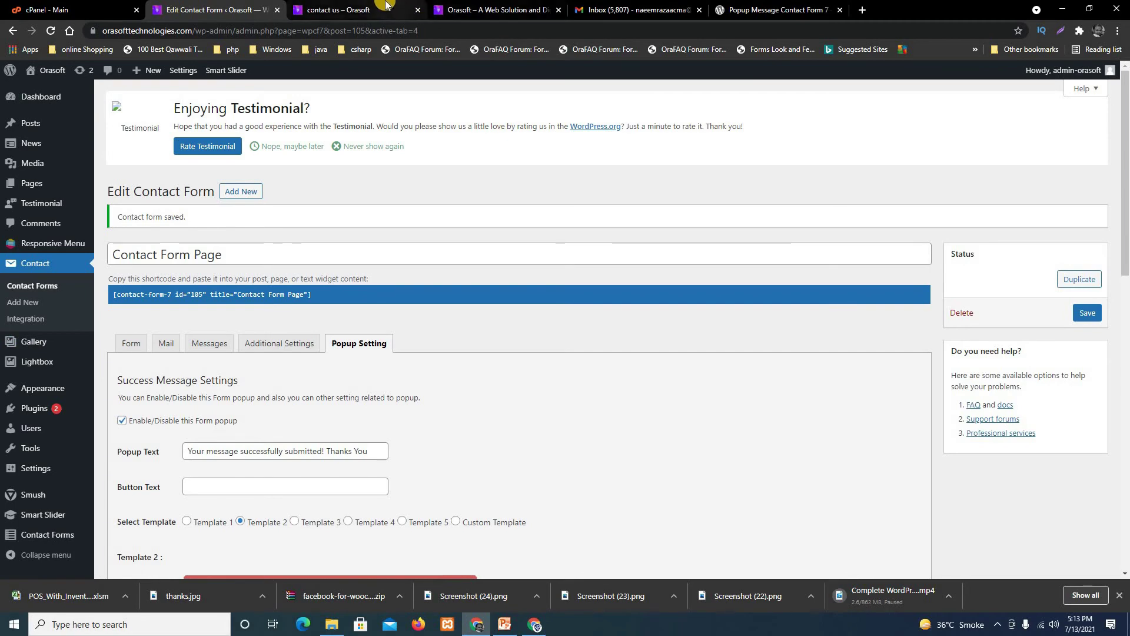
Review the live contact us page, then return to the Edit Contact Form tab.
click(366, 4)
scroll(436, 465, down, 5)
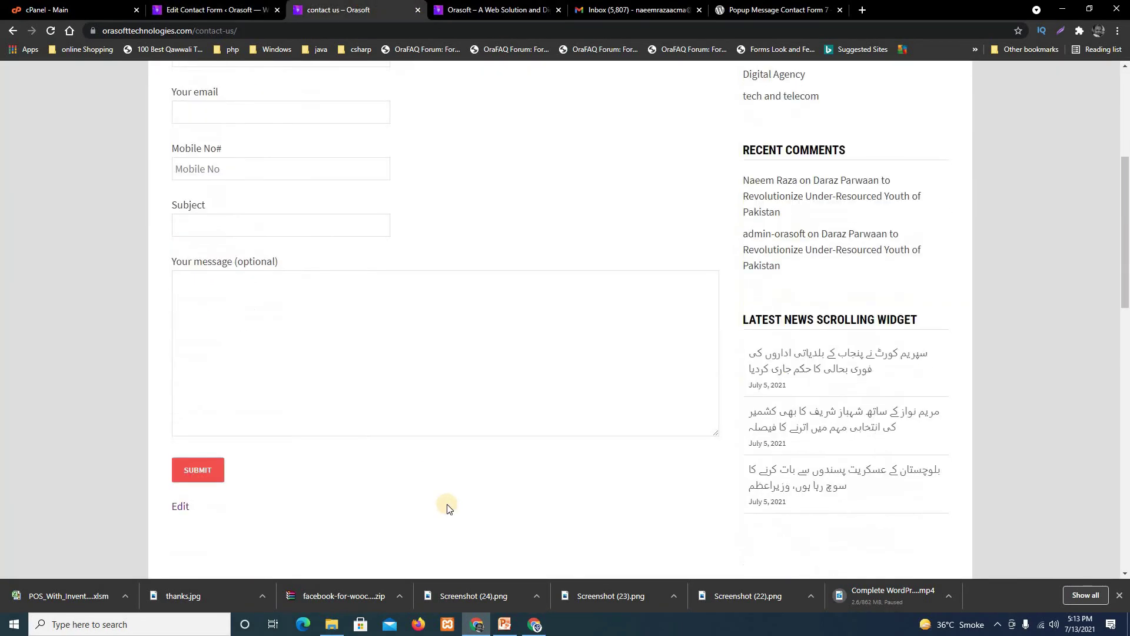
scroll(447, 507, up, 5)
scroll(994, 465, down, 15)
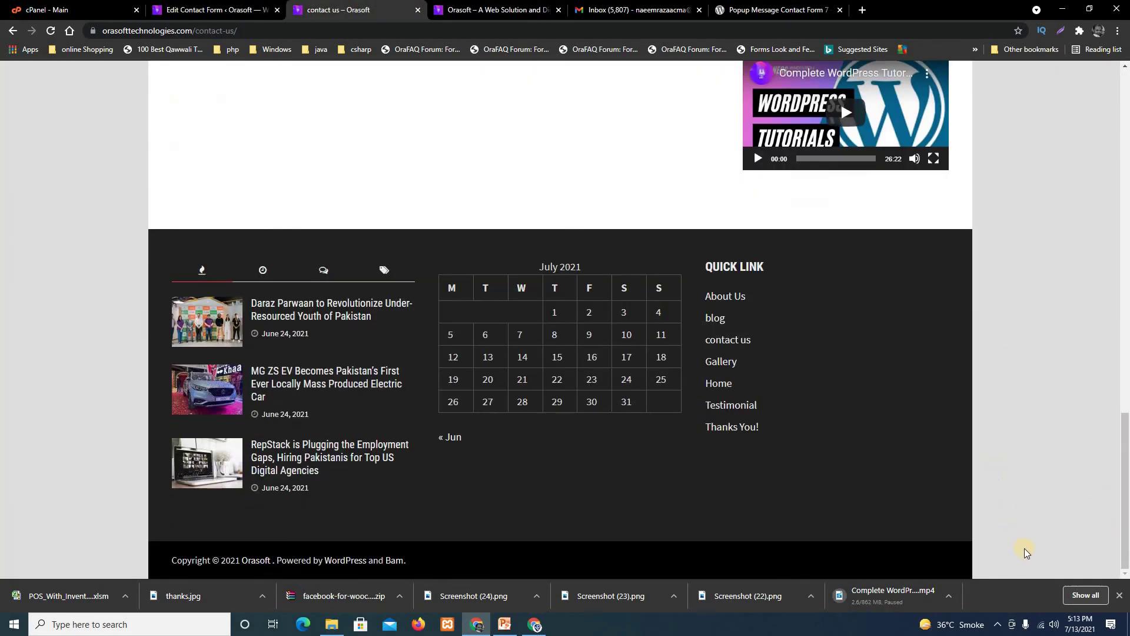
scroll(1000, 471, up, 6)
scroll(245, 348, up, 10)
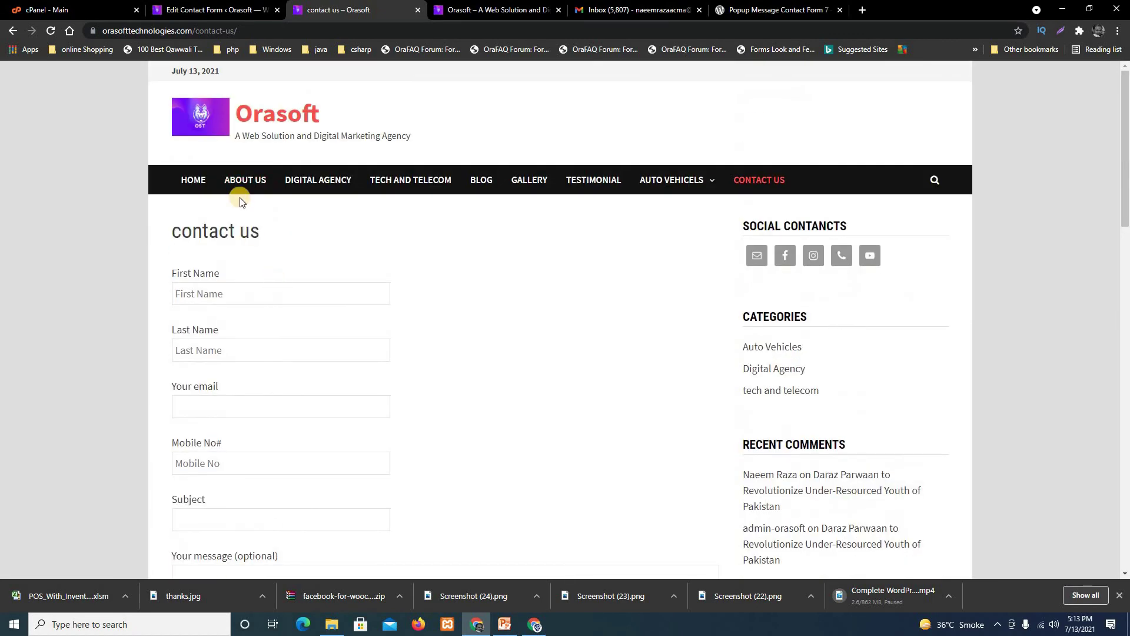
scroll(345, 429, down, 6)
scroll(345, 428, up, 6)
click(188, 9)
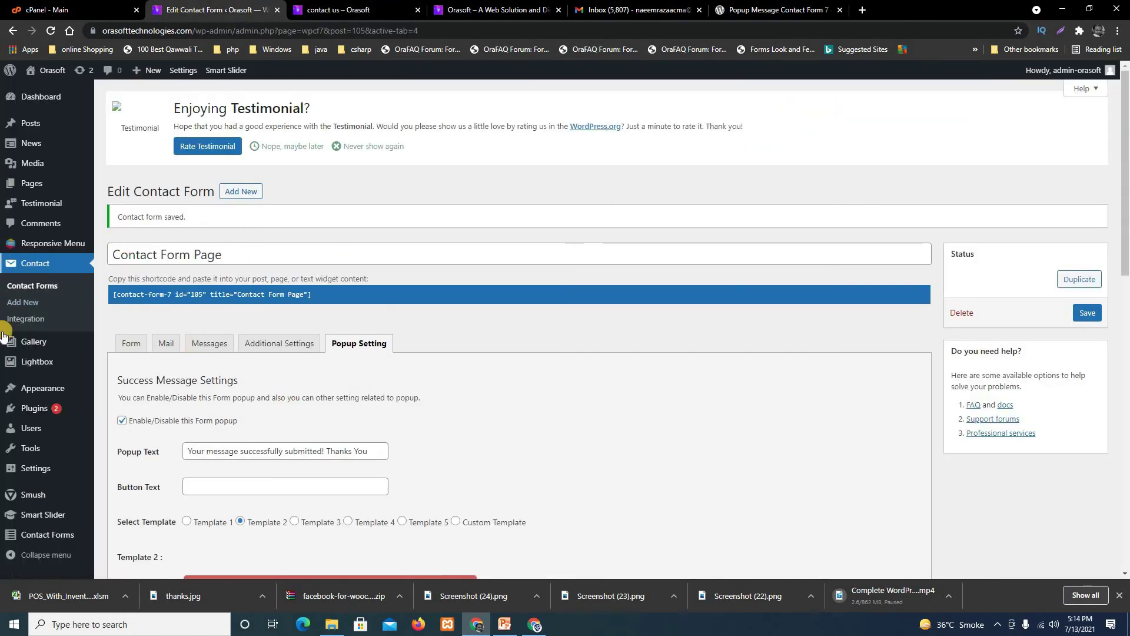
Open Contact > Integration, start the reCAPTCHA setup, and open the reCAPTCHA (v3) guide in a new tab.
click(37, 320)
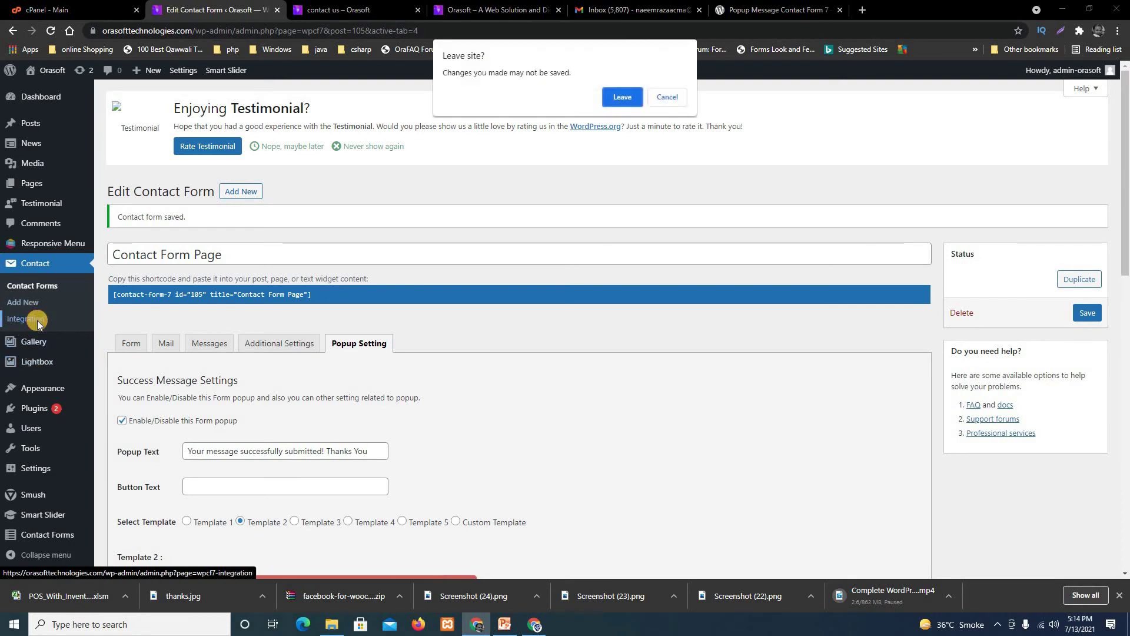
click(623, 98)
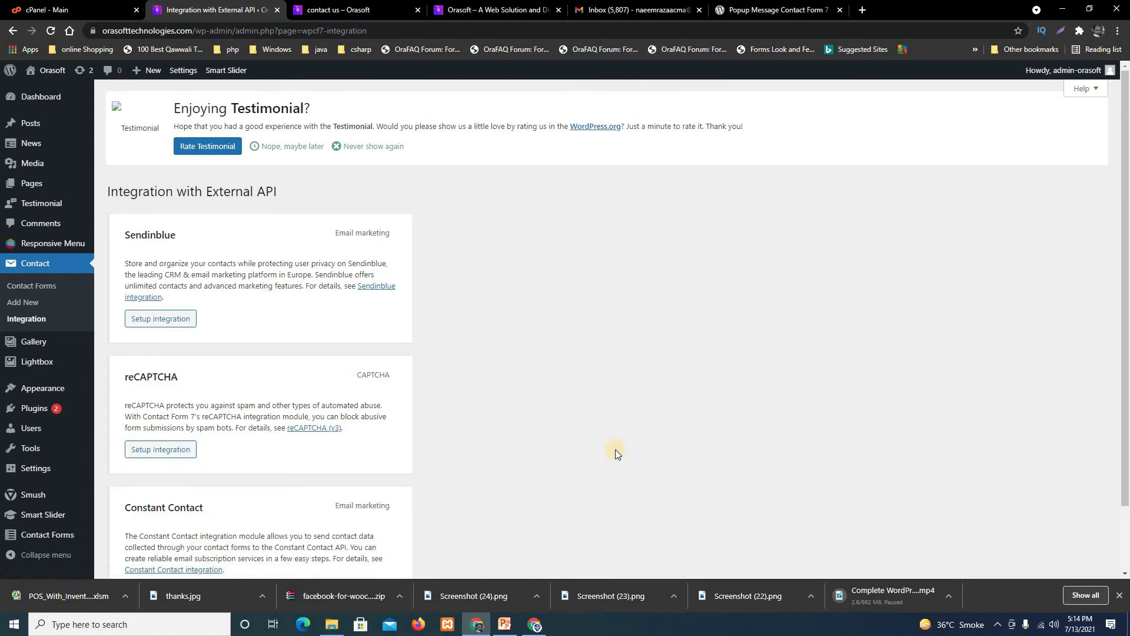
scroll(624, 465, down, 2)
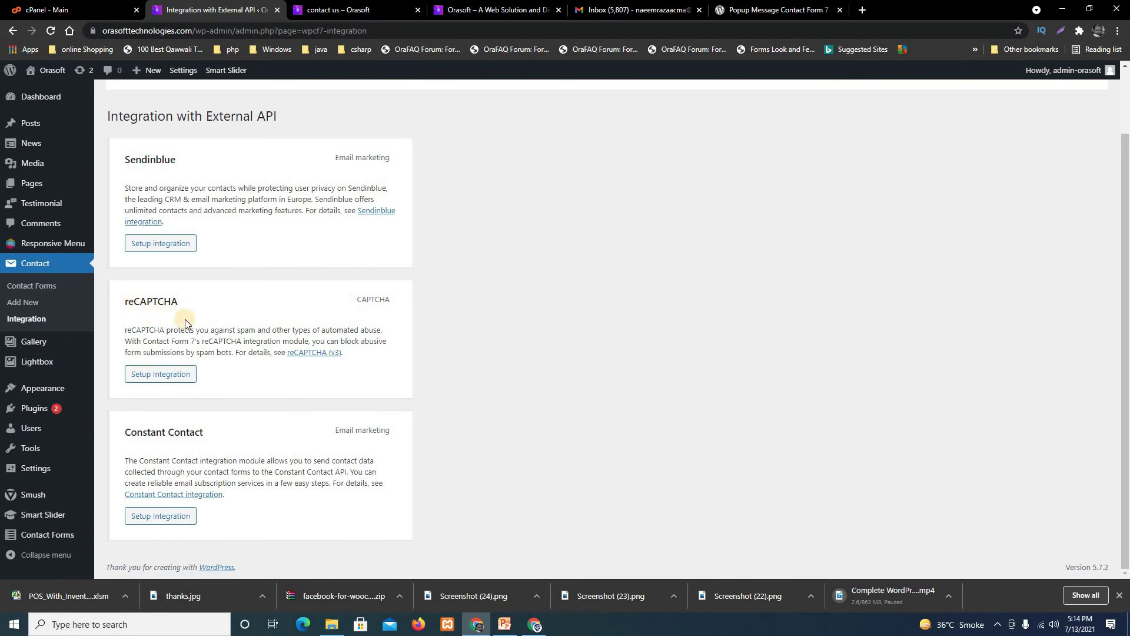
click(165, 381)
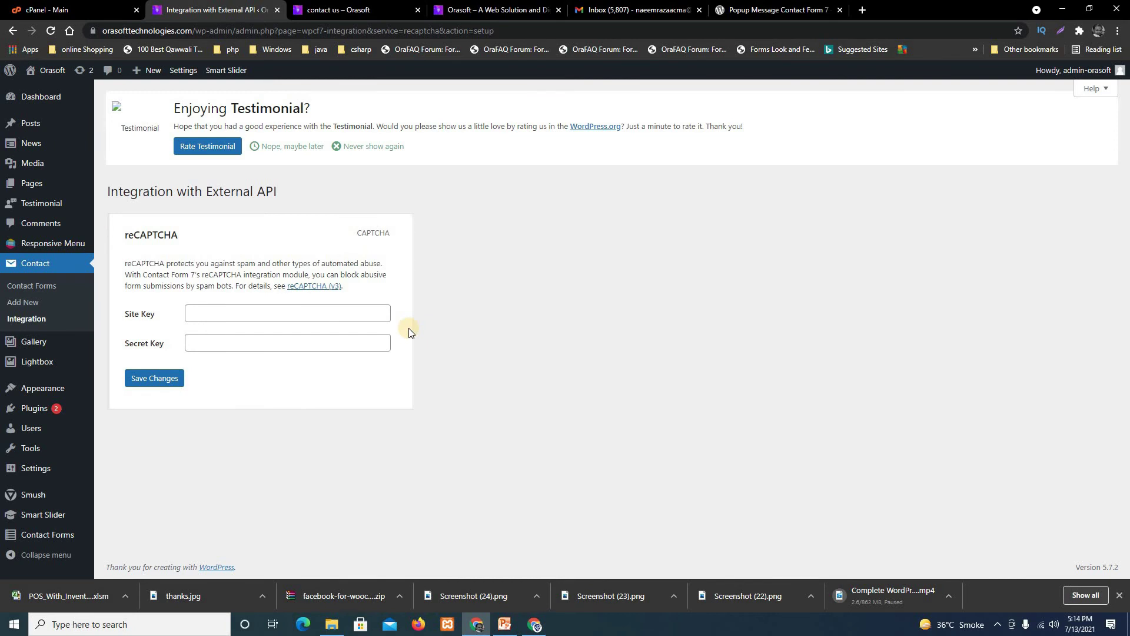
right_click(315, 288)
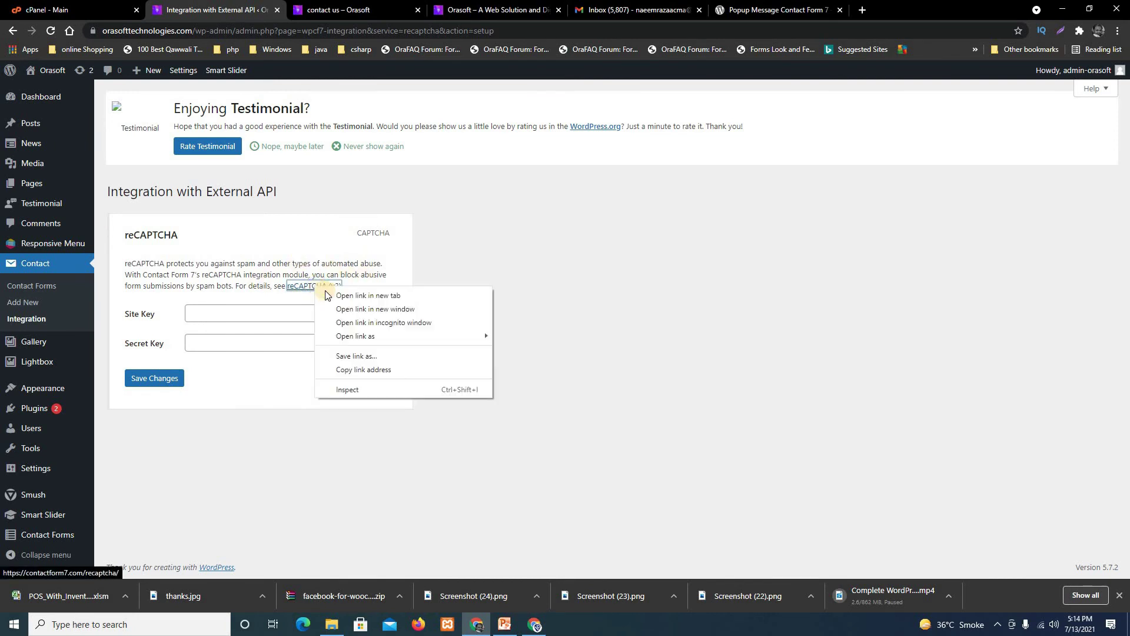
click(353, 295)
Scroll the reCAPTCHA (v3) guide to Registering a site and open My reCAPTCHA in a new tab.
click(352, 5)
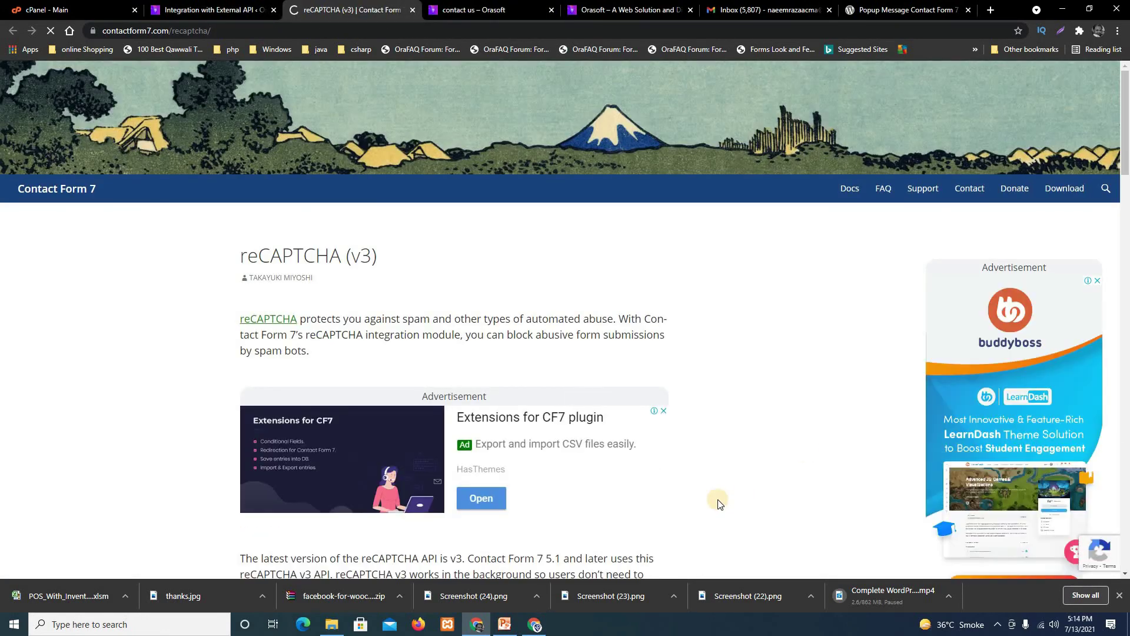
scroll(715, 501, down, 6)
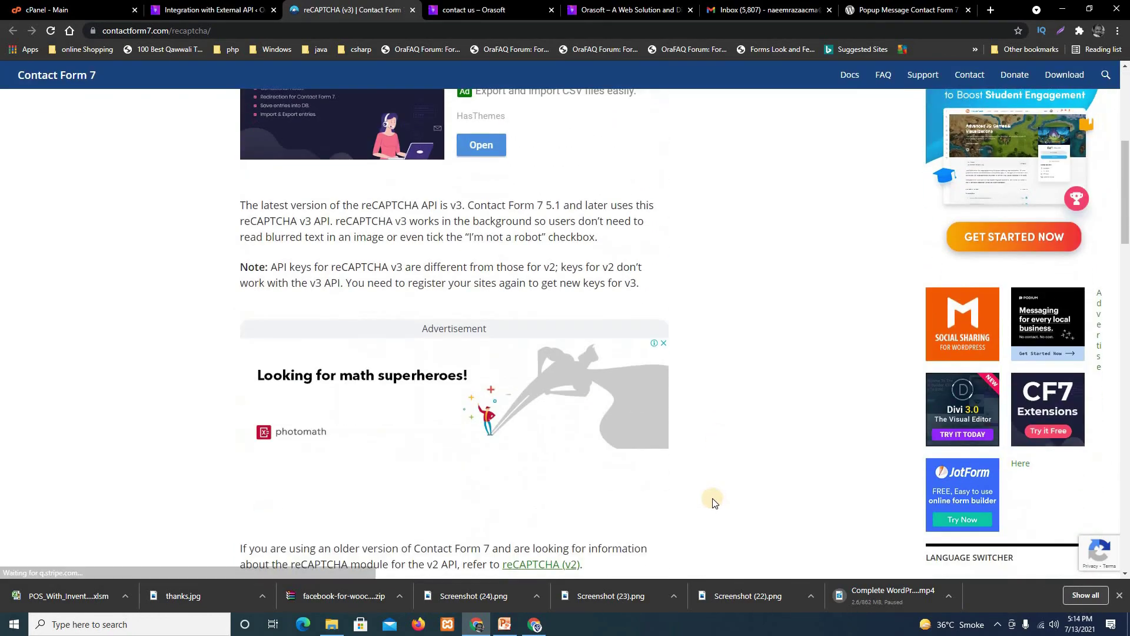
scroll(714, 500, up, 6)
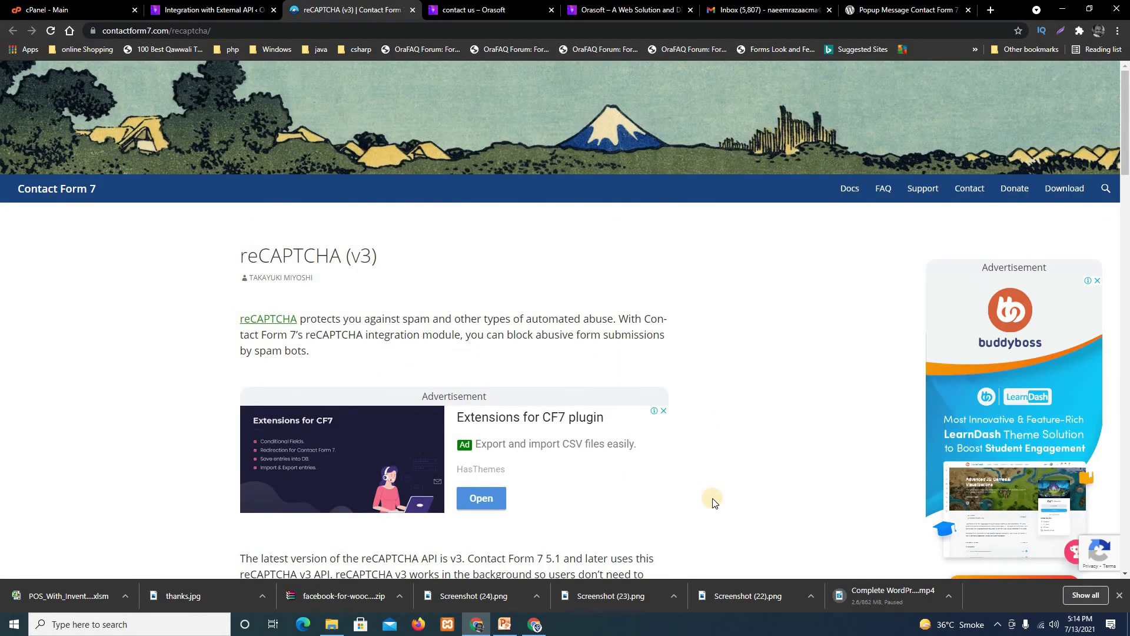
scroll(714, 502, down, 2)
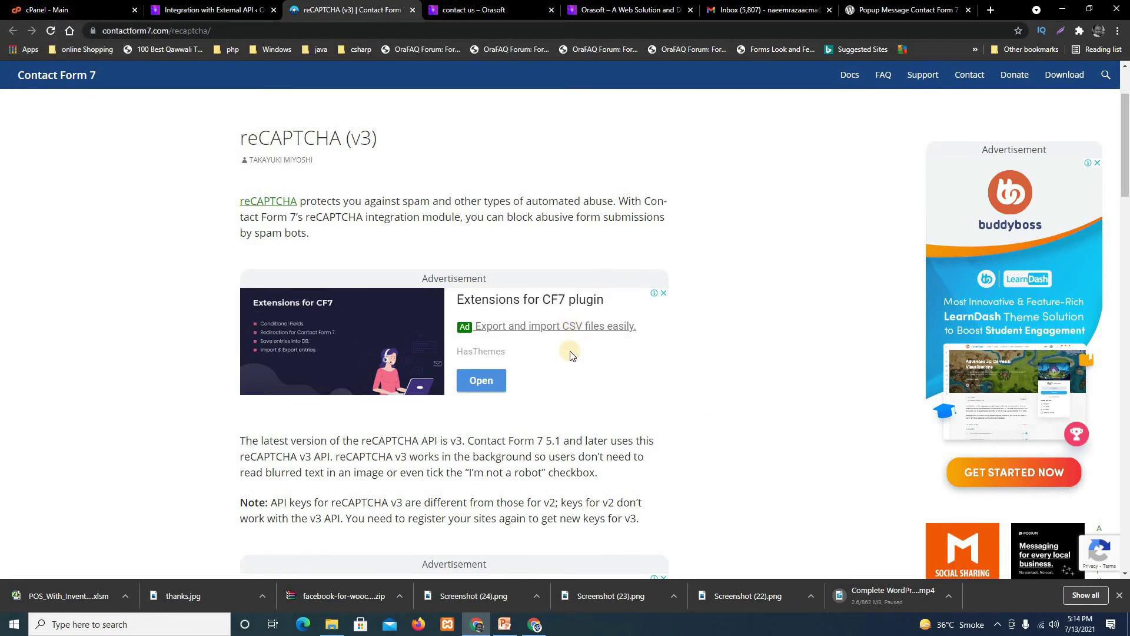
scroll(339, 327, down, 3)
scroll(653, 305, down, 6)
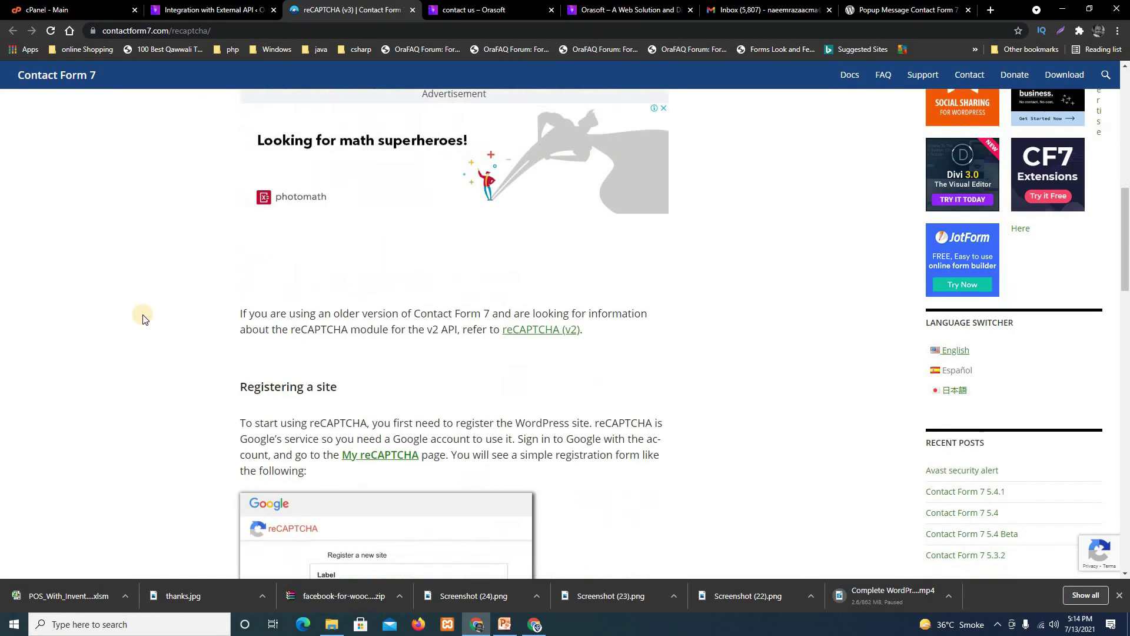
scroll(642, 398, down, 3)
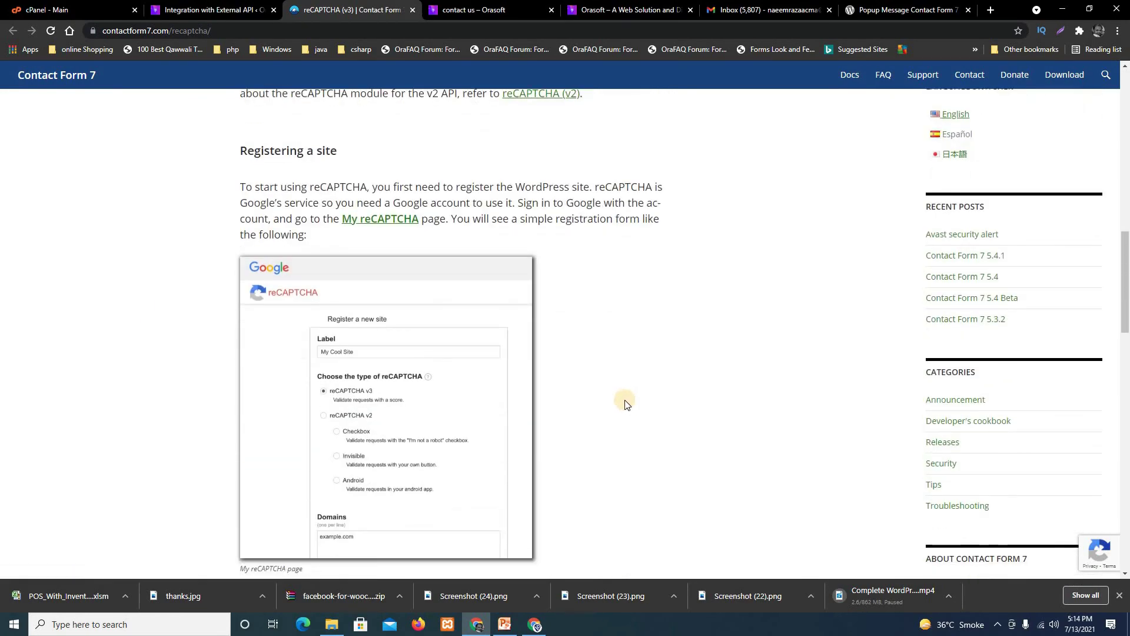
scroll(626, 403, down, 16)
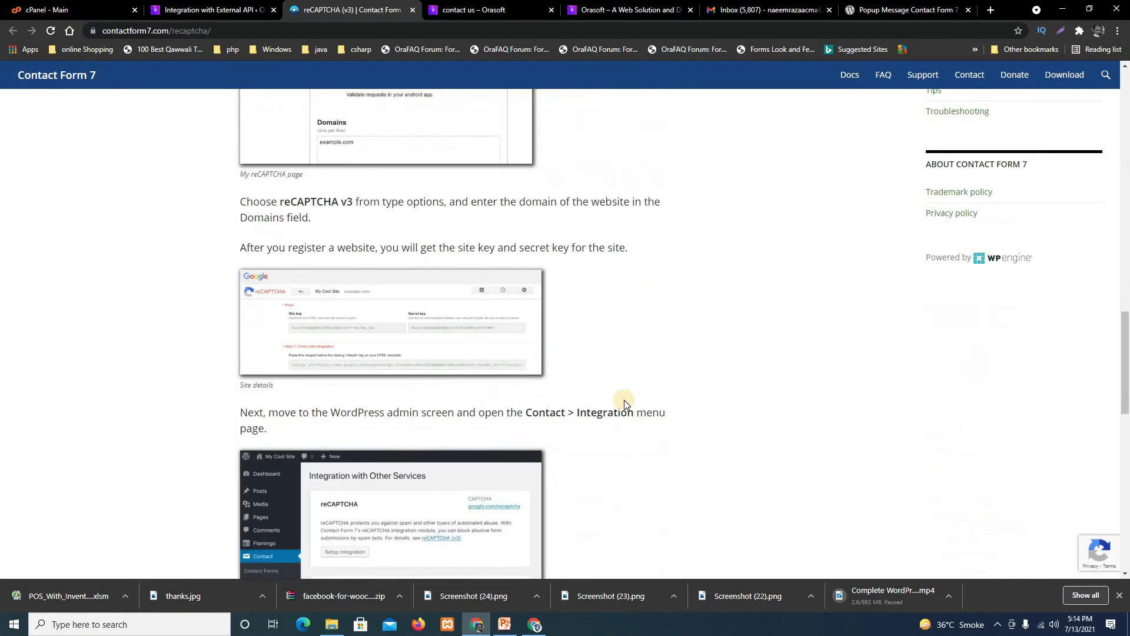
scroll(626, 399, up, 16)
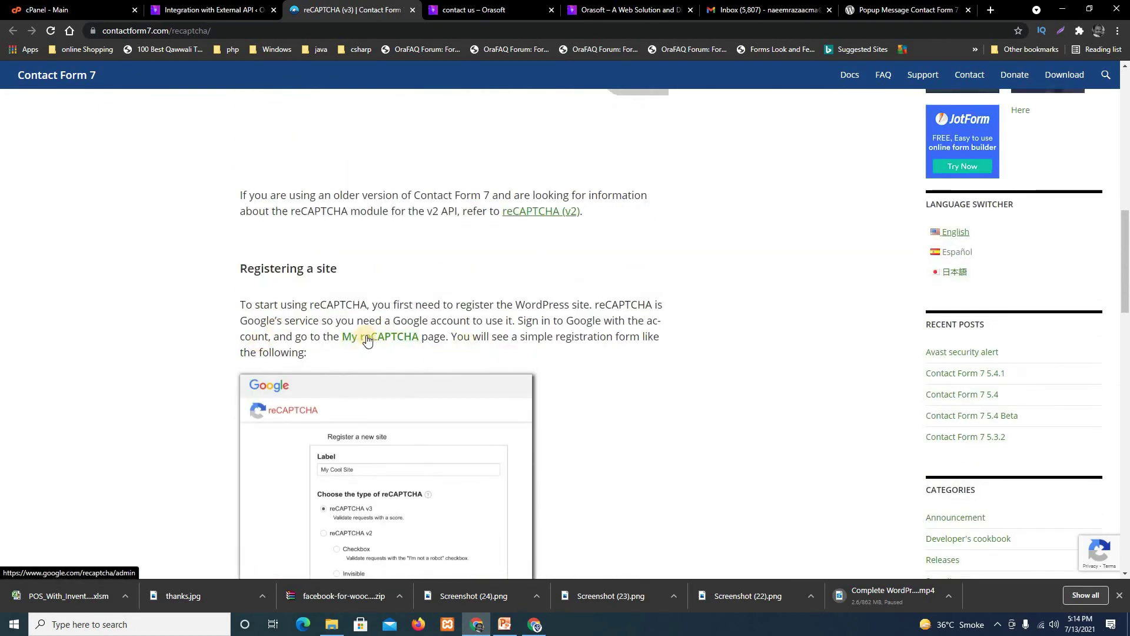
right_click(366, 336)
click(404, 345)
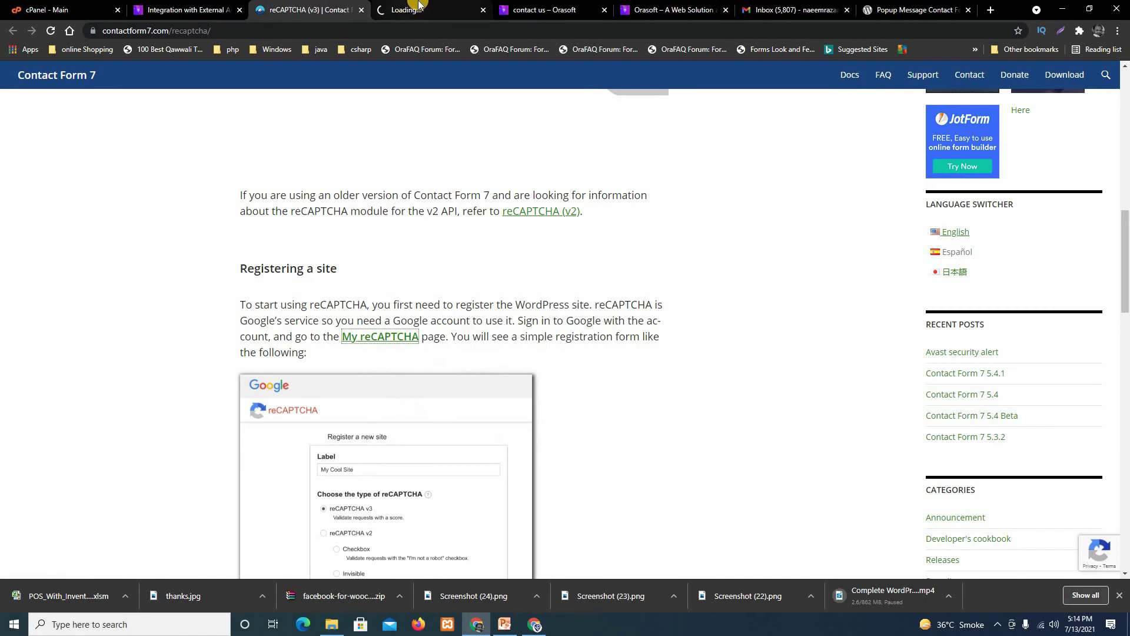
Label the new site 'orasoft Technologies', choose reCAPTCHA v3, and close the stray photomath tab.
click(418, 5)
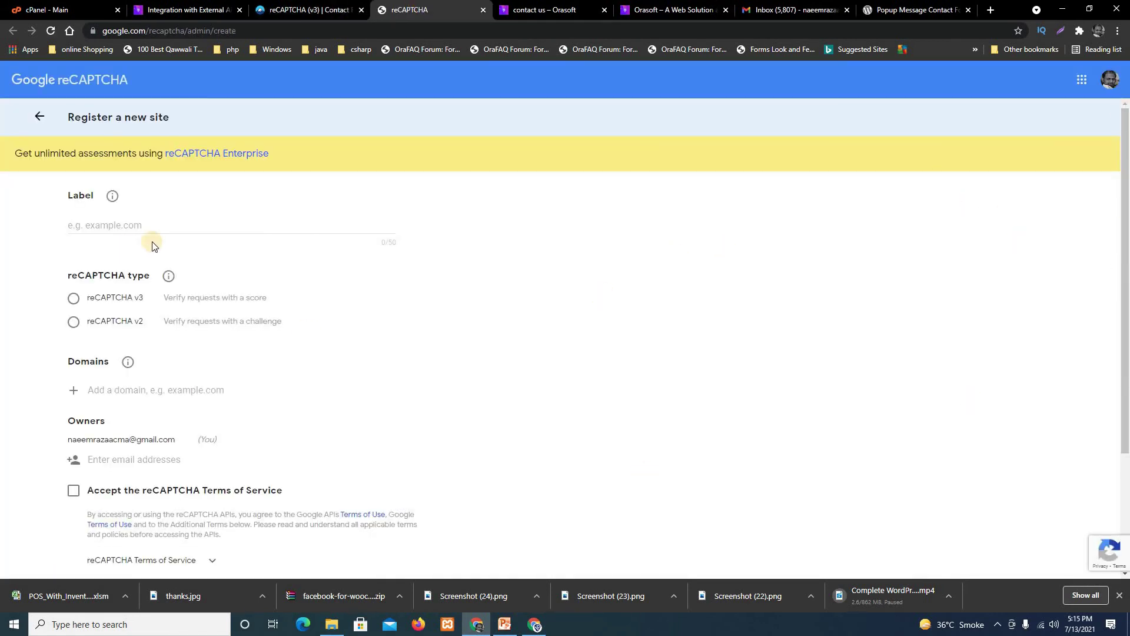
click(182, 225)
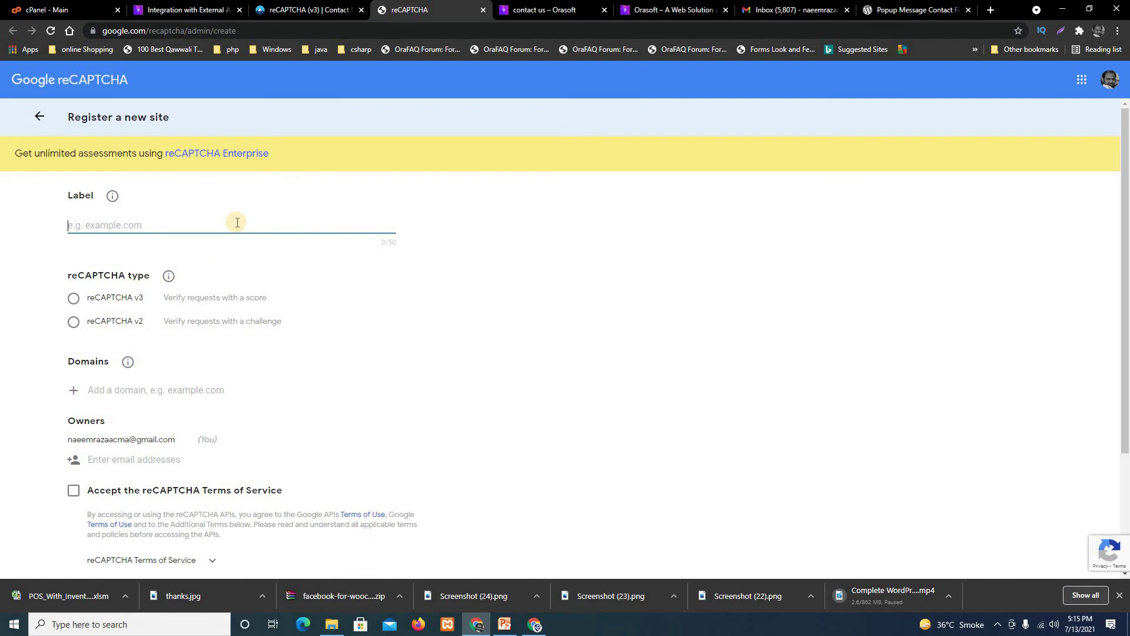
text(orasoft Technologies)
click(73, 298)
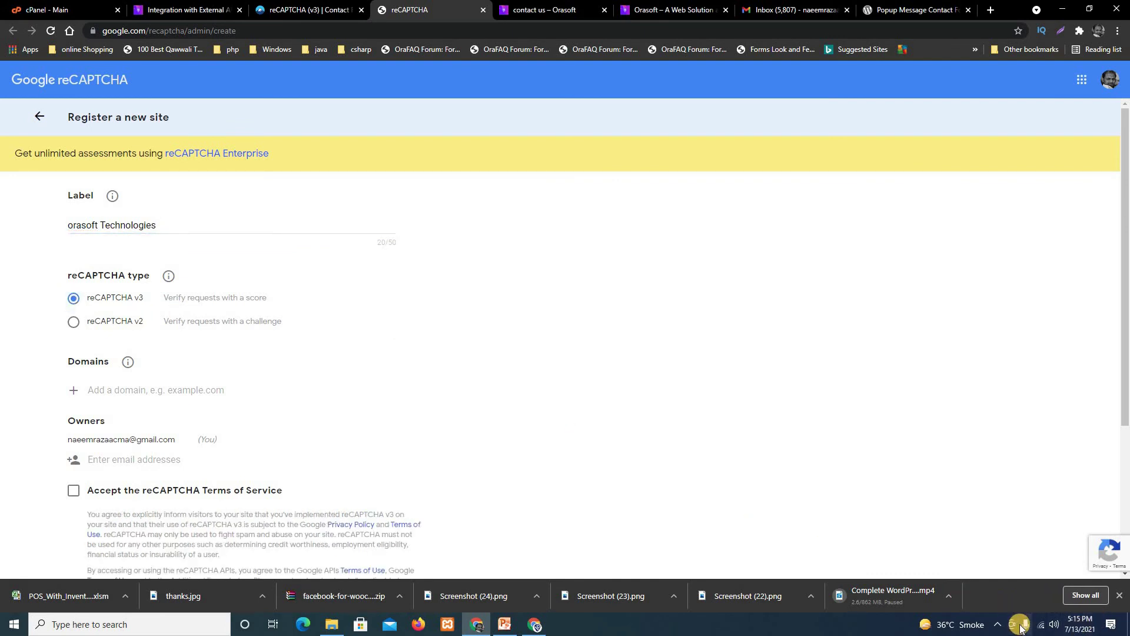
click(999, 628)
click(974, 602)
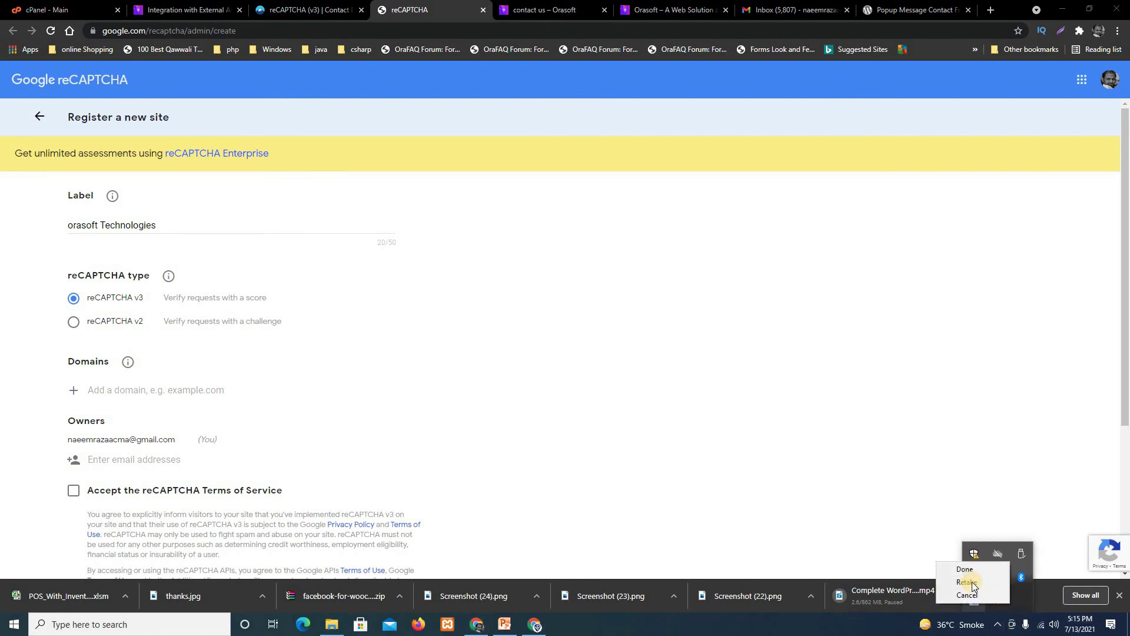
click(965, 569)
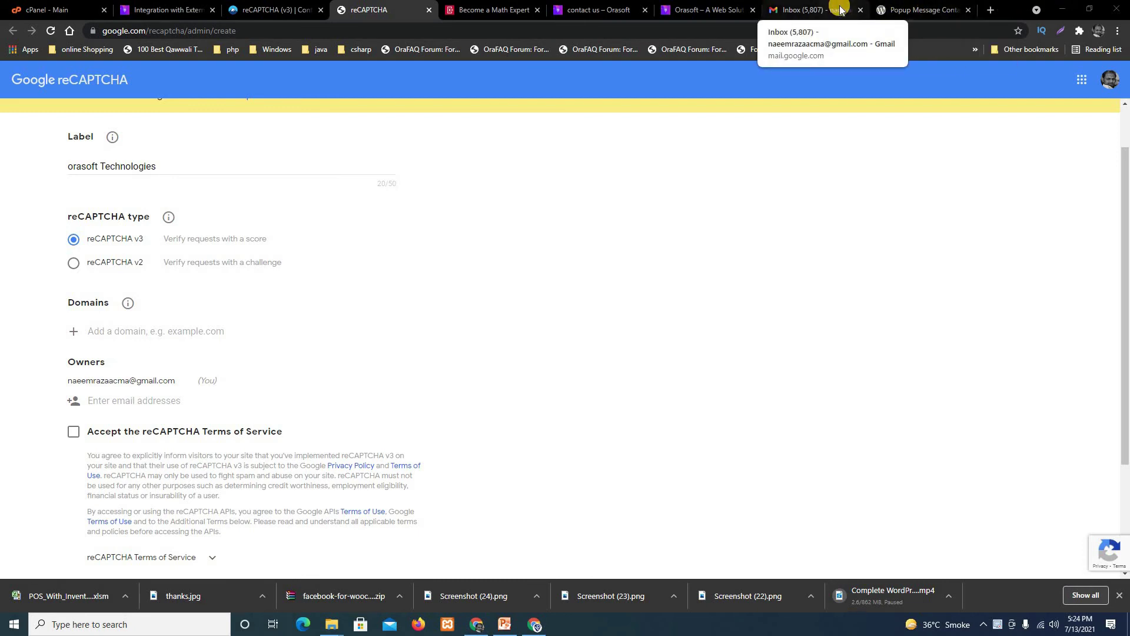
click(508, 8)
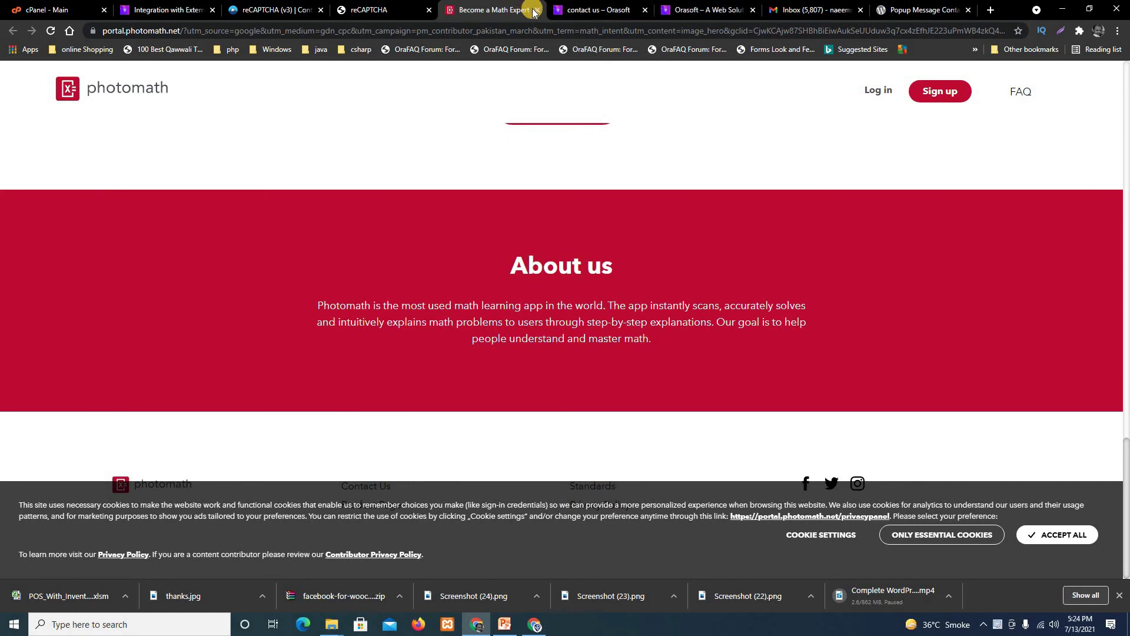
click(536, 10)
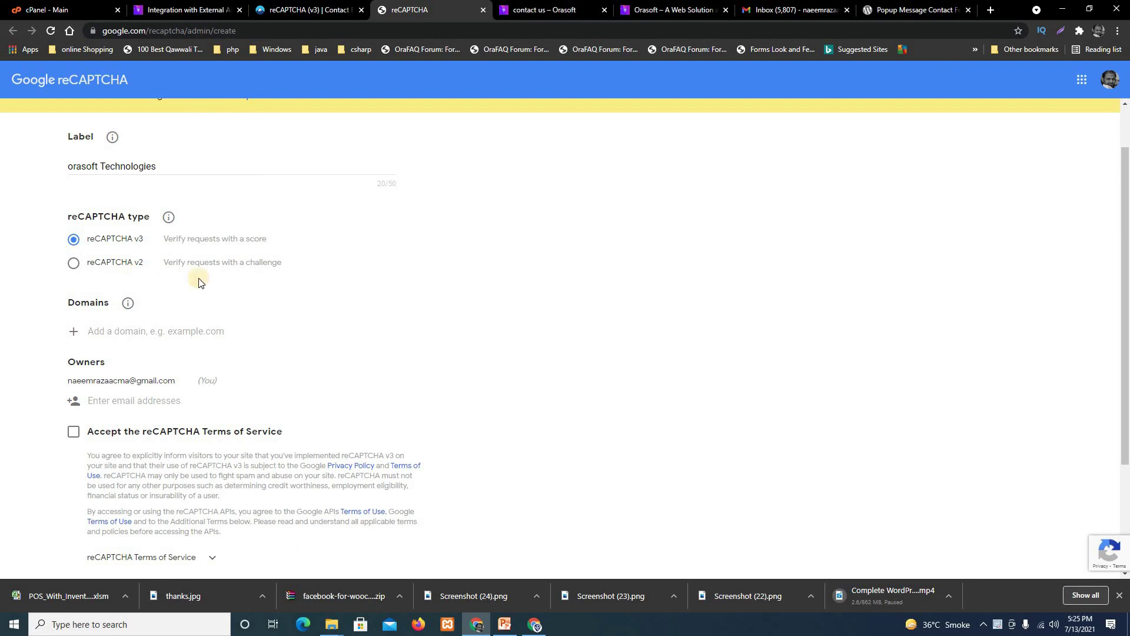
Set the Domains entry to orasofttechnologies.com, copied from the WordPress site address without its prefix.
click(189, 331)
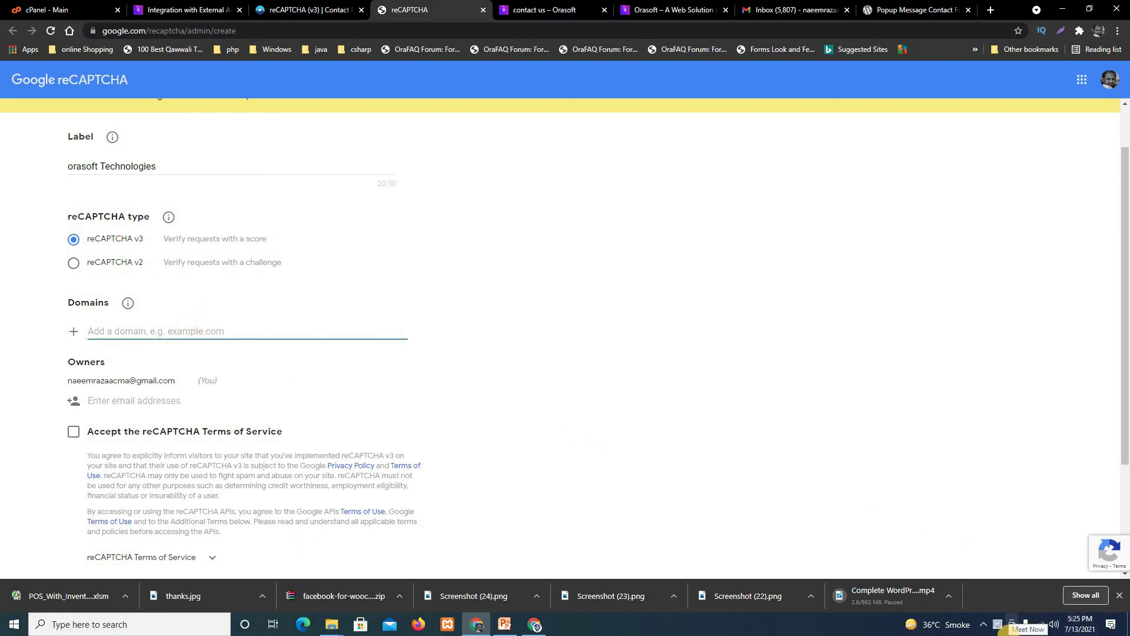
text(or)
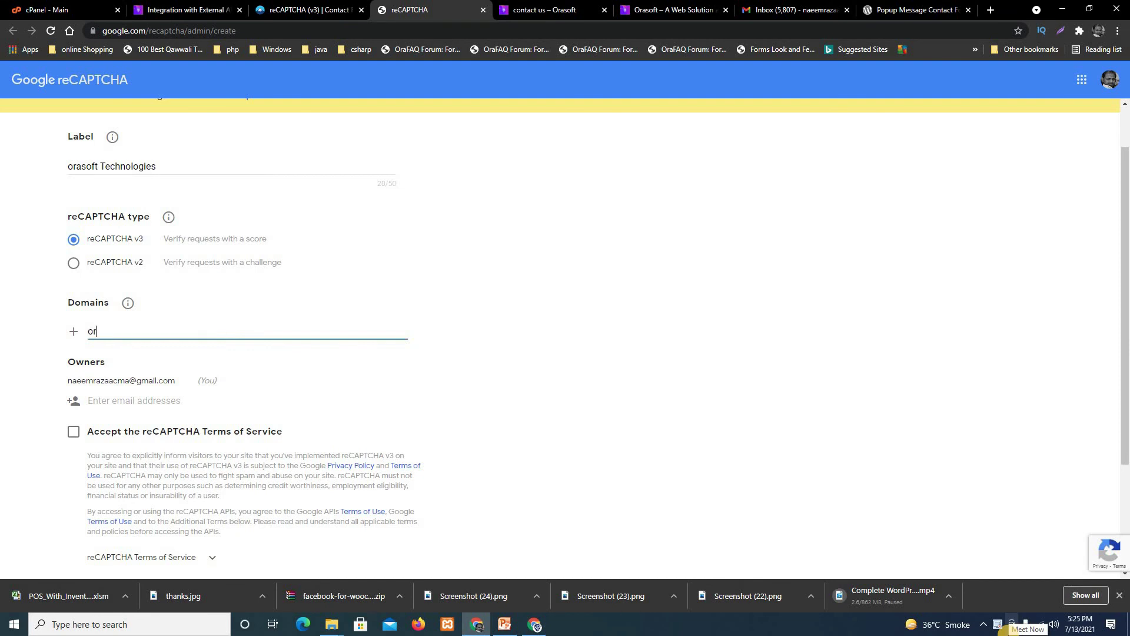
text(asofttechnologies.com)
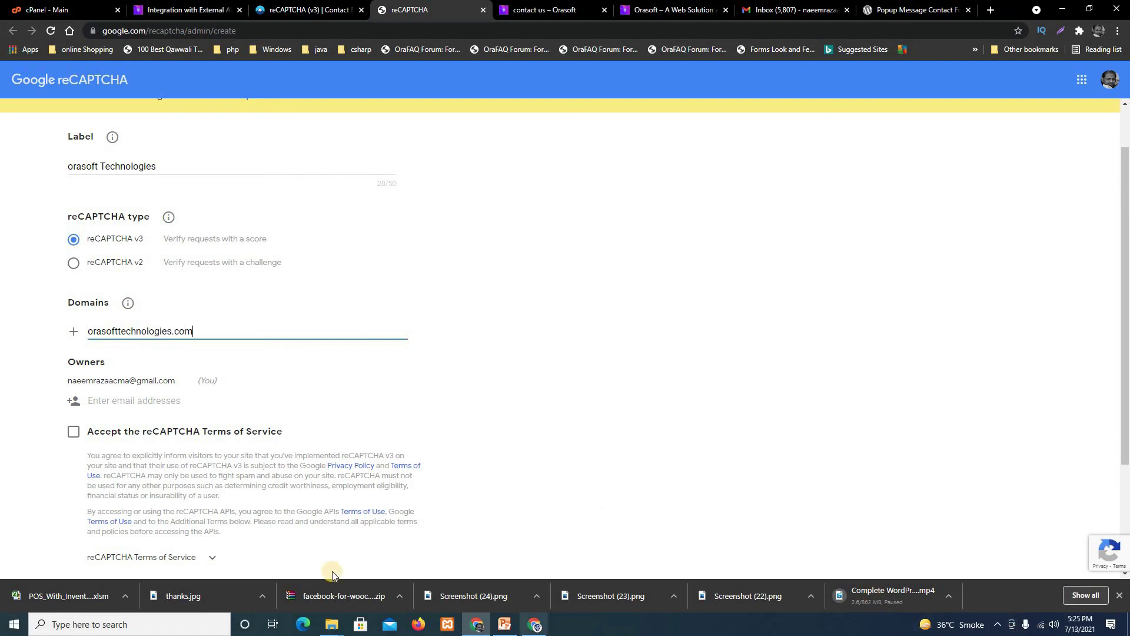
click(177, 10)
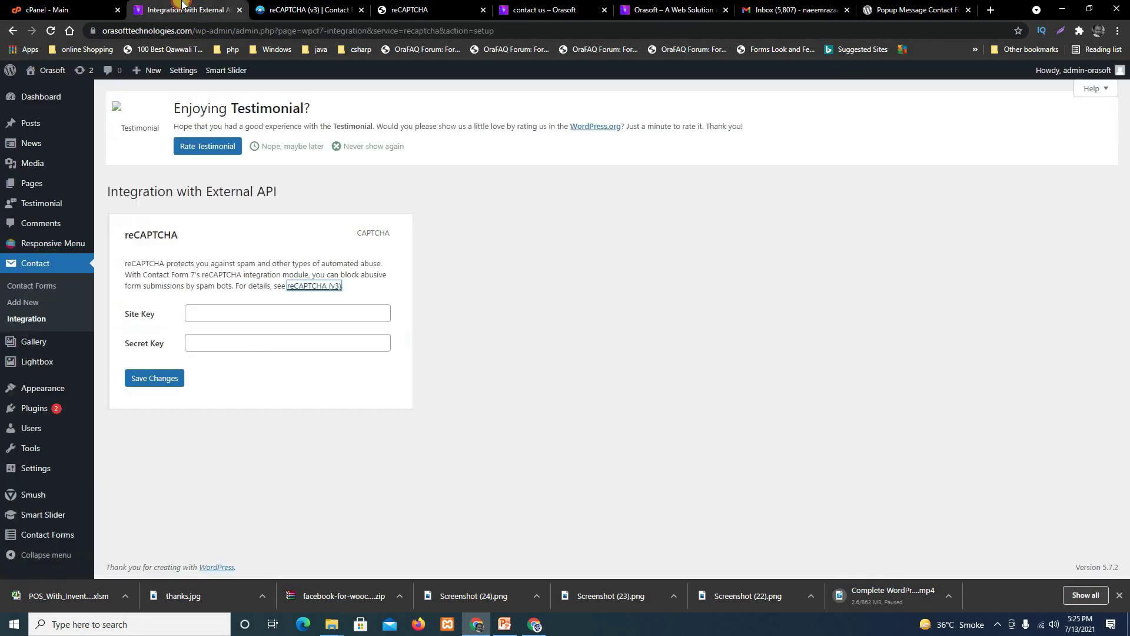
drag(198, 31, 34, 35)
key(ctrl+c)
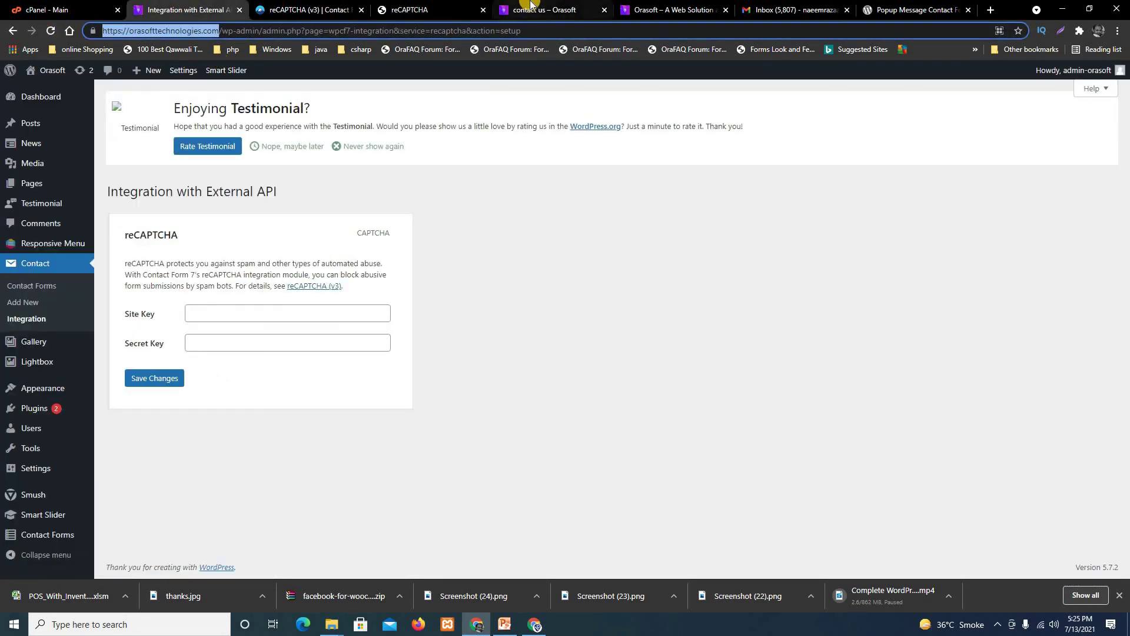
click(407, 6)
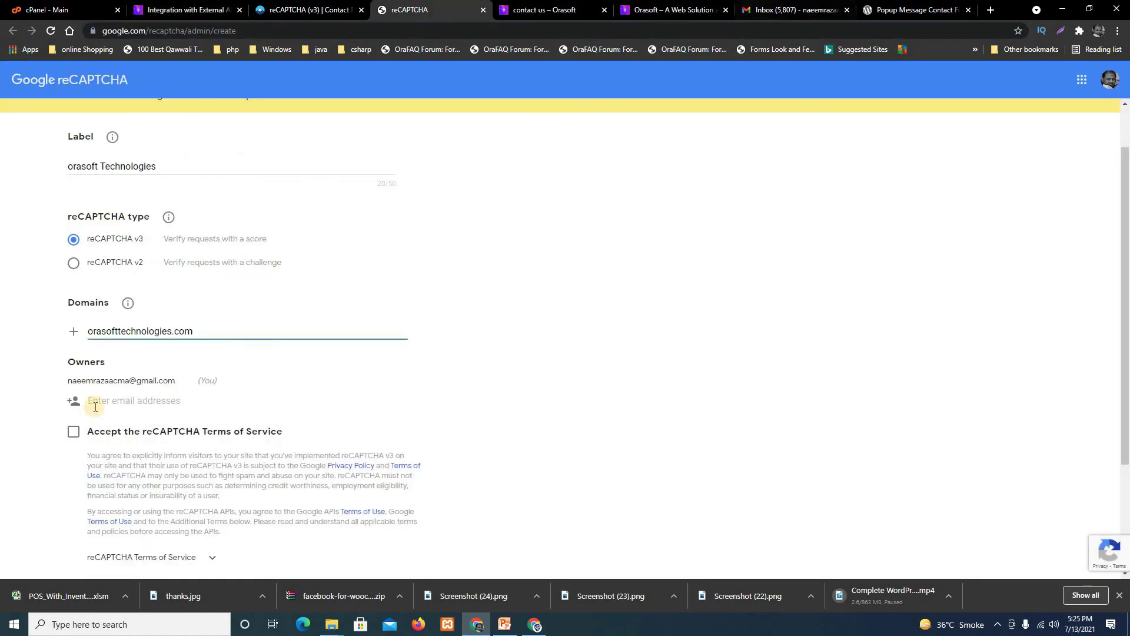
click(169, 333)
drag(192, 331, 72, 332)
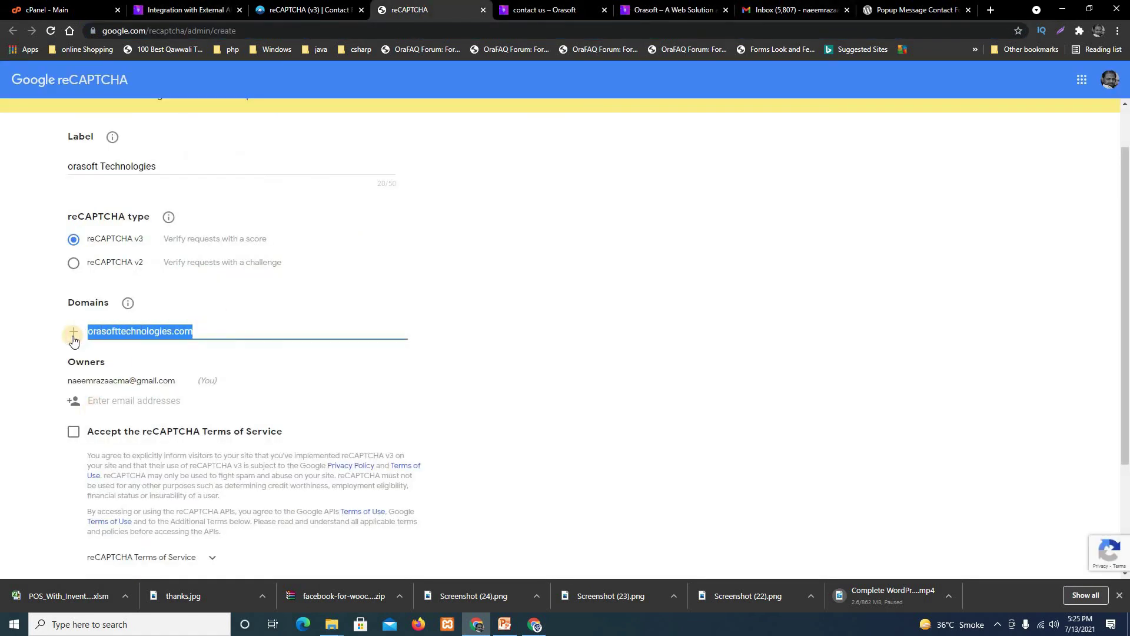
key(ctrl+v)
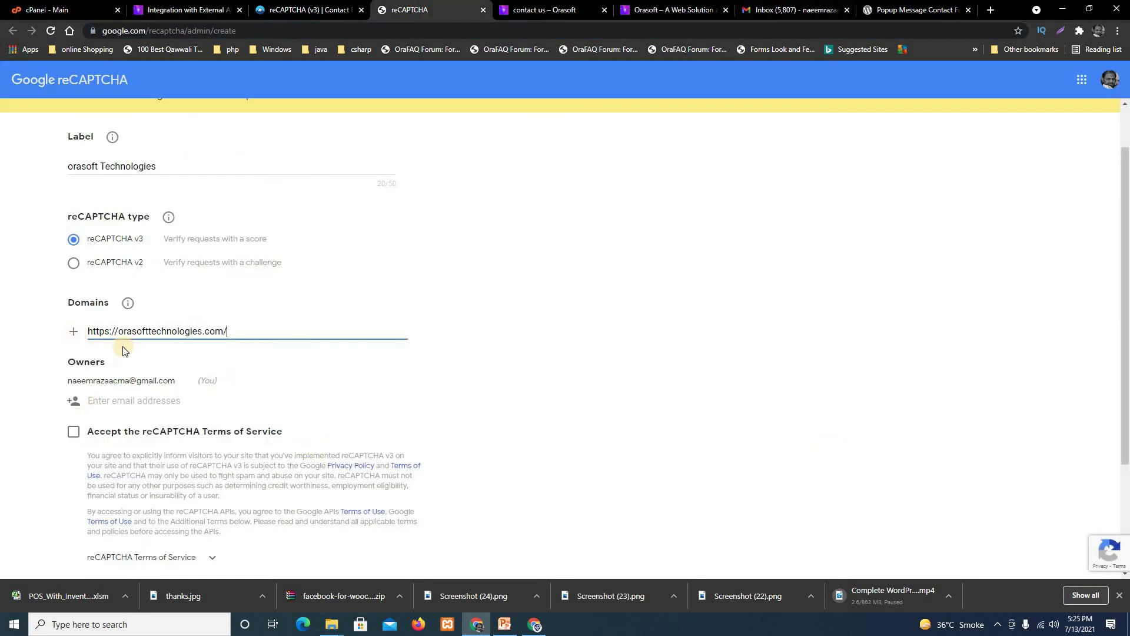
click(75, 332)
drag(115, 332, 35, 341)
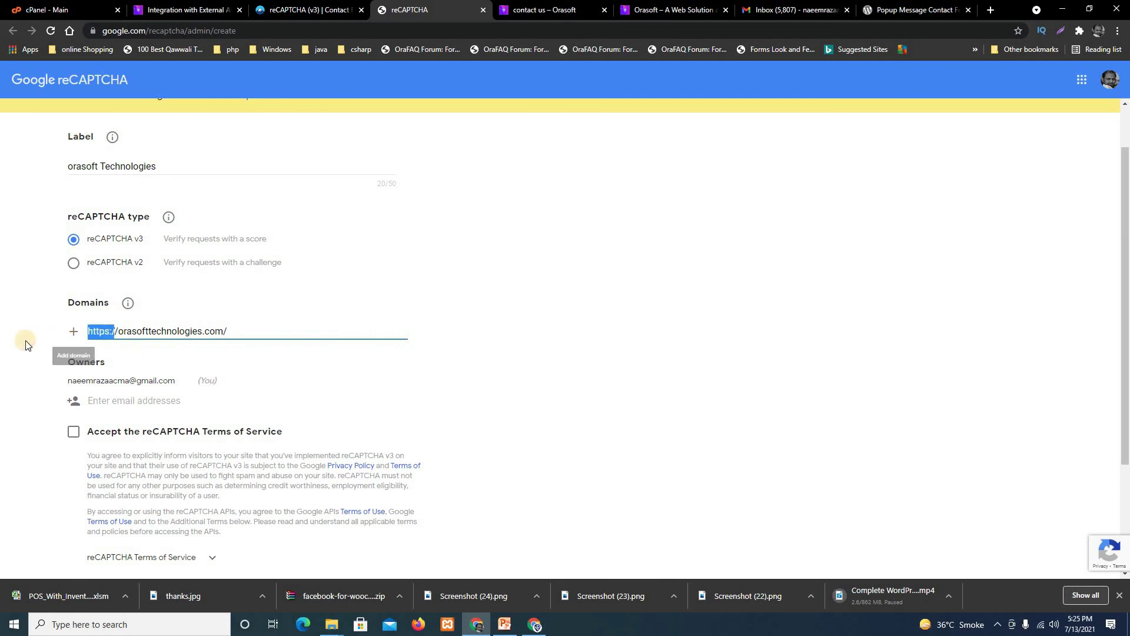
key(BackSpace)
key(Delete)
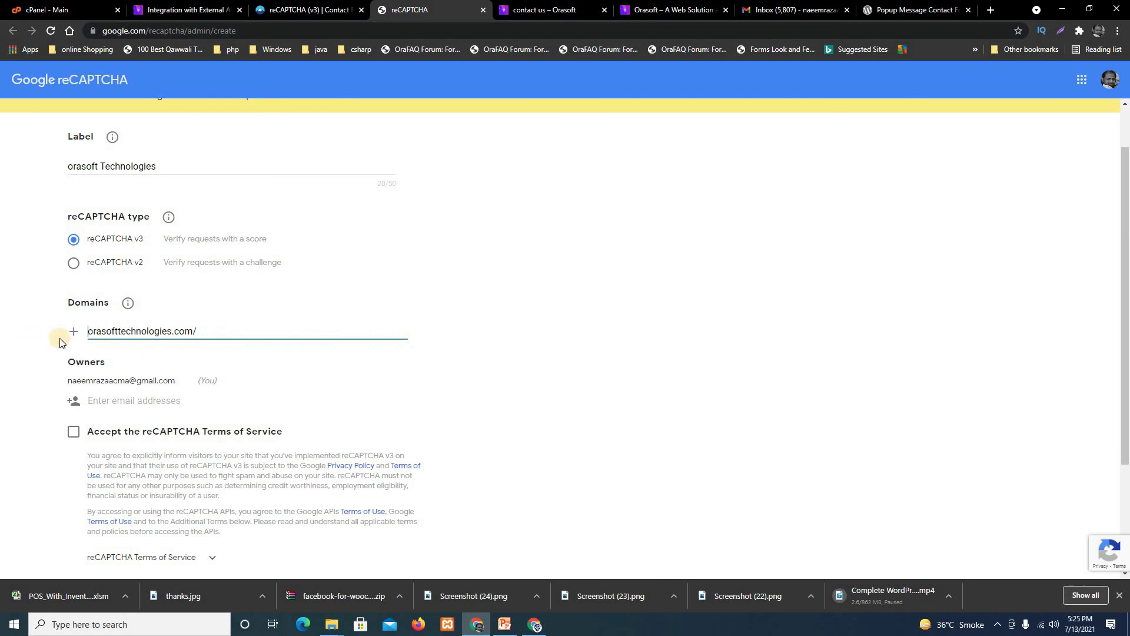
click(628, 366)
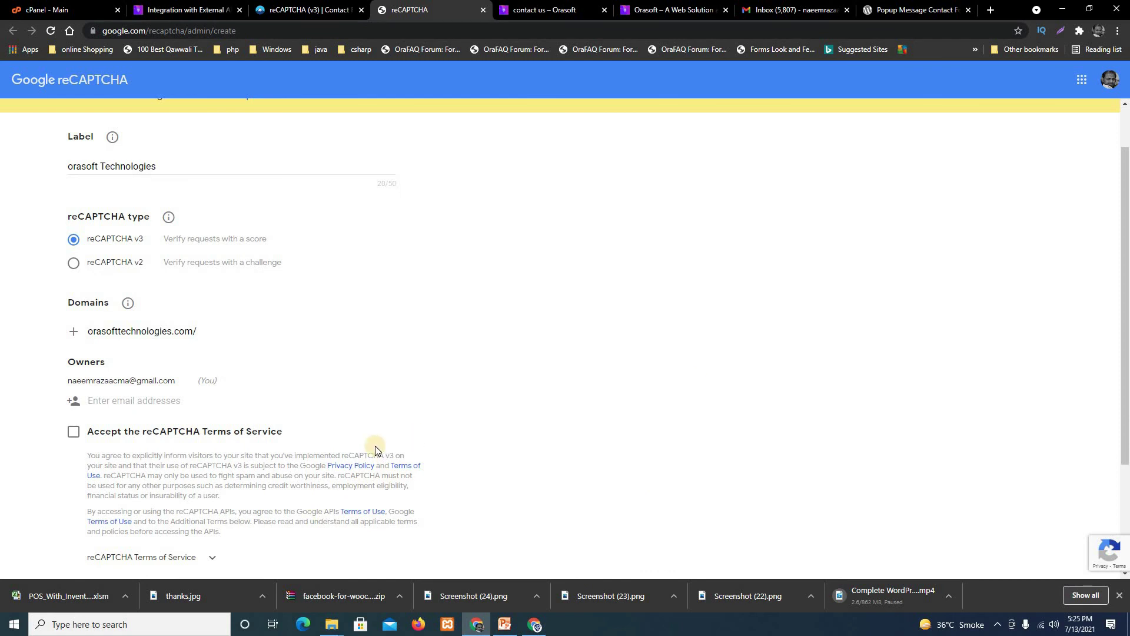
Accept the reCAPTCHA Terms of Service and submit, resubmitting after the invalid-domain error.
scroll(480, 405, down, 1)
scroll(480, 405, down, 2)
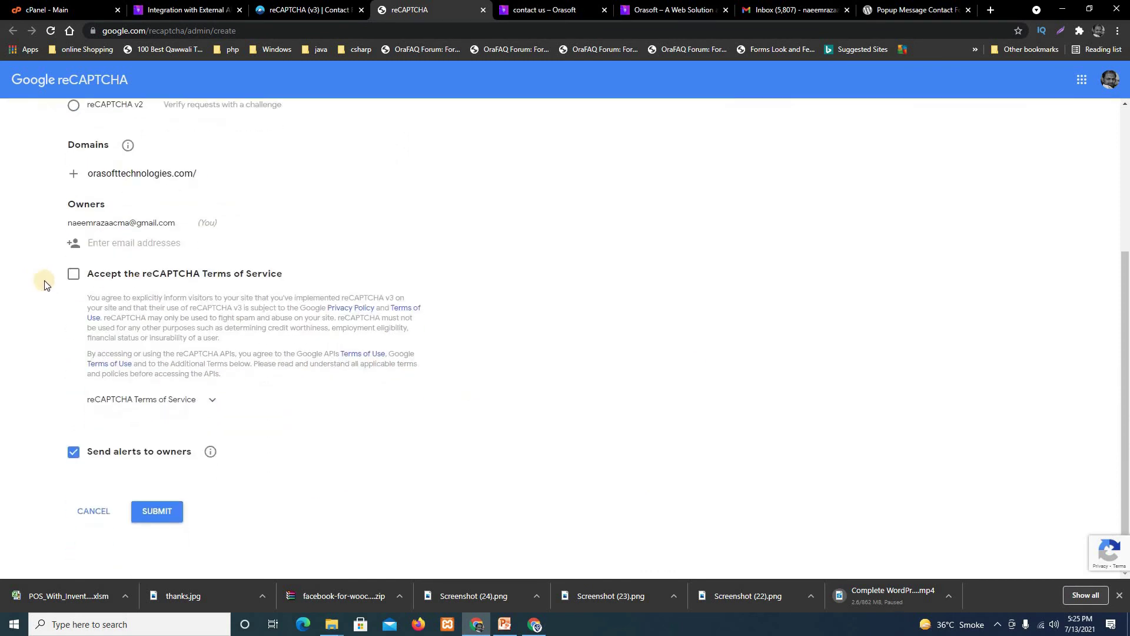
click(73, 274)
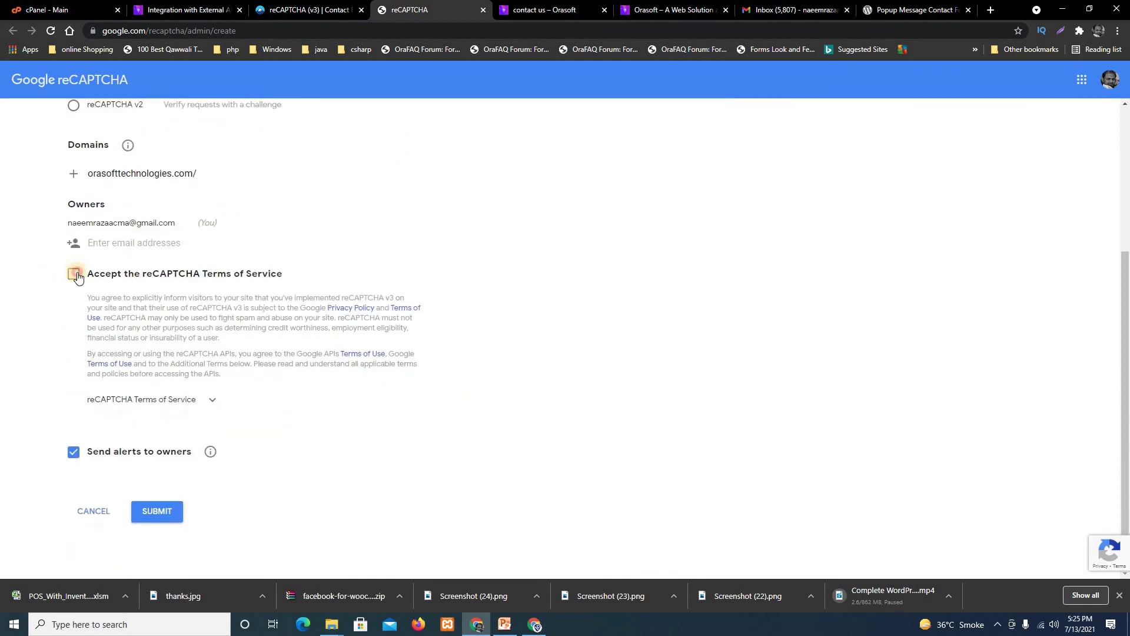
click(160, 511)
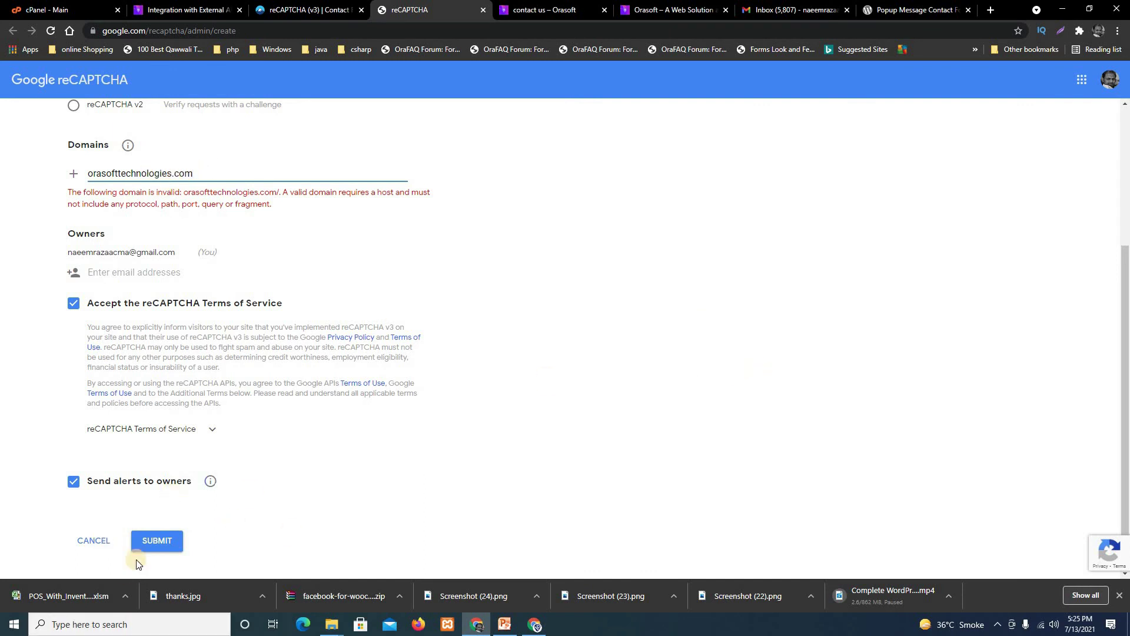
click(162, 543)
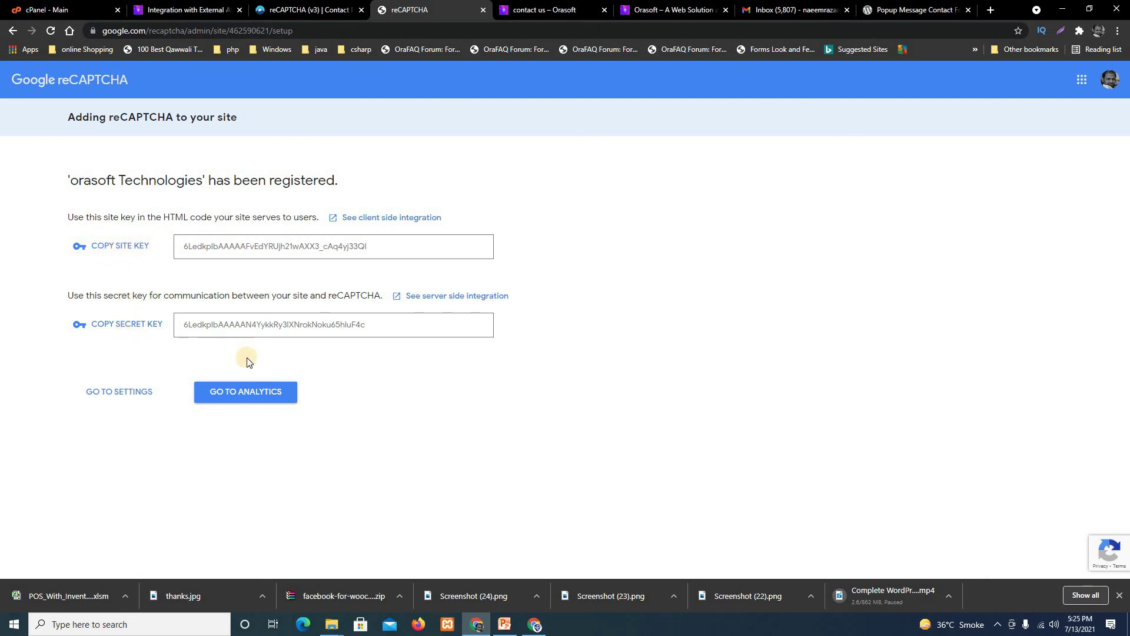
Copy the Google site key and paste it into WordPress's Site Key field.
click(180, 7)
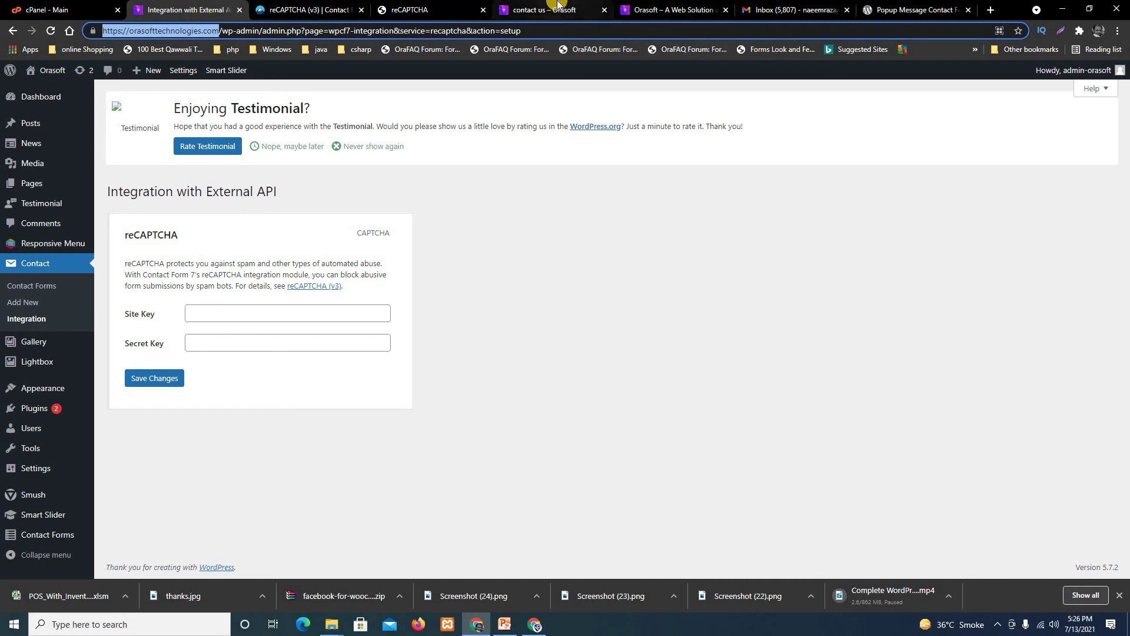
click(409, 9)
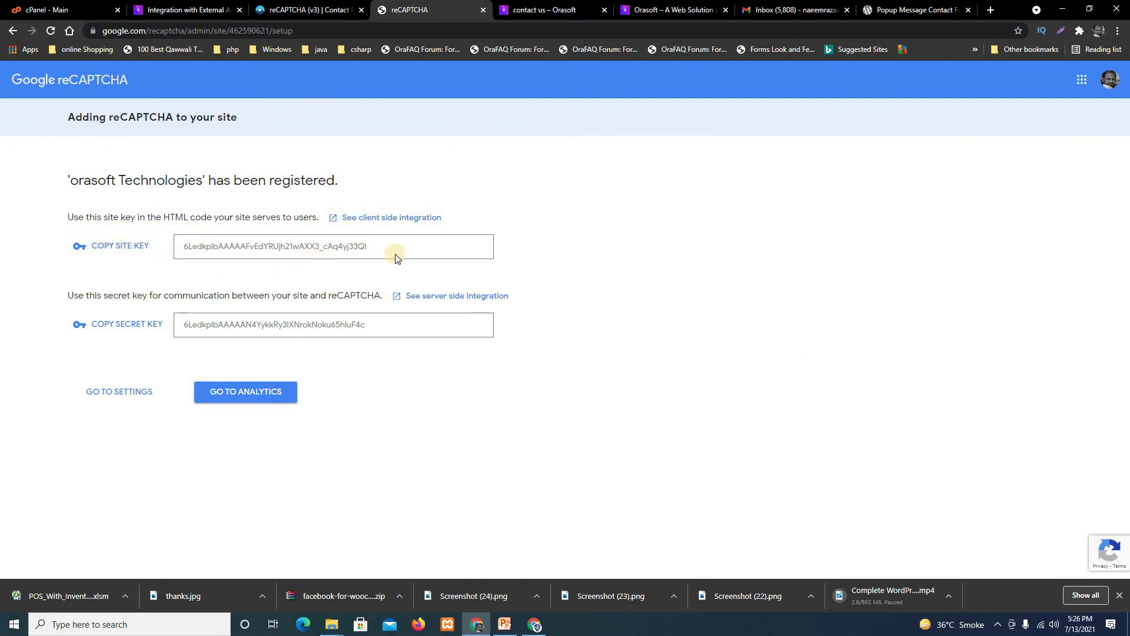
click(113, 250)
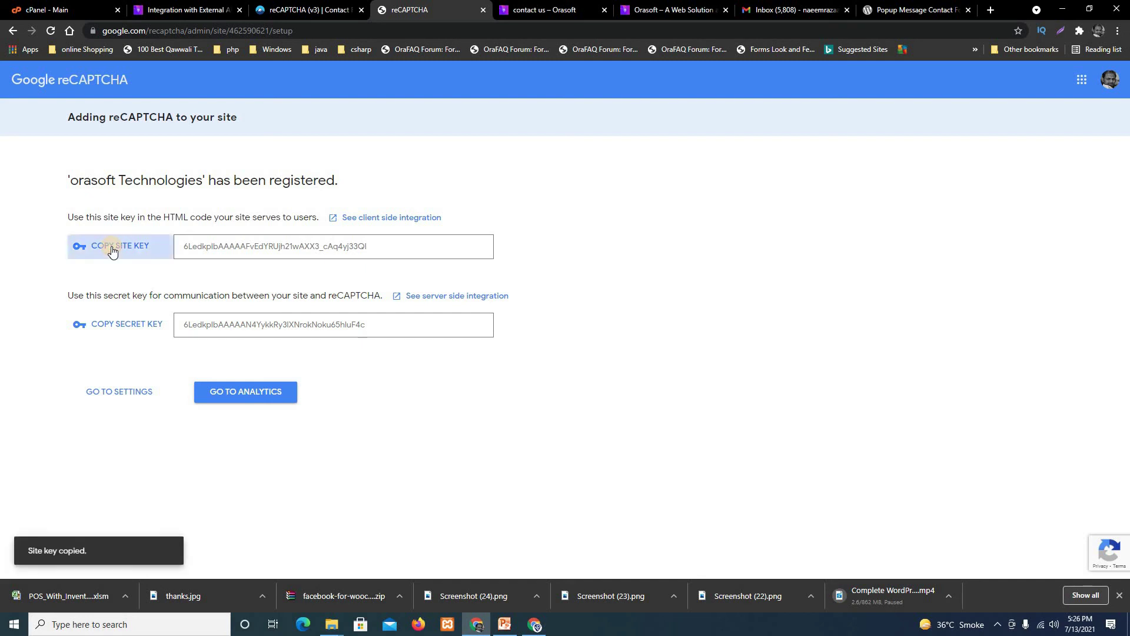
click(197, 5)
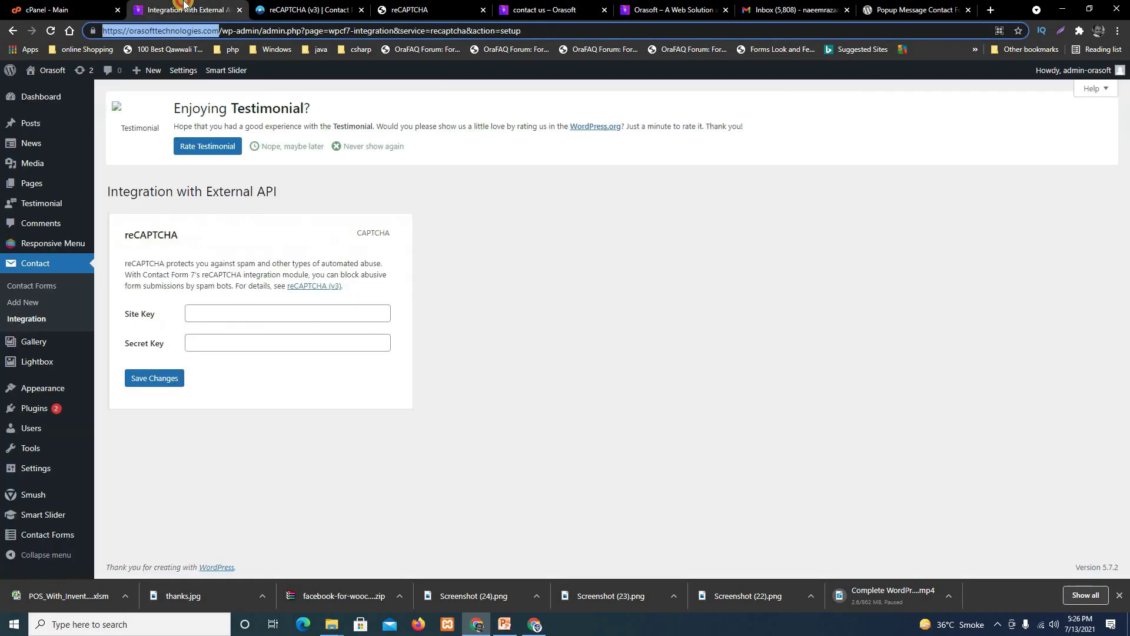
click(219, 309)
right_click(219, 310)
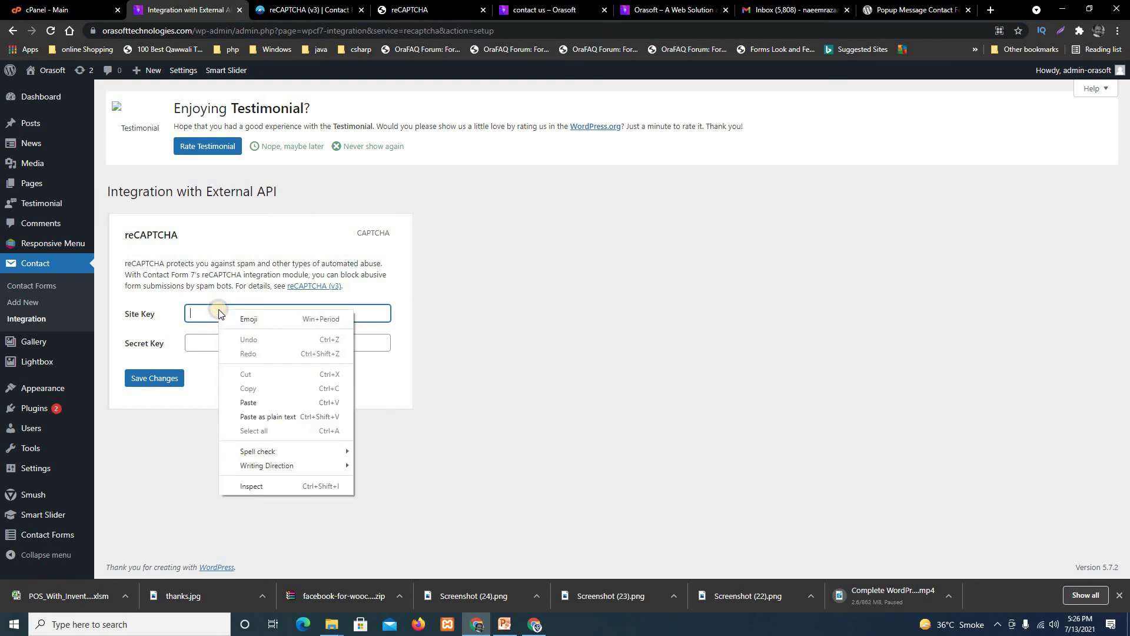
click(269, 400)
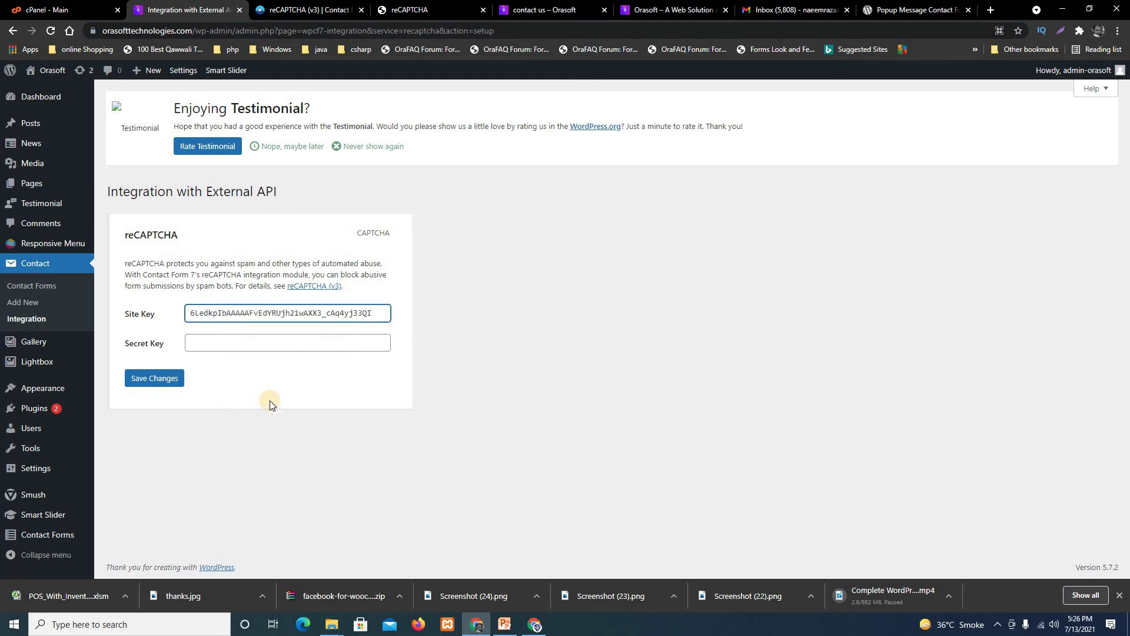
Paste the Google secret key into the Secret Key field and save the changes.
click(360, 10)
click(295, 9)
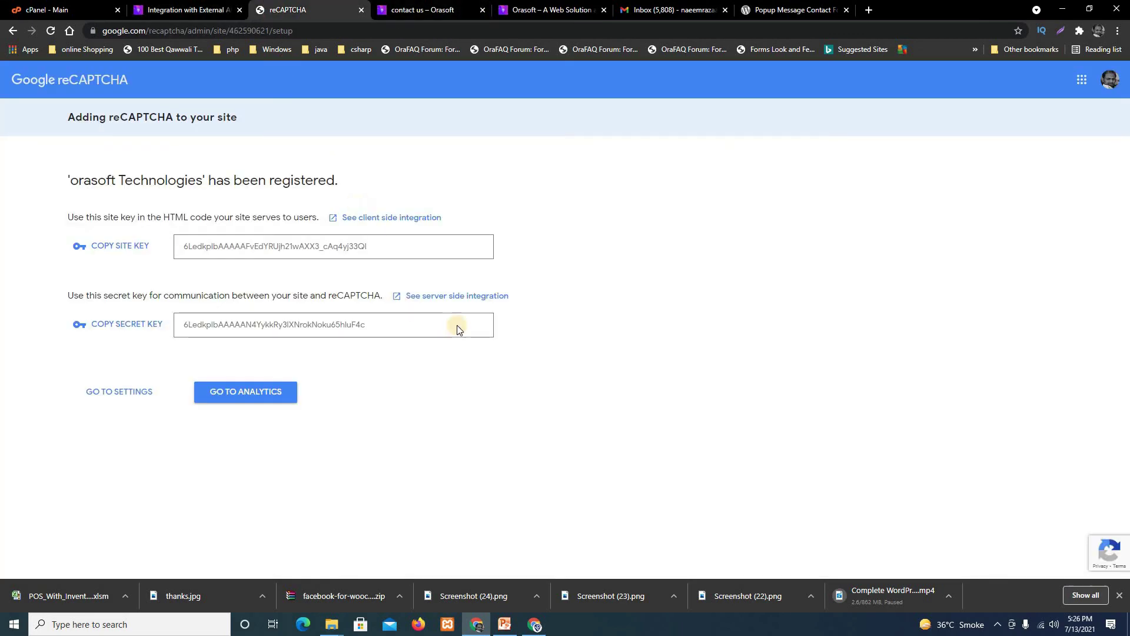
click(86, 332)
click(215, 9)
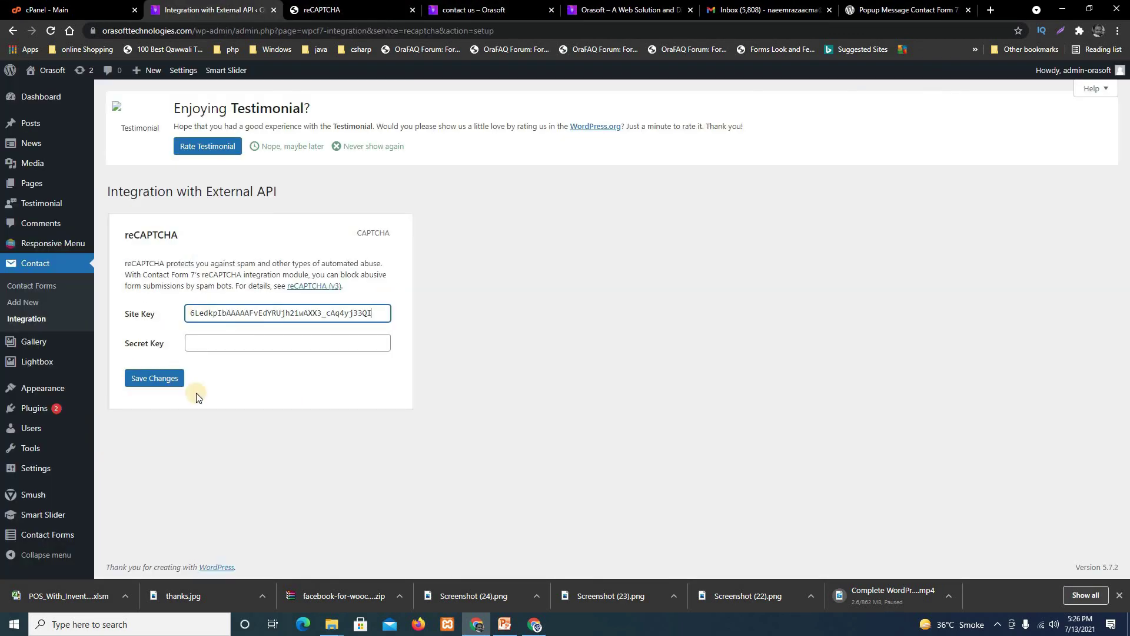
click(202, 344)
right_click(206, 342)
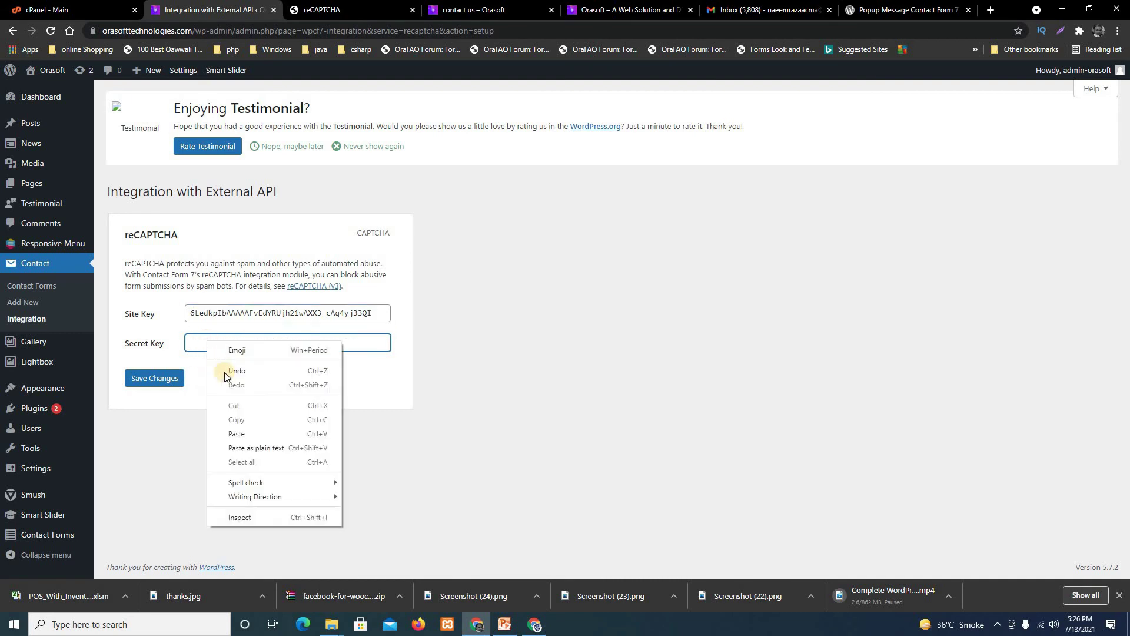
click(252, 434)
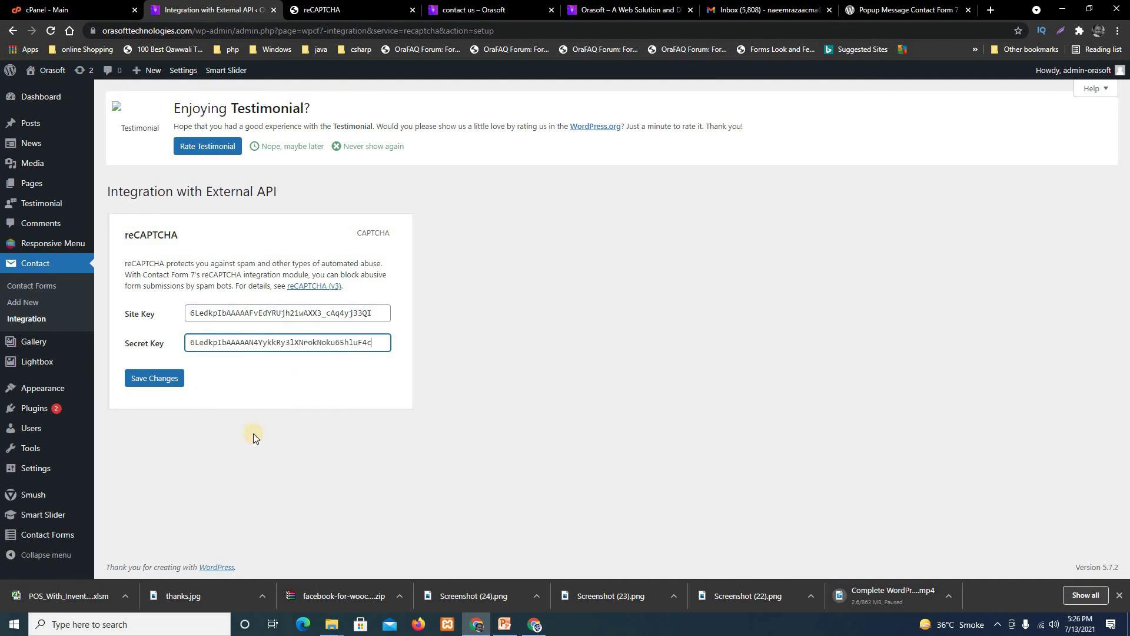
click(155, 386)
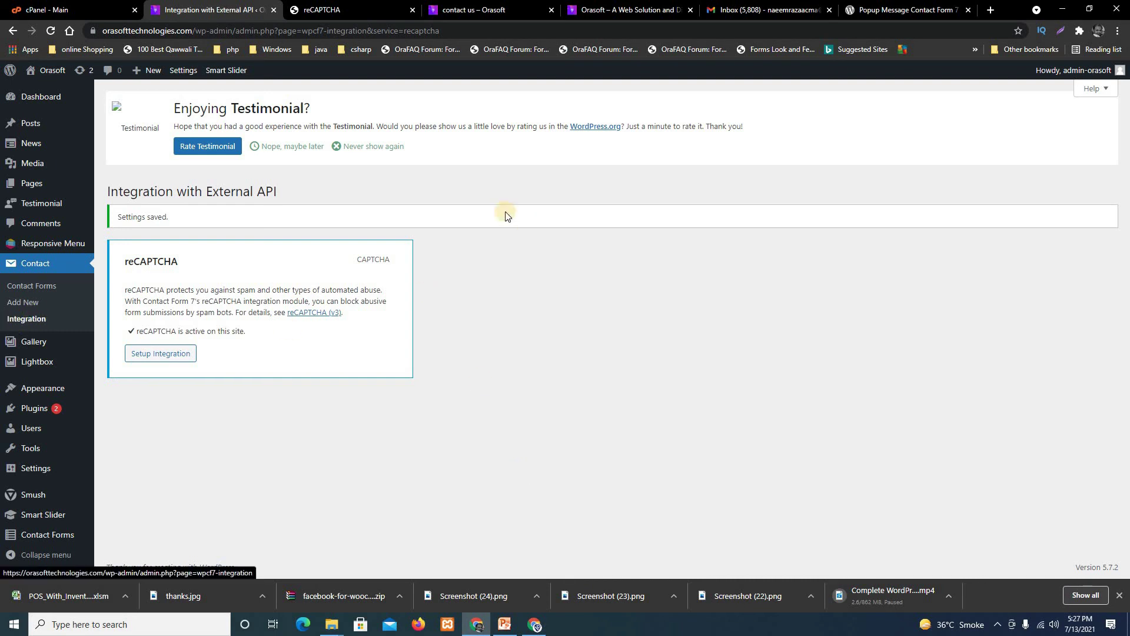
Check the Google keys page again, then bring up the live contact us page.
click(341, 4)
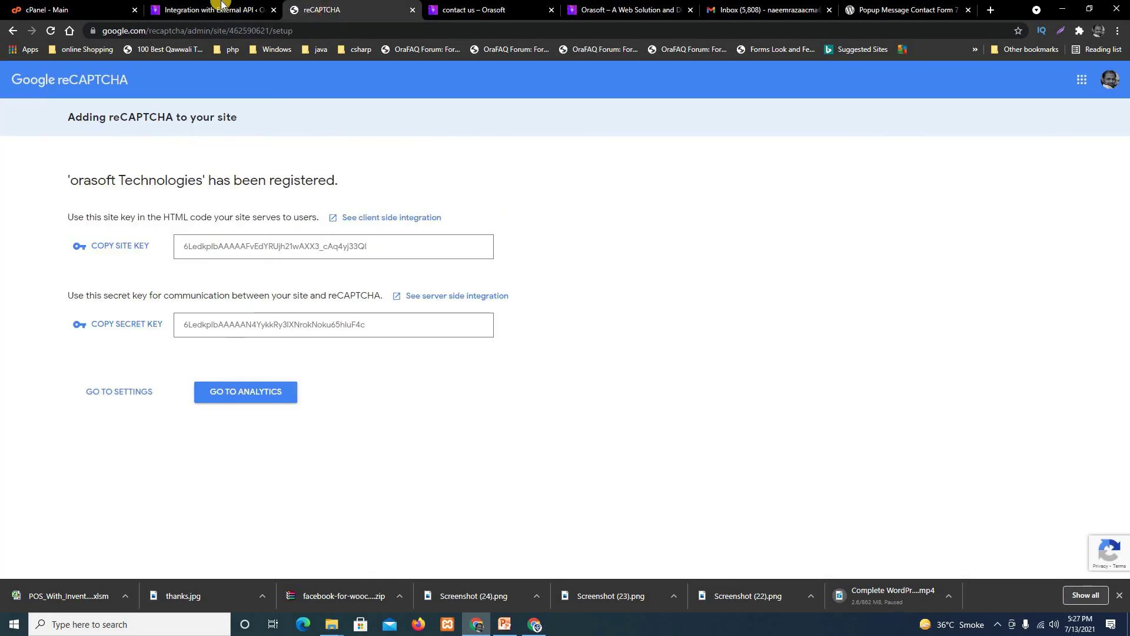
click(241, 5)
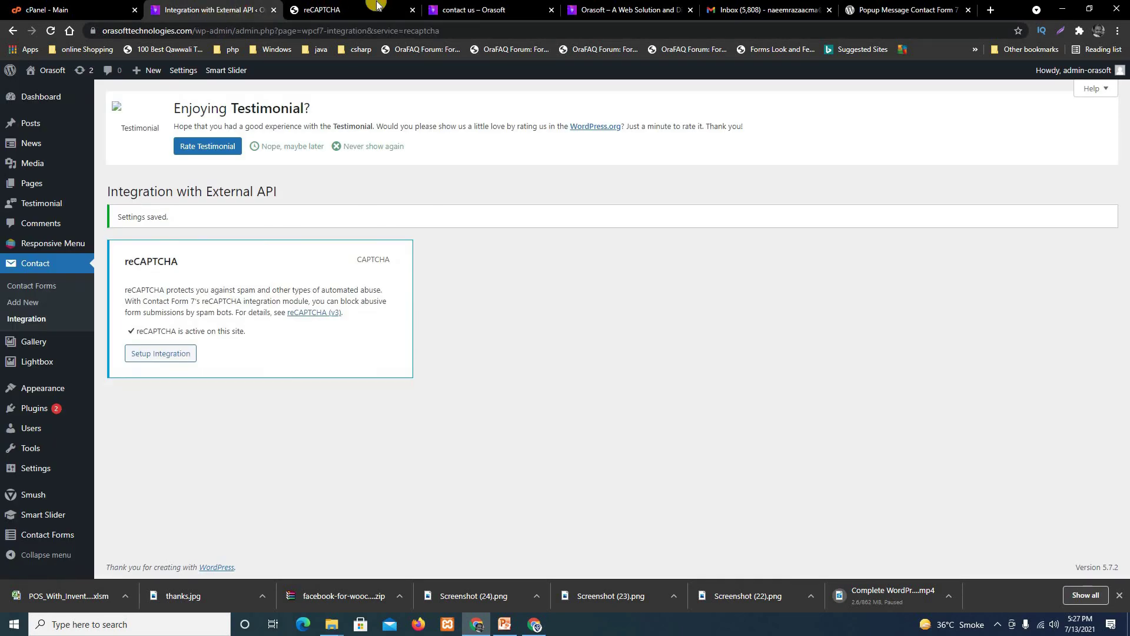
click(478, 4)
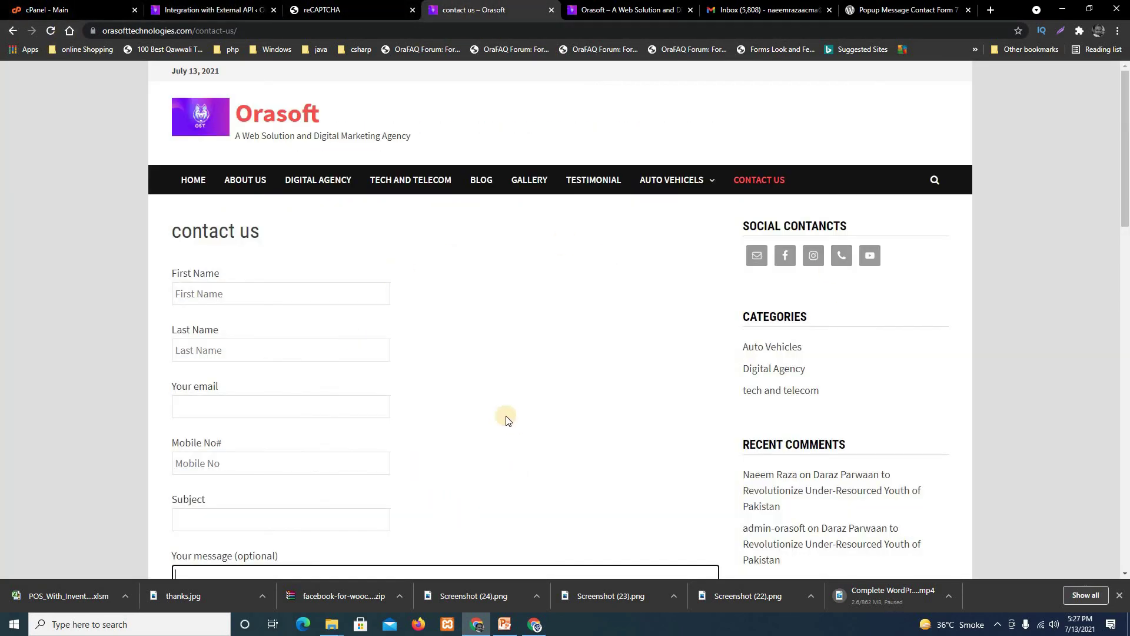
Reload the contact us page and scroll to find the 'protected by reCAPTCHA' badge.
scroll(502, 421, down, 4)
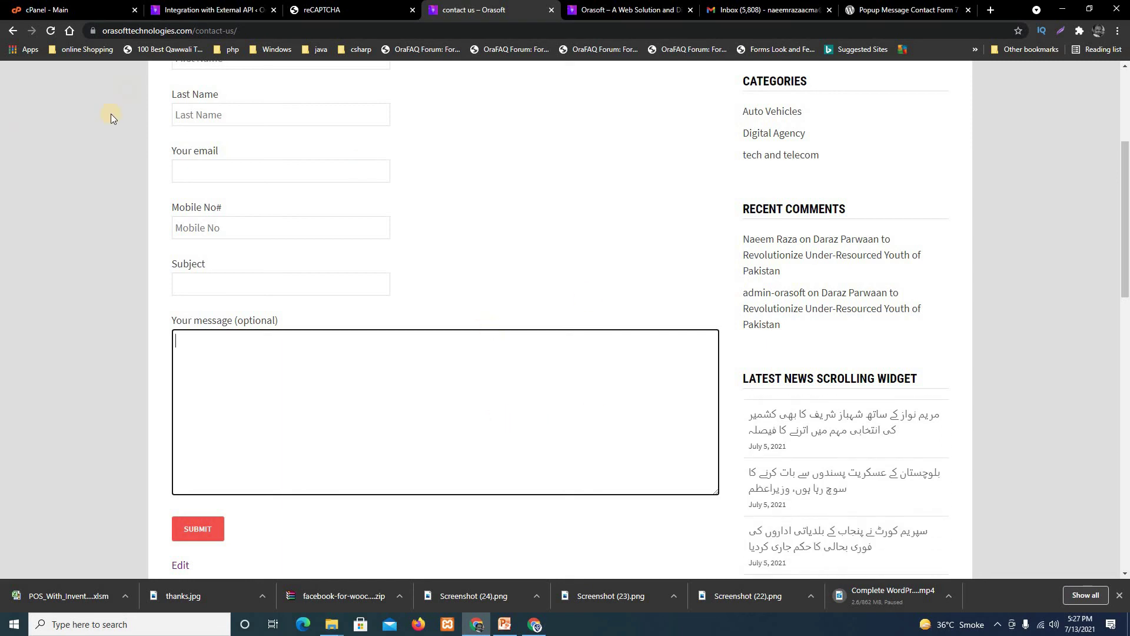
scroll(520, 225, up, 3)
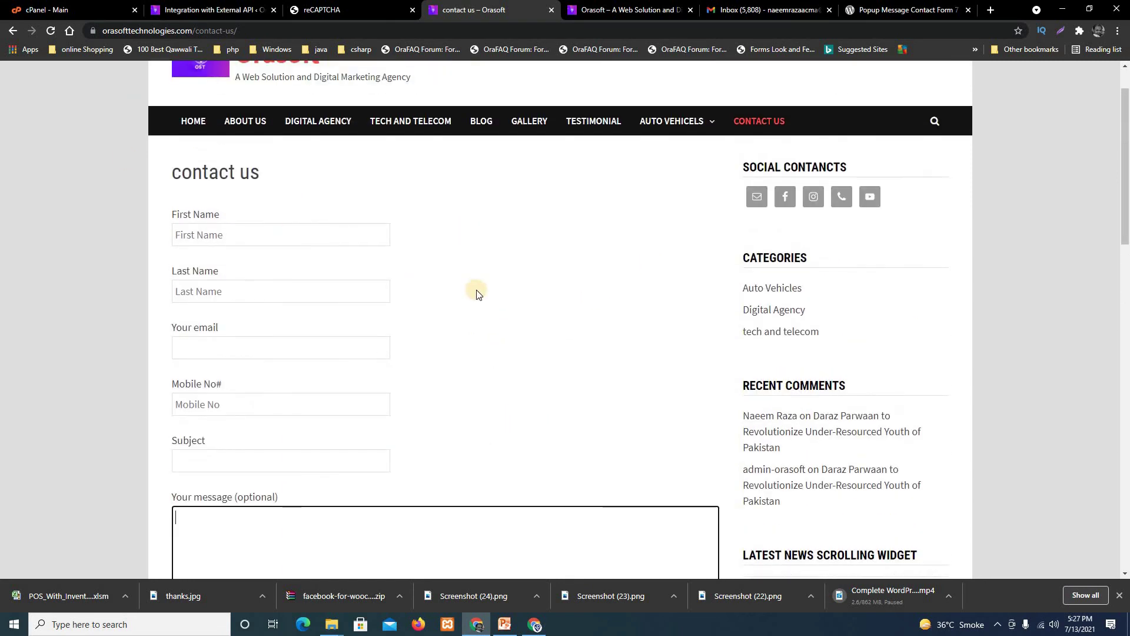
click(50, 32)
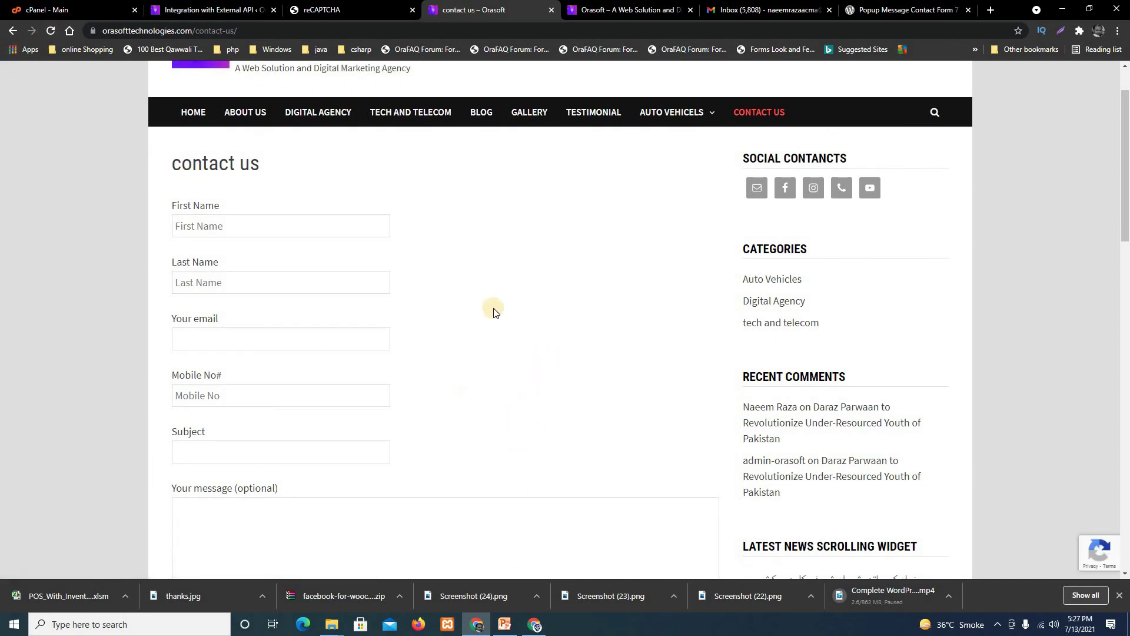
scroll(495, 309, down, 6)
scroll(628, 343, down, 12)
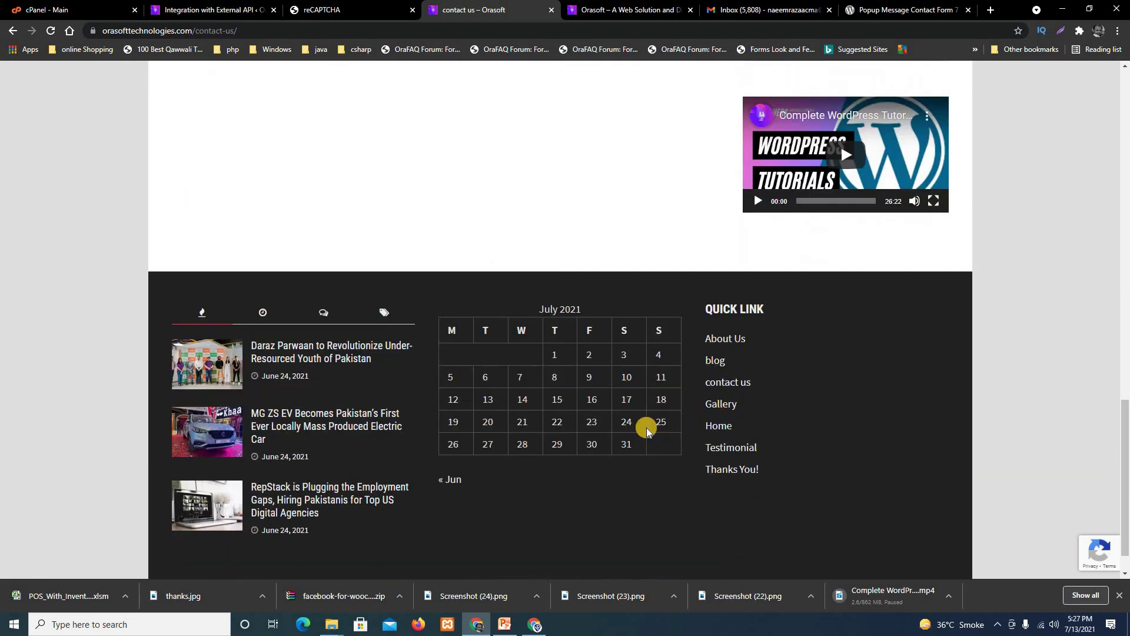
scroll(1046, 568, up, 3)
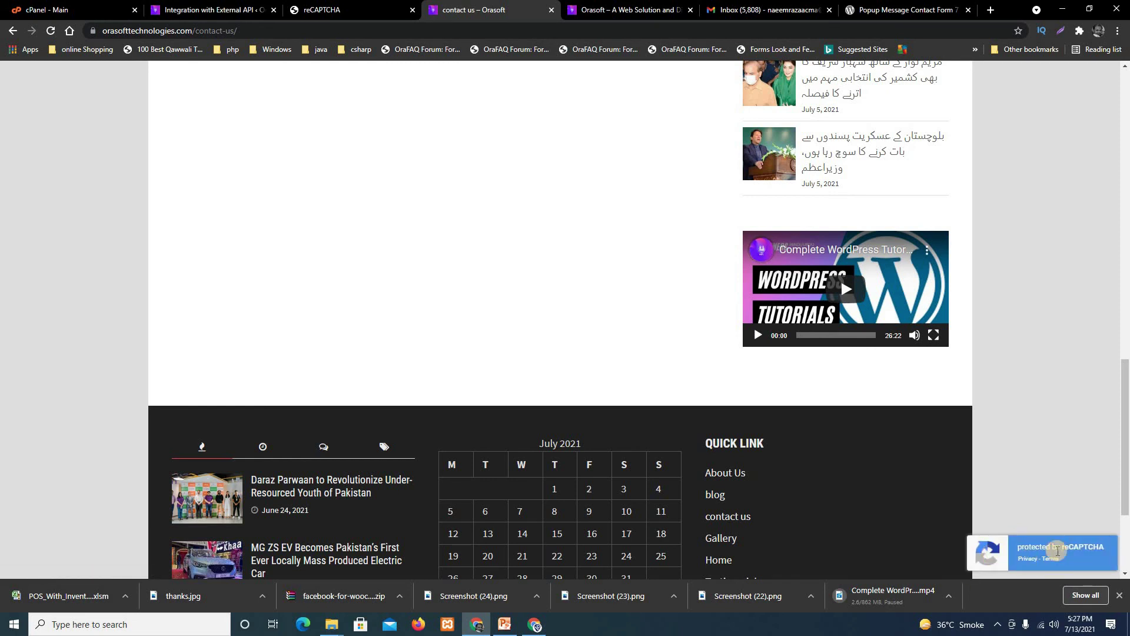
scroll(335, 232, up, 12)
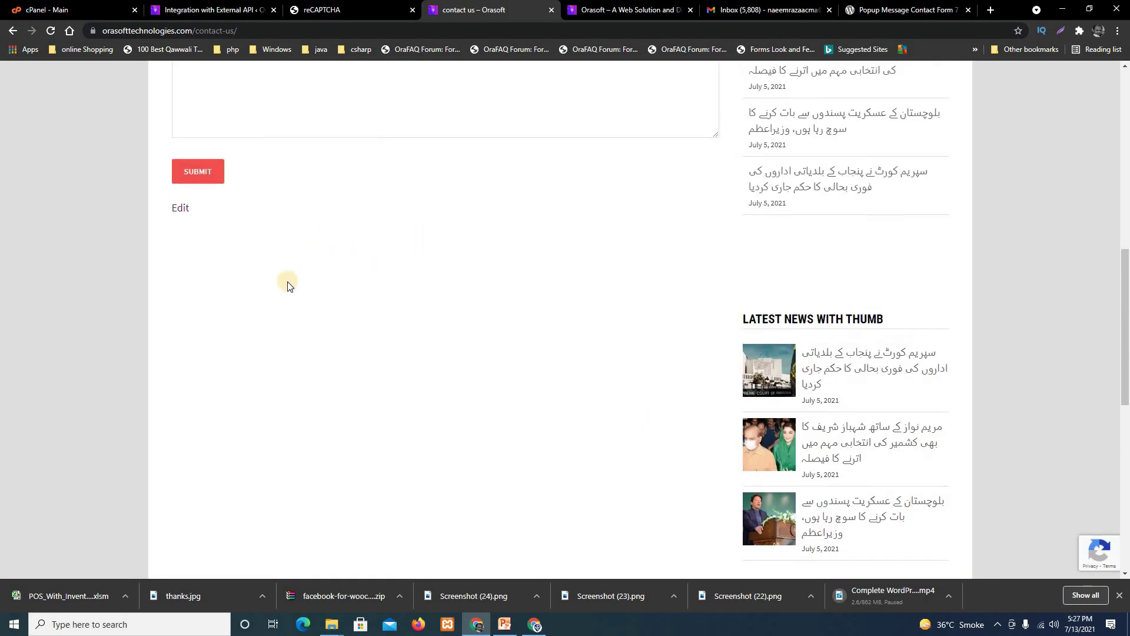
scroll(153, 180, up, 4)
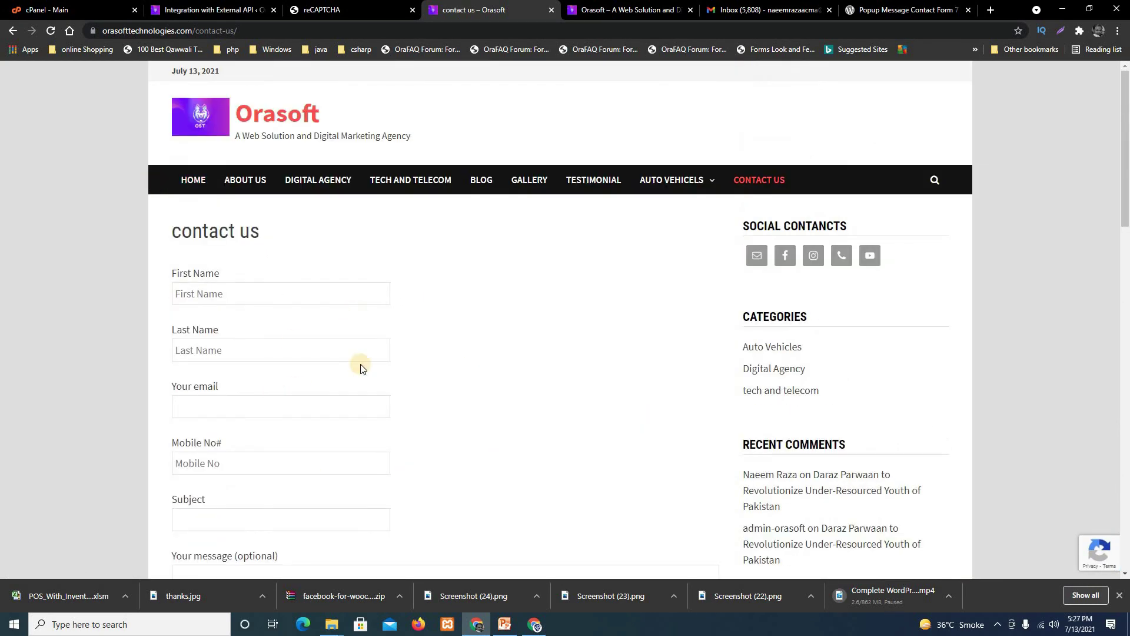